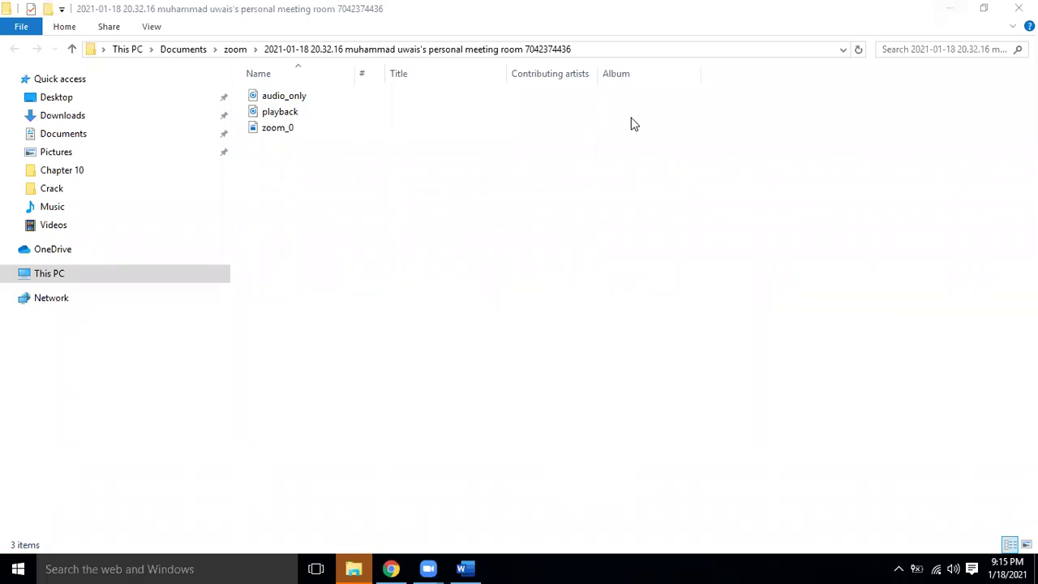
Step: Open Practical 5 Question Statement from drive E's _PSM > IX-C > Practical Work > Practical 5 folder
left_click(950, 8)
double_click(996, 114)
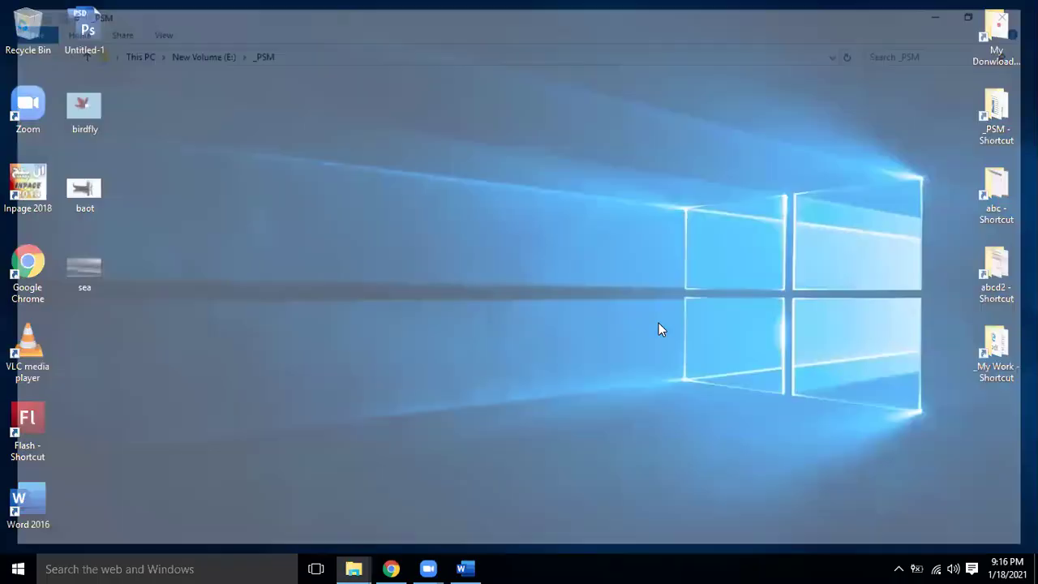
double_click(324, 210)
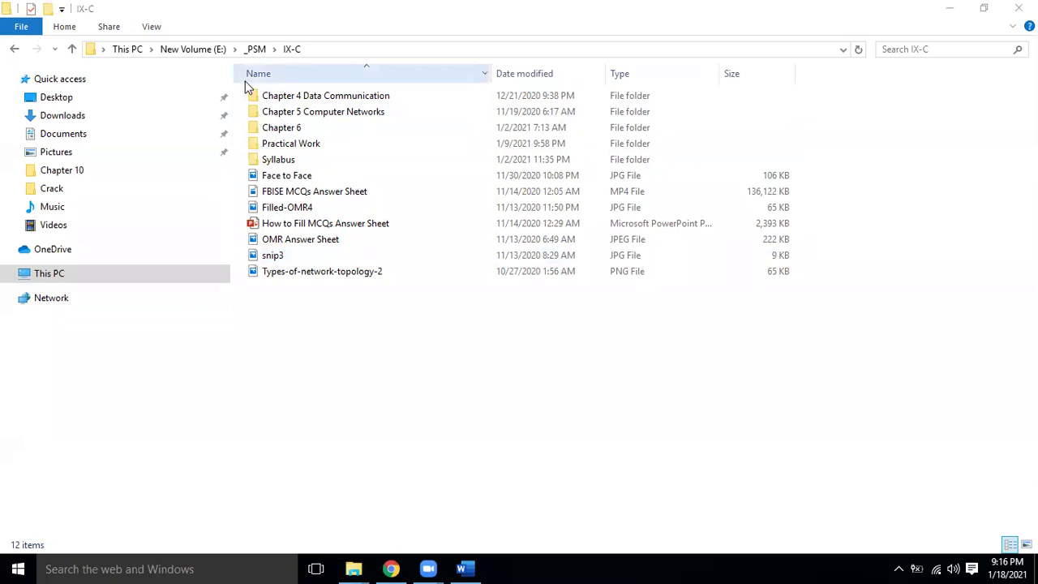
double_click(311, 146)
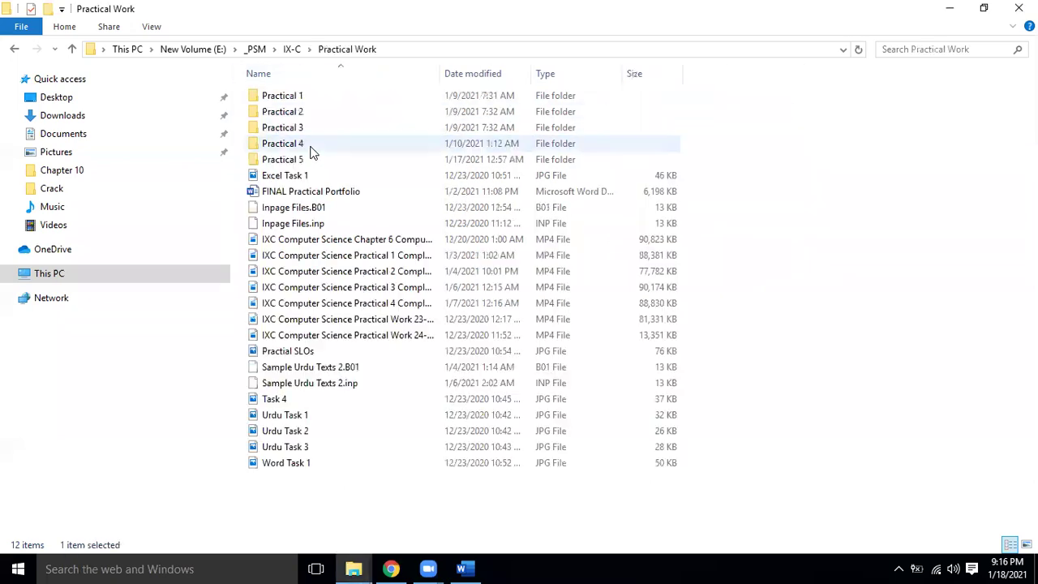
double_click(294, 160)
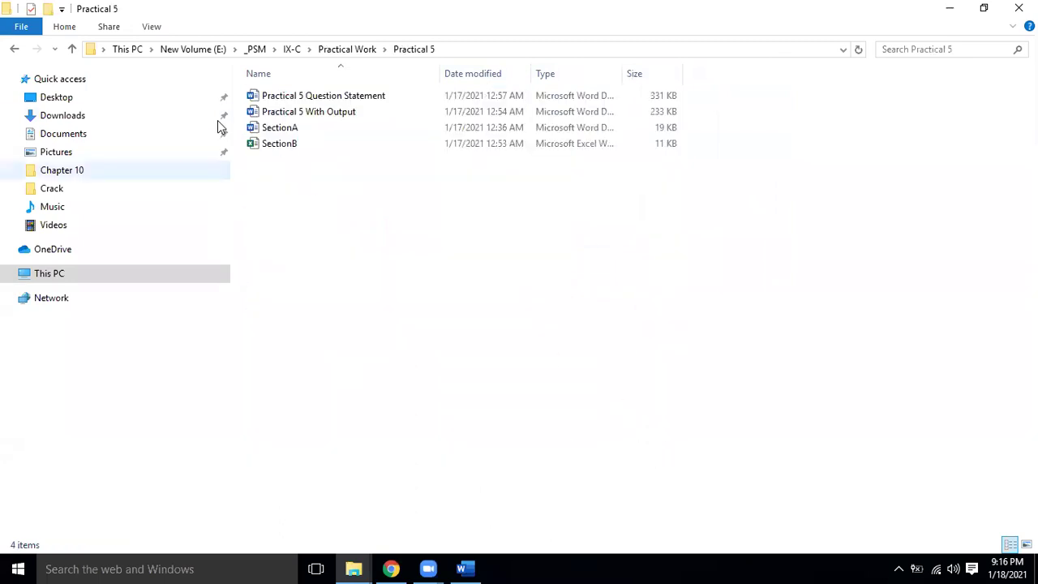
double_click(379, 101)
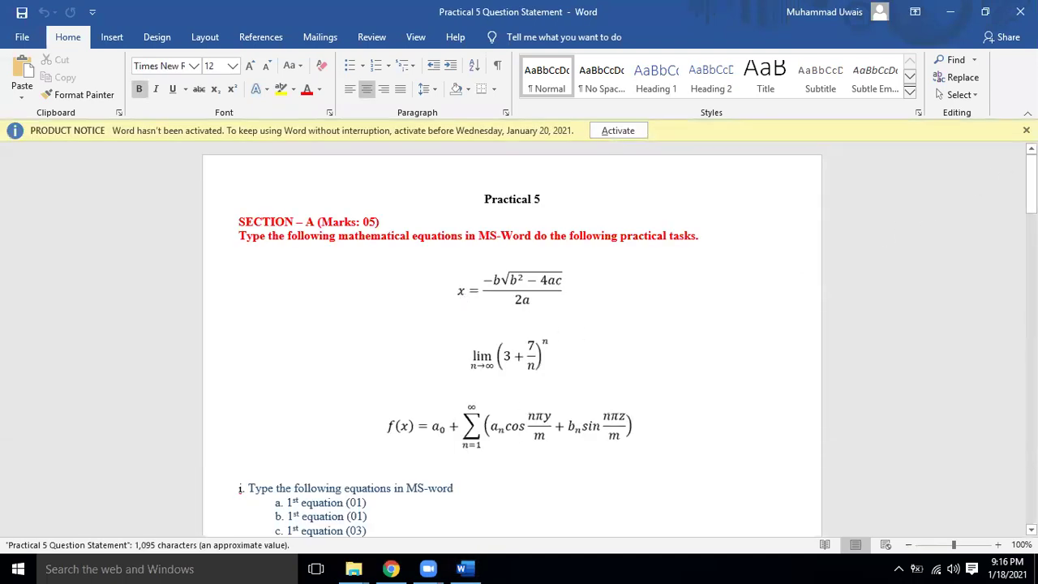
Step: Scroll through the question statement's equations, then switch to the Google Classroom Classwork page
left_click(631, 313)
mouse_move(1031, 166)
left_mouse_down()
mouse_move(1031, 438)
mouse_move(1031, 424)
left_mouse_up()
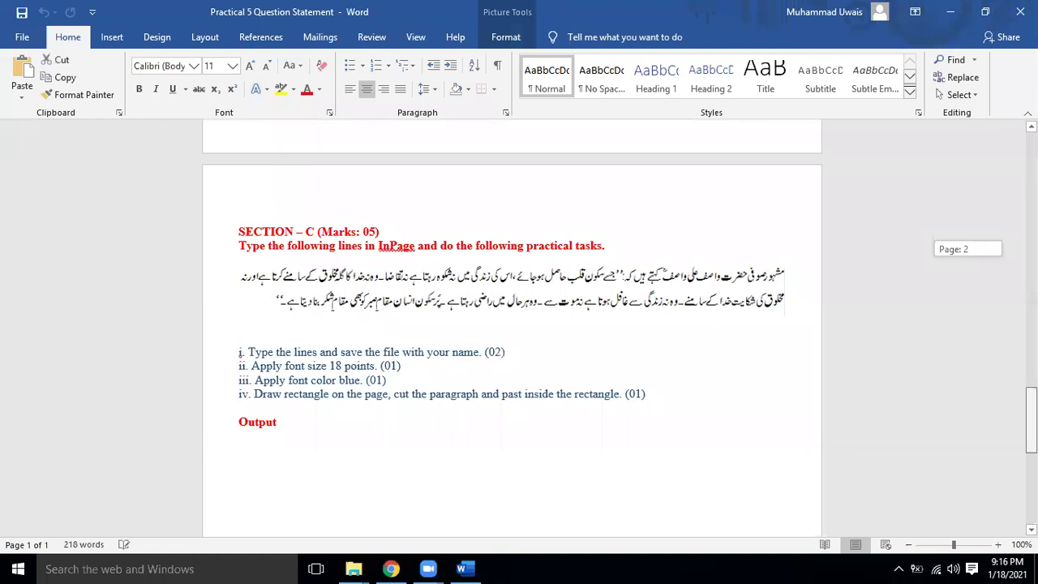
left_click_drag(1031, 423, 979, 24)
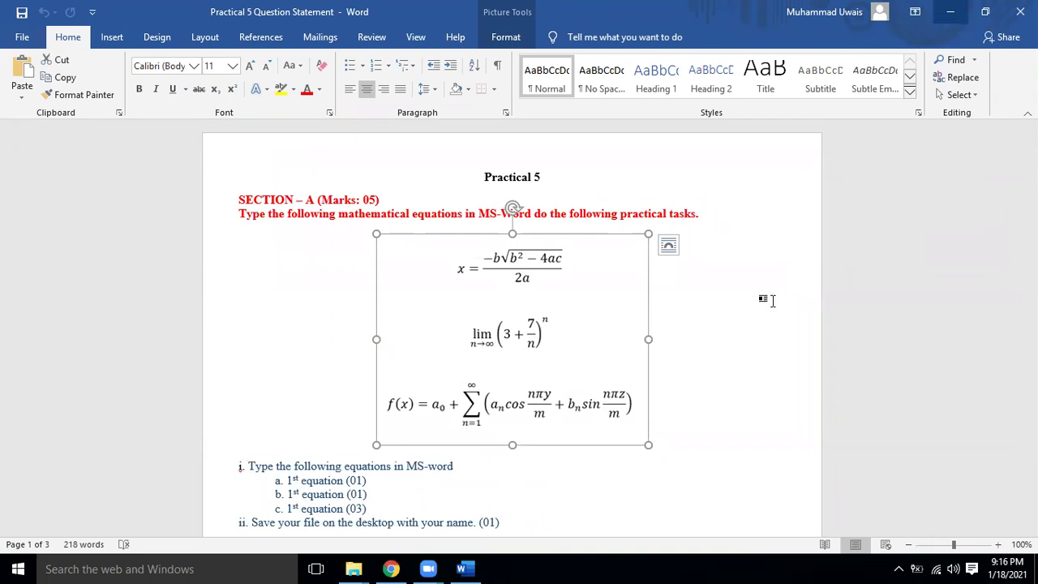
left_click(760, 260)
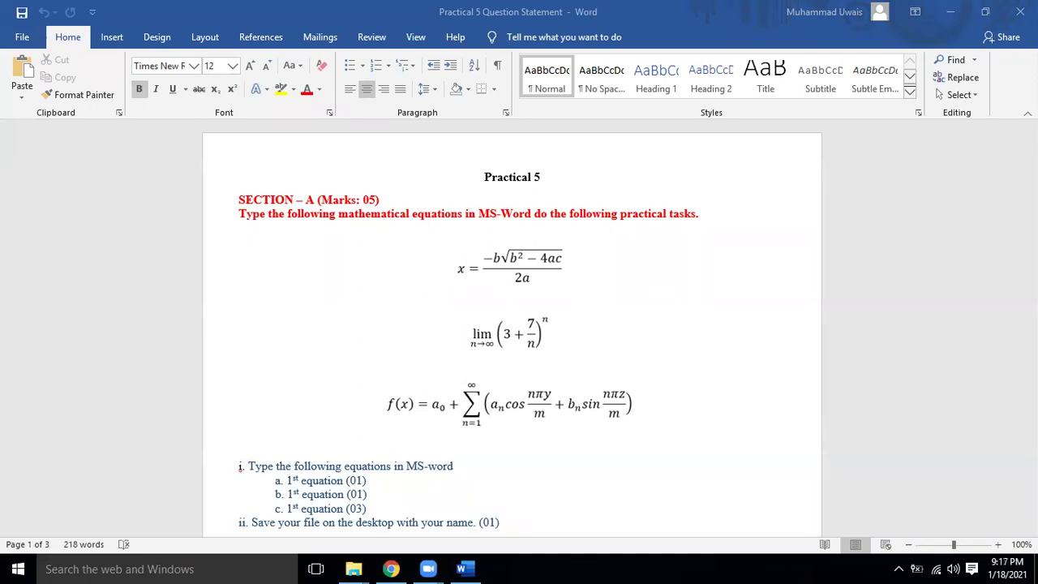
left_click(393, 568)
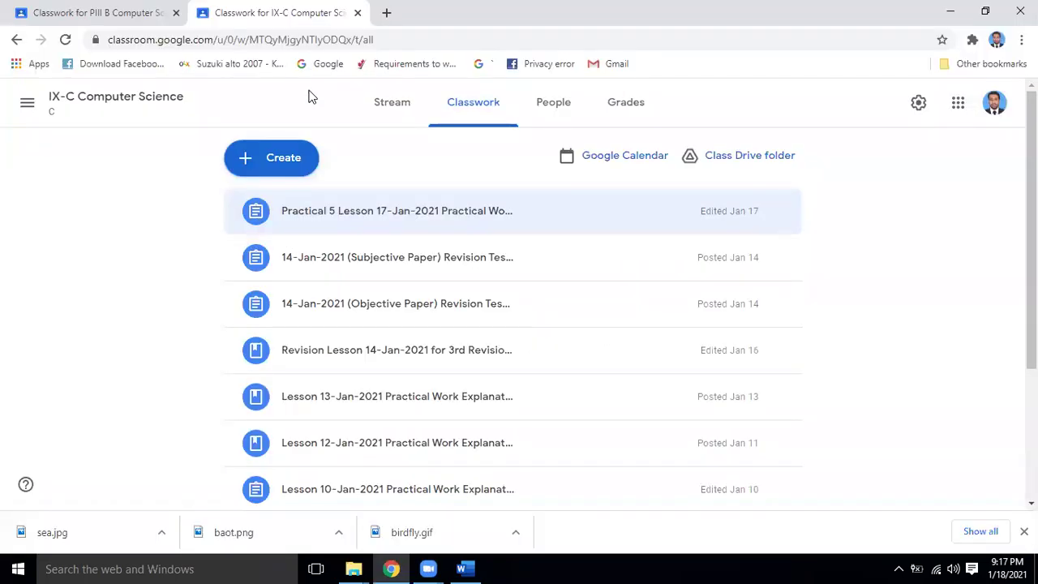
Step: Preview the Practical 5 Question Statement.docx attachment of the Practical 5 Lesson assignment
left_click(405, 211)
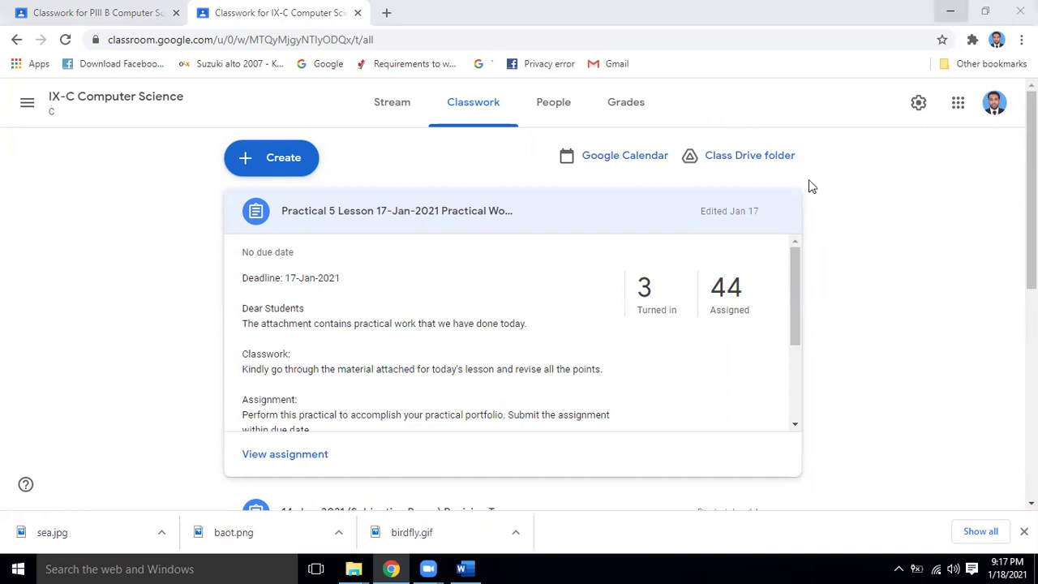
left_click(394, 399)
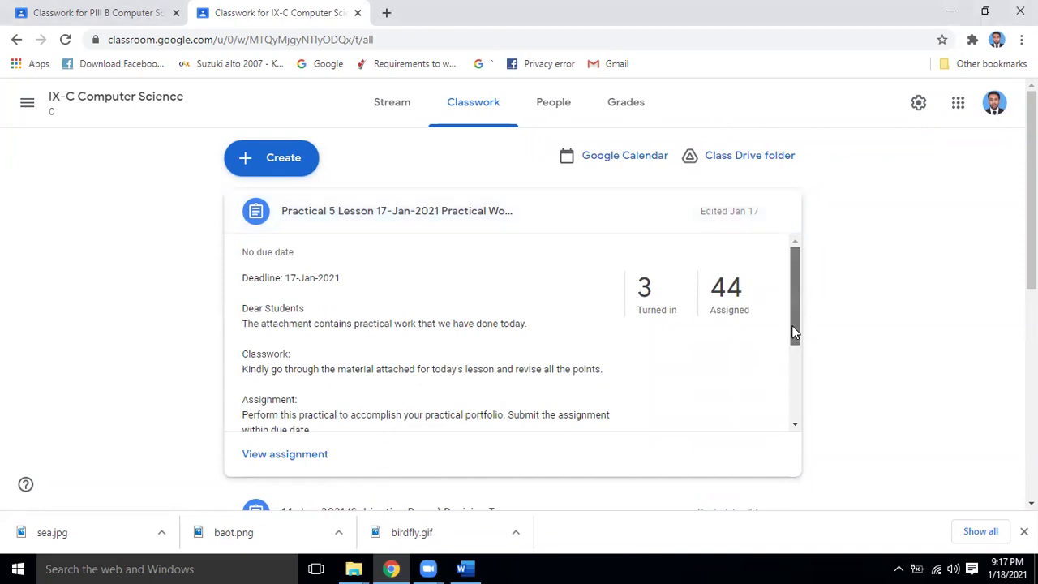
left_click_drag(792, 326, 795, 399)
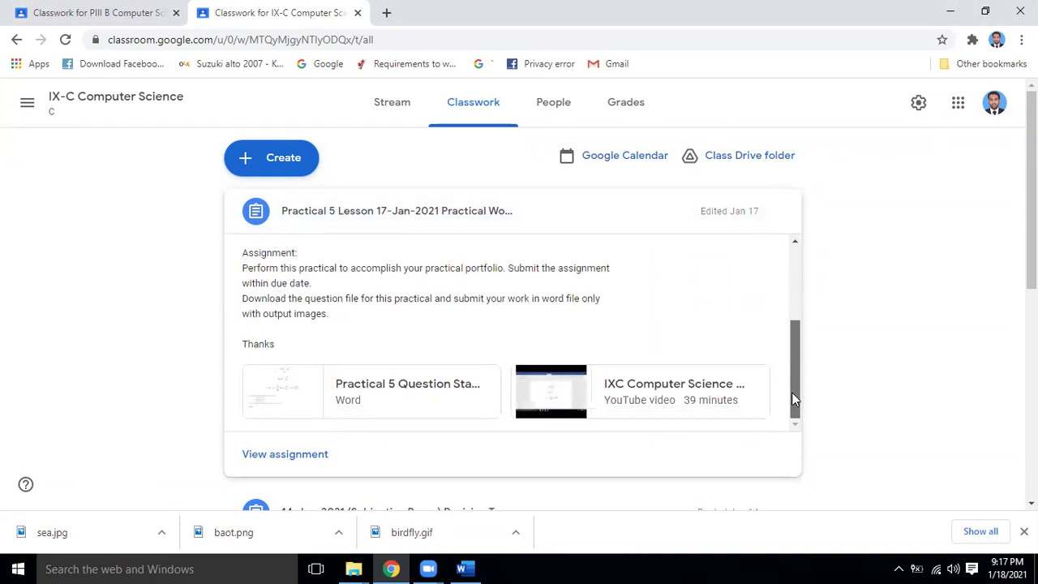
left_click(314, 395)
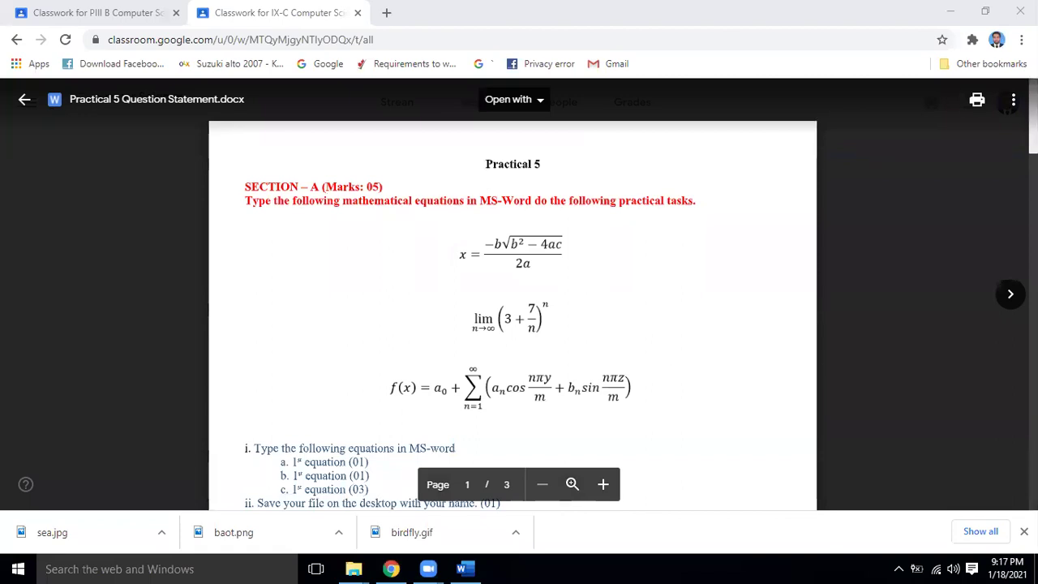
scroll(513, 316, "down", 5)
scroll(513, 316, "down", 5)
scroll(513, 316, "up", 2)
scroll(512, 316, "up", 2)
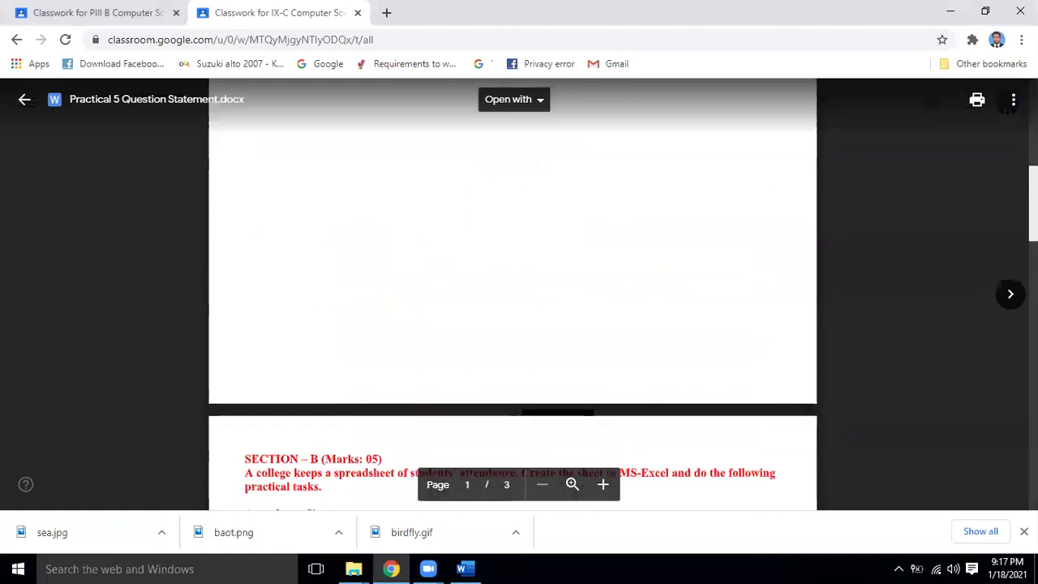
scroll(1011, 138, "up", 4)
scroll(1011, 138, "up", 2)
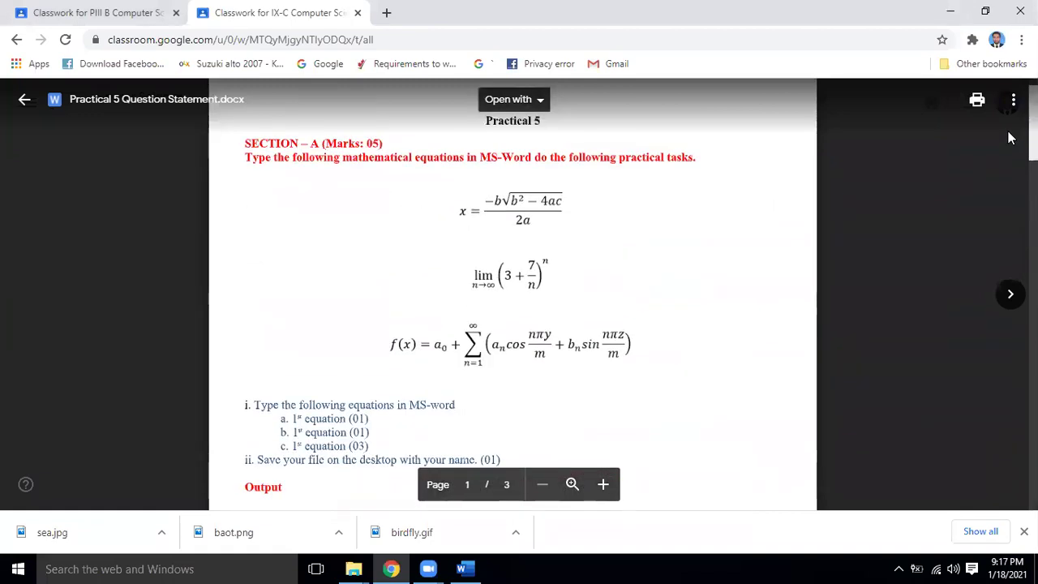
scroll(1011, 137, "down", 3)
scroll(1011, 138, "down", 3)
scroll(1010, 138, "down", 3)
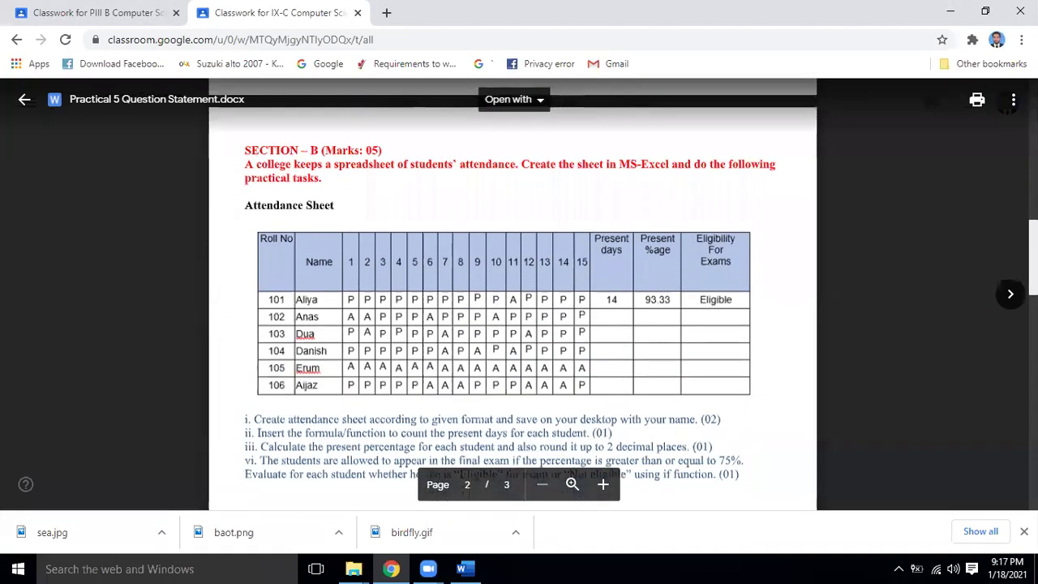
scroll(513, 316, "down", 1)
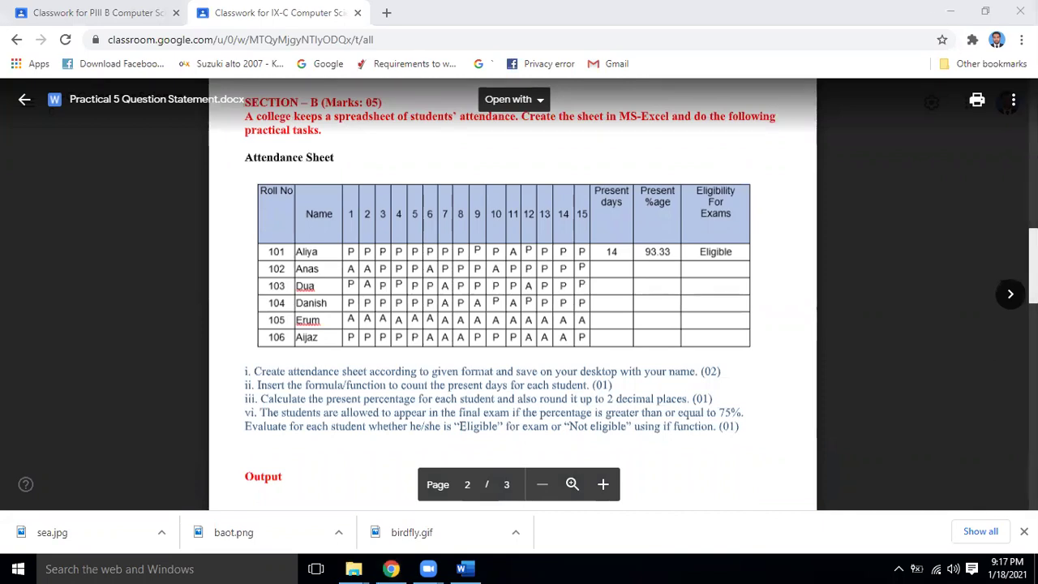
scroll(519, 292, "down", 2)
scroll(519, 293, "down", 2)
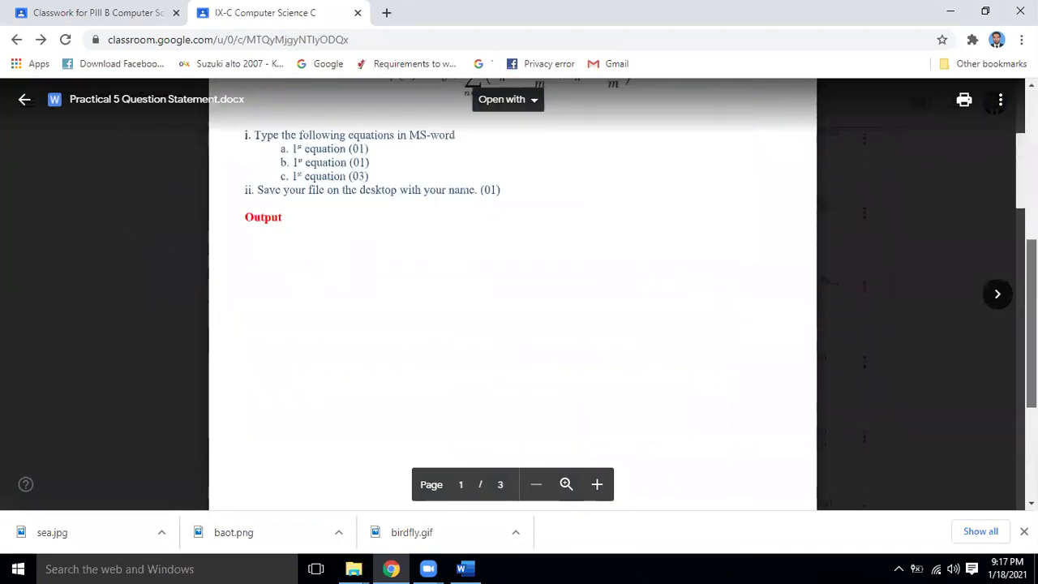
Step: Close the document preview, return to Classwork, and close the Zoom recording folder window
left_click(24, 99)
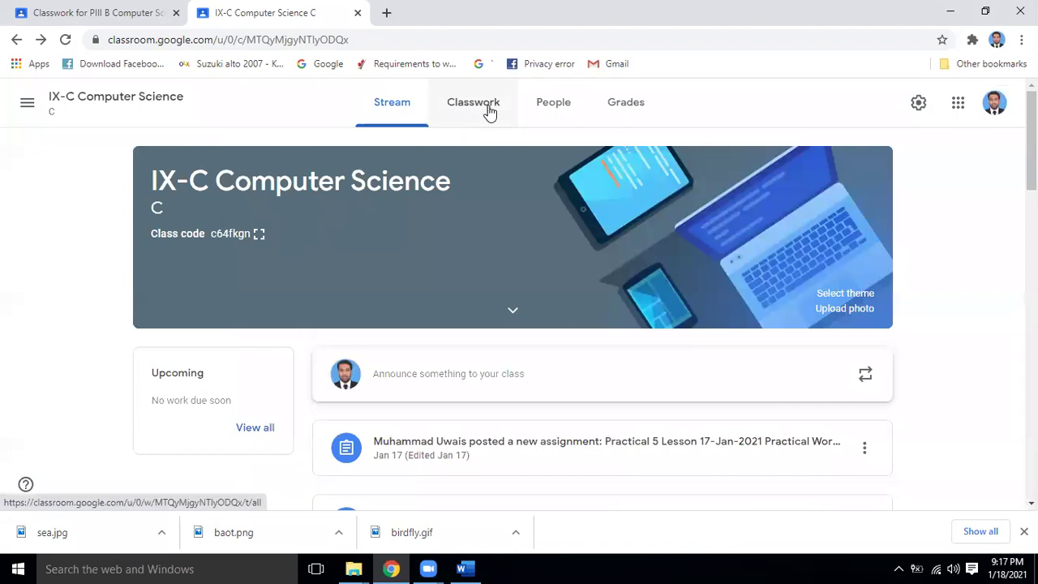
left_click(490, 112)
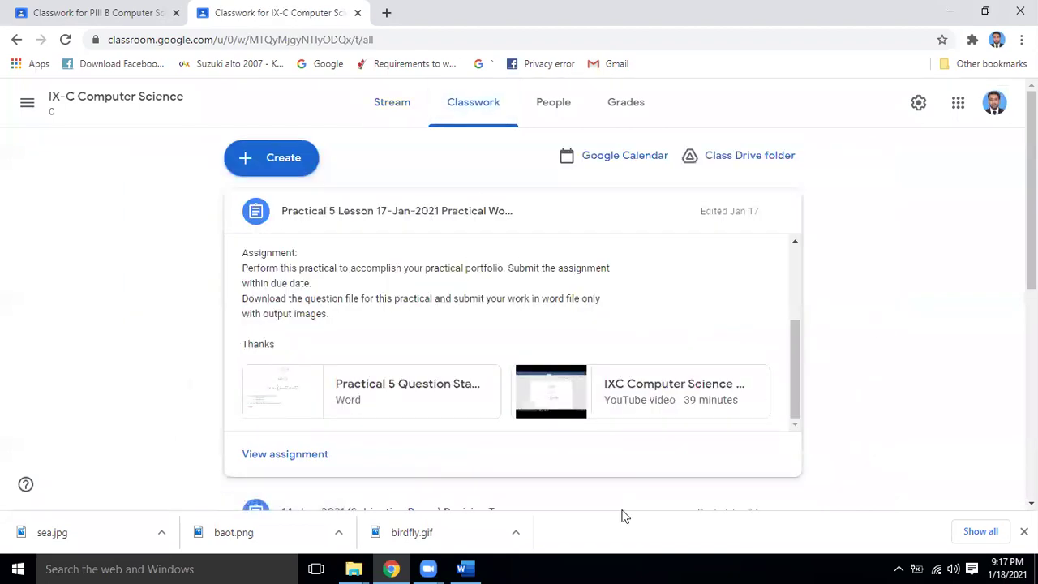
left_click(353, 569)
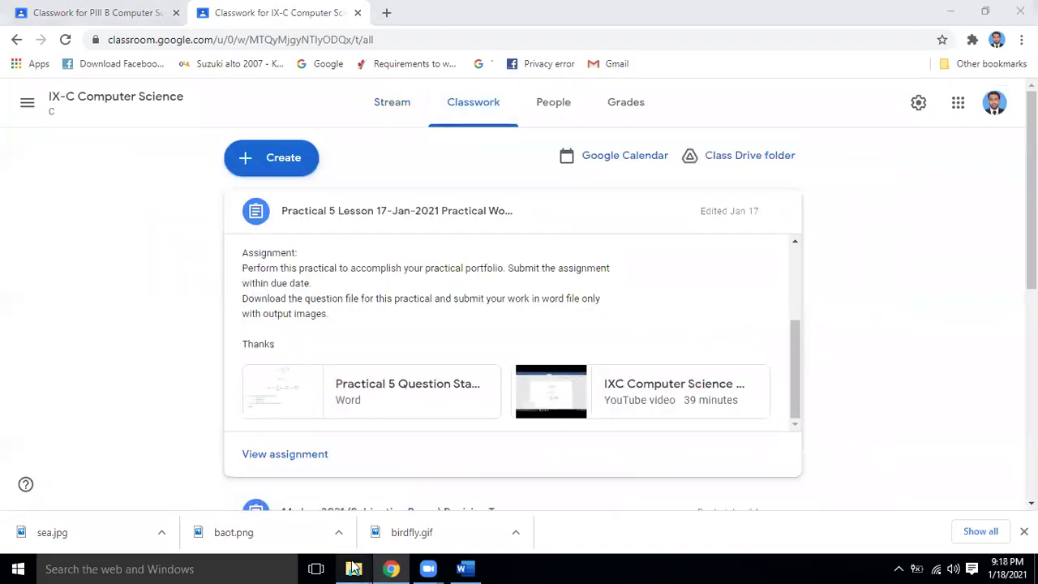
left_click(296, 527)
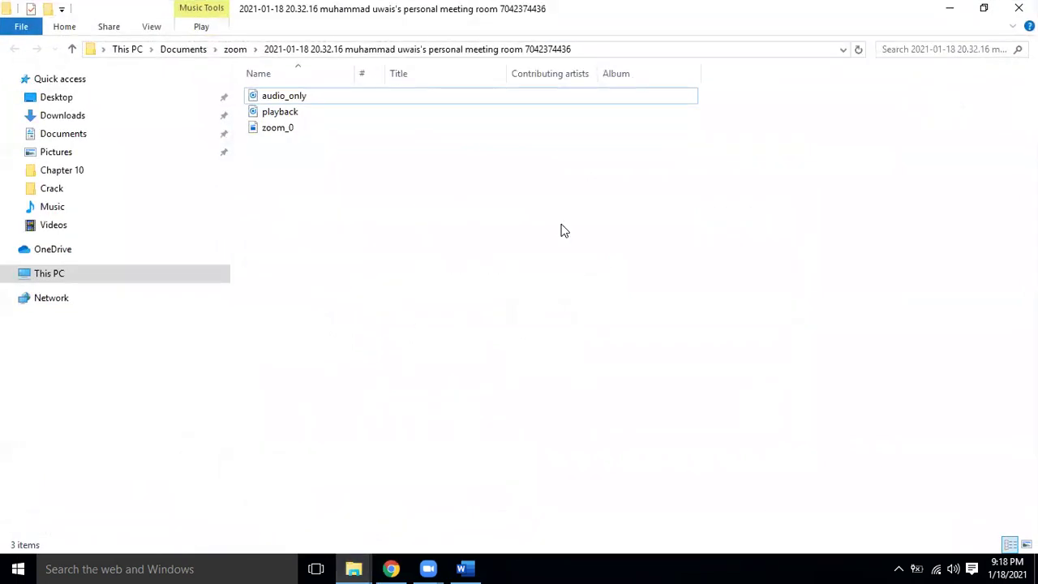
left_click(1019, 8)
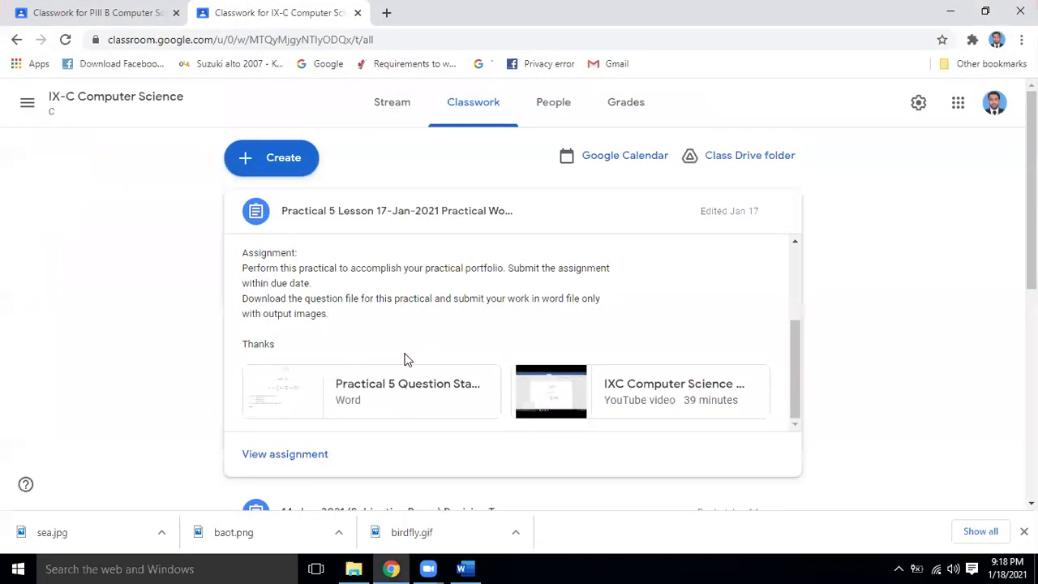
Step: Minimize Chrome and Word, then reopen Word at the Section C InPage tasks on page 3
left_click(951, 12)
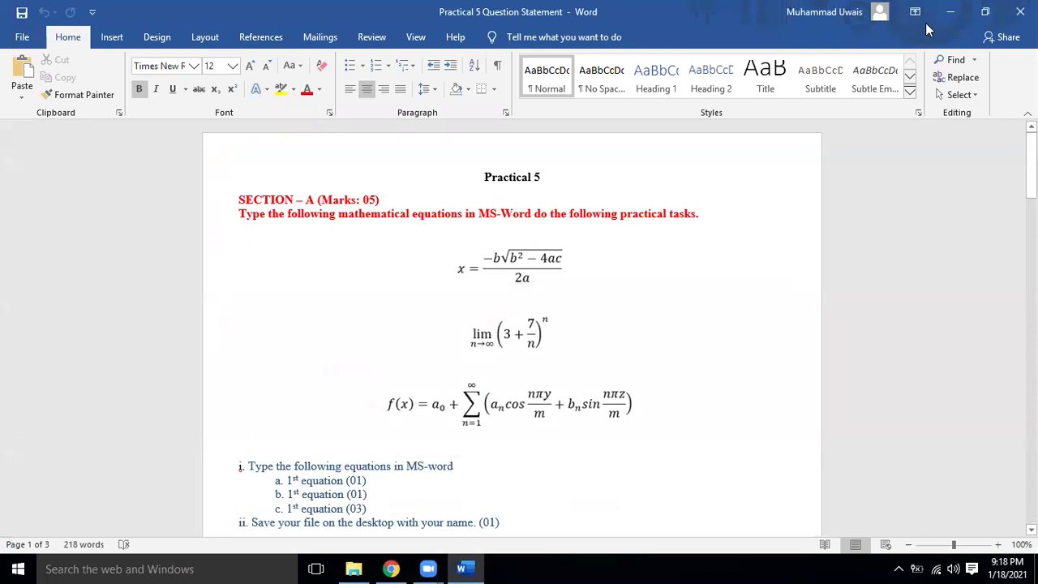
left_click(951, 11)
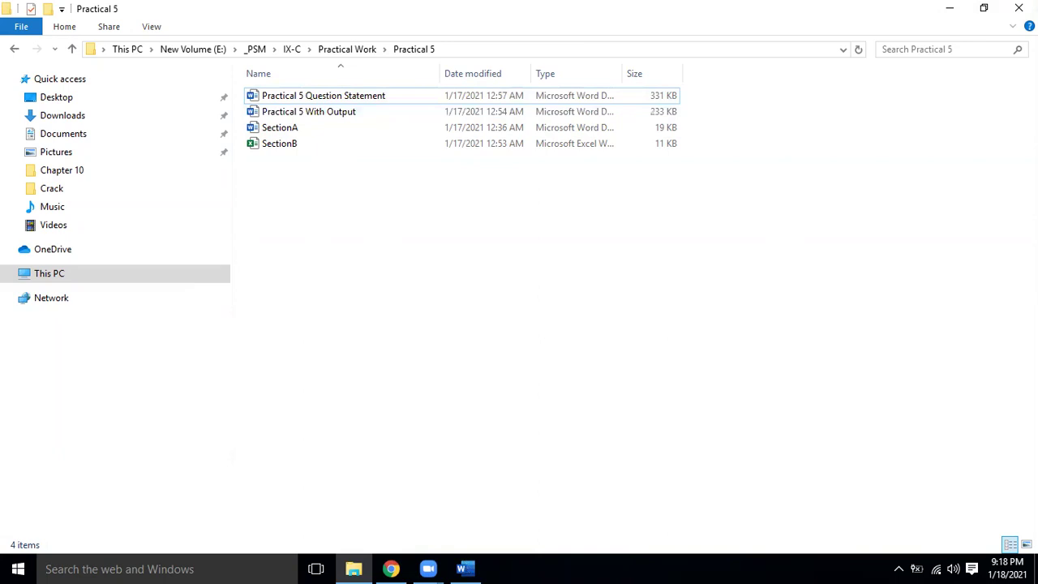
left_click(464, 568)
scroll(752, 399, "down", 5)
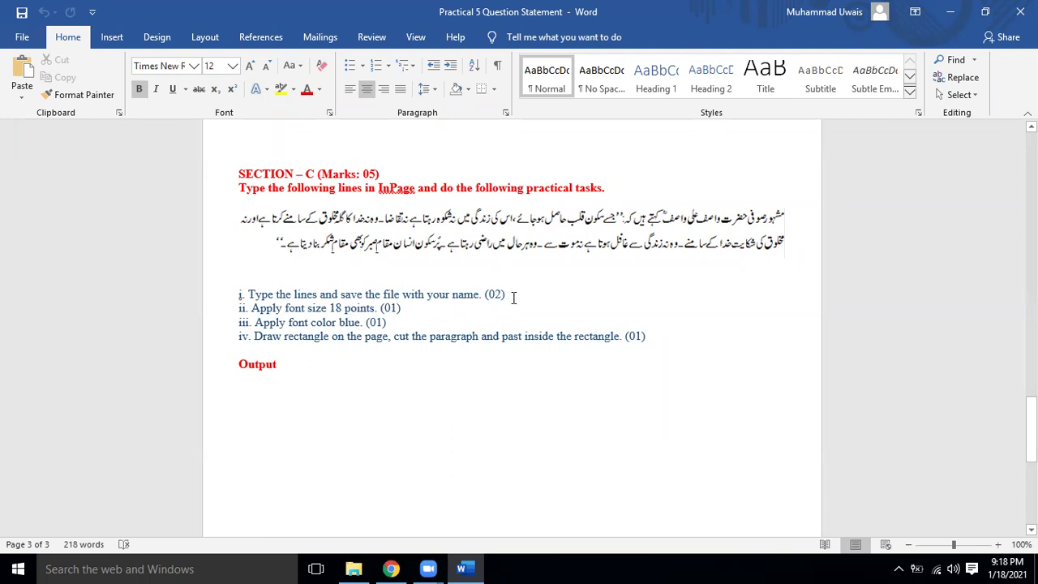
Step: Place the cursor after Section C item i, then minimize the Word window
left_click(513, 297)
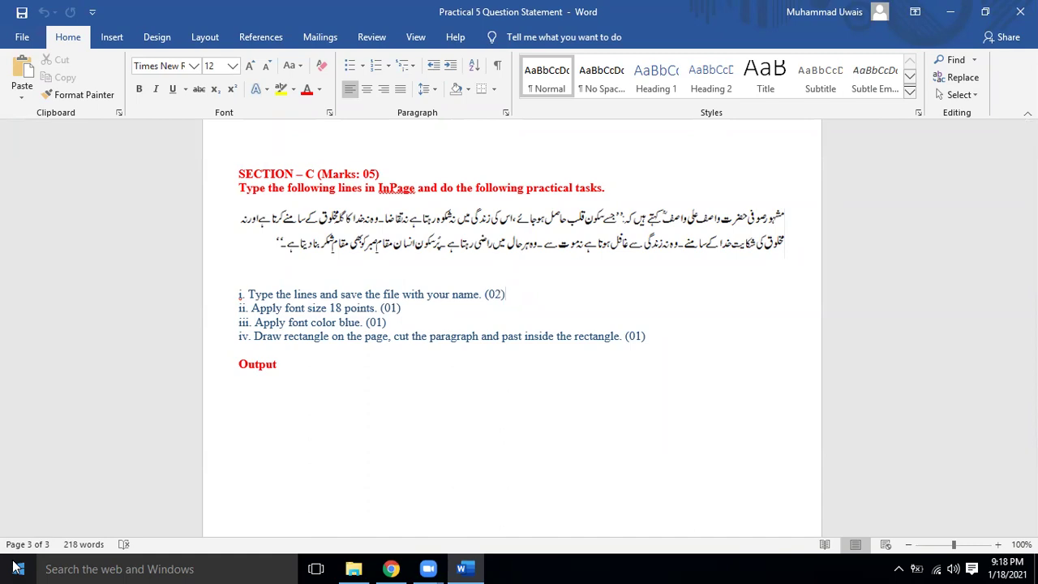
left_click(955, 10)
Step: Minimize File Explorer and launch InPage 2018, dismissing its driver notice
left_click(948, 8)
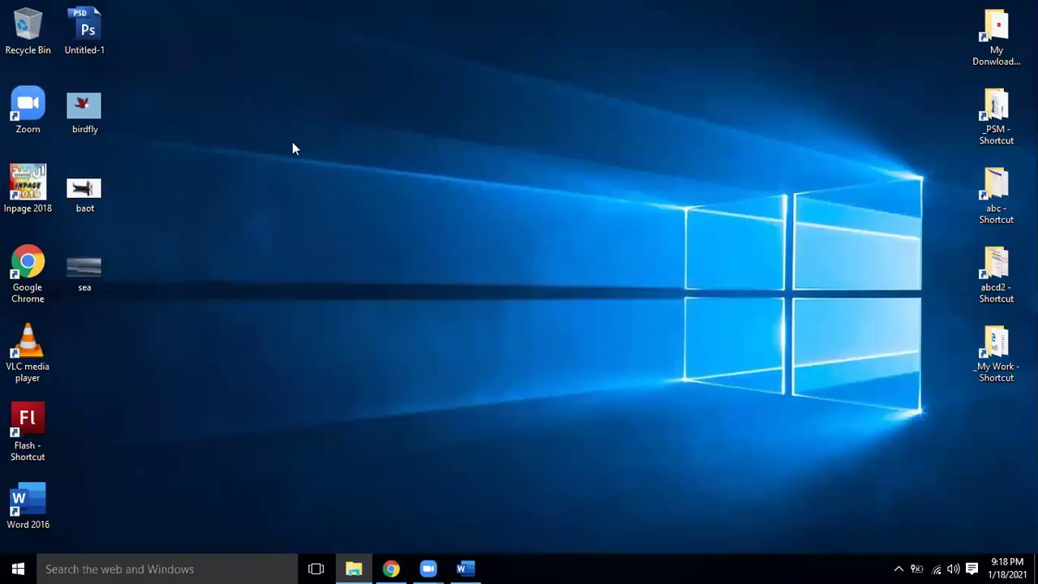
double_click(19, 199)
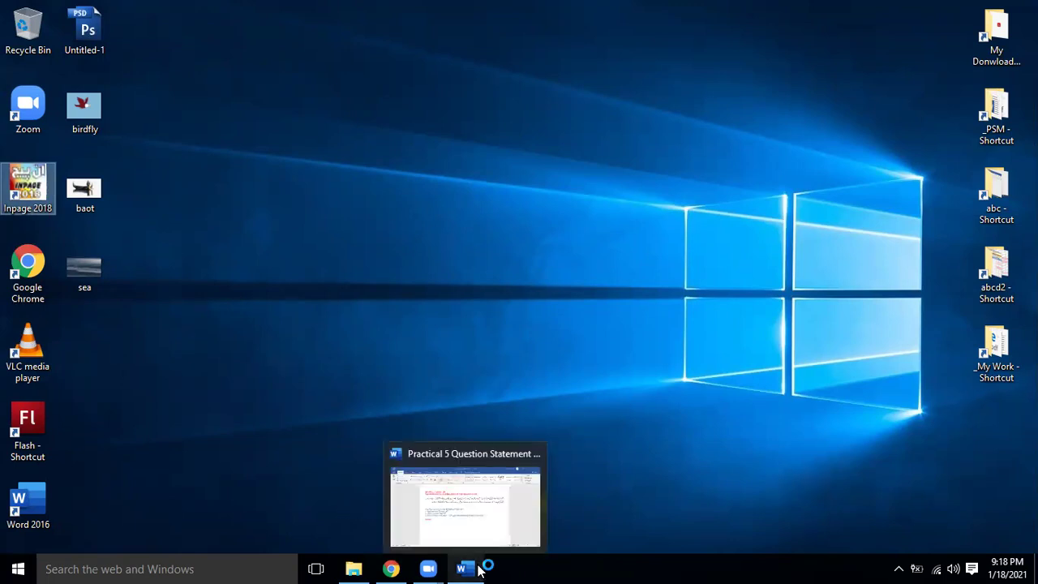
left_click(649, 337)
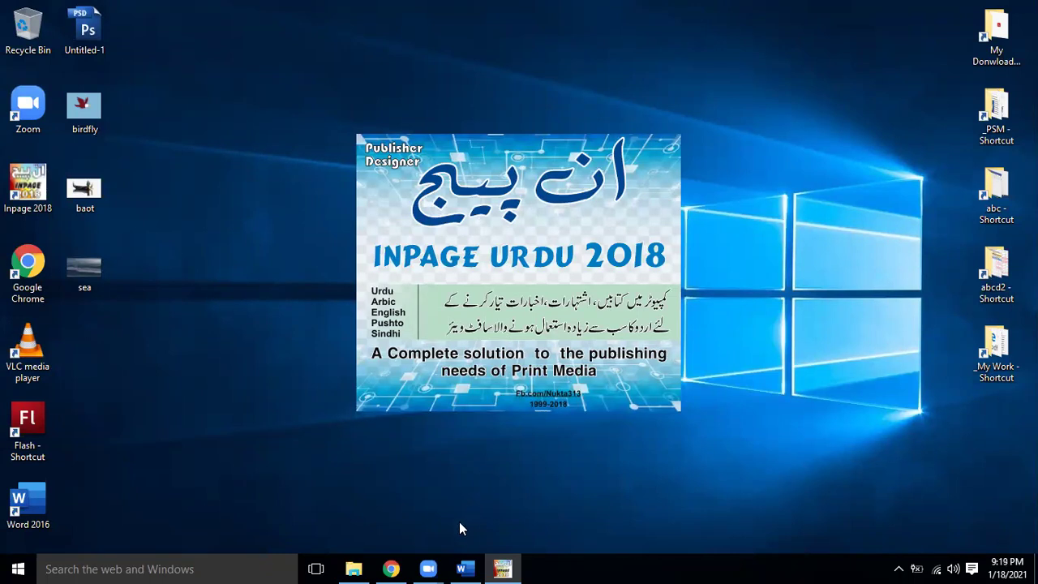
Step: Check Section C items ii and iv in Word, then dismiss InPage's registry error
left_click(463, 567)
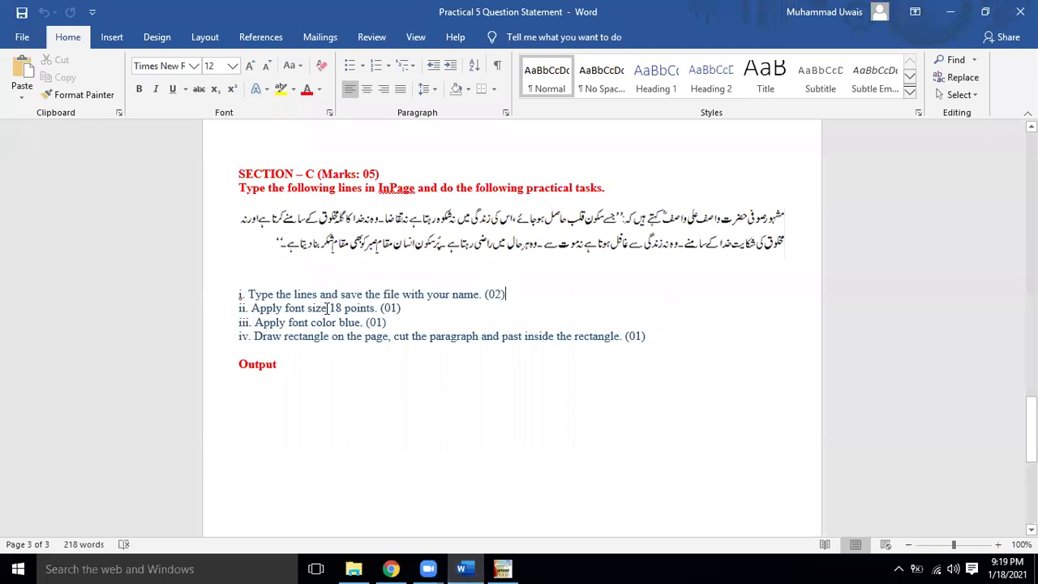
left_click(401, 308)
left_click(673, 336)
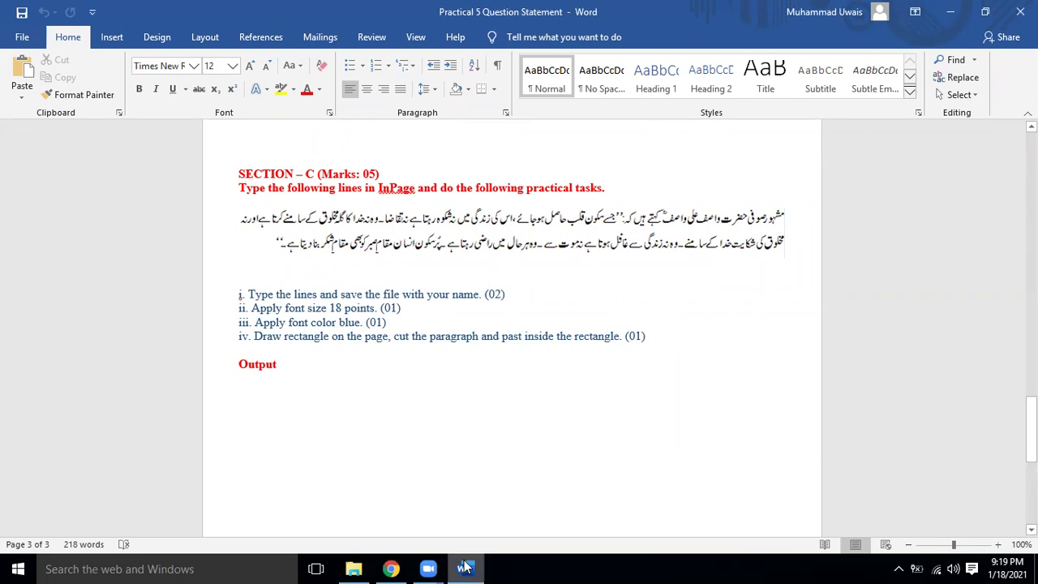
left_click(950, 11)
left_click(609, 317)
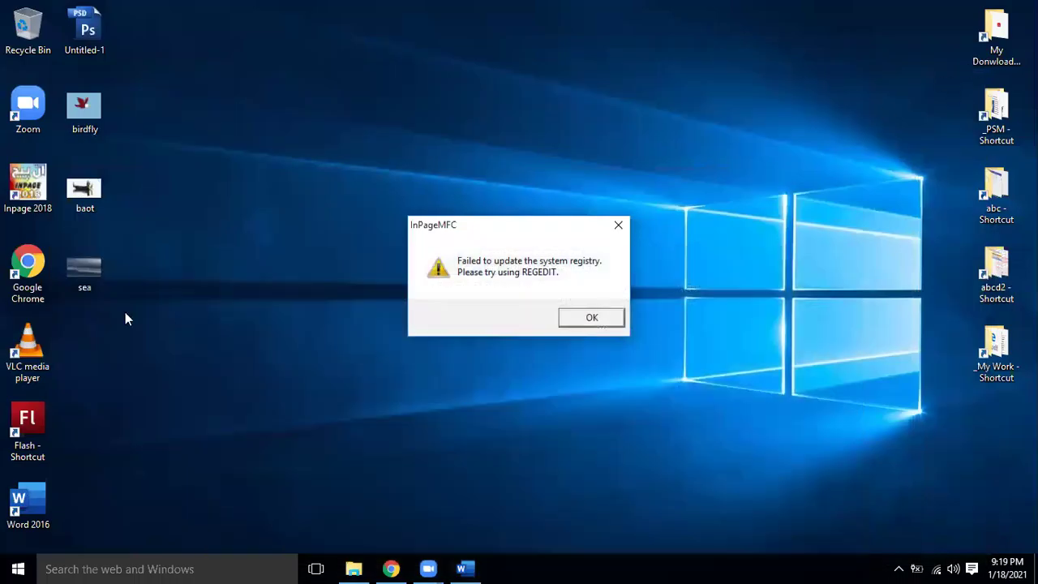
Step: Open Sample Urdu Texts 2.inp in InPage
left_click(12, 26)
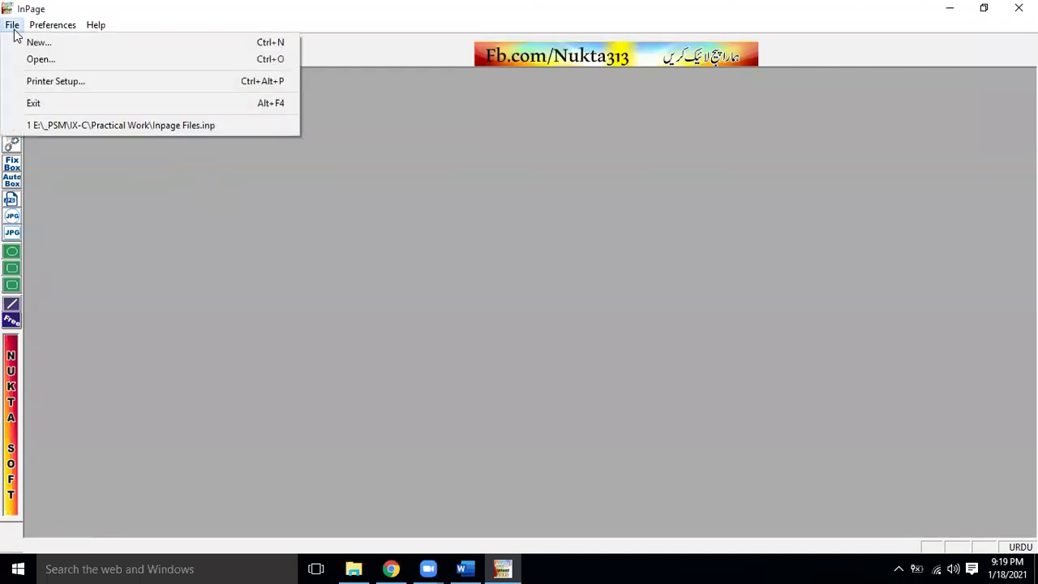
left_click(25, 61)
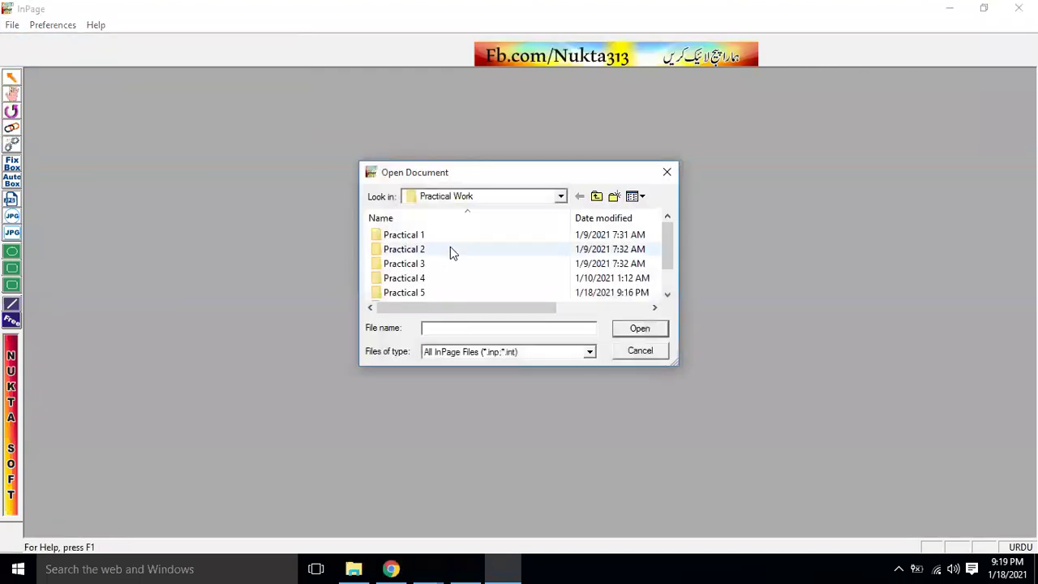
left_click_drag(663, 248, 663, 289)
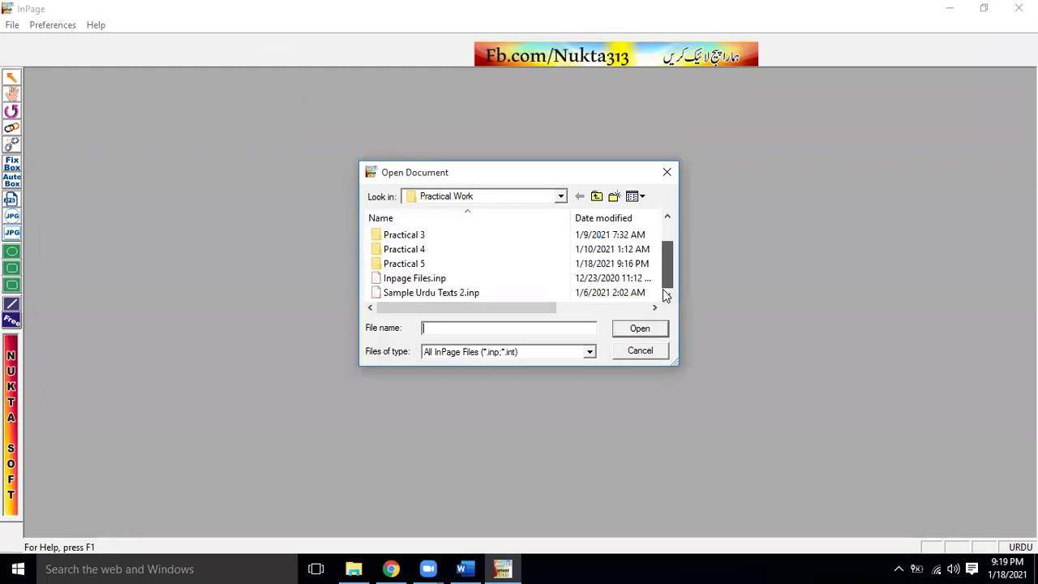
double_click(475, 294)
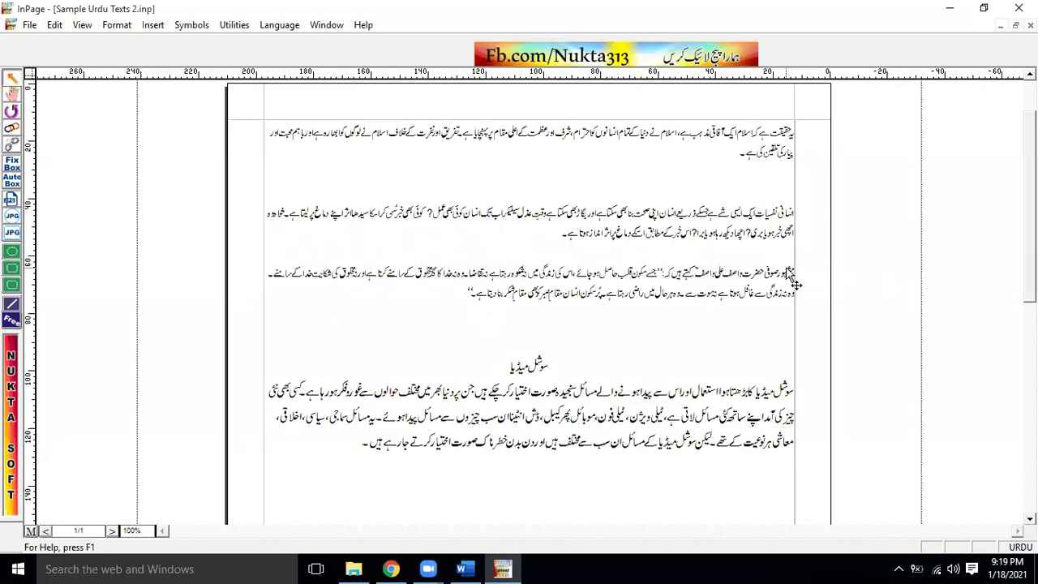
Step: Select and copy the third Urdu paragraph
left_click(14, 96)
left_click(577, 298)
mouse_move(792, 271)
left_mouse_down()
mouse_move(654, 300)
mouse_move(464, 297)
left_mouse_up()
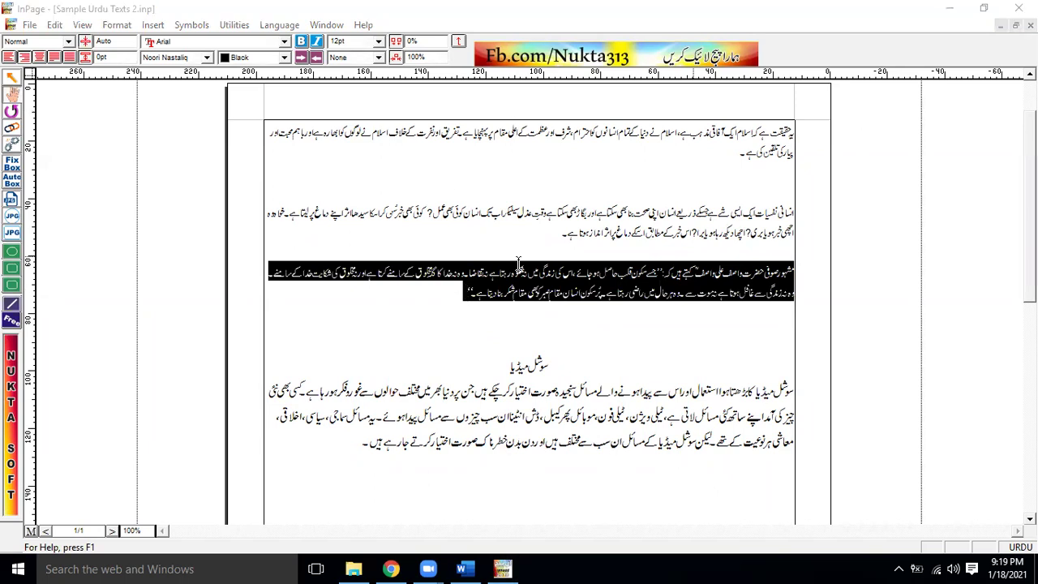
right_click(688, 273)
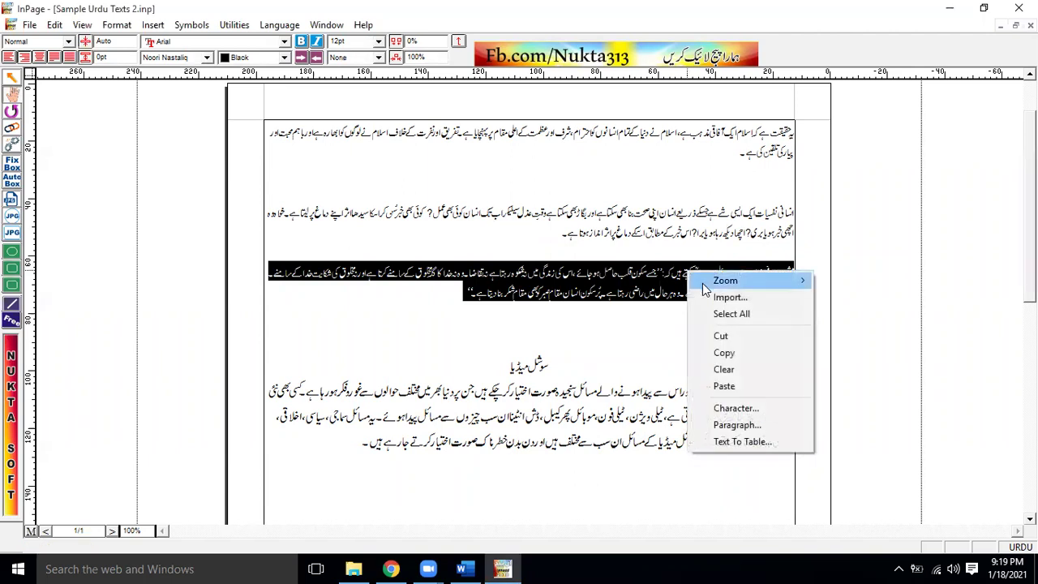
left_click(724, 353)
Step: Create a new document with the default A4 page settings
left_click(29, 24)
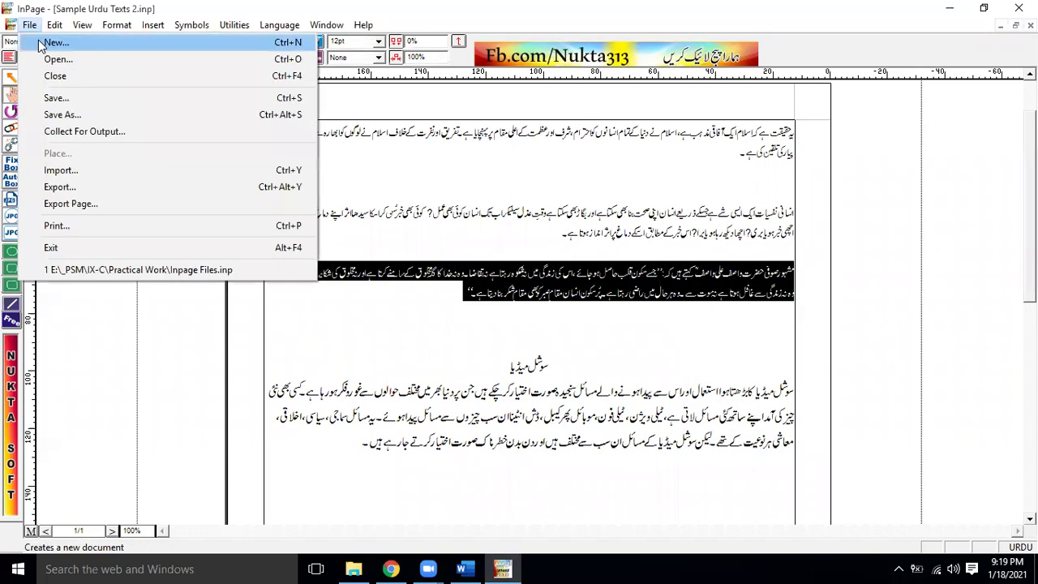
left_click(49, 42)
left_click(637, 235)
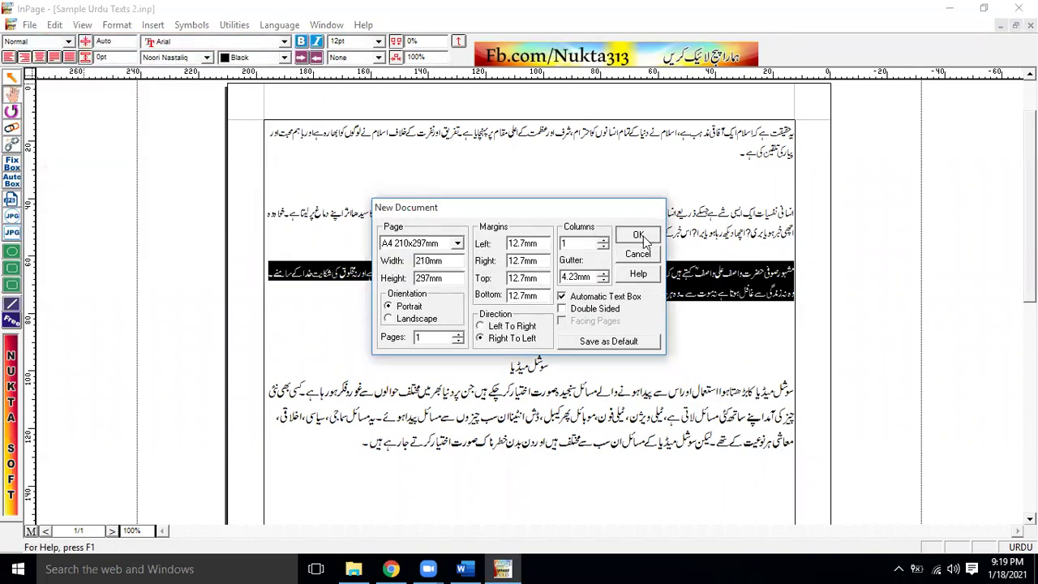
Step: Paste the Urdu paragraph into the empty text frame and save as SectionC in Practical 5
left_click(644, 243)
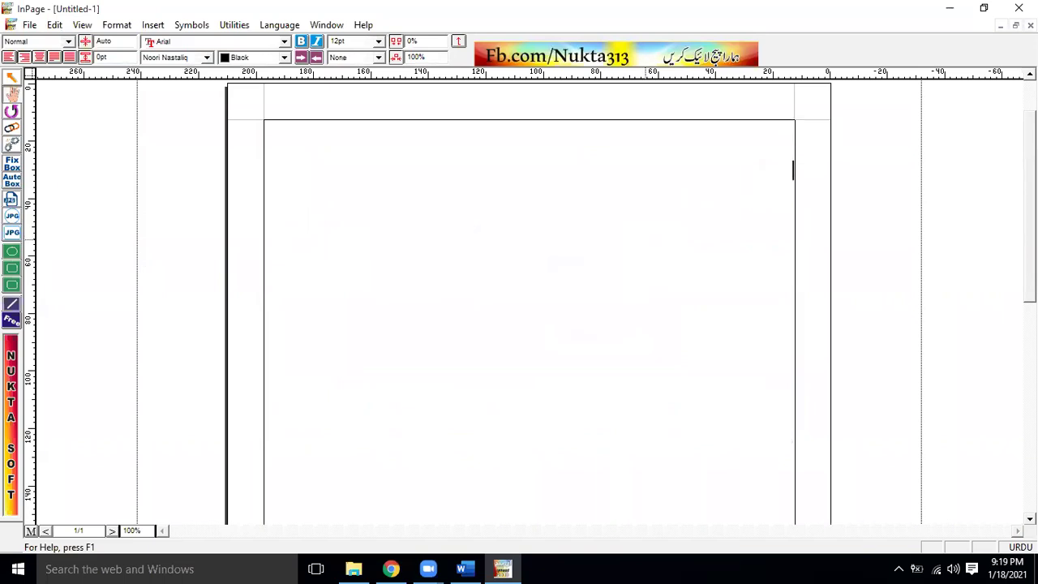
key("ctrl+v")
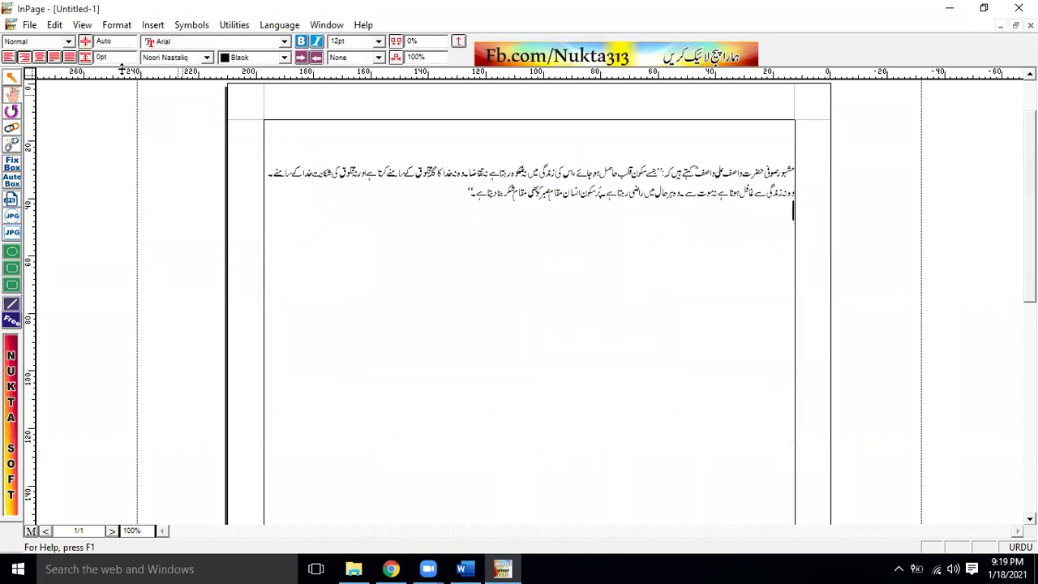
left_click(30, 25)
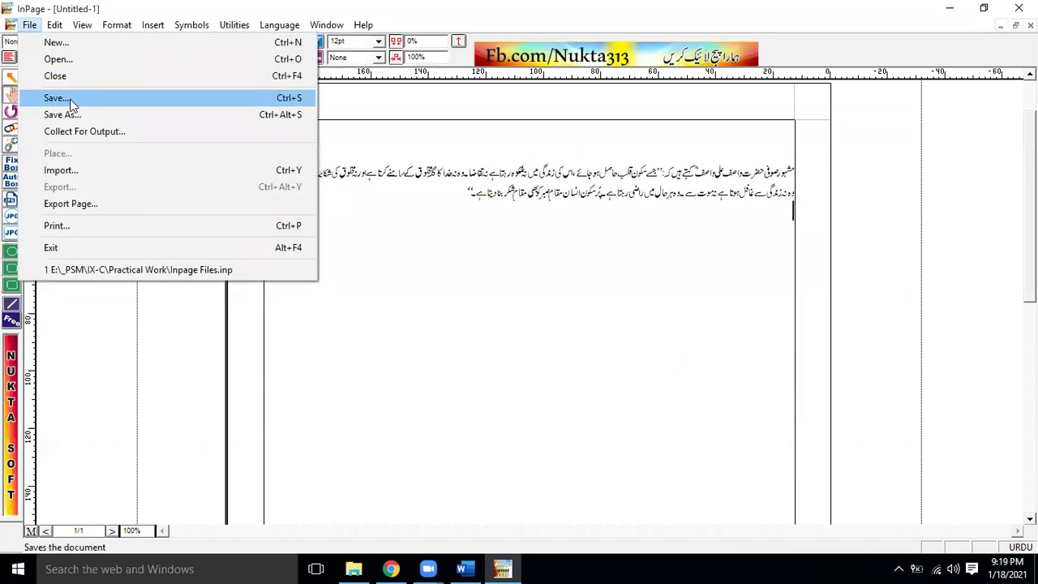
left_click(93, 104)
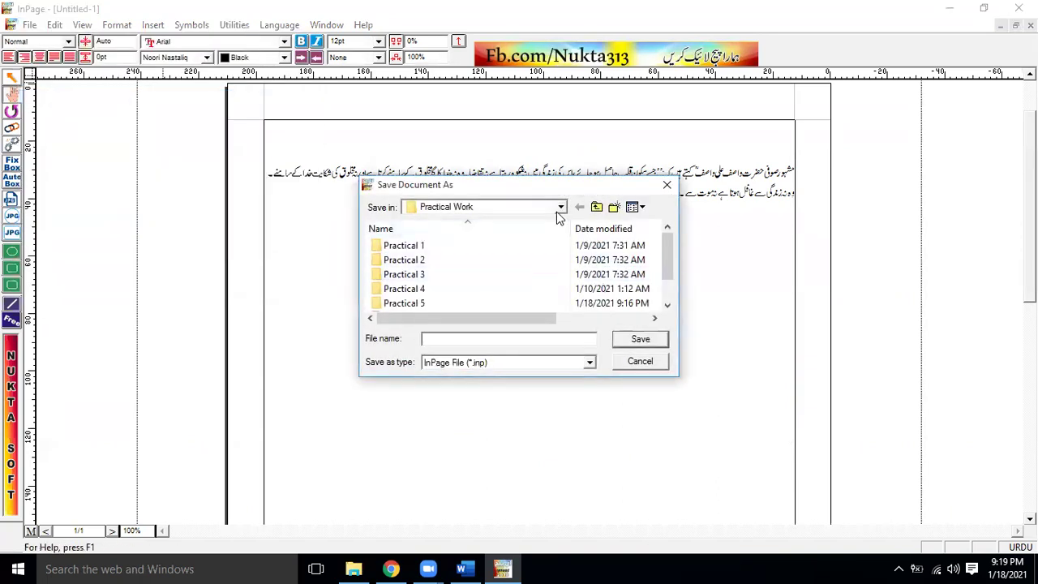
double_click(452, 302)
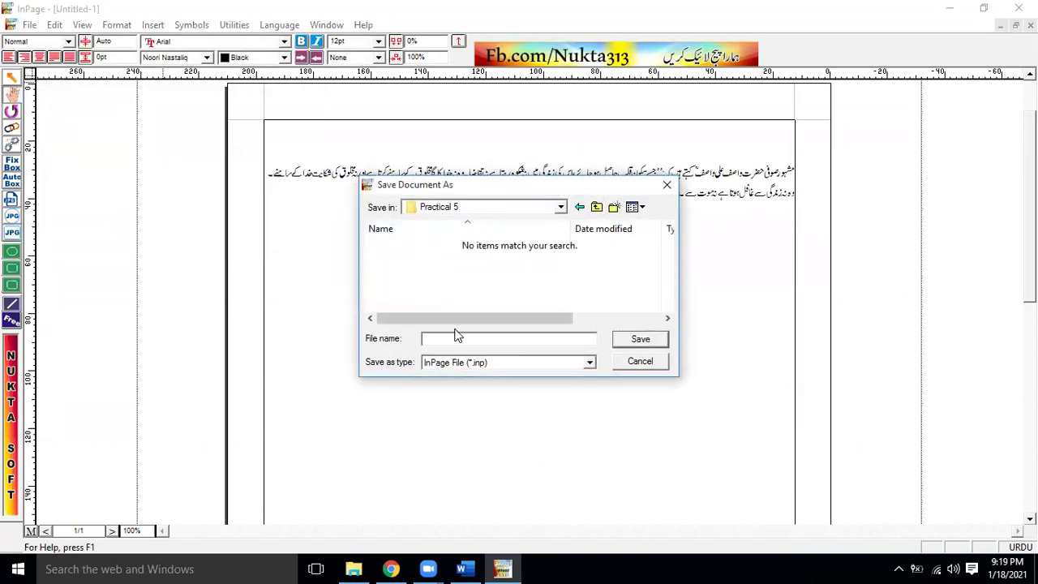
left_click(464, 339)
type("Section")
type("C")
key("Return")
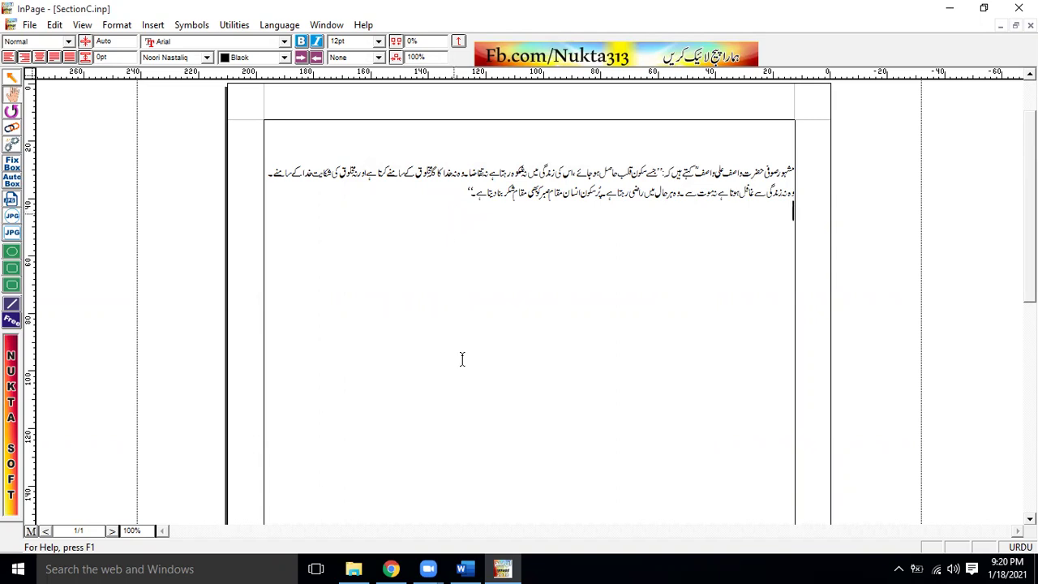
Step: After checking the Word task list, set the whole Urdu paragraph to 18 pt
left_click(461, 569)
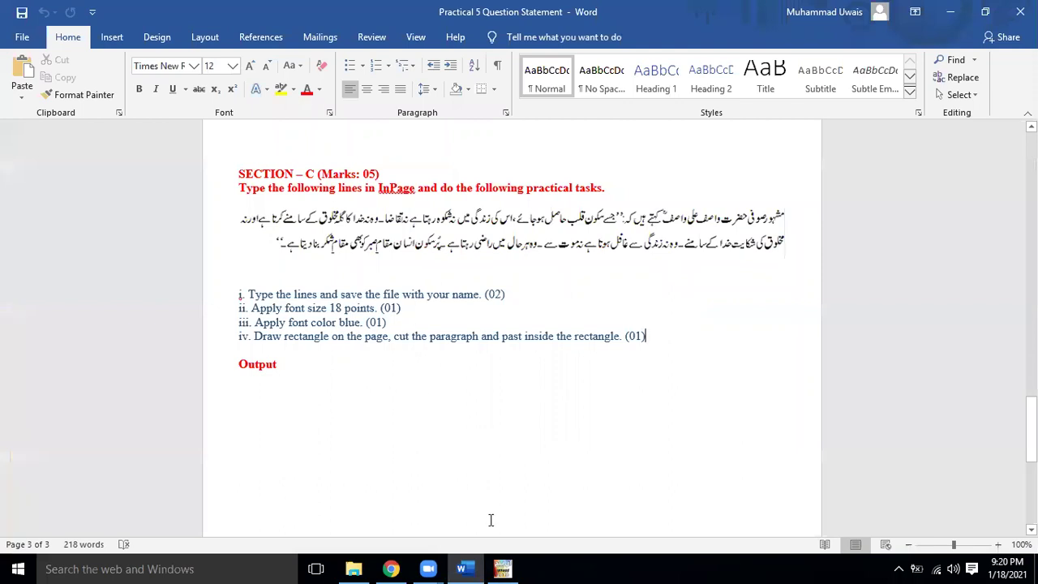
left_click(503, 569)
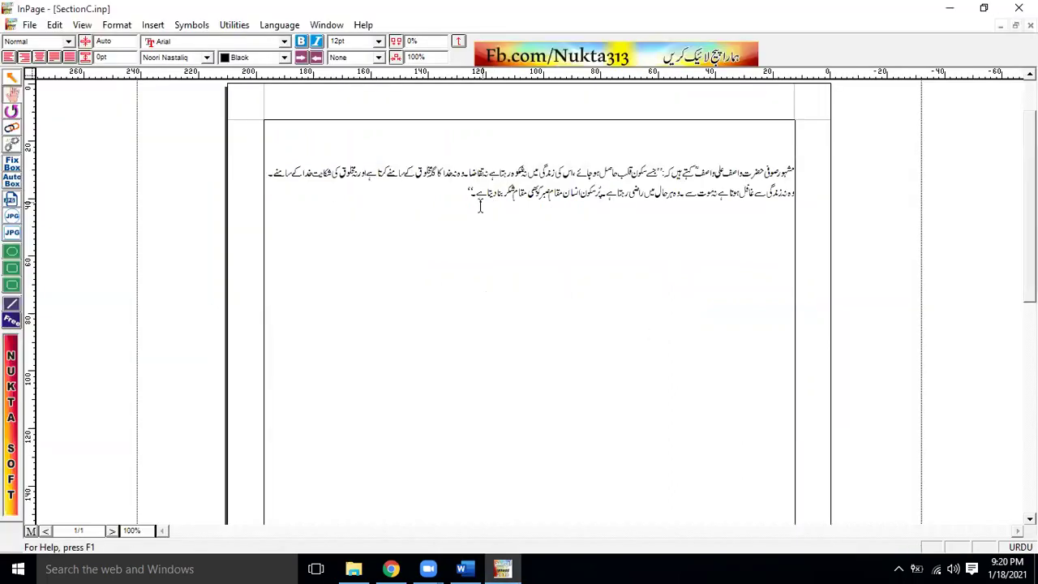
key("ctrl+a")
left_click(338, 40)
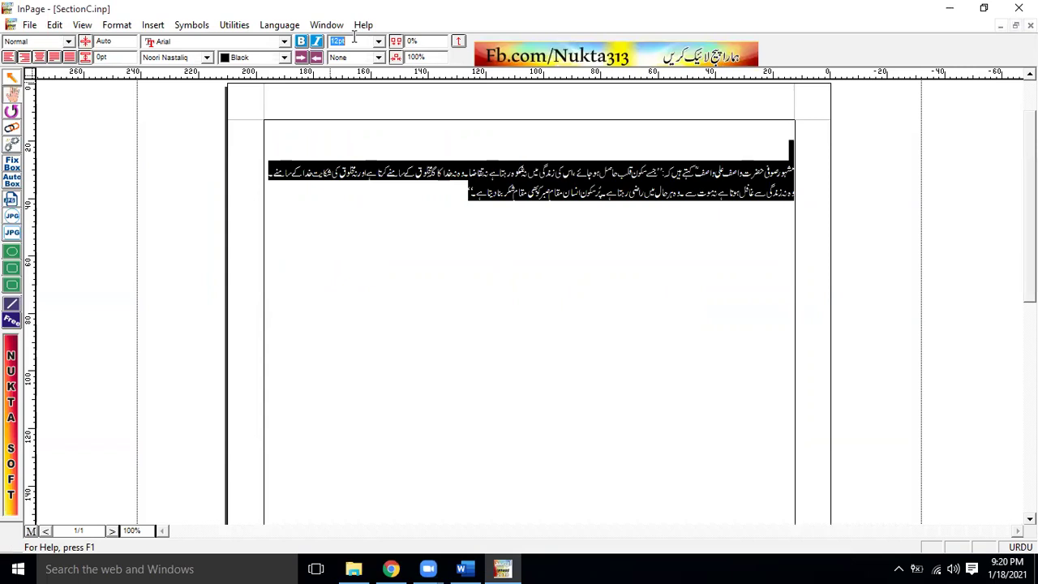
left_click(378, 40)
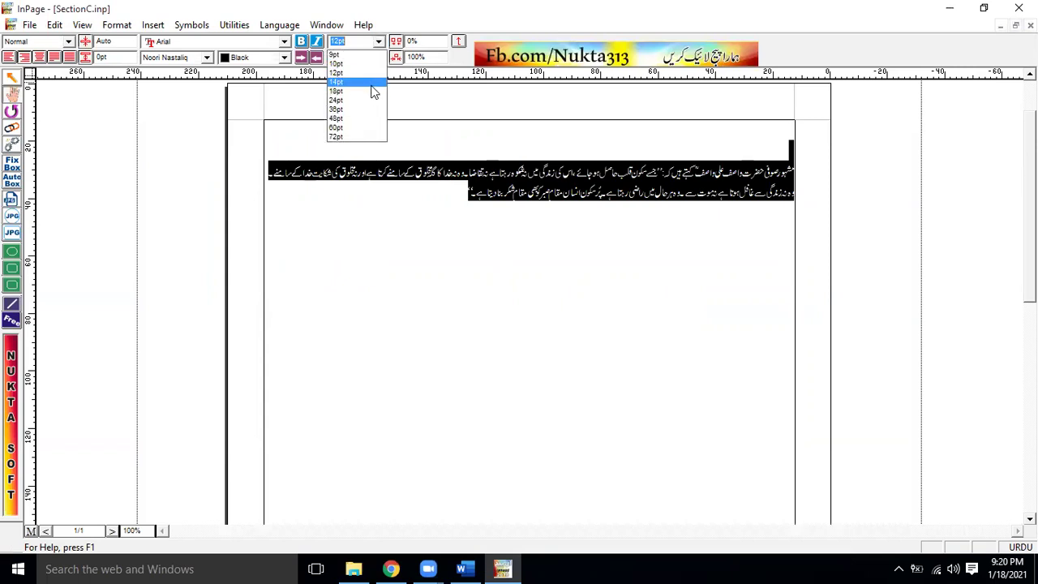
left_click(372, 92)
left_click(602, 266)
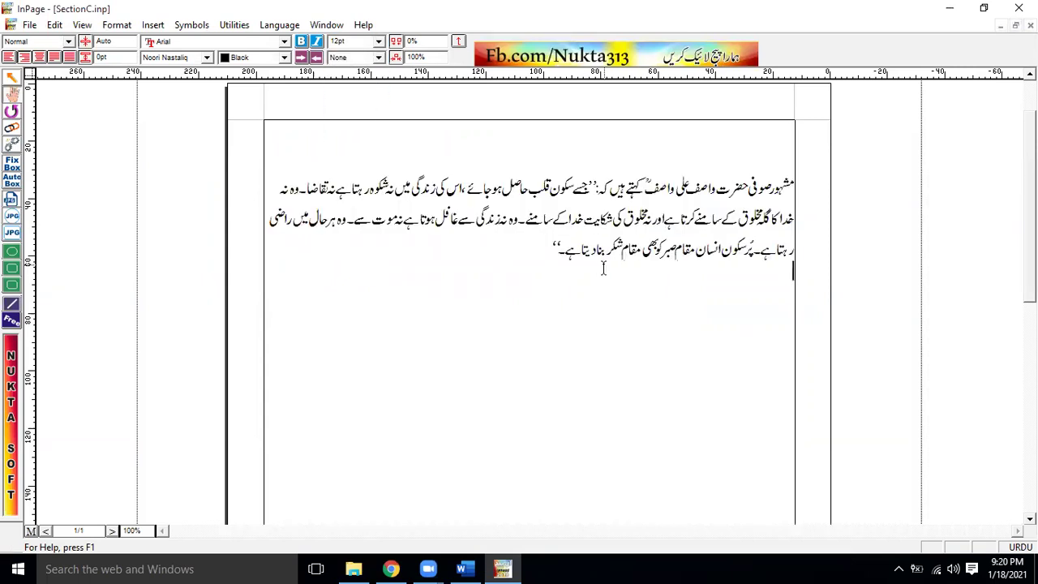
Step: Colour the whole paragraph blue and switch back to the Word question statement
key("ctrl+a")
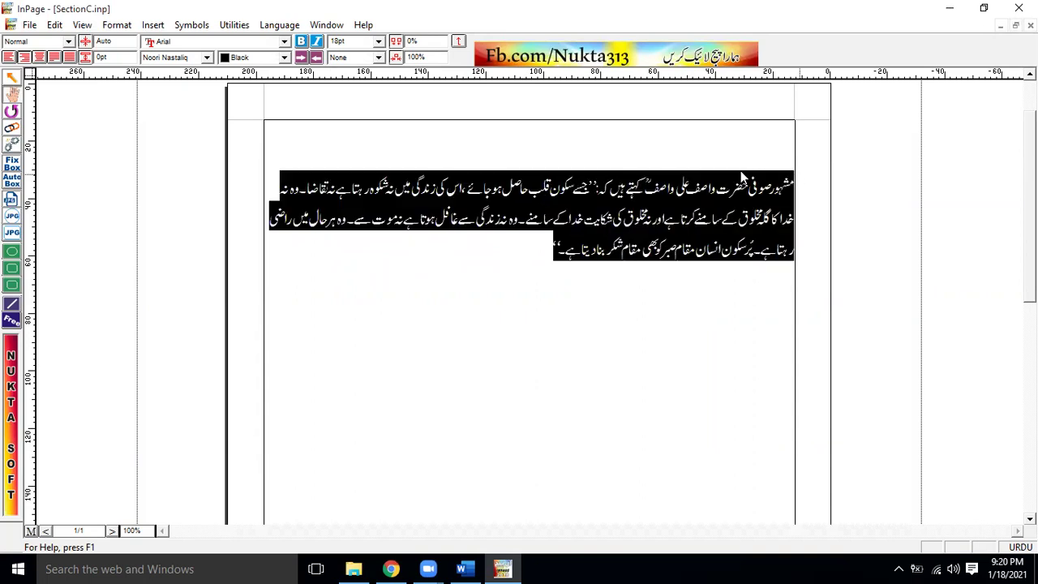
left_click(284, 57)
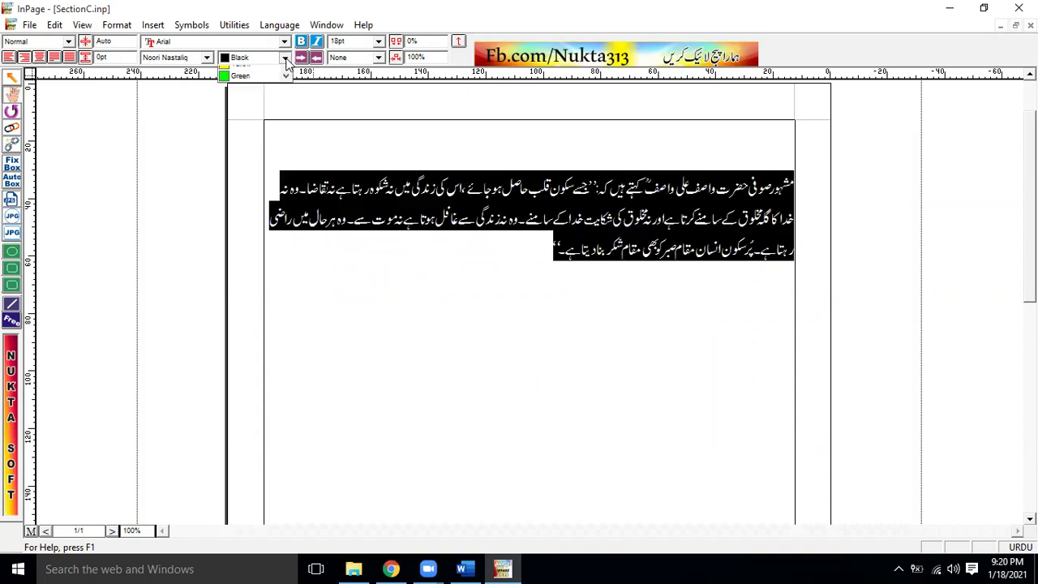
left_click(287, 110)
left_click(243, 109)
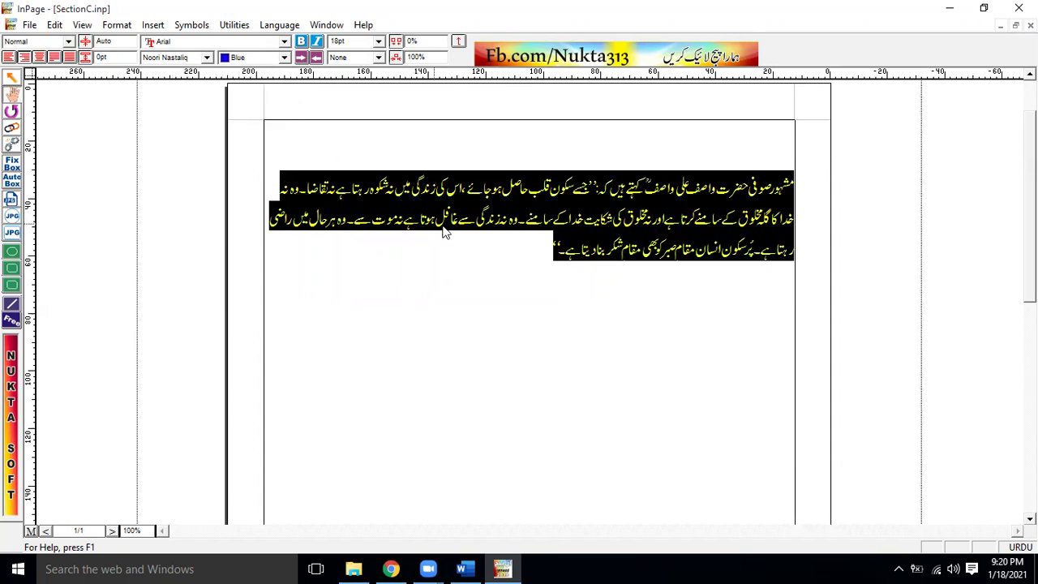
left_click(477, 245)
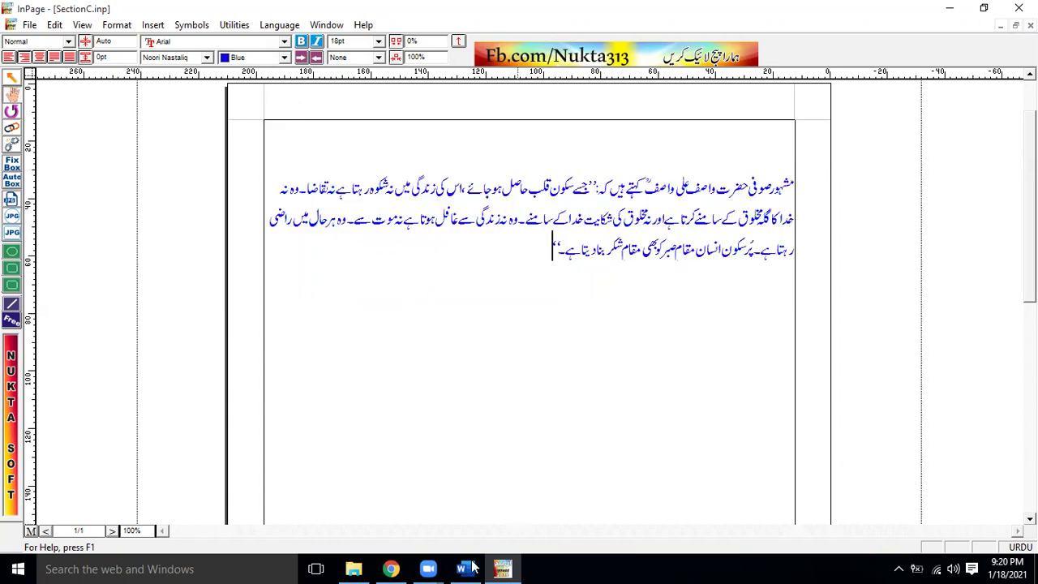
key("alt+Tab")
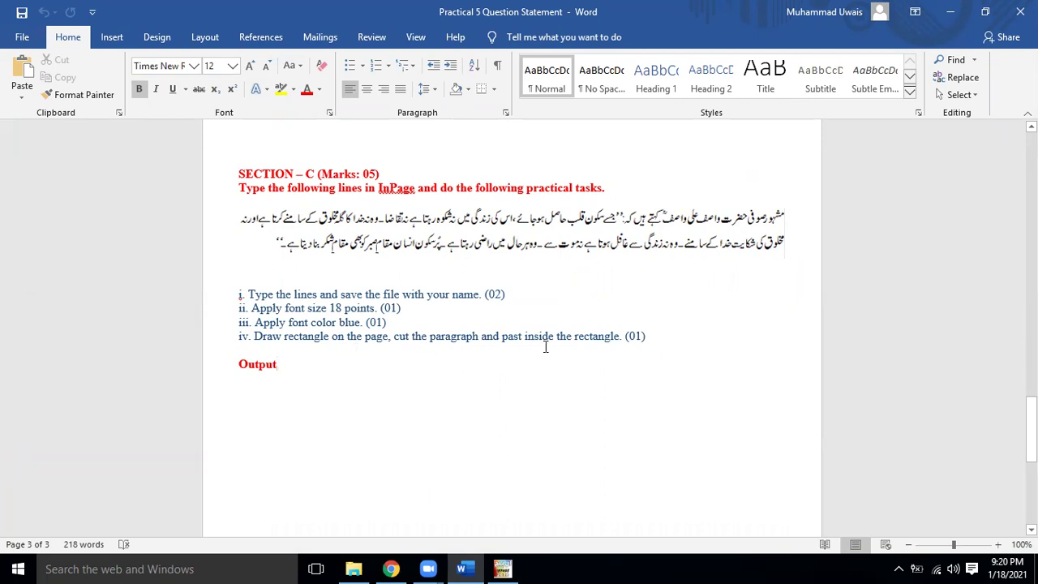
Step: Draw a large rounded rectangle beneath the blue Urdu paragraph, deleting a stray ellipse first
left_click(503, 568)
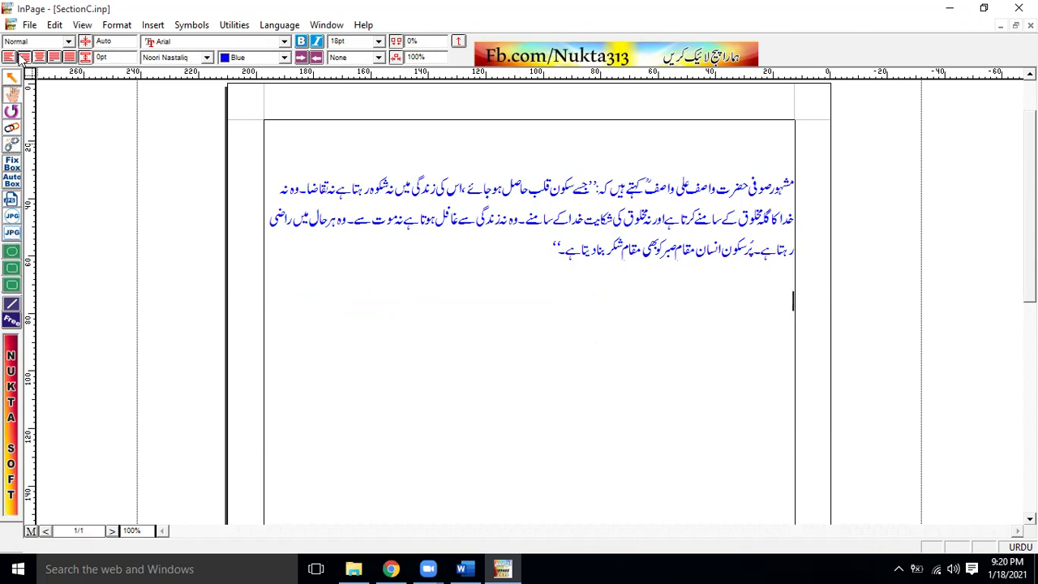
left_click(11, 90)
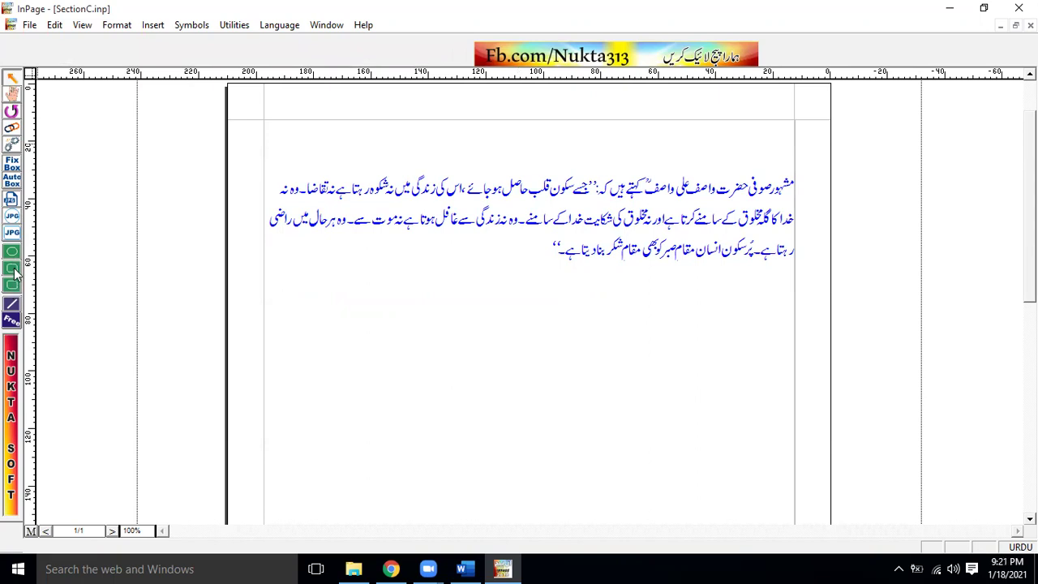
left_click(13, 271)
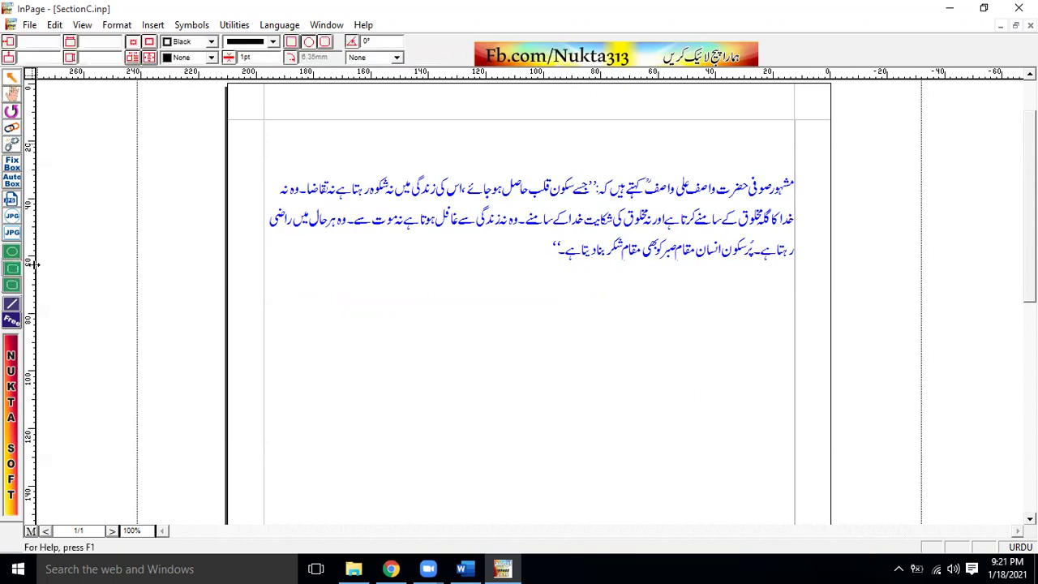
left_click_drag(277, 307, 702, 448)
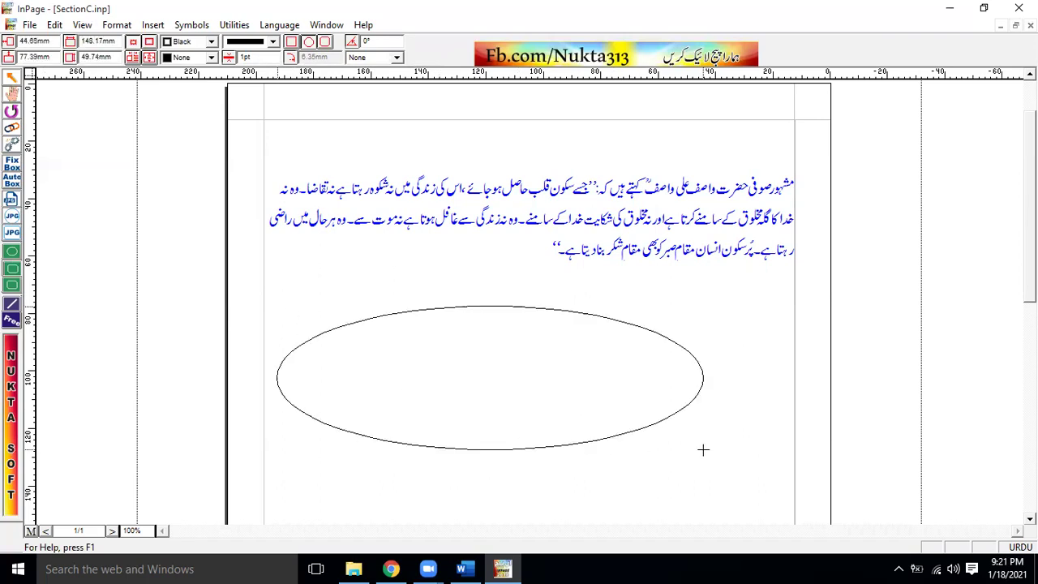
key("Delete")
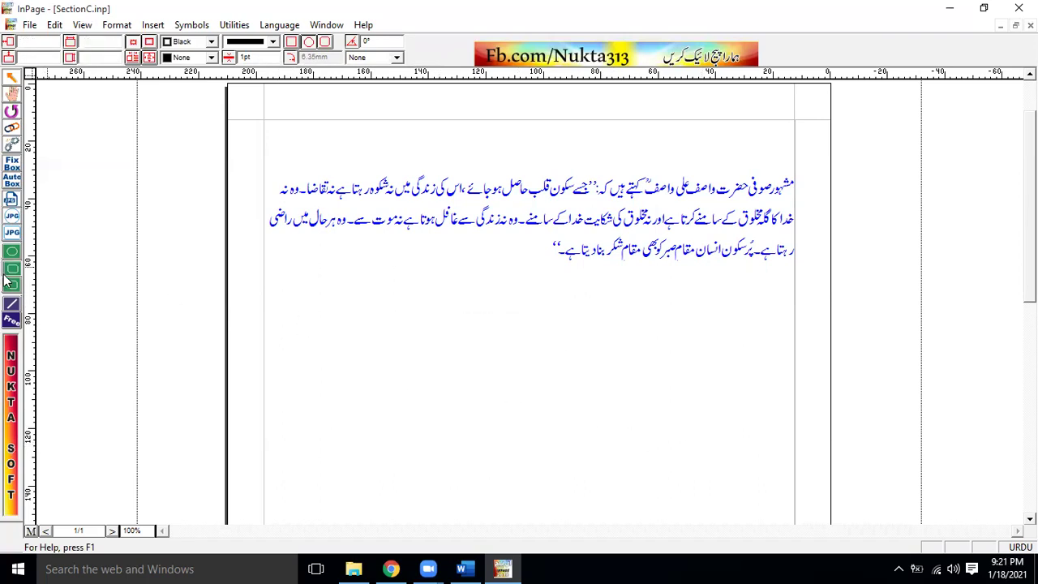
left_click(12, 285)
left_click_drag(289, 285, 775, 503)
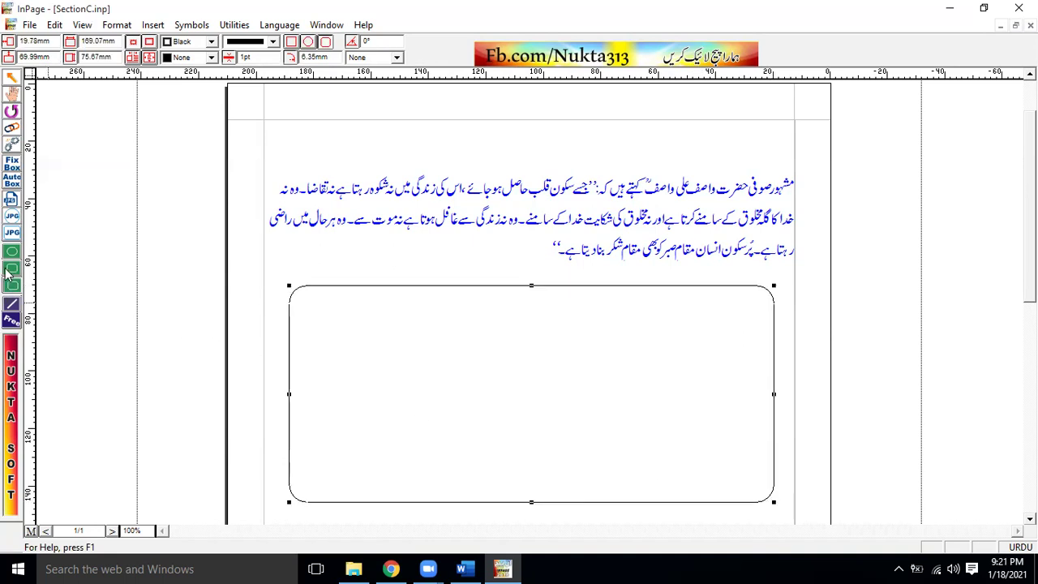
left_click(12, 95)
Step: Select the whole Urdu paragraph and cut it out of the page frame
left_click(402, 212)
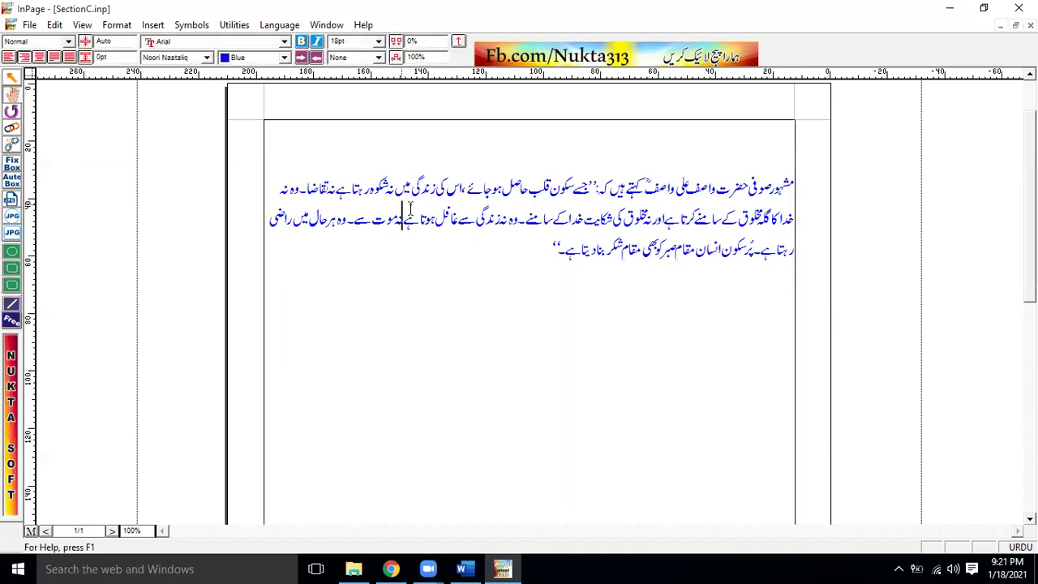
left_click_drag(786, 187, 533, 254)
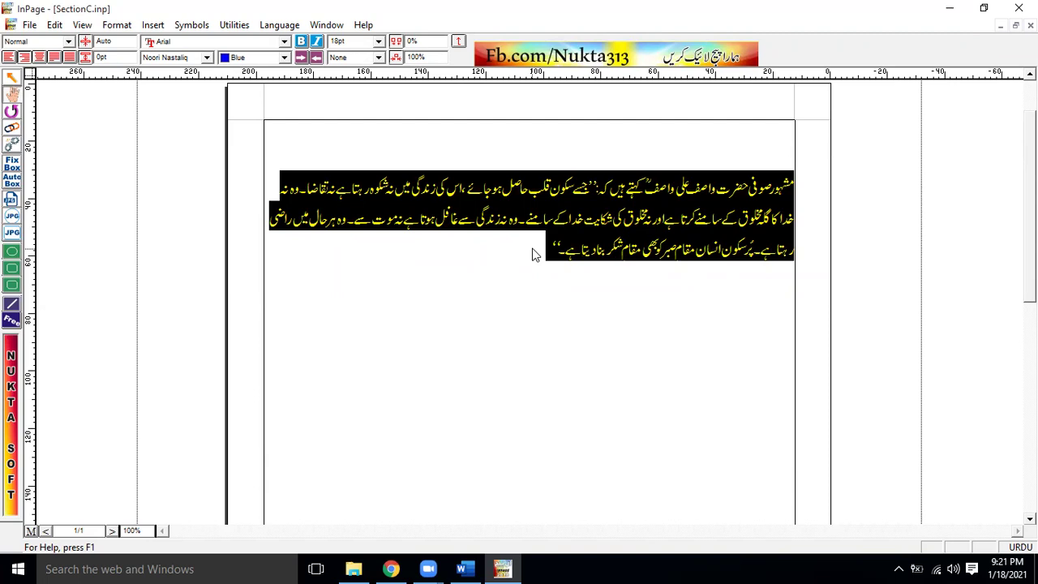
key("Delete")
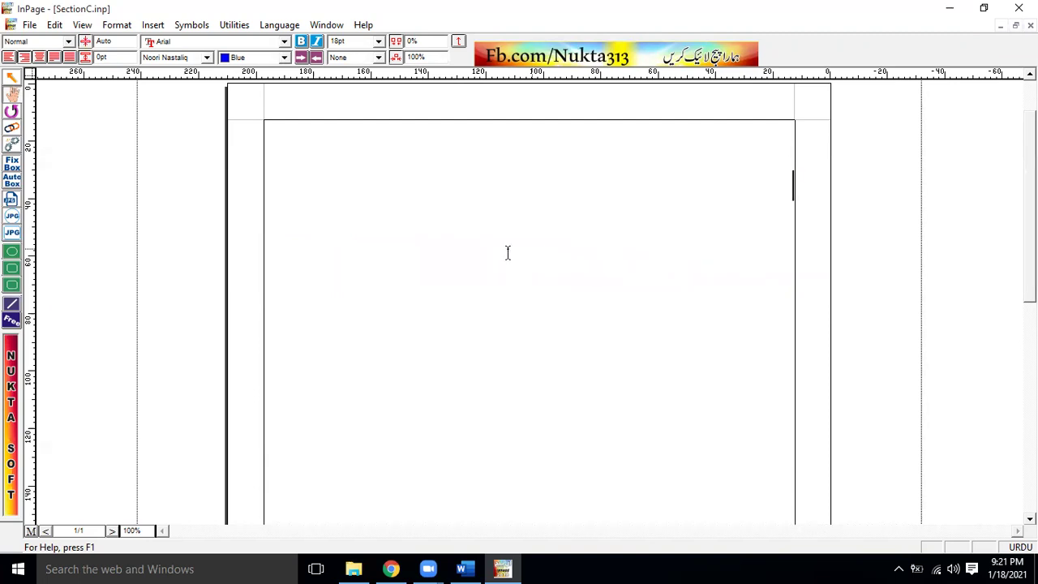
Step: Move the empty rounded rectangle higher on the page and select it
left_click(11, 79)
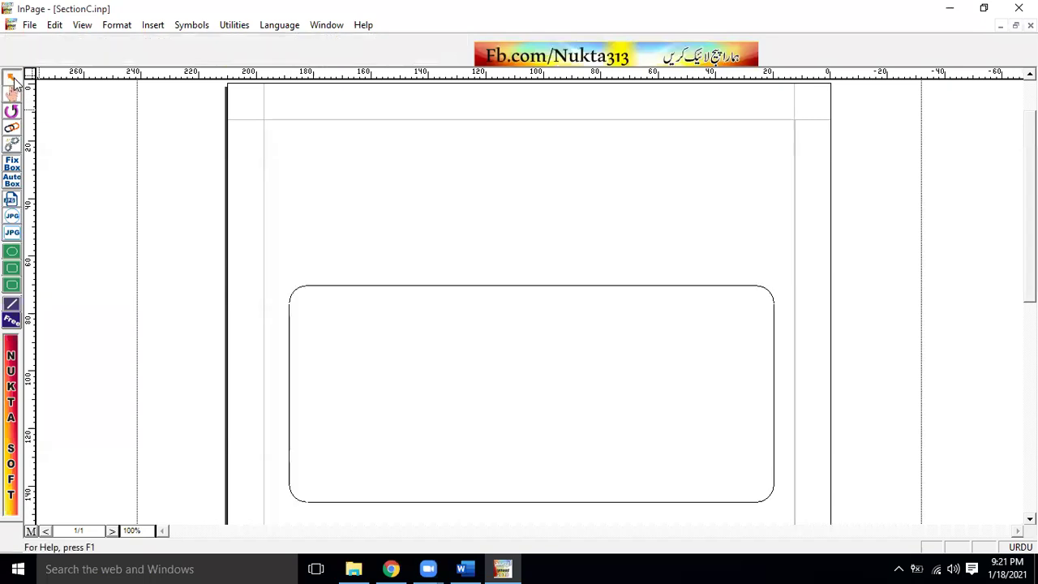
left_click(461, 359)
right_click(573, 403)
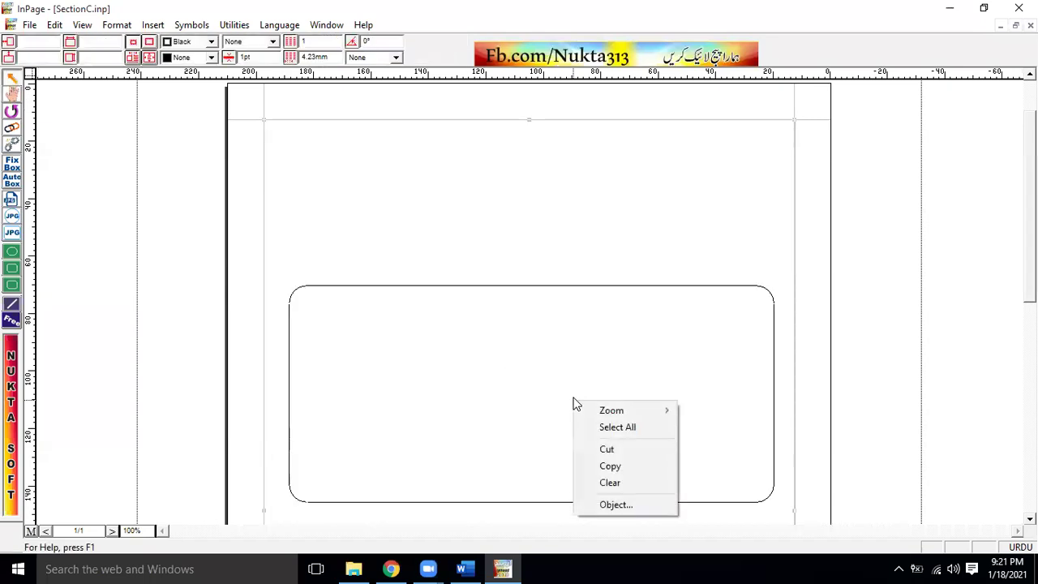
left_click(564, 304)
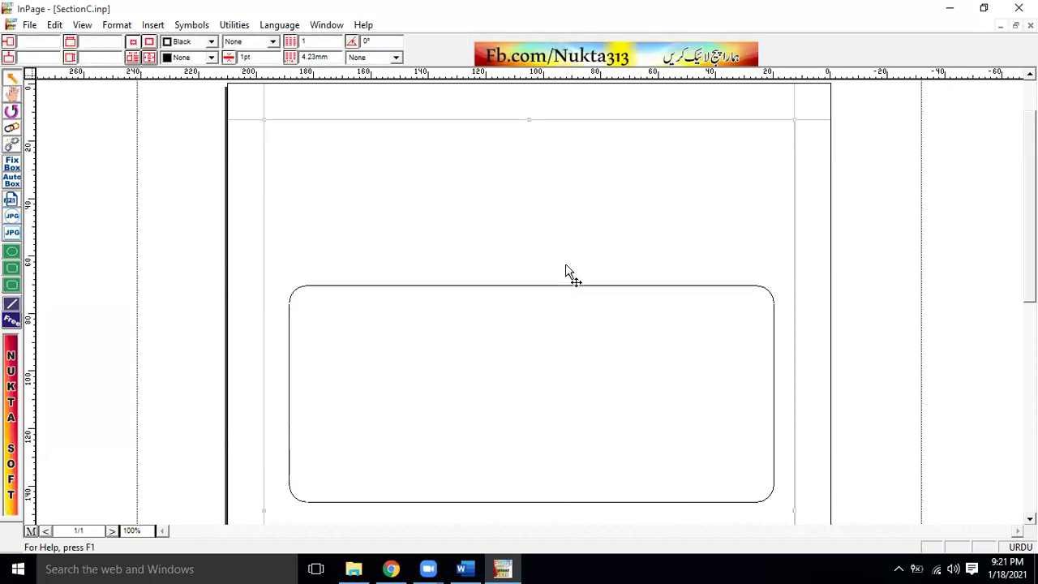
mouse_move(567, 273)
left_mouse_down()
mouse_move(573, 292)
mouse_move(566, 236)
left_mouse_up()
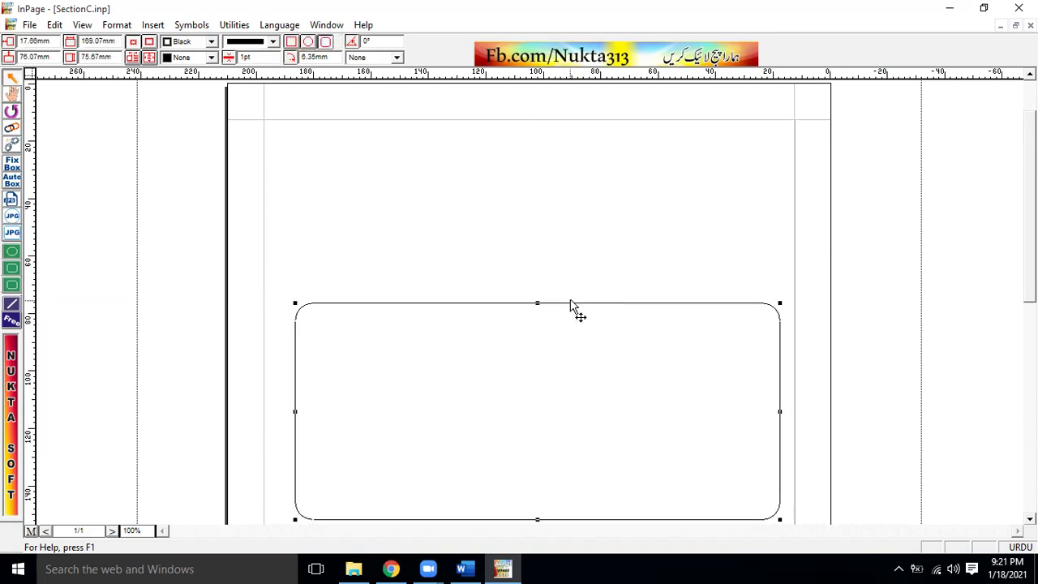
right_click(565, 255)
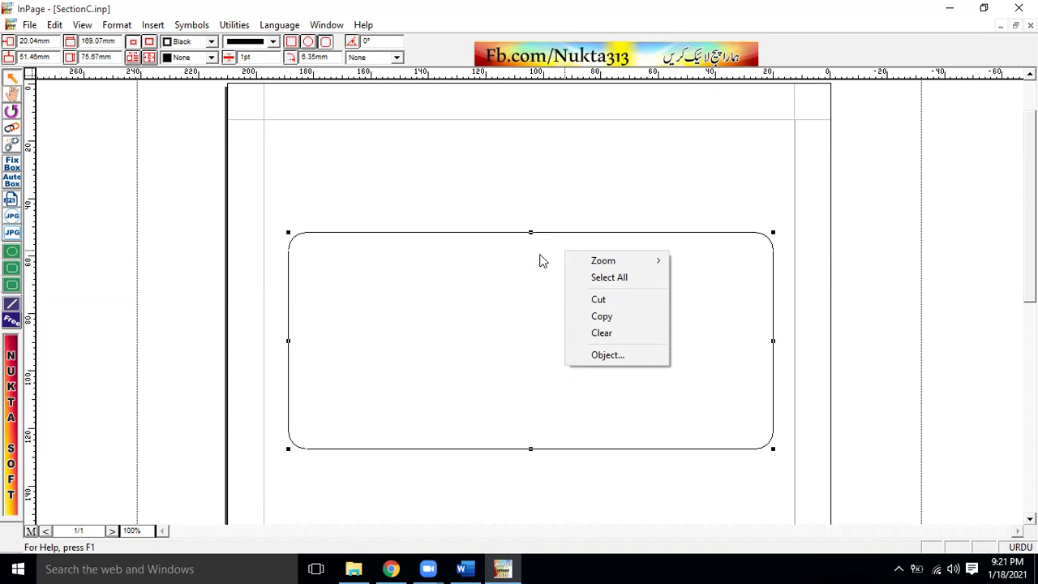
left_click(637, 278)
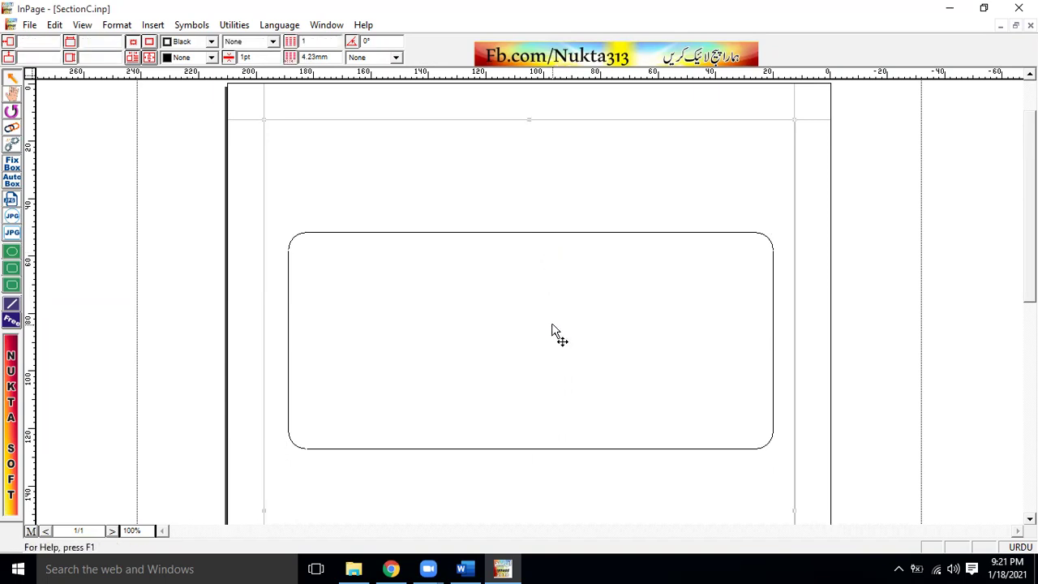
left_click(569, 240)
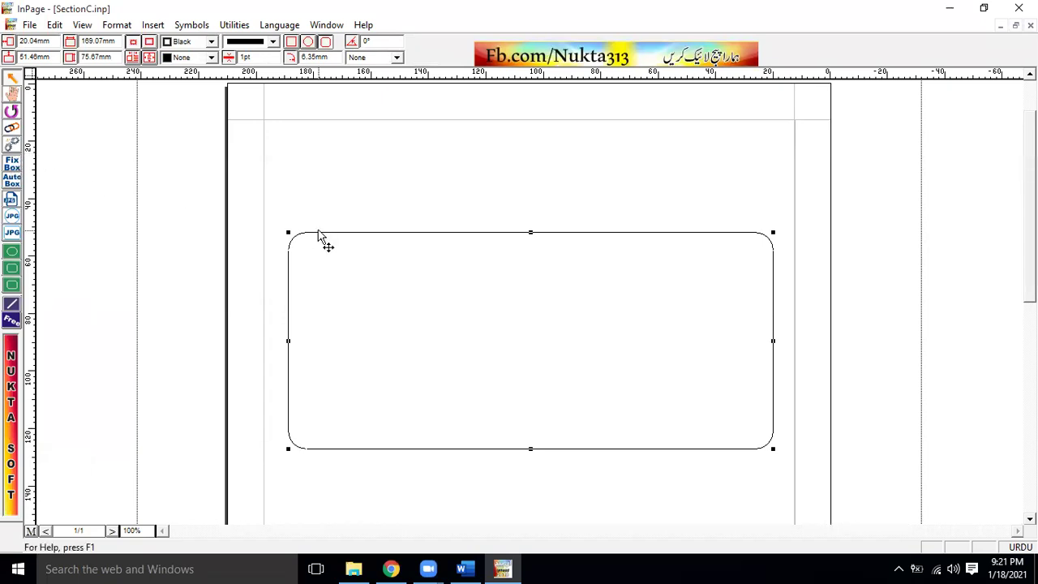
Step: Delete the rounded rectangle and paste the Urdu paragraph into a newly drawn fixed text box
key("Delete")
left_click(12, 163)
left_click_drag(292, 268, 803, 470)
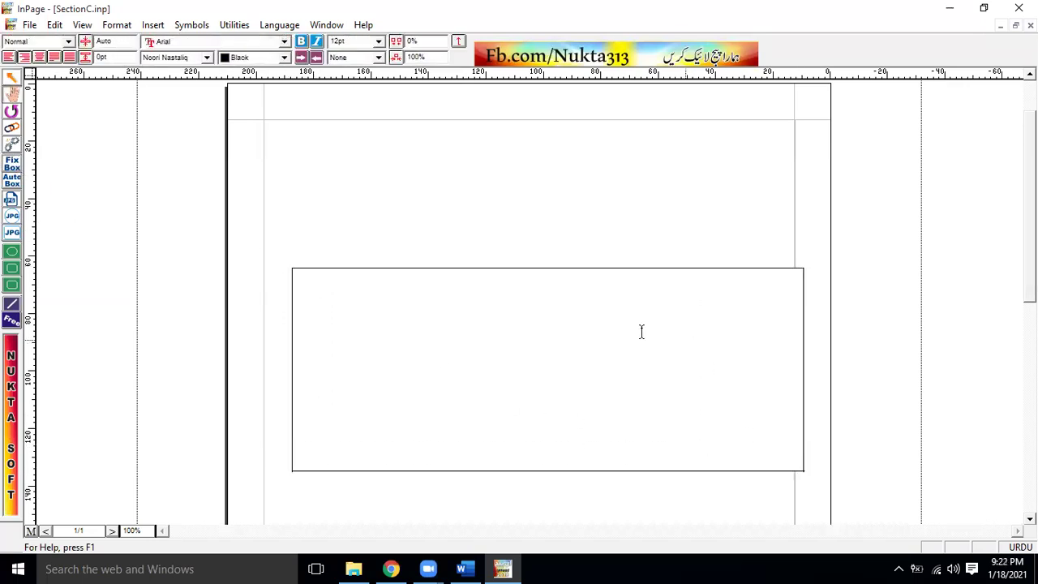
left_click(600, 270)
left_click(602, 280)
key("ctrl+v")
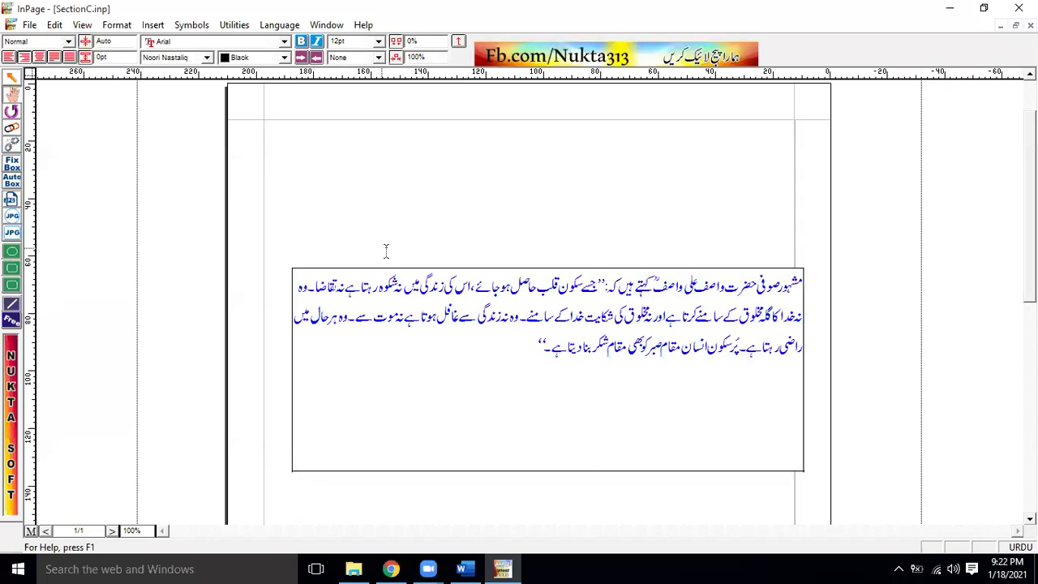
left_click(413, 268)
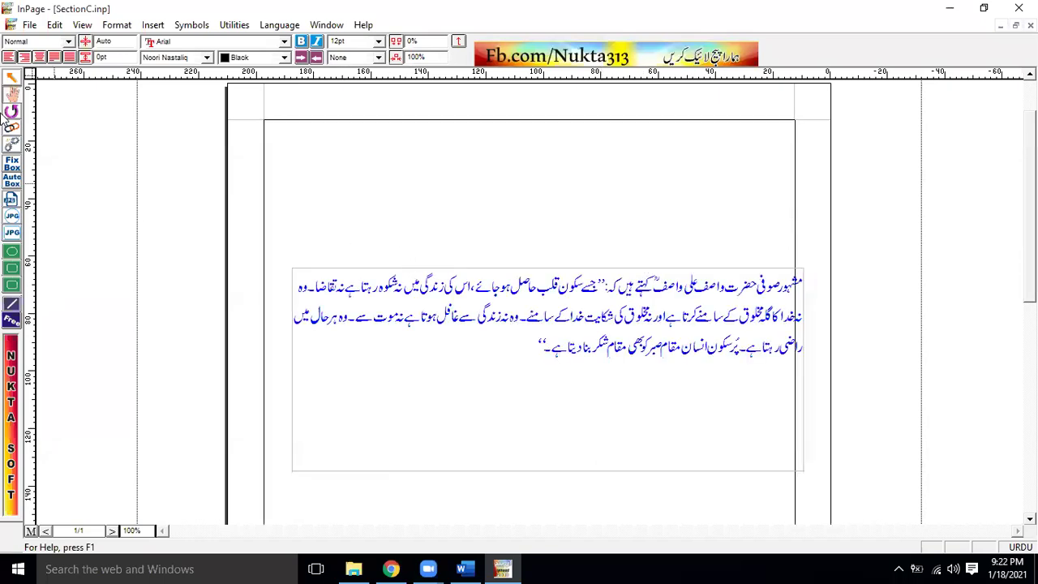
Step: Shift the new text box slightly to the left
left_click(11, 78)
left_click(409, 263)
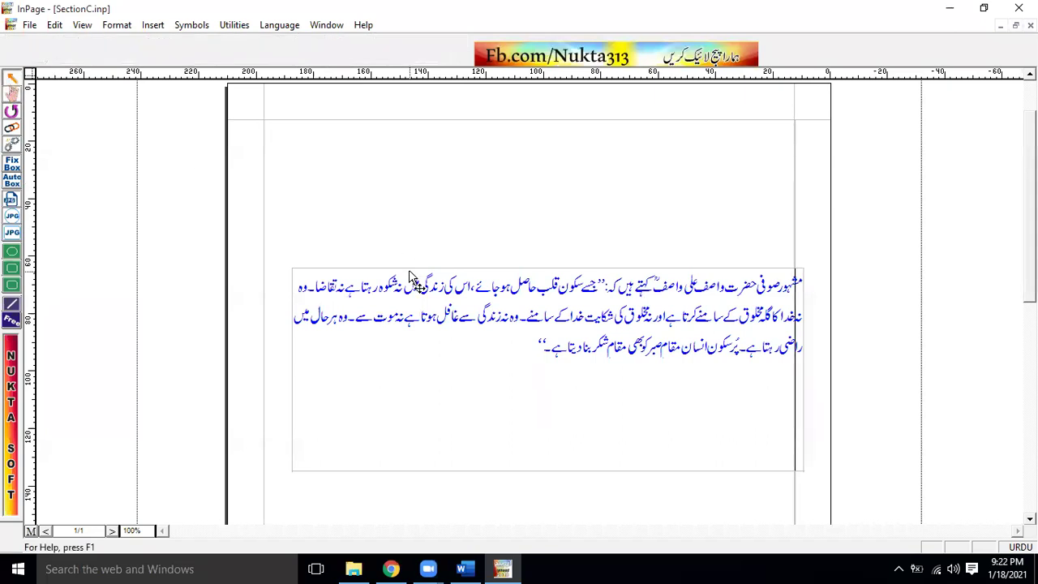
left_click_drag(410, 264, 382, 264)
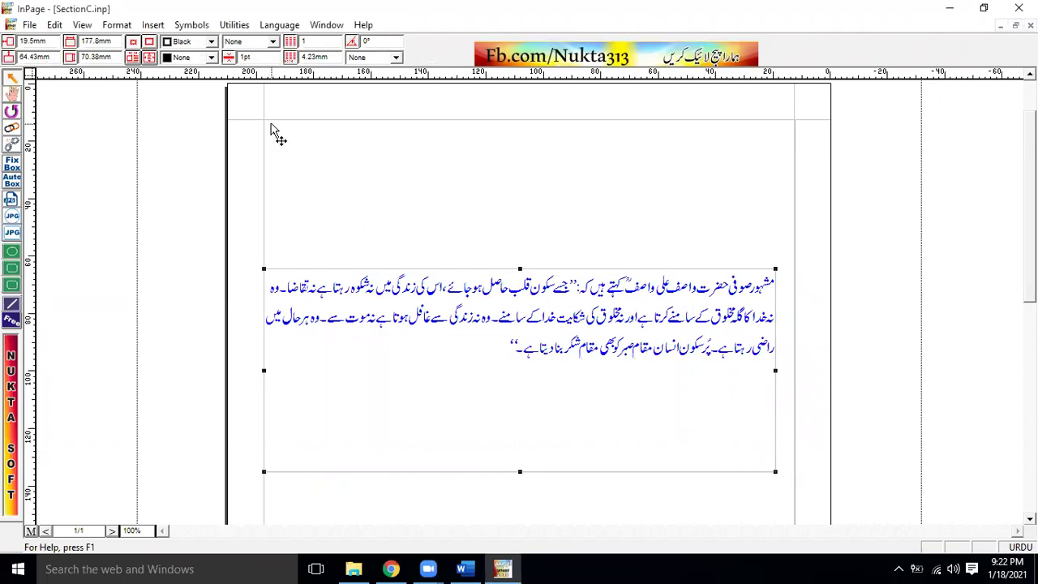
Step: Set the text box border width to 4pt and its colour to red
double_click(256, 57)
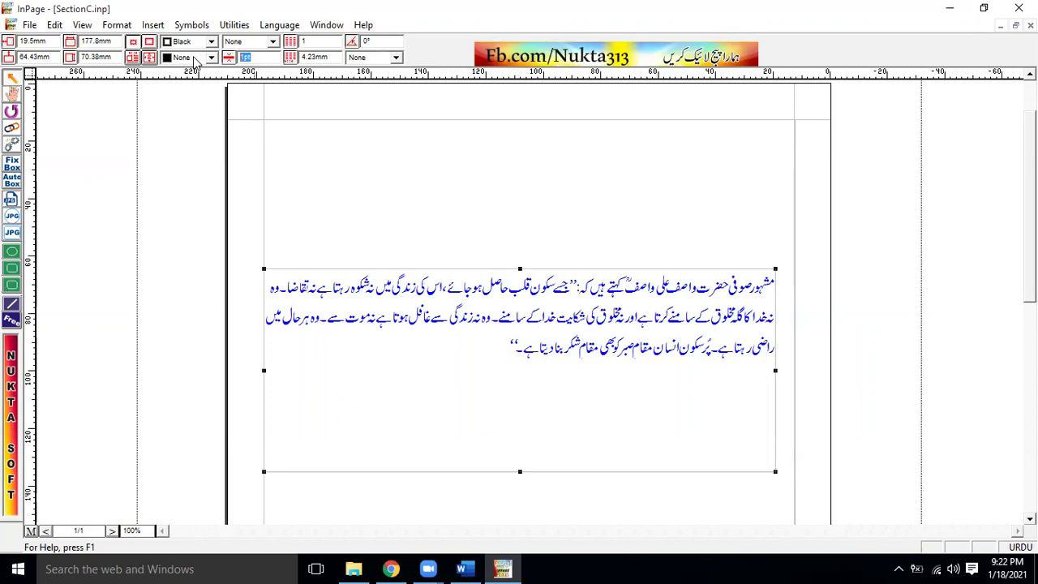
type("4")
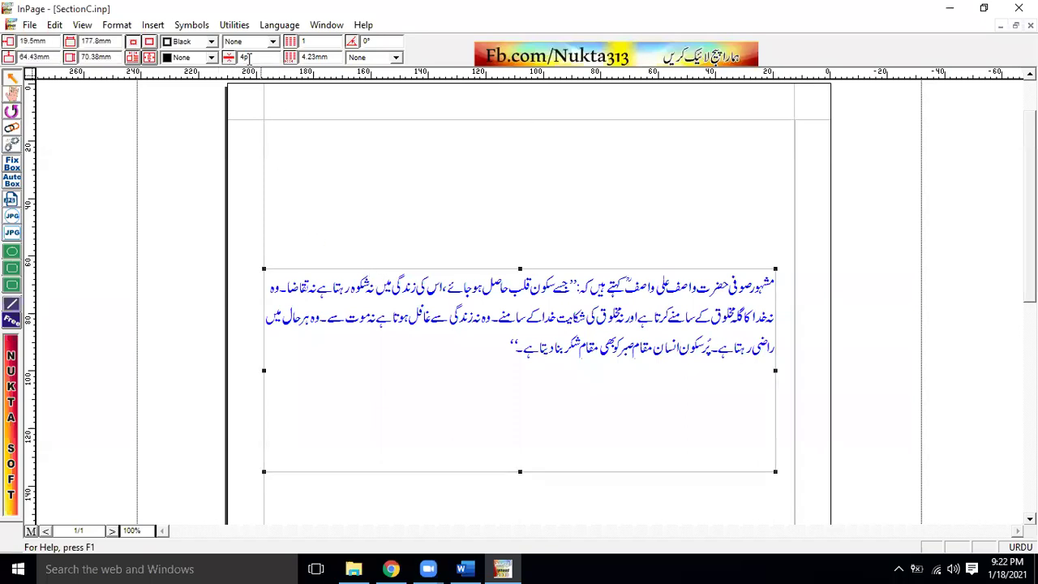
left_click(211, 41)
left_click(197, 79)
Step: Open the text box's settings dialog twice and close it without changes
left_click(382, 186)
left_click(375, 274)
double_click(375, 274)
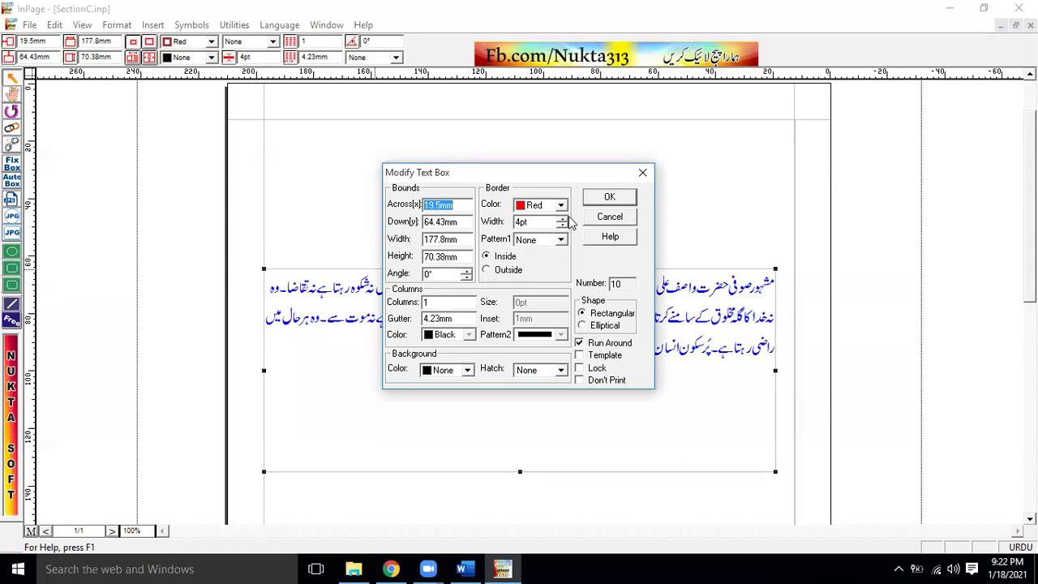
left_click(610, 198)
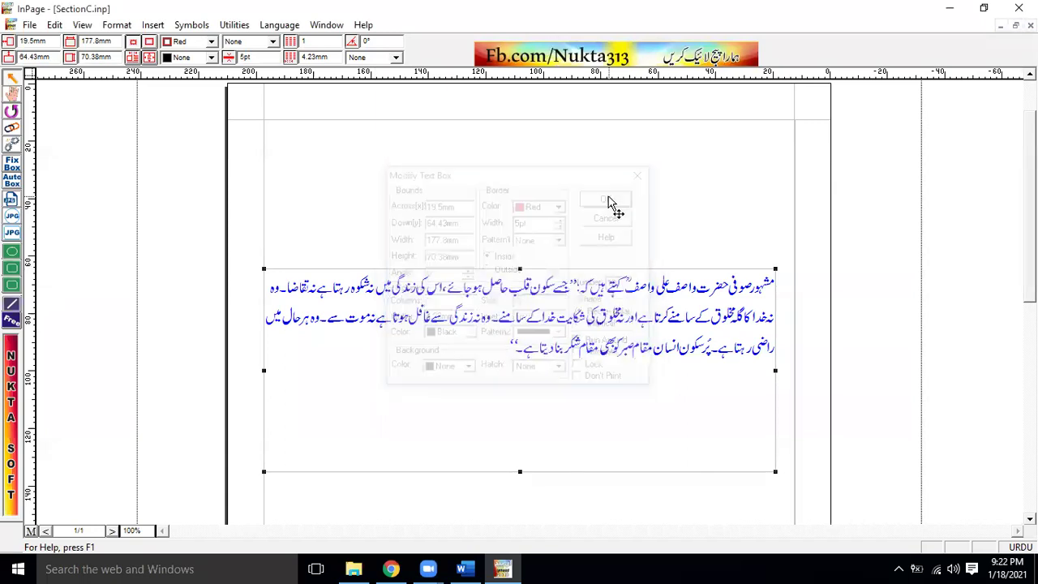
left_click(13, 95)
left_click(12, 78)
double_click(388, 270)
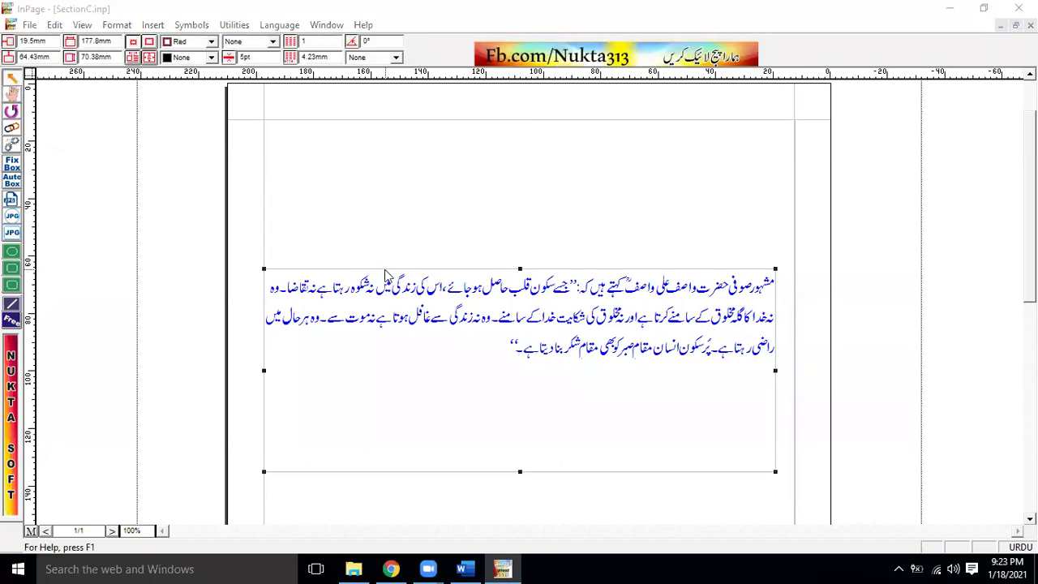
left_click(610, 199)
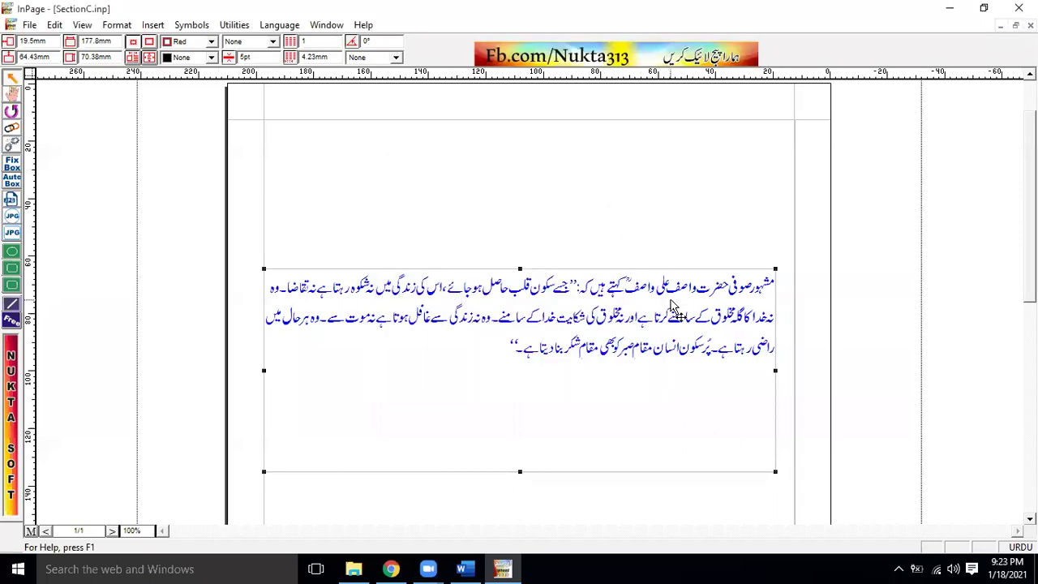
Step: Try a black fill on the text box, then undo it
left_click(194, 58)
left_click(193, 97)
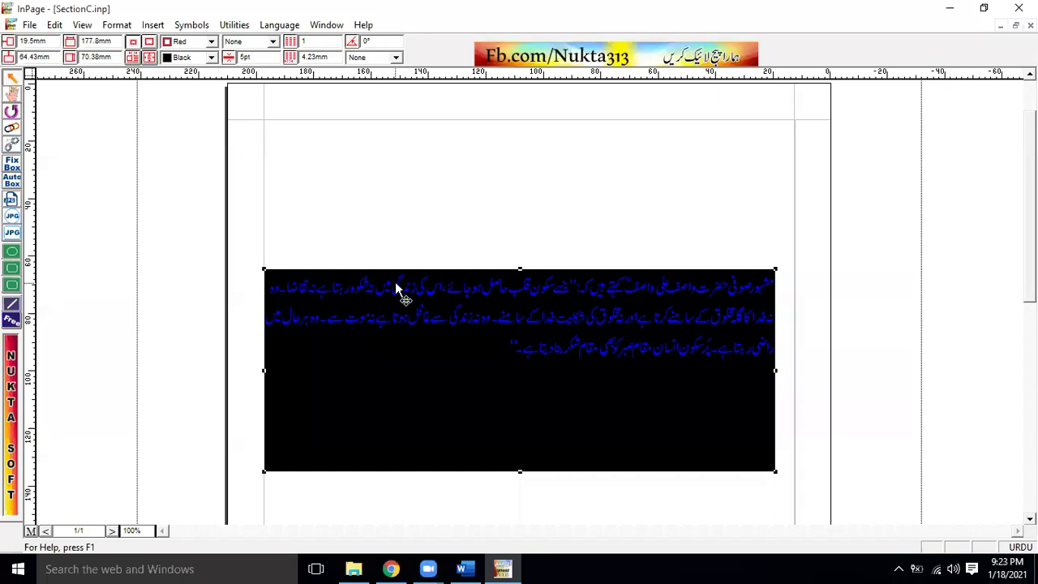
key("ctrl+z")
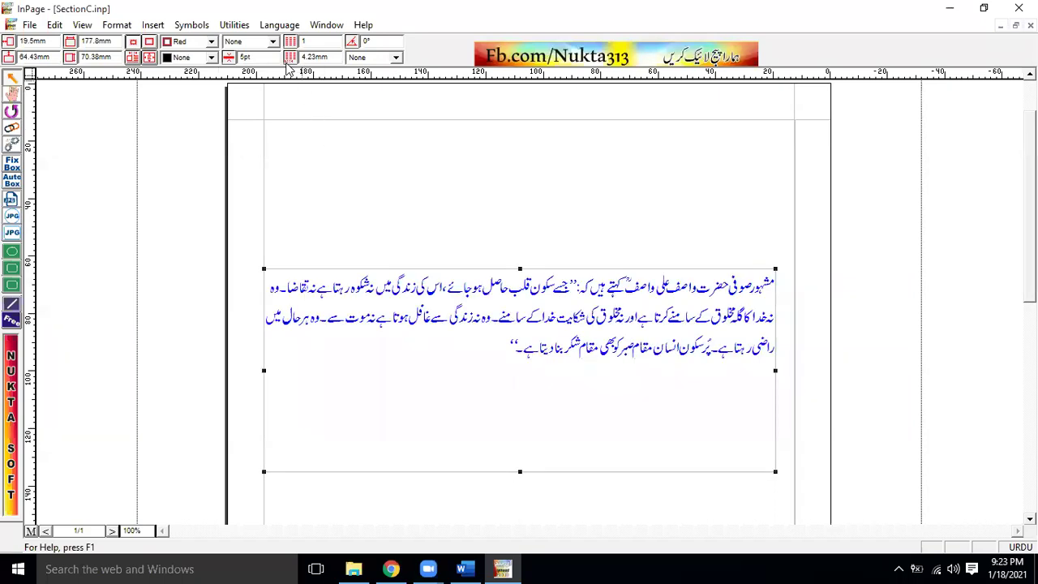
Step: Give the border a solid line style and a 5pt width
left_click(273, 41)
left_click(257, 71)
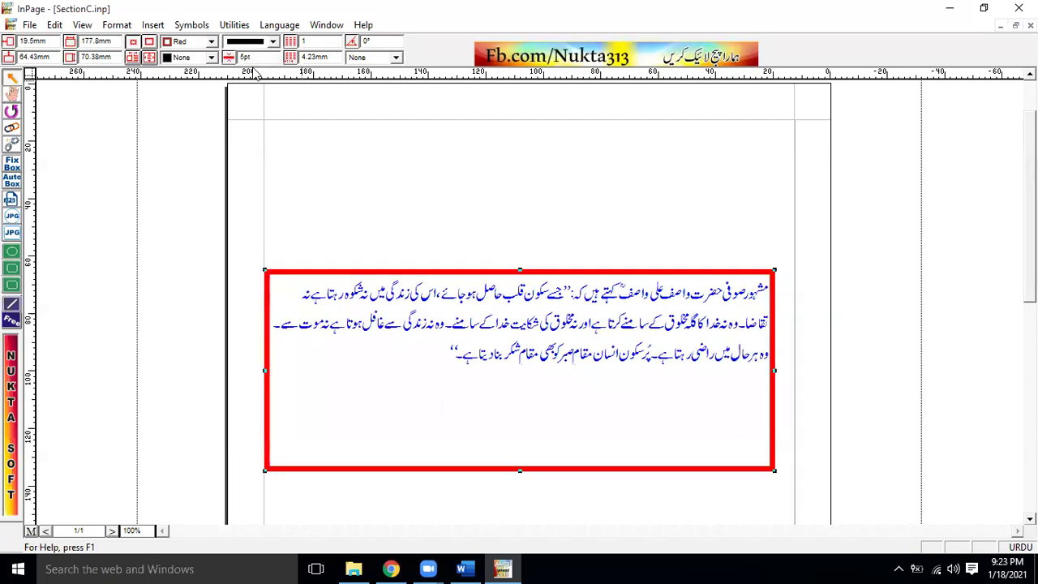
left_click(275, 41)
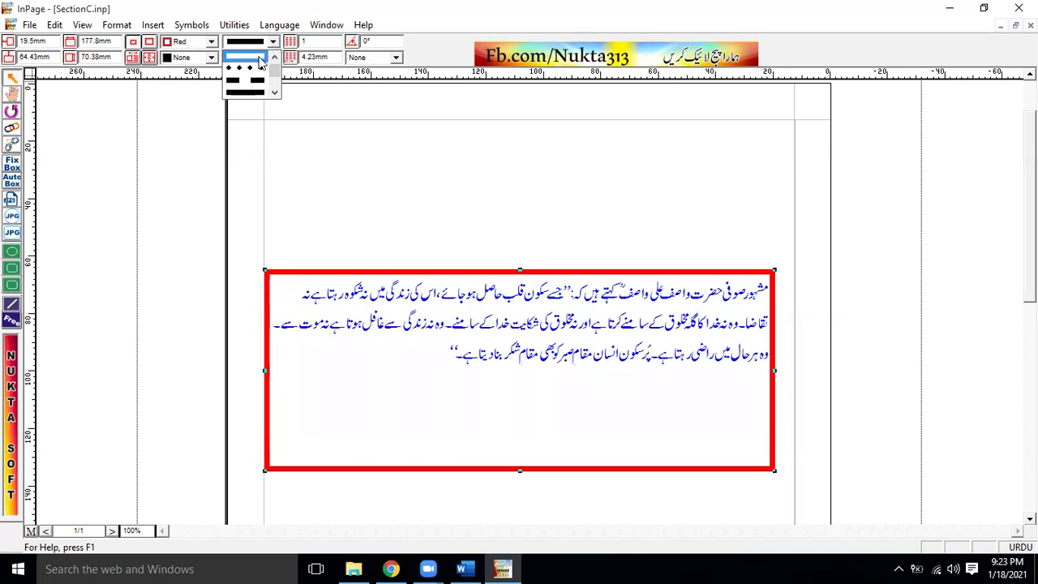
left_click(259, 60)
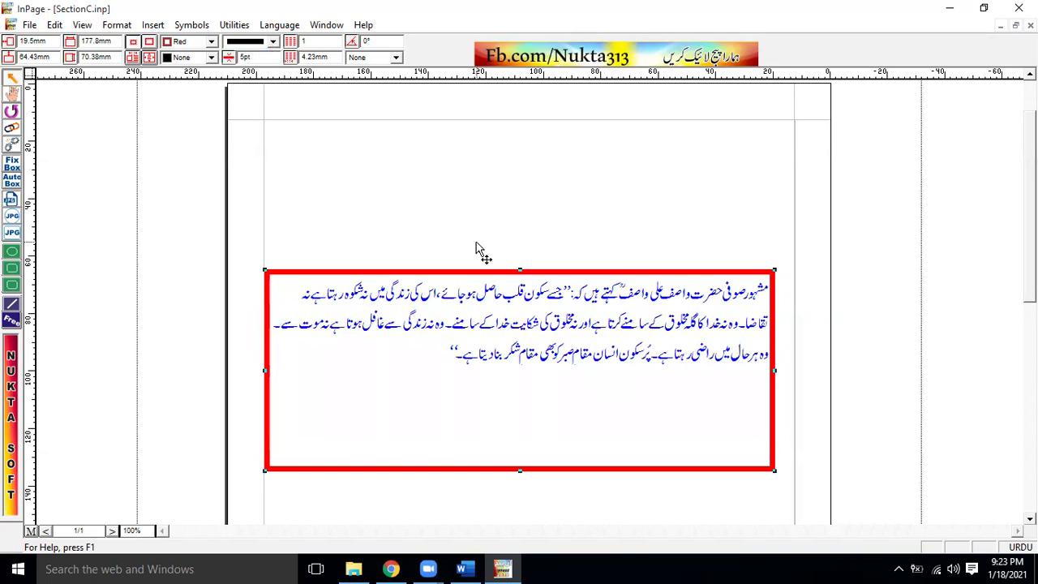
left_click_drag(262, 55, 202, 51)
Step: Try green and cyan for the border colour, settling on gray
left_click(211, 41)
left_click(199, 86)
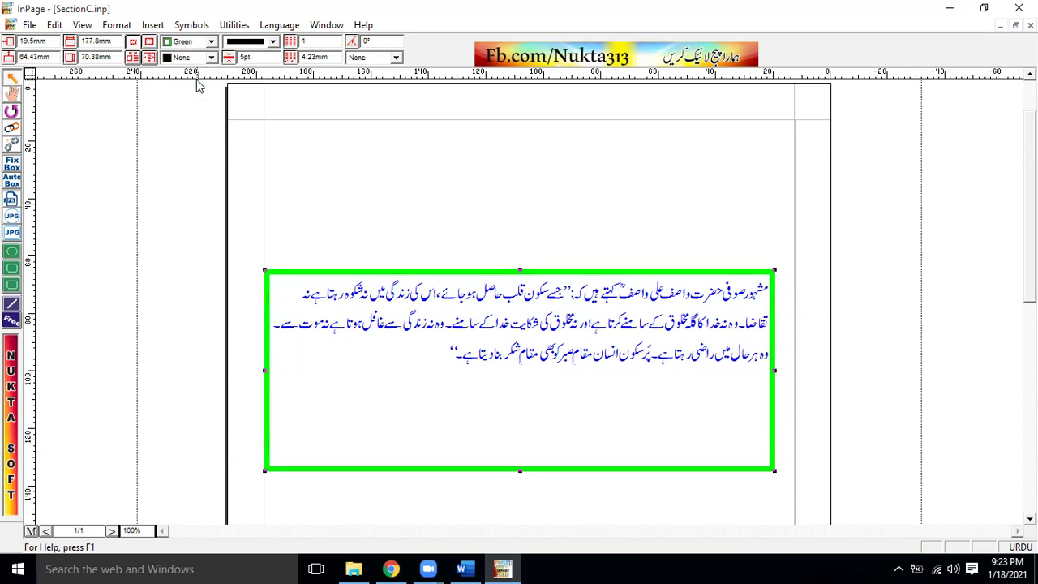
left_click(211, 42)
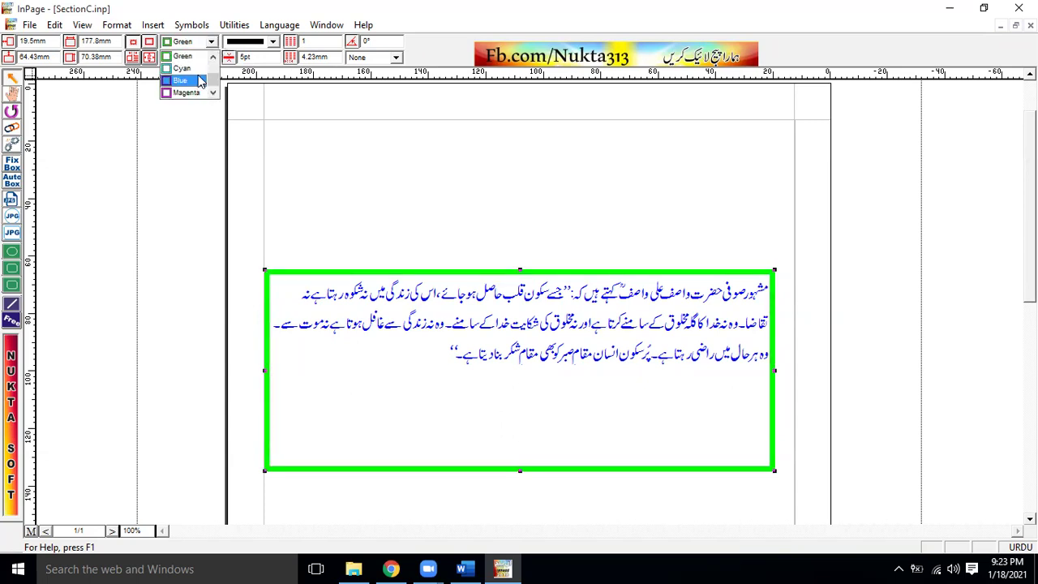
left_click(199, 68)
left_click(214, 42)
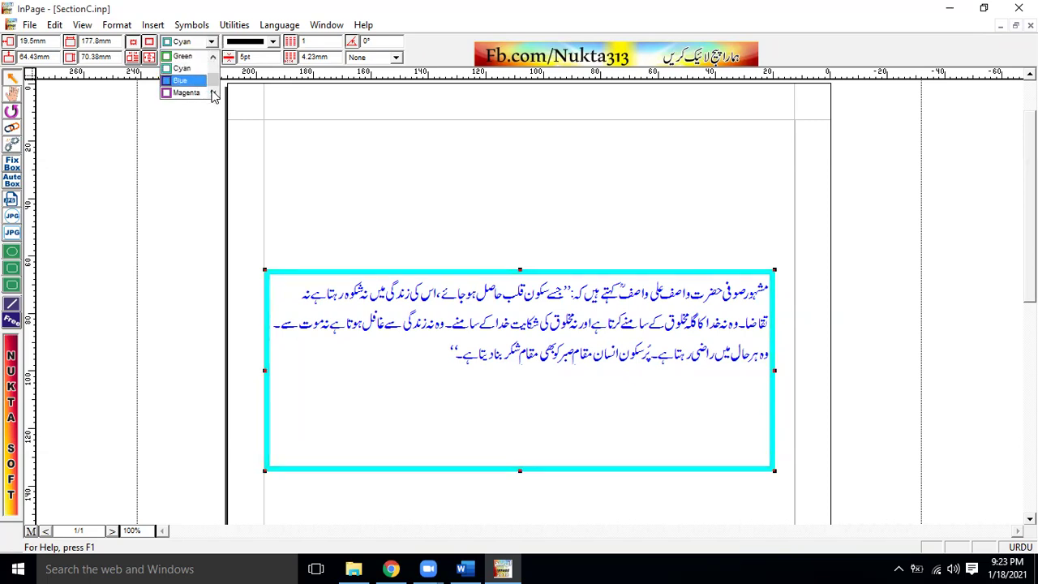
scroll(214, 81, "up", 2)
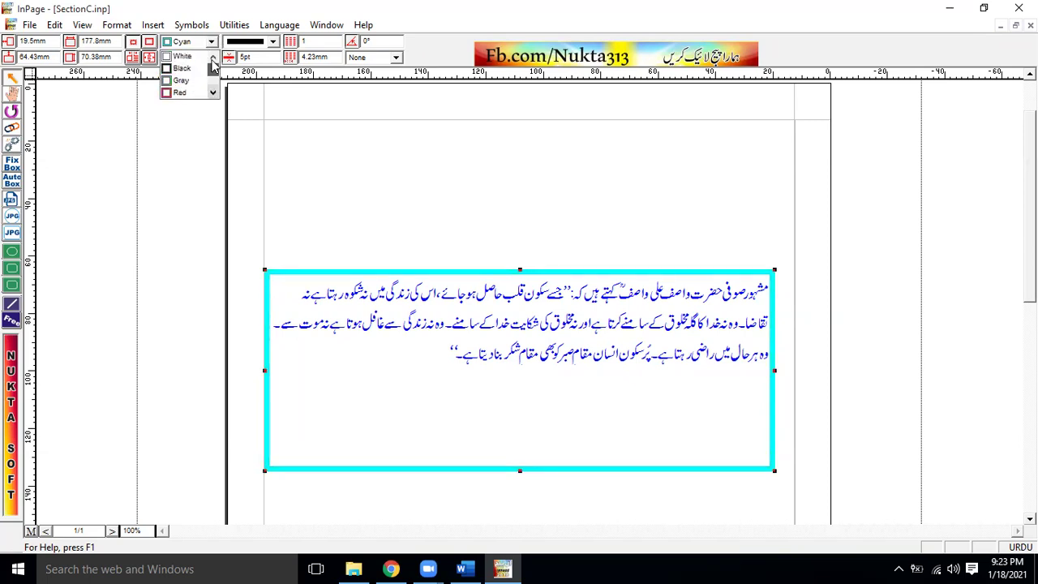
left_click(189, 74)
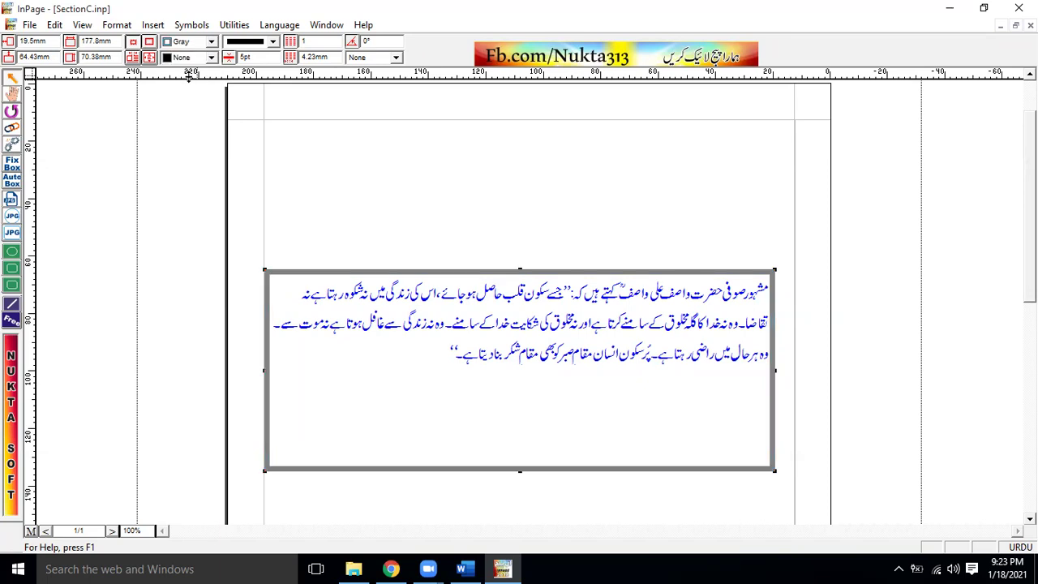
left_click(345, 173)
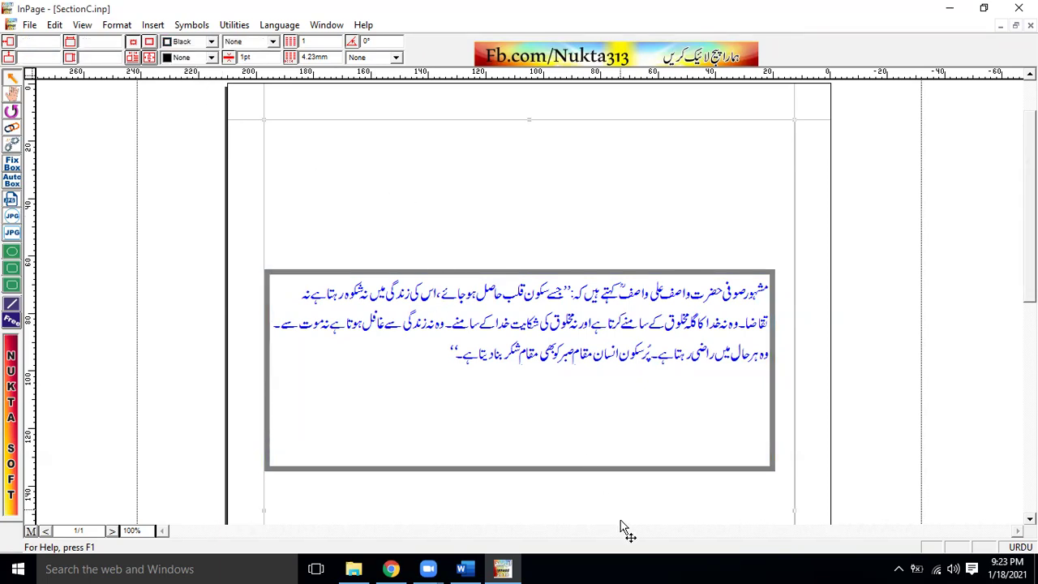
Step: Place the cursor in task iv's text in Word, then return to the InPage SectionC file
left_click(461, 569)
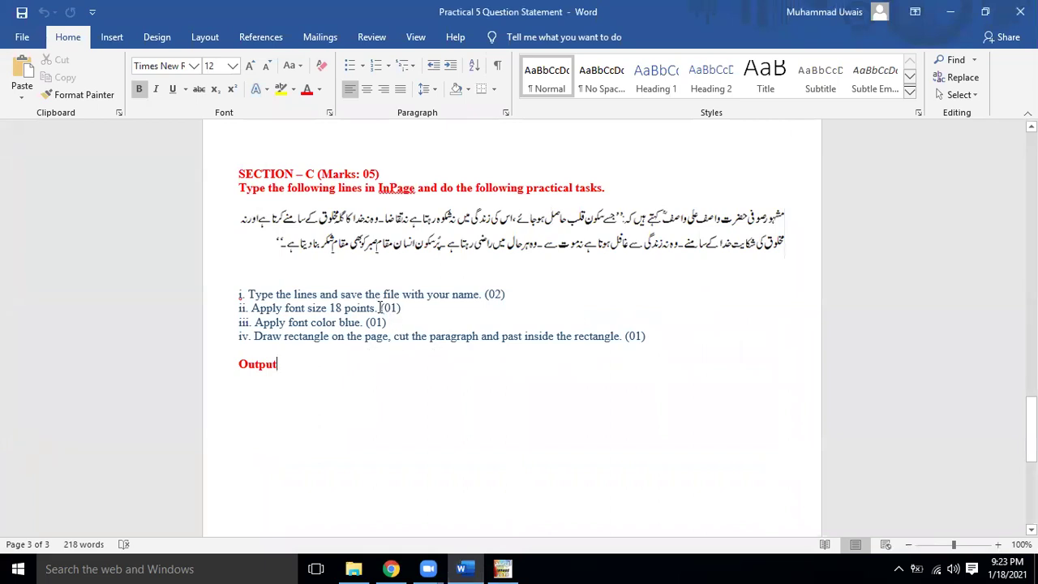
left_click(513, 336)
left_click(498, 568)
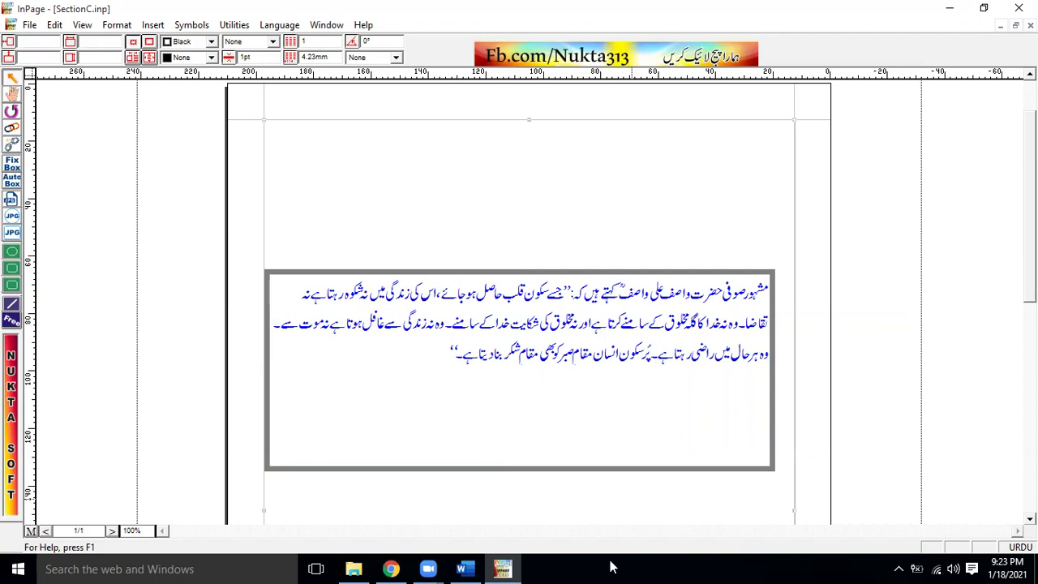
Step: Open 'Practical 5 With Output' from the Practical 5 folder and scroll to page 3
left_click(354, 569)
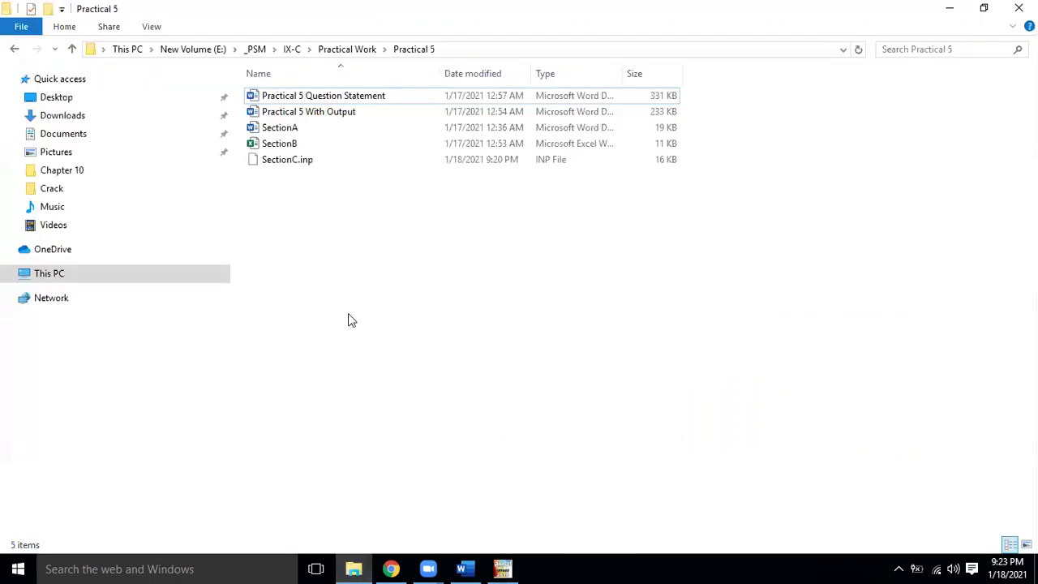
double_click(355, 116)
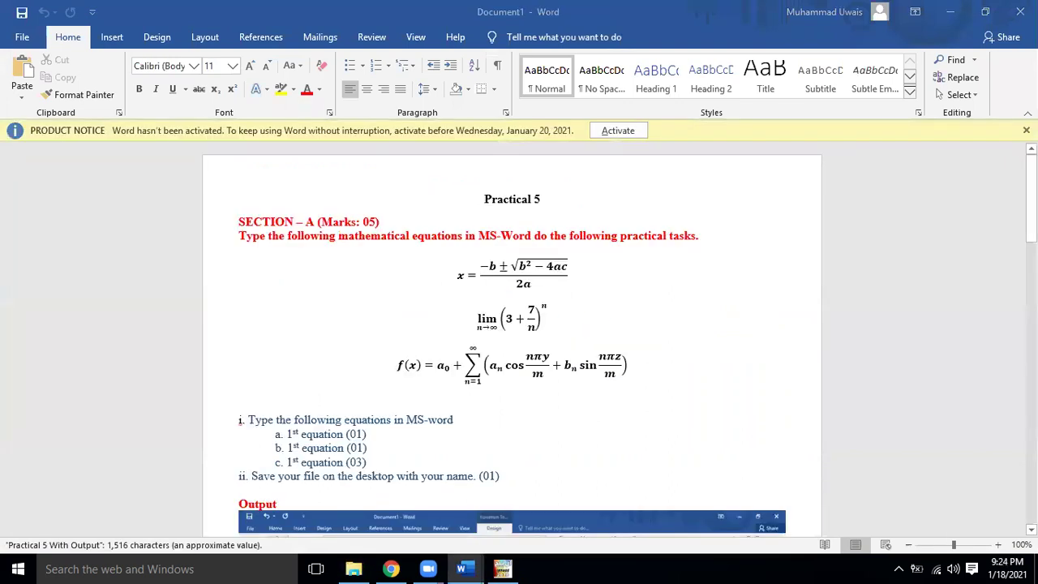
left_click_drag(1031, 183, 1031, 395)
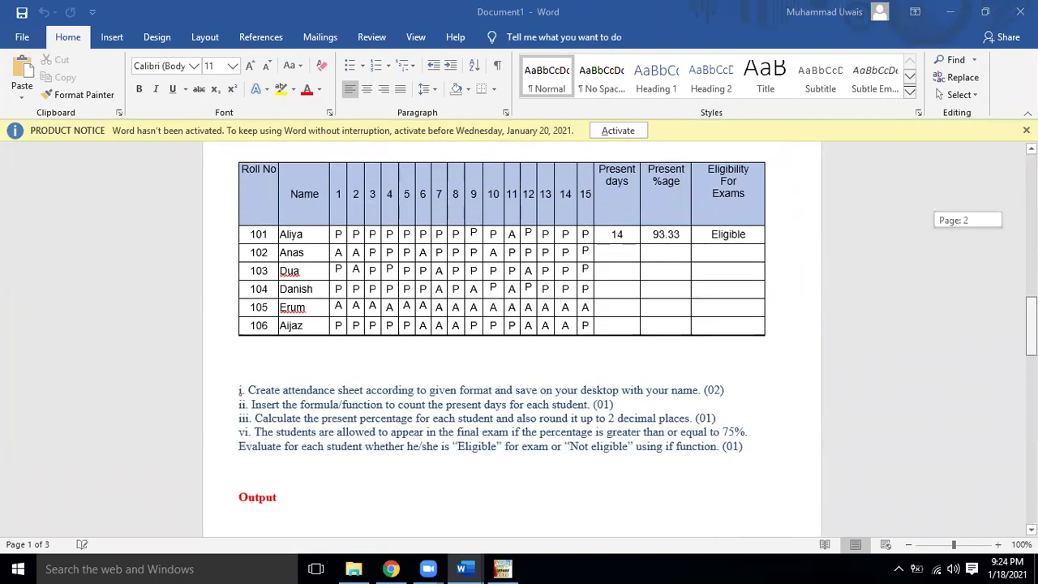
scroll(384, 341, "down", 12)
Step: Add an empty line below the last Output heading and return to Google Classroom
left_click(271, 244)
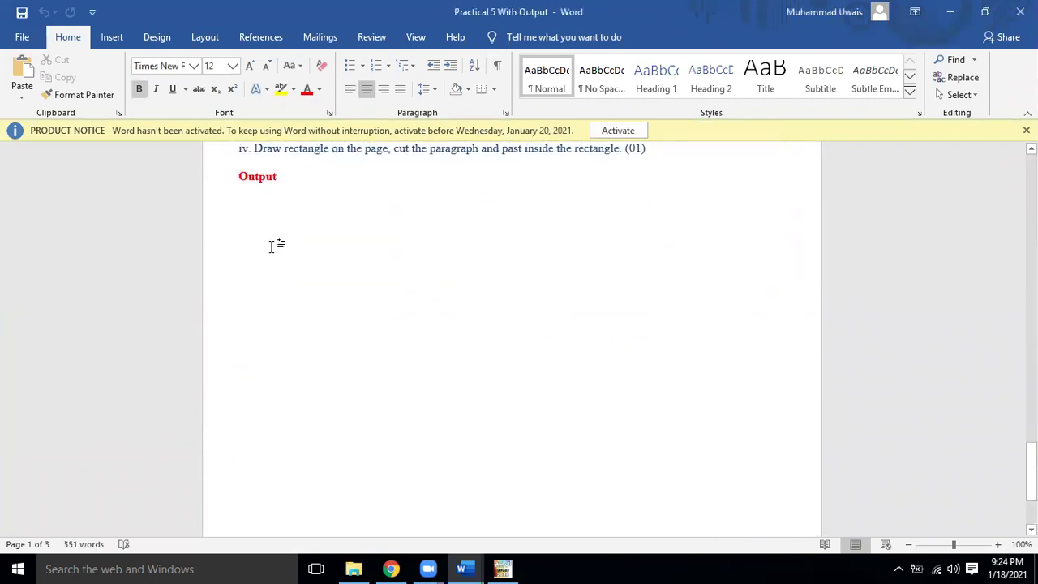
key("Return")
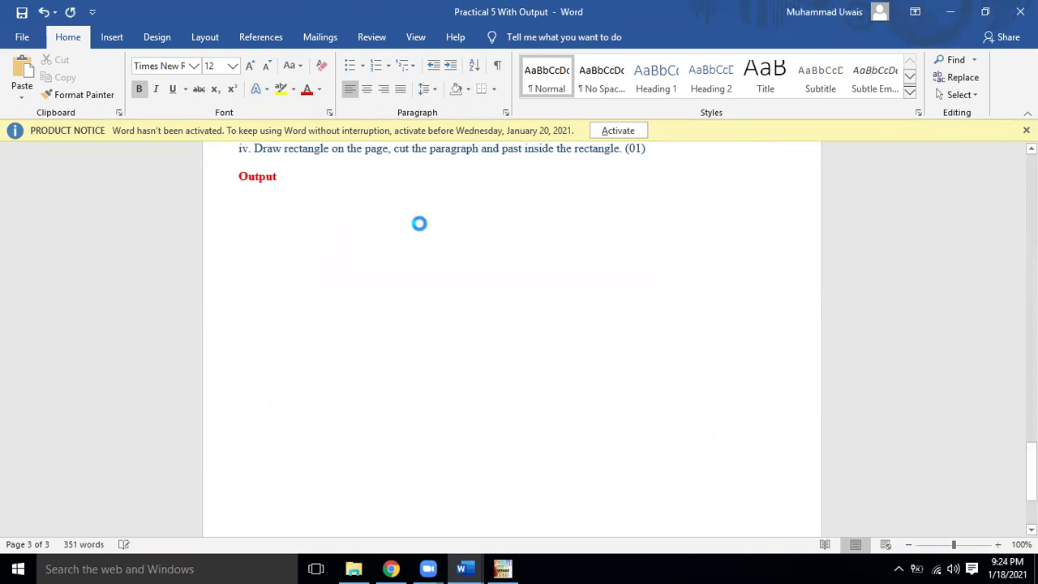
mouse_move(1031, 473)
left_mouse_down()
mouse_move(1031, 239)
mouse_move(1031, 381)
left_mouse_up()
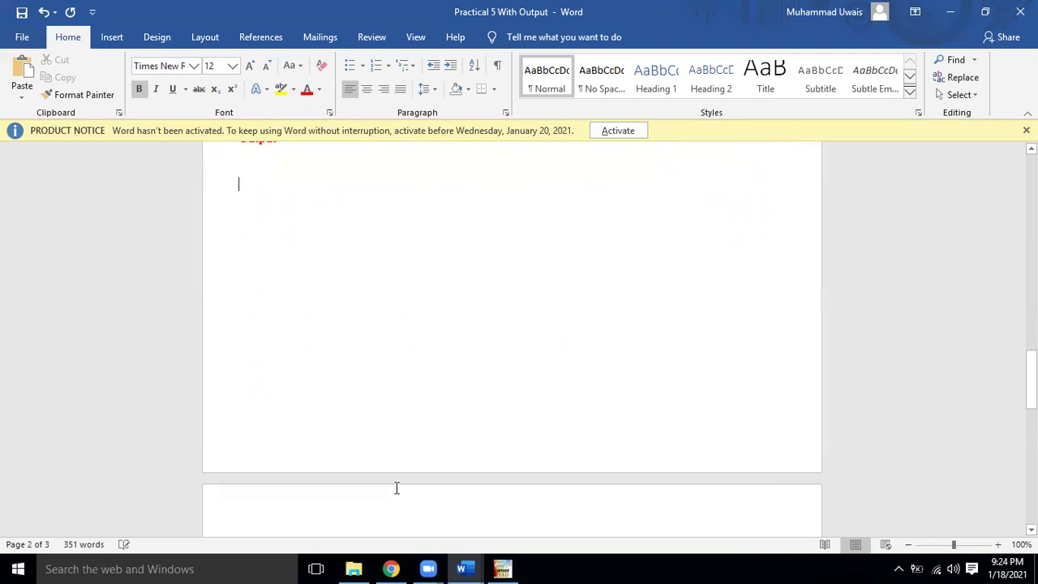
left_click(391, 569)
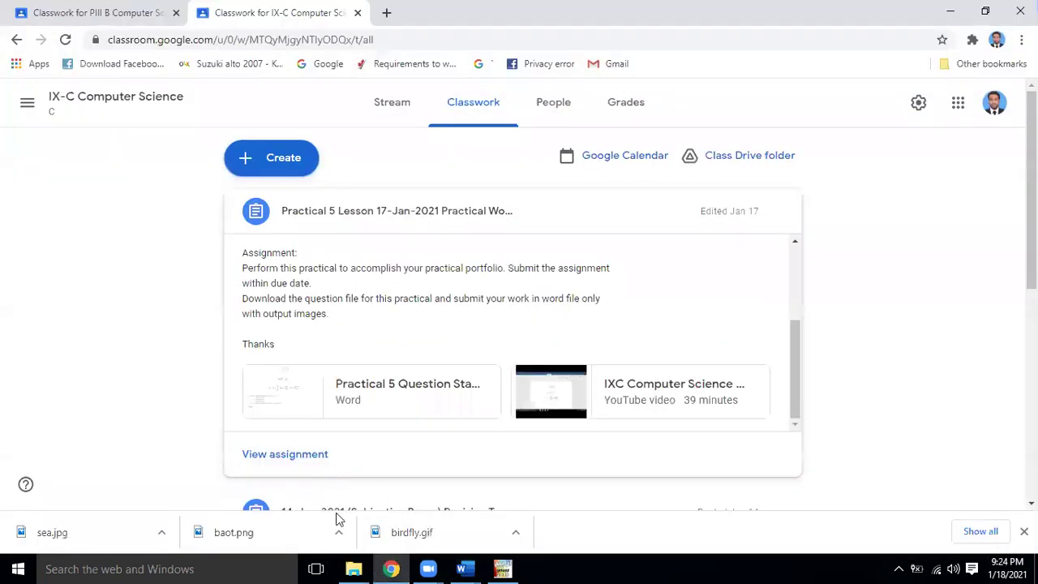
Step: Open the SectionB attendance workbook from the Practical 5 folder in Excel
left_click(354, 568)
left_click(290, 146)
double_click(289, 149)
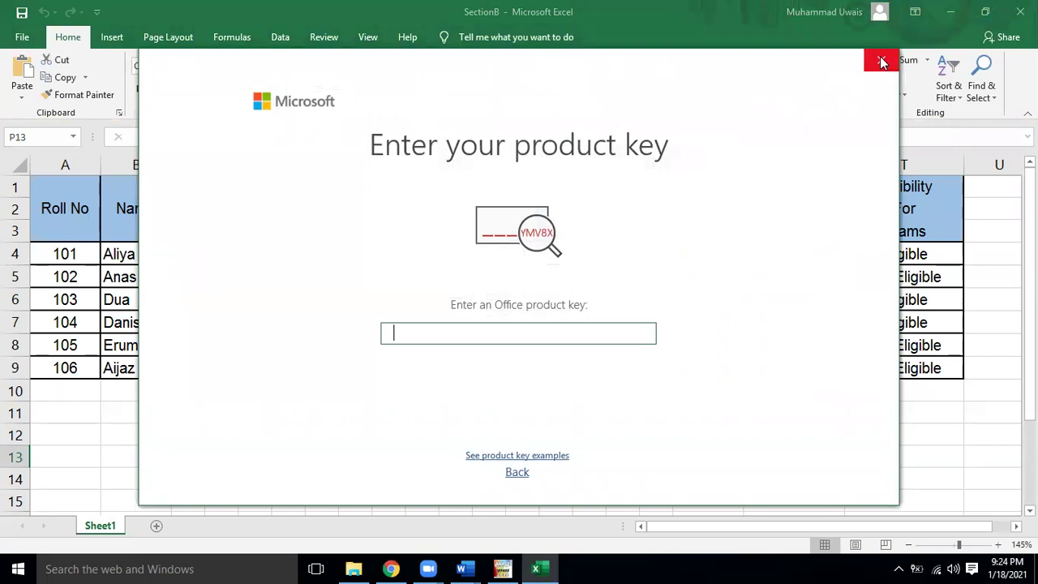
Step: Close Excel's product-key prompt and activation notice, select cell T15, and return to the Word output document
left_click(881, 59)
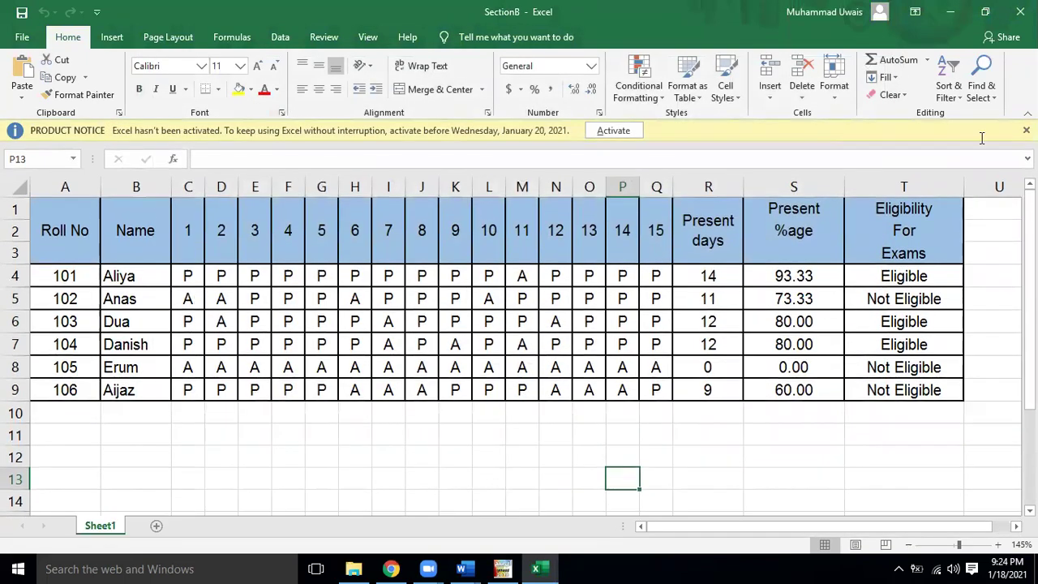
left_click(1027, 130)
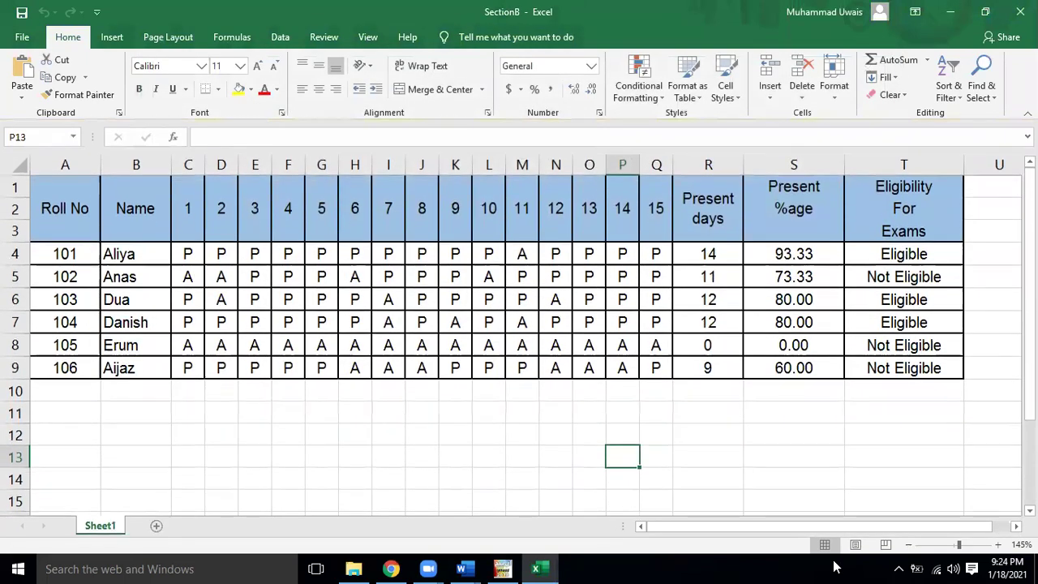
left_click(873, 397)
left_click(930, 500)
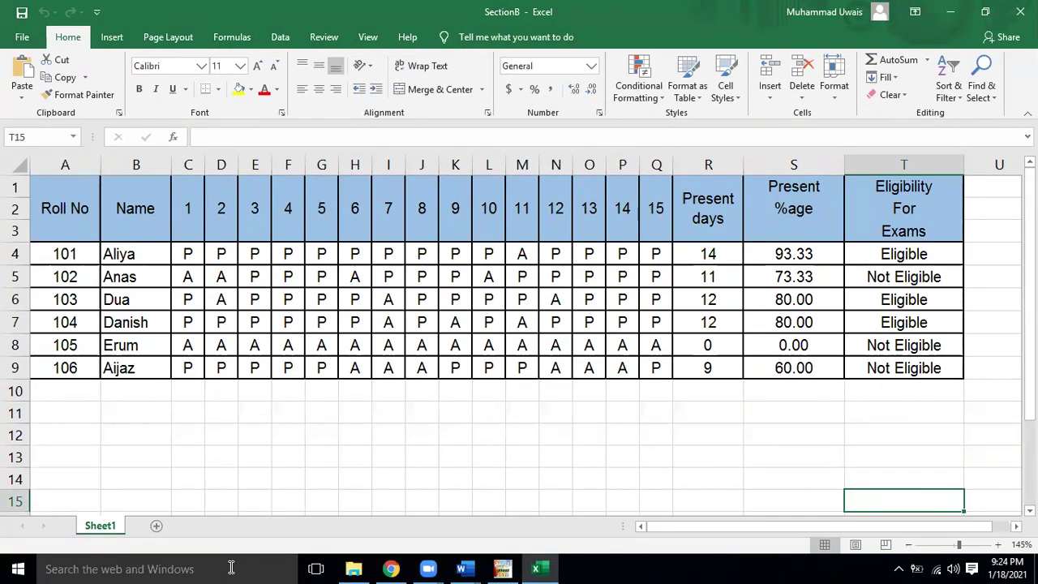
mouse_move(461, 568)
left_click(429, 486)
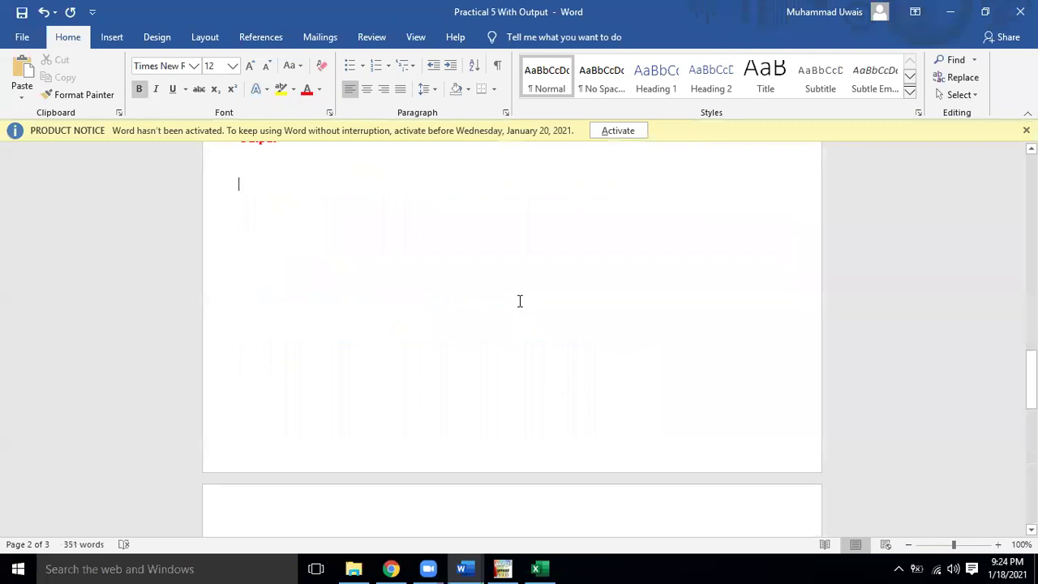
Step: Paste the Excel attendance-sheet screenshot under Section B's Output and shrink it
scroll(520, 300, "up", 5)
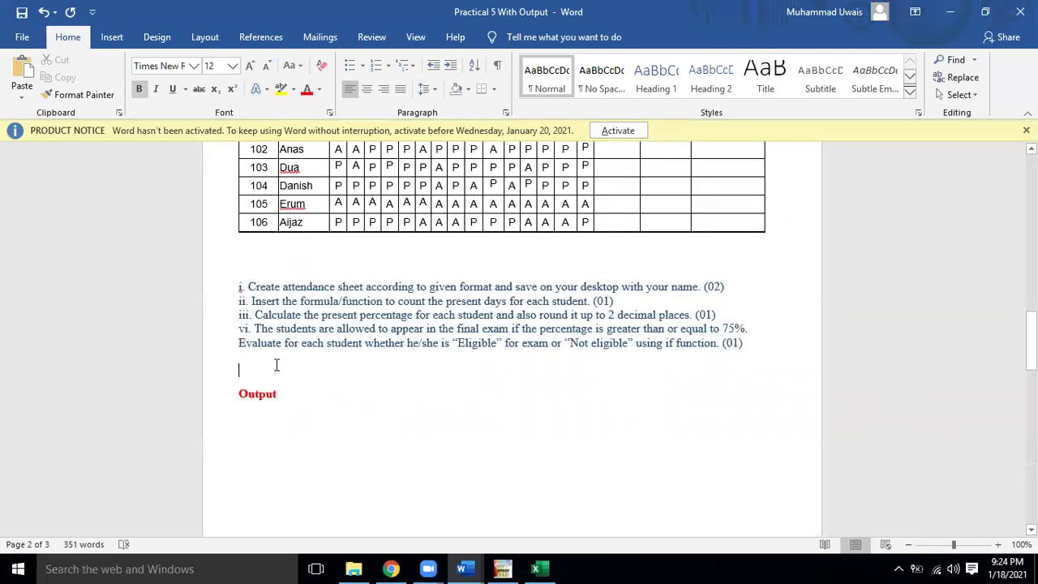
key("BackSpace")
key("ctrl+v")
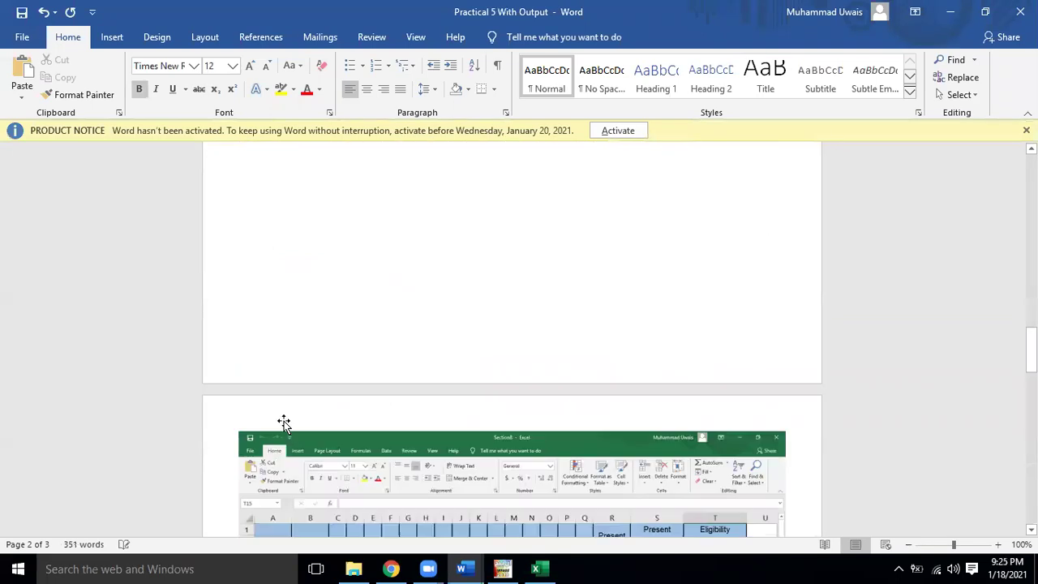
left_click(741, 440)
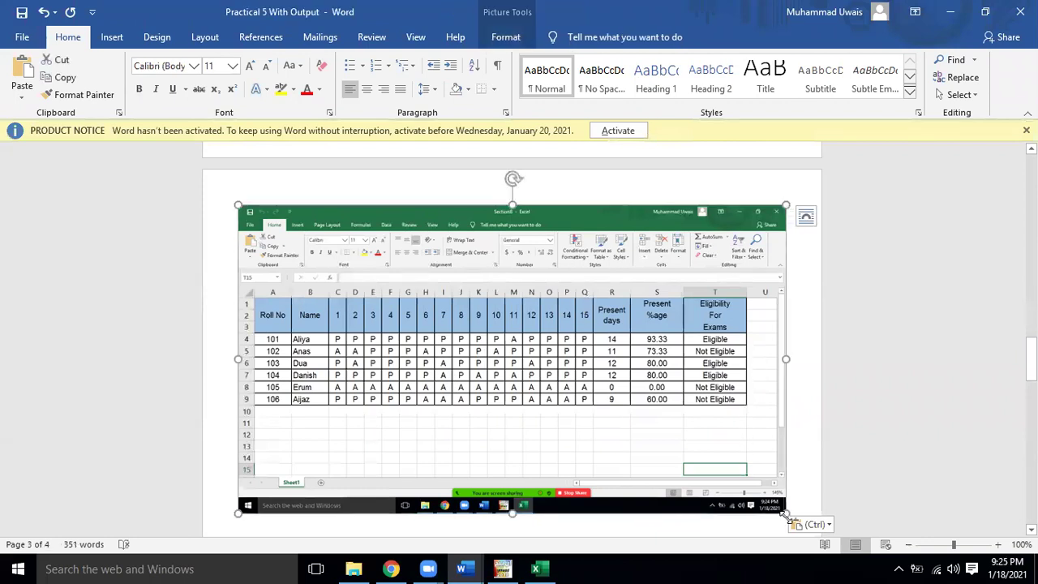
left_click_drag(777, 516, 749, 493)
scroll(743, 470, "down", 3)
scroll(743, 470, "up", 2)
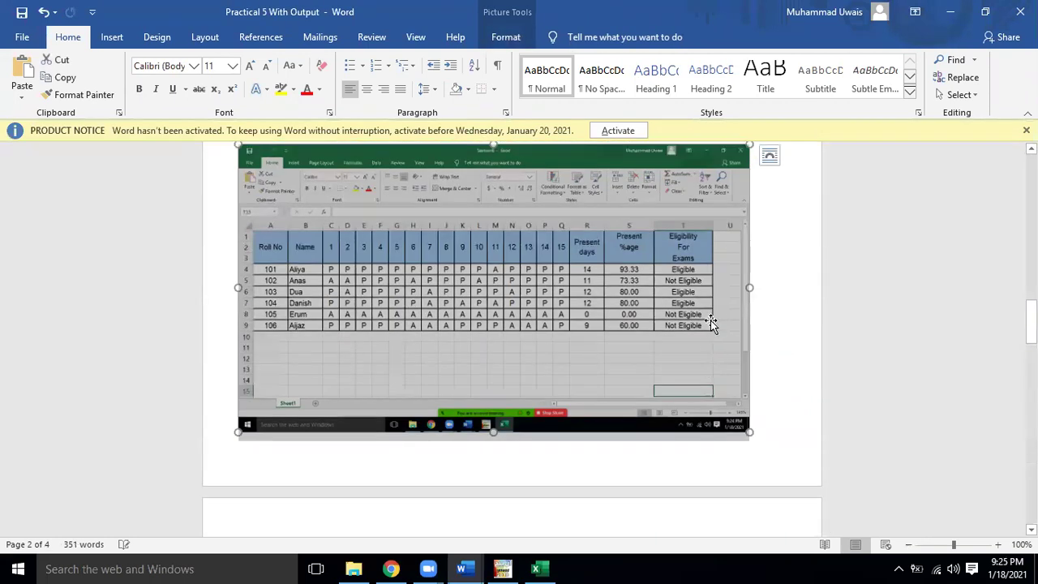
left_click(777, 243)
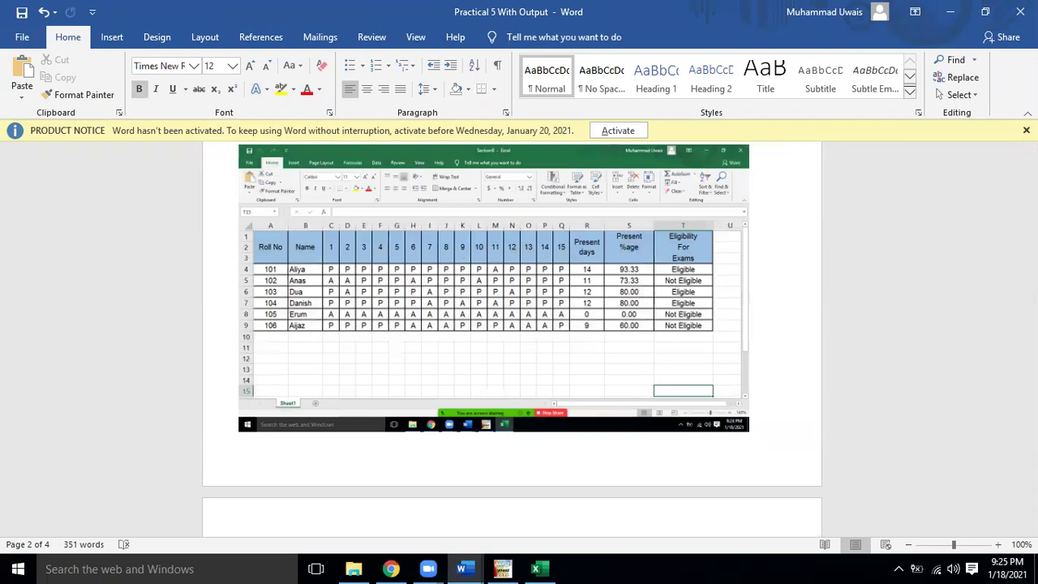
Step: Delete the blank lines at the top of page 3 so SECTION – C moves up, then return to Google Classroom
left_click(1026, 130)
left_click_drag(1031, 312, 1031, 156)
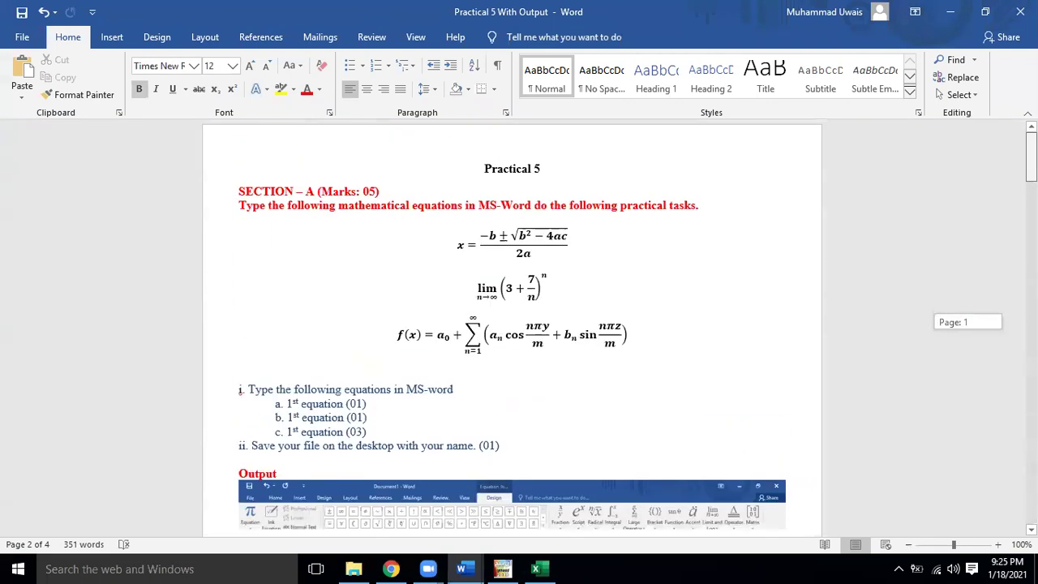
left_click_drag(1031, 156, 1031, 264)
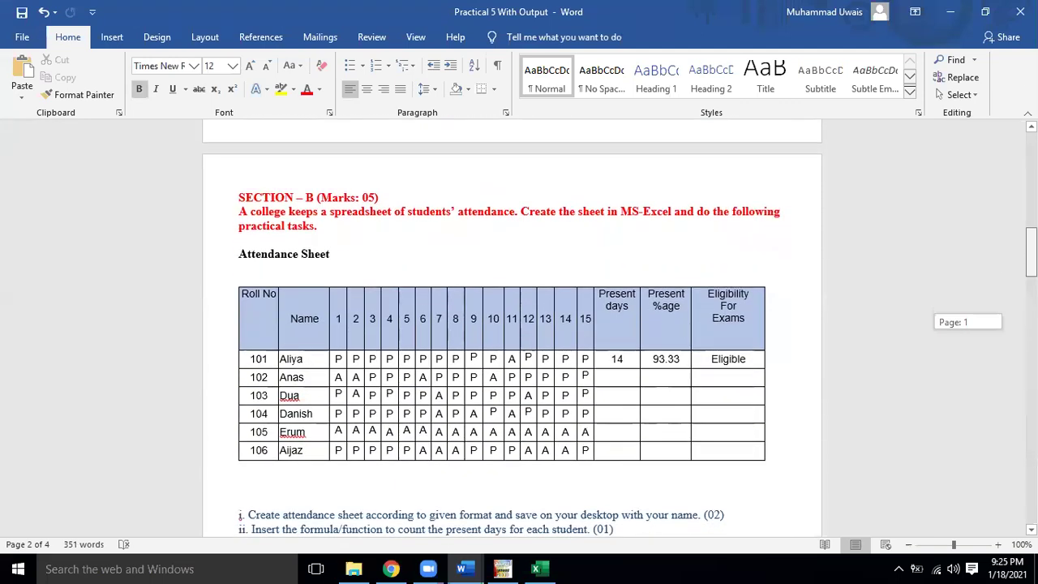
left_click_drag(1031, 263, 1031, 328)
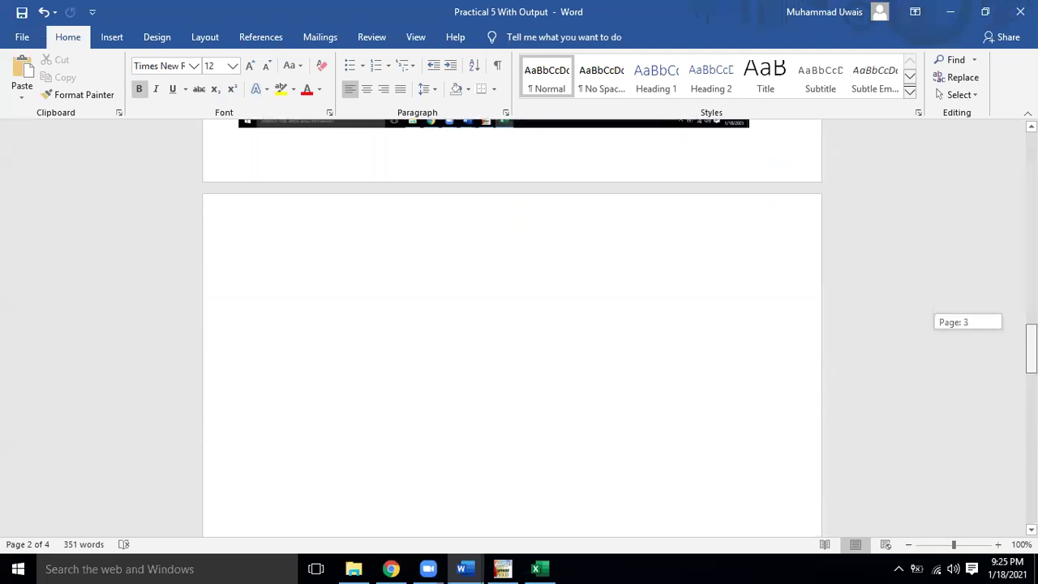
left_click(431, 339)
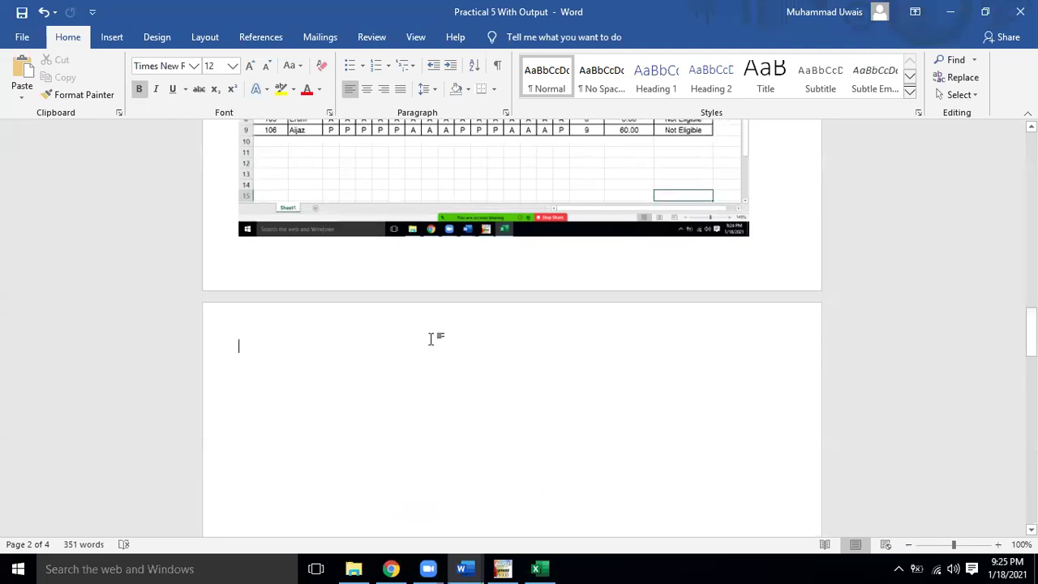
left_click(372, 438, "shift")
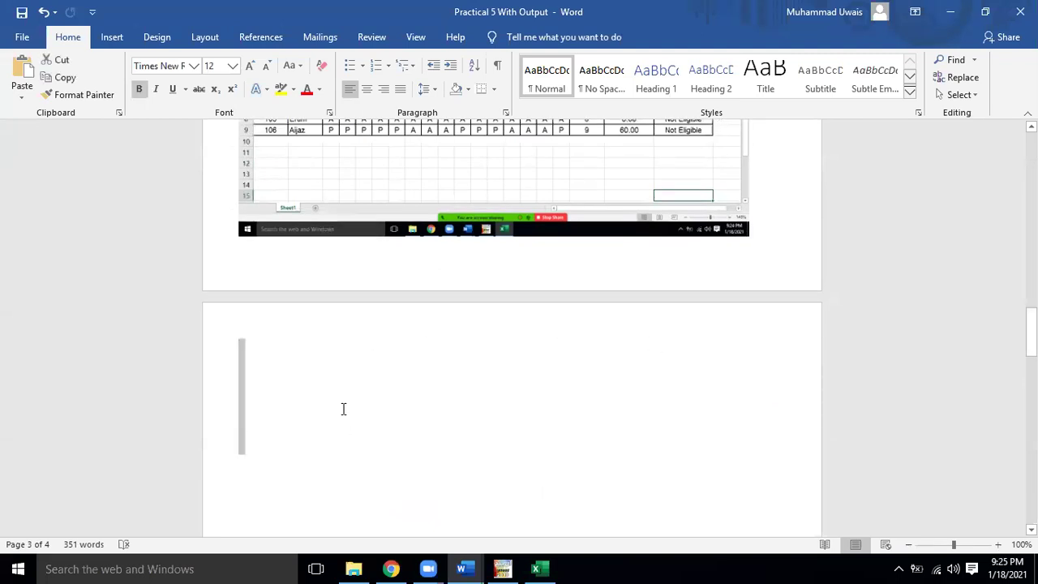
key("Delete")
left_click(325, 436, "shift")
key("Delete")
left_click(311, 382, "shift")
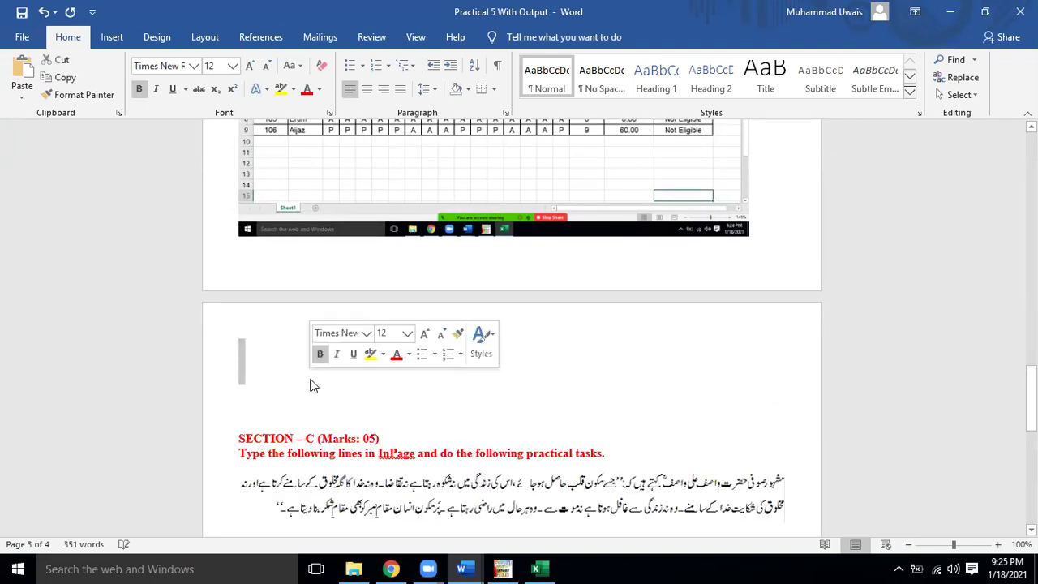
key("Delete")
key("Delete")
key("Delete")
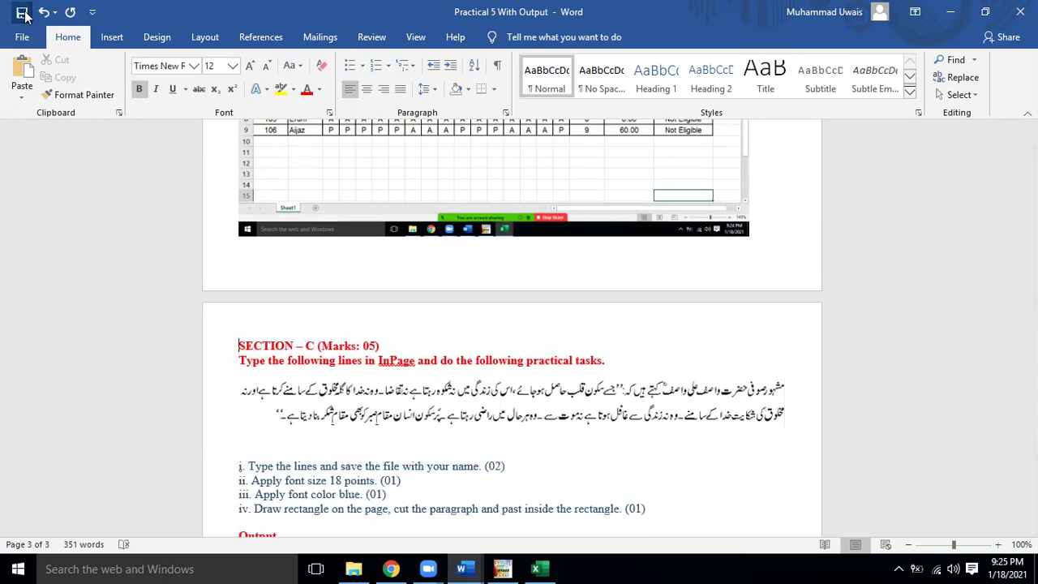
left_click(391, 569)
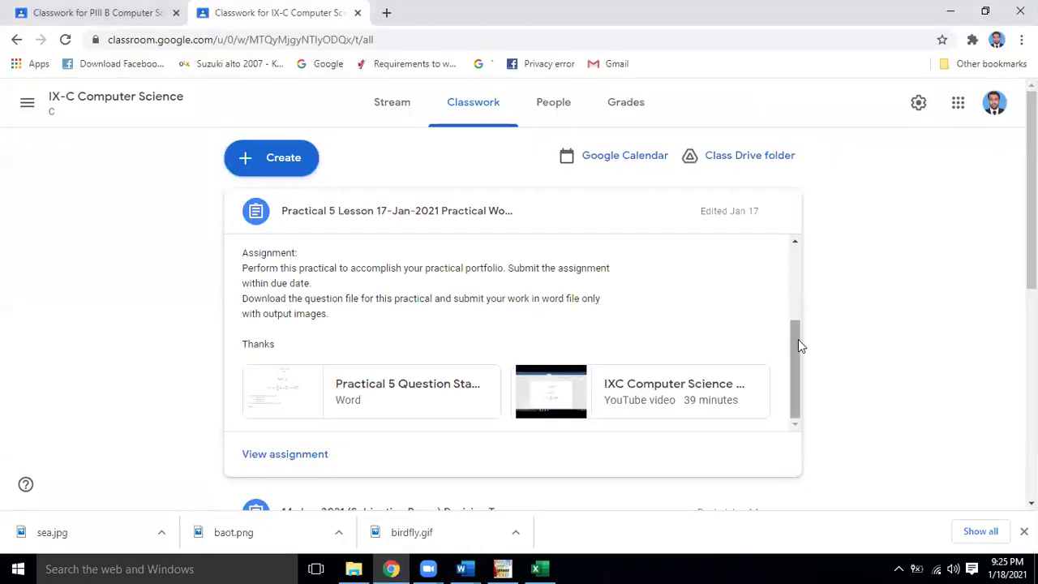
left_click_drag(798, 345, 793, 268)
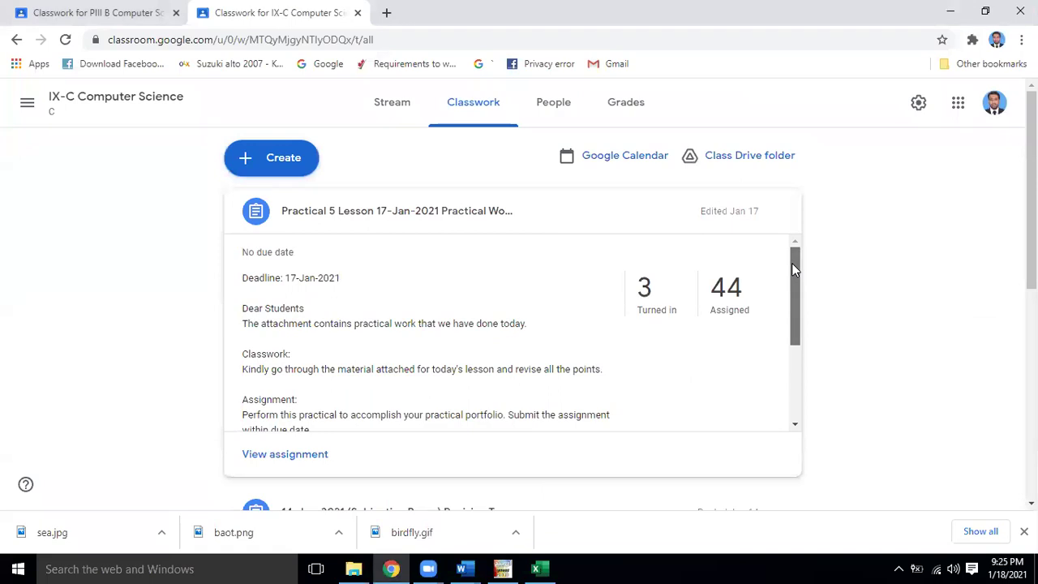
left_click(460, 218)
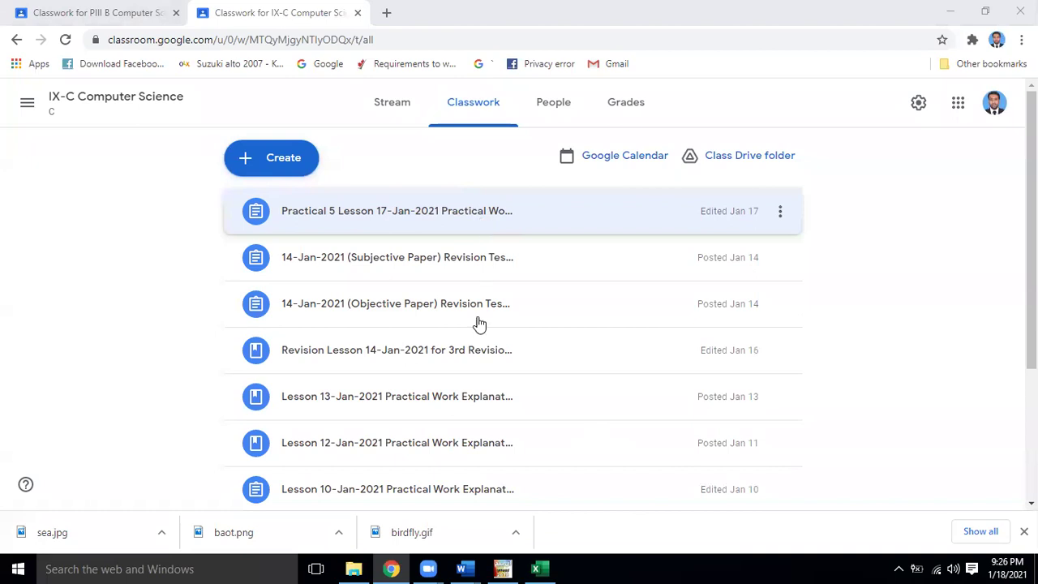
scroll(431, 423, "down", 1)
scroll(430, 424, "down", 1)
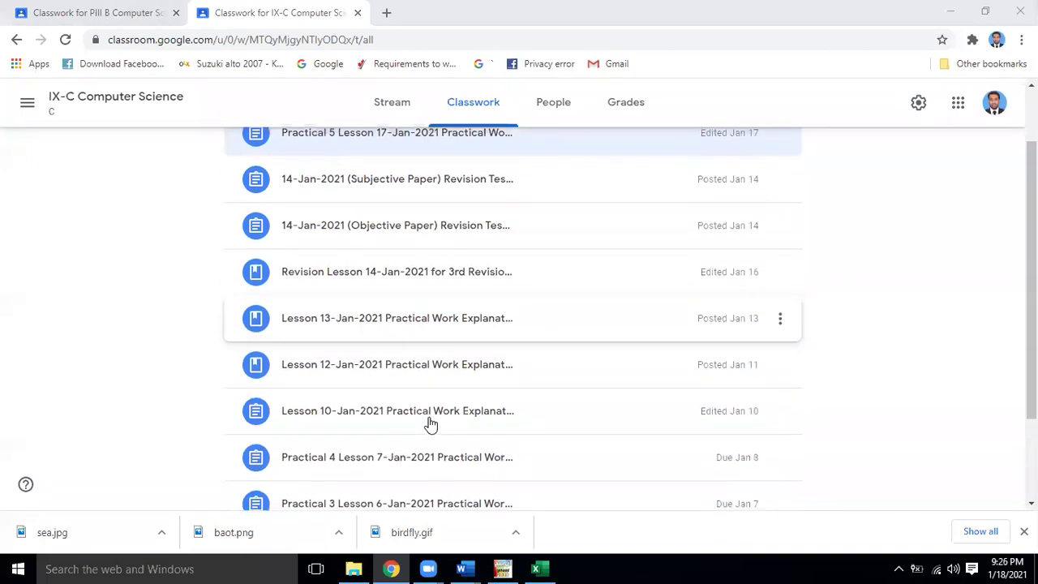
scroll(429, 423, "down", 2)
left_click(435, 340)
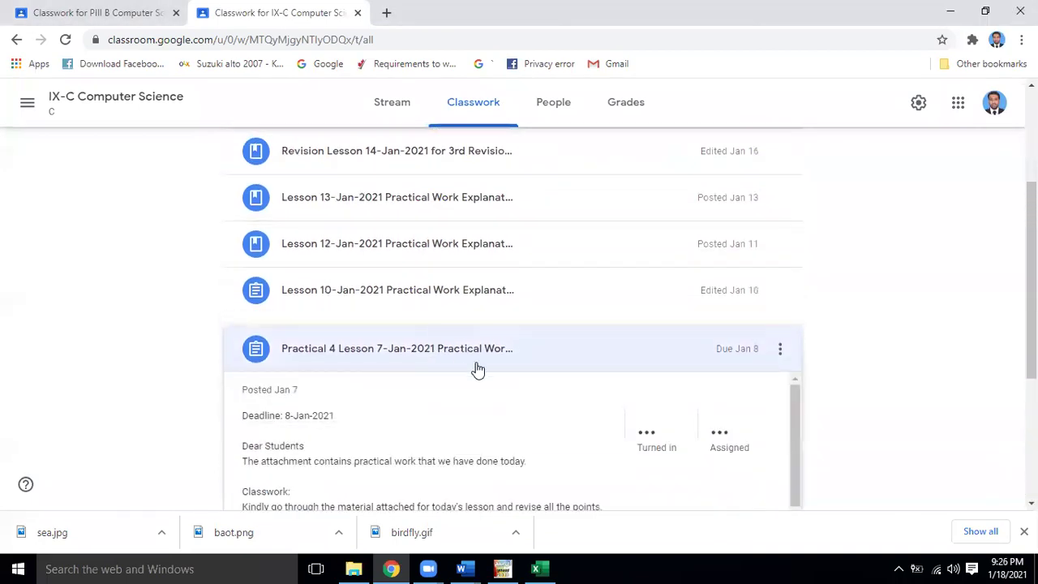
left_click(460, 354)
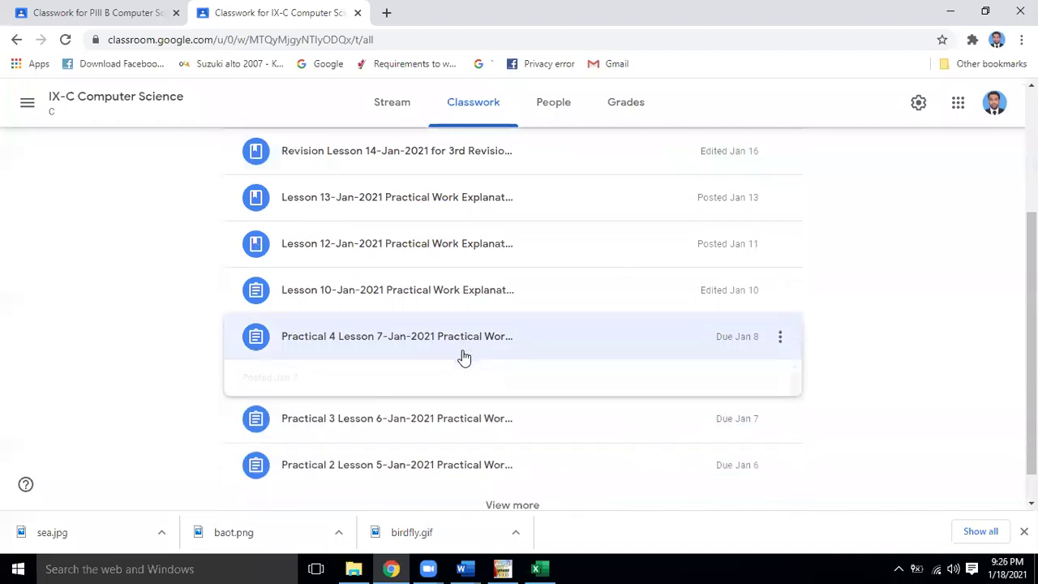
left_click(450, 401)
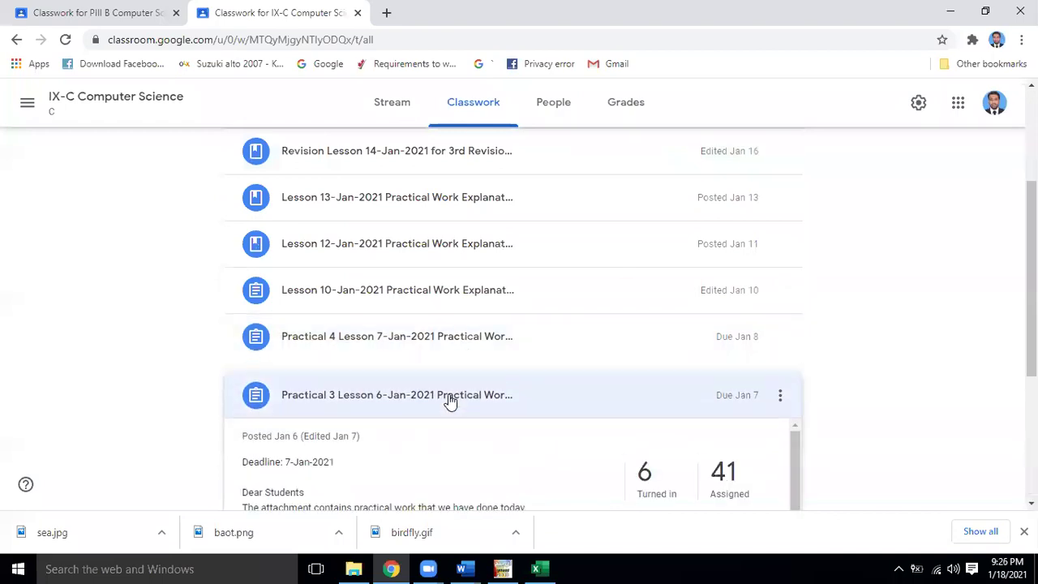
left_click(450, 401)
left_click(454, 438)
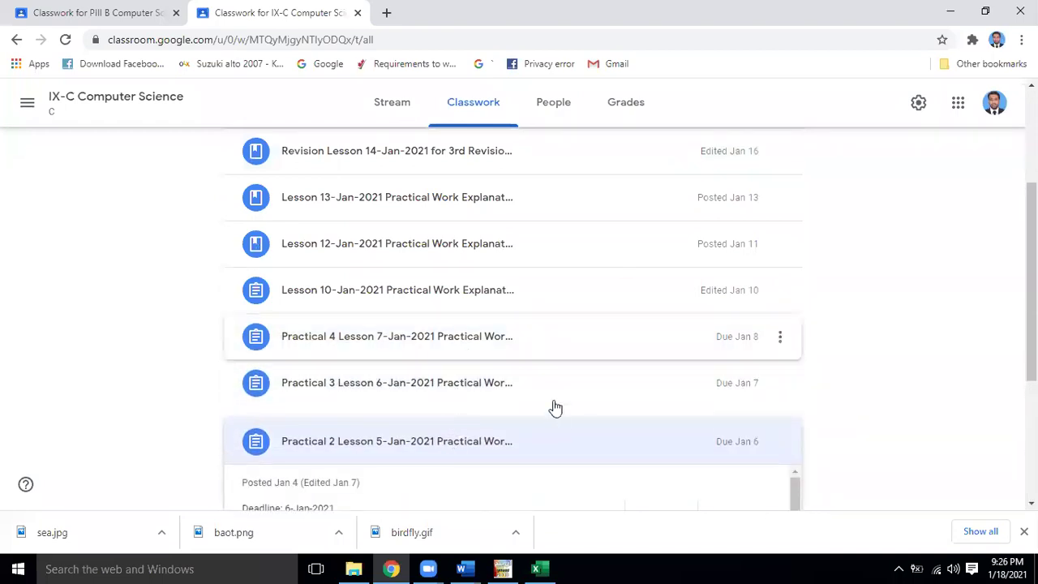
left_click(435, 293)
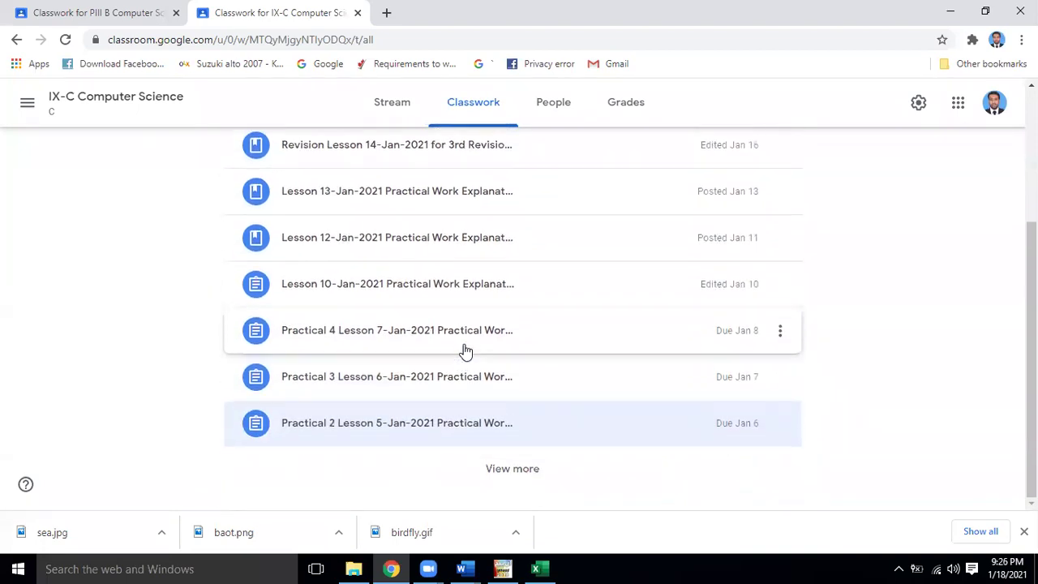
scroll(479, 389, "up", 1)
scroll(487, 413, "down", 1)
scroll(503, 439, "up", 1)
scroll(516, 456, "down", 1)
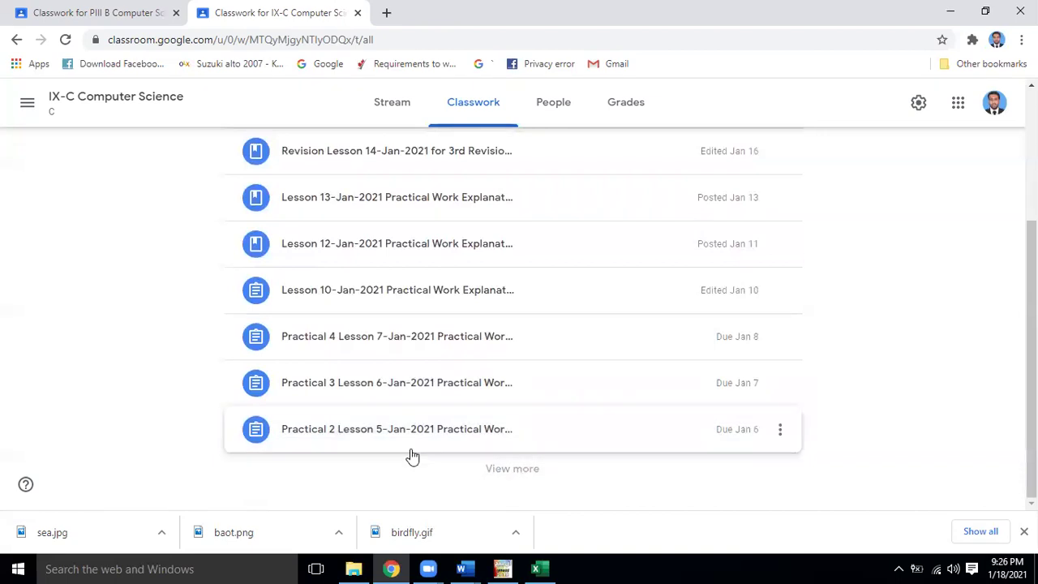
scroll(411, 457, "up", 2)
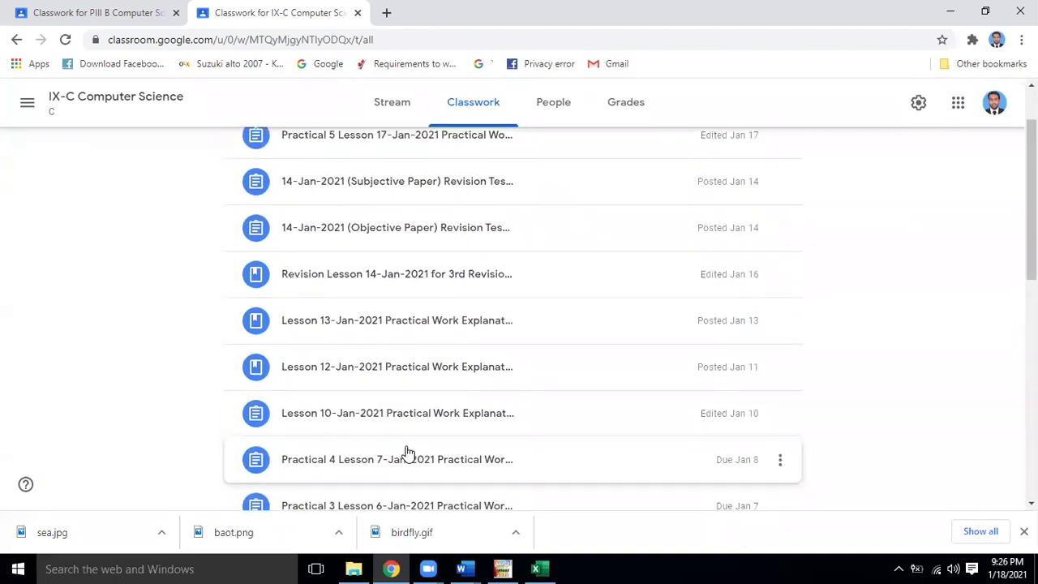
scroll(408, 453, "down", 2)
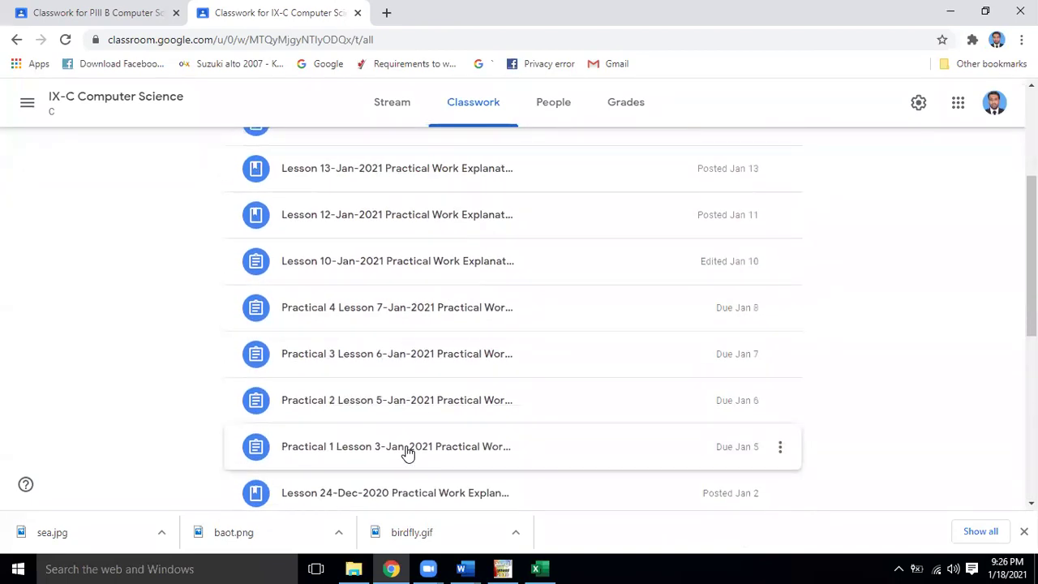
left_click(408, 452)
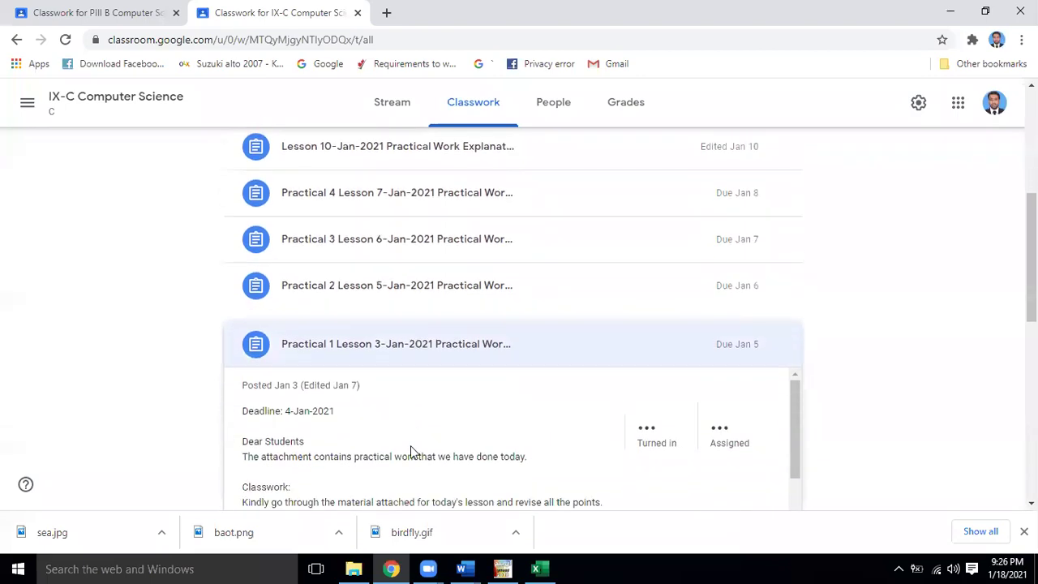
left_click(536, 244)
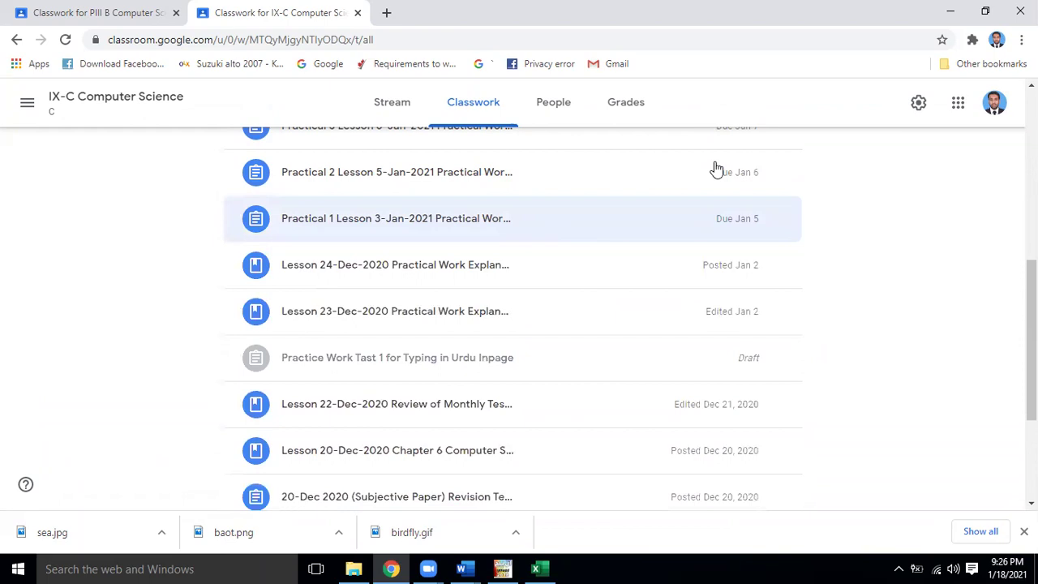
key("F5")
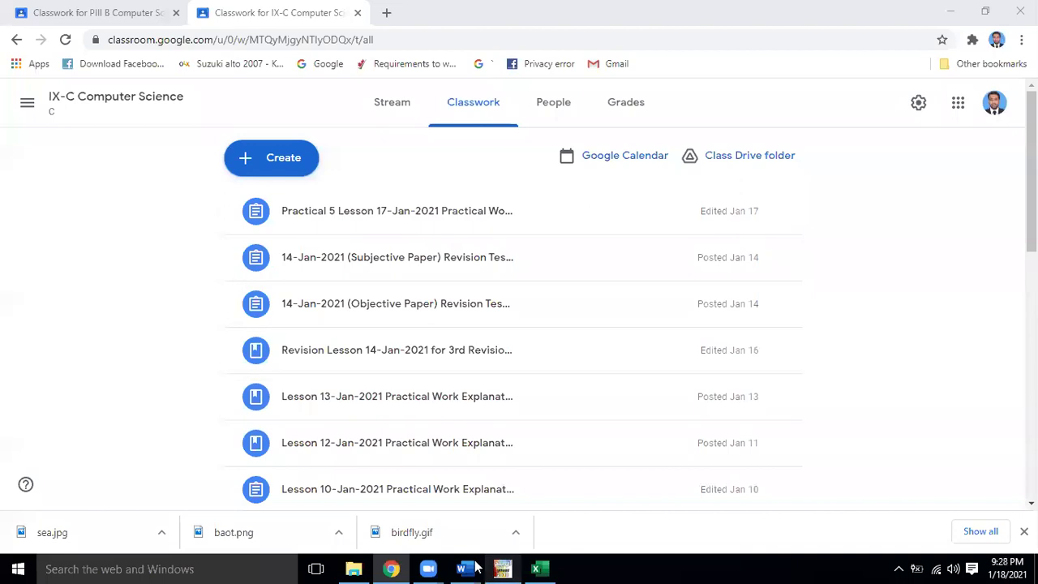
Step: From the Practical 5 Question Statement window, create a new blank document via File > New
mouse_move(465, 568)
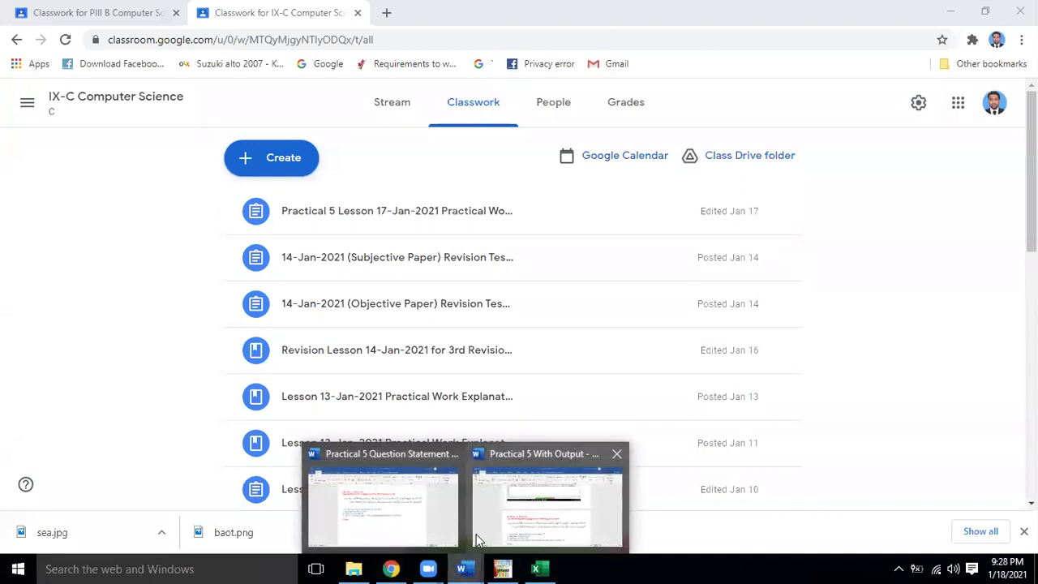
left_click(440, 502)
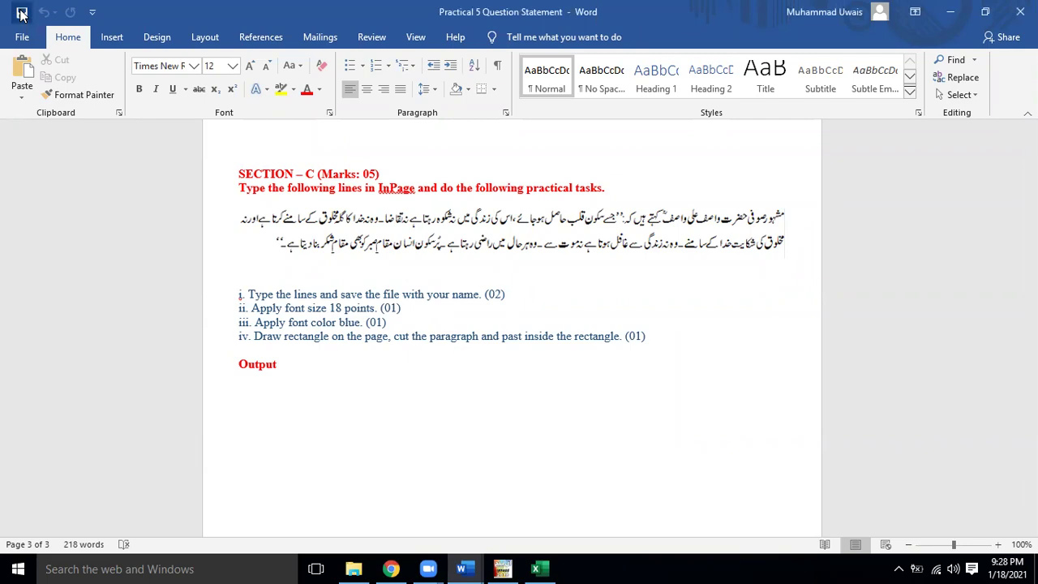
left_click(22, 36)
left_click(64, 108)
left_click(219, 161)
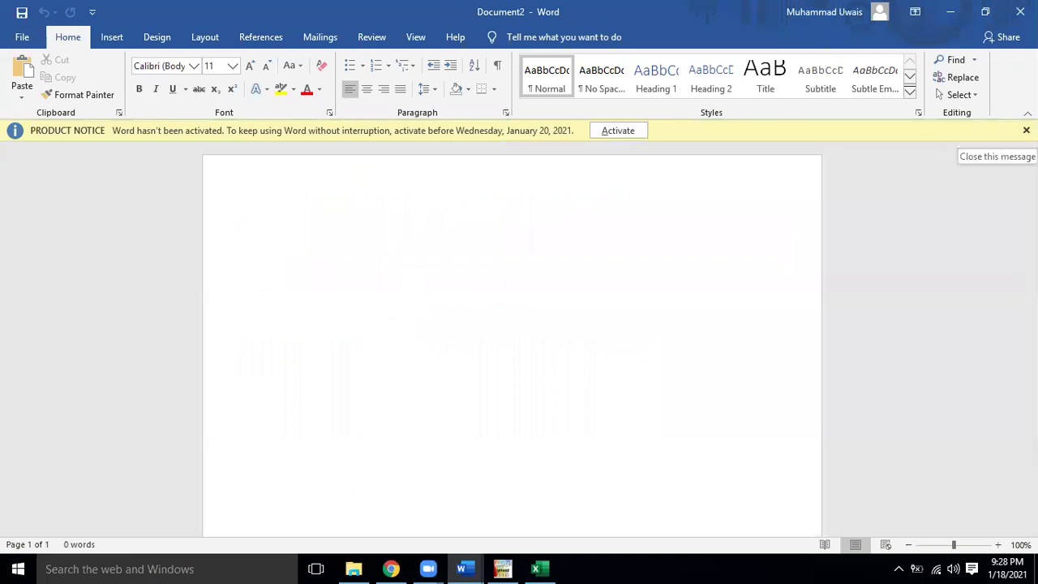
Step: Close the Product Notice bar and open the Insert tab's Table grid, closing it without inserting a table
left_click(1027, 129)
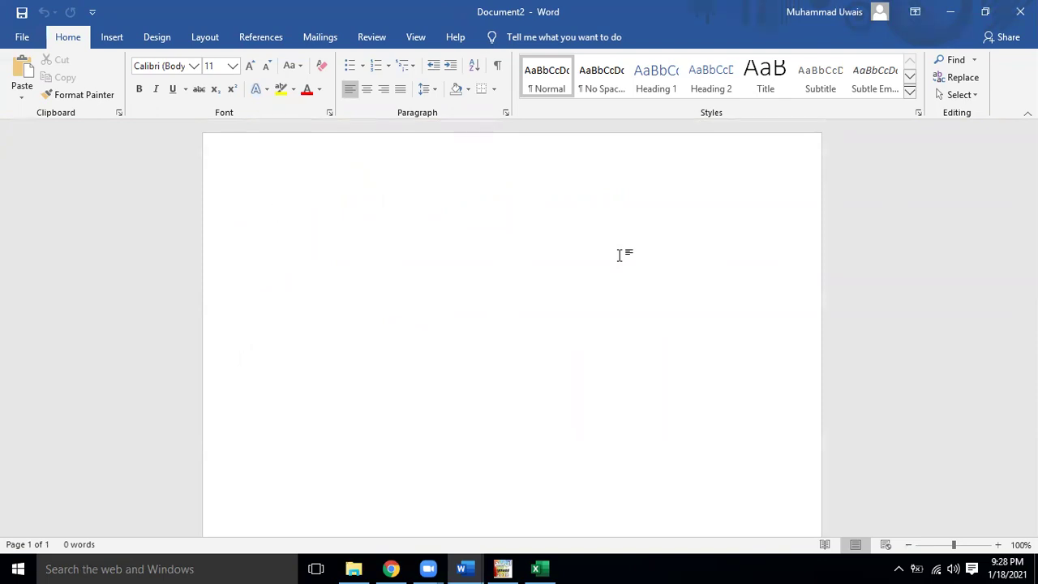
left_click(118, 37)
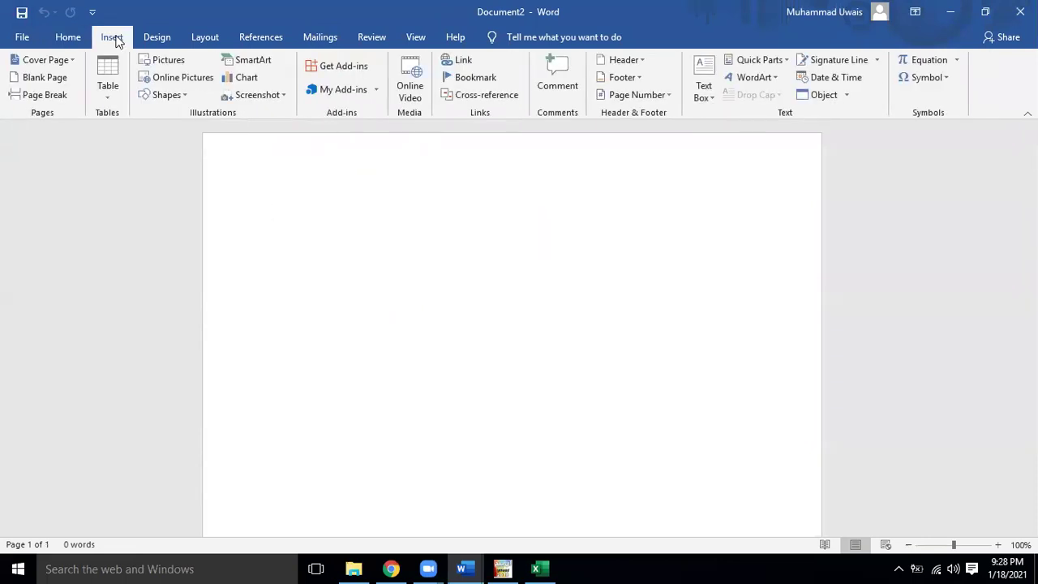
left_click(184, 96)
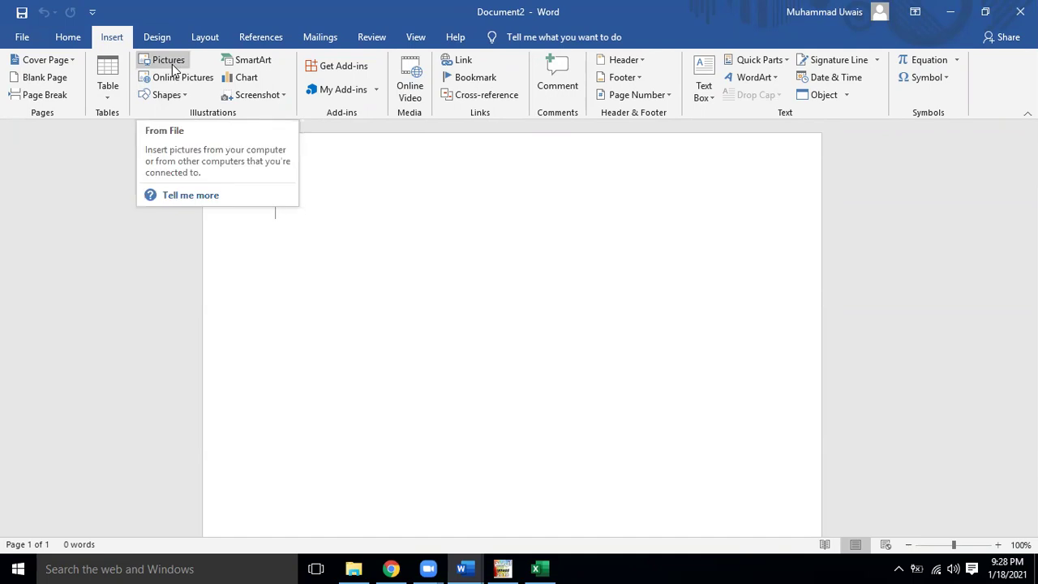
left_click(108, 90)
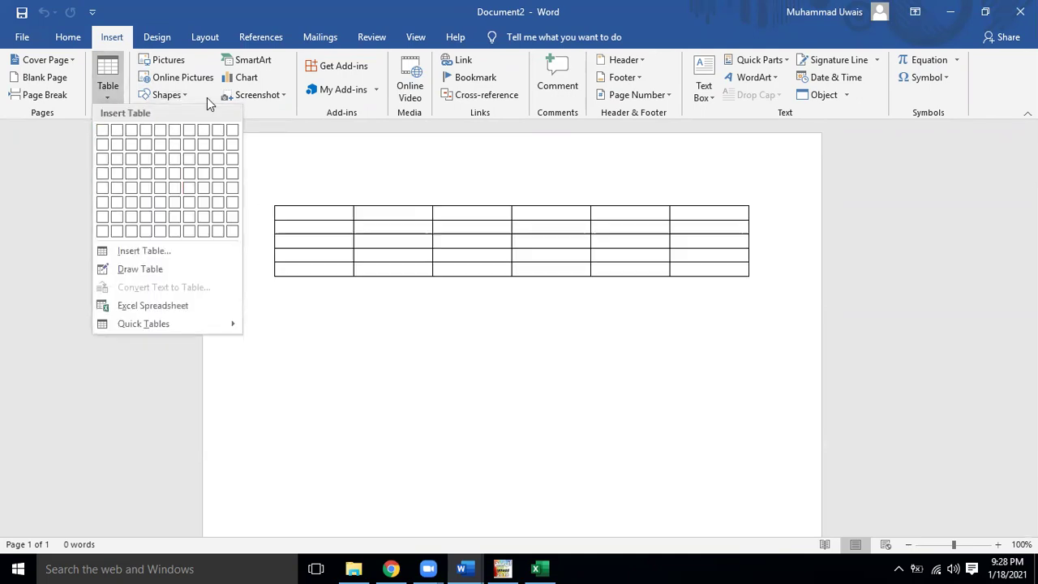
left_click(232, 10)
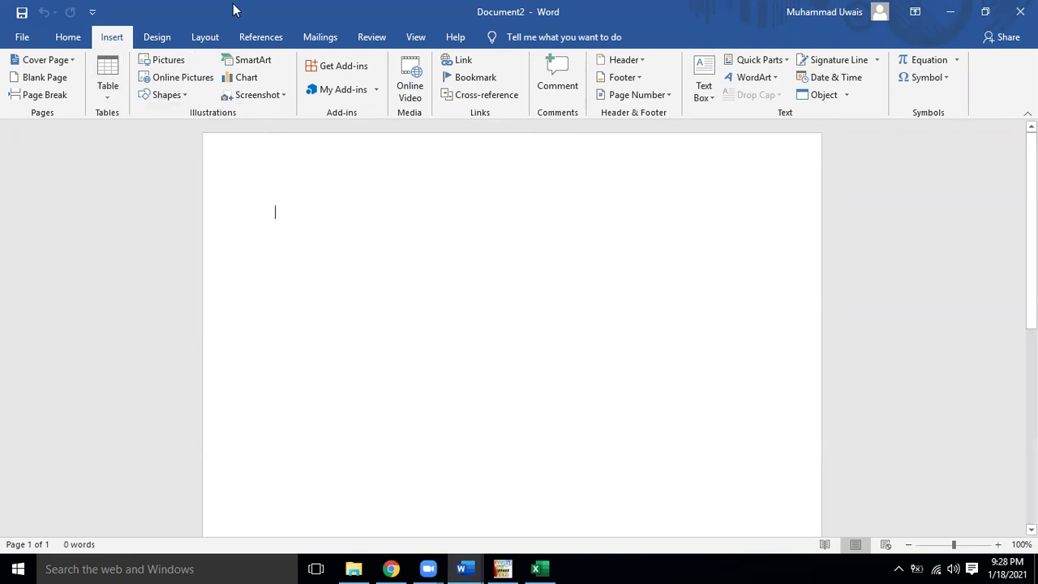
Step: Insert a Basic Cycle SmartArt diagram of five placeholder circles linked by arrows
left_click(264, 69)
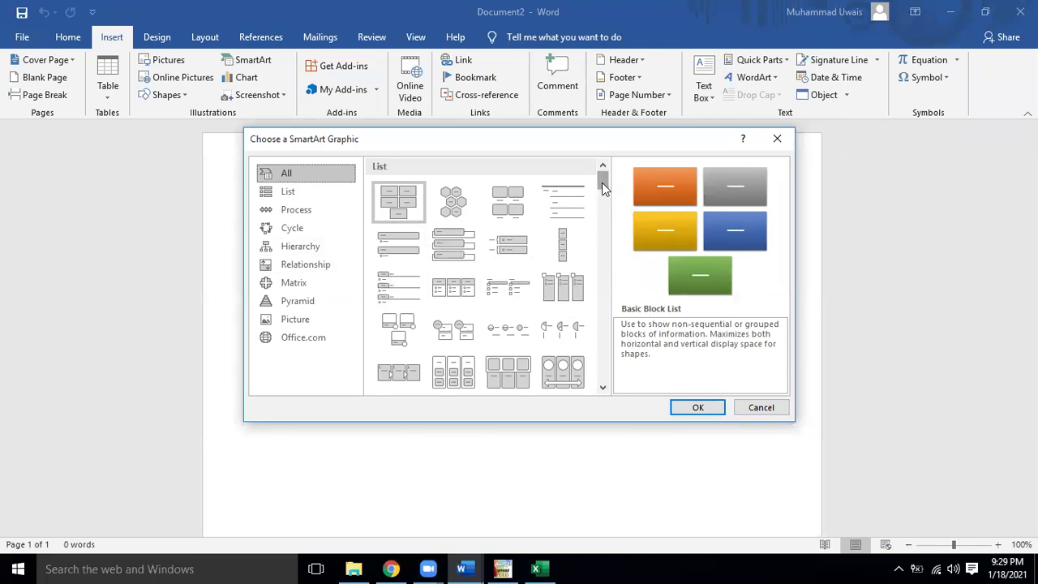
left_click_drag(602, 182, 602, 220)
mouse_move(603, 245)
left_mouse_down()
mouse_move(641, 235)
mouse_move(638, 302)
mouse_move(661, 167)
left_mouse_up()
left_click_drag(661, 165, 656, 257)
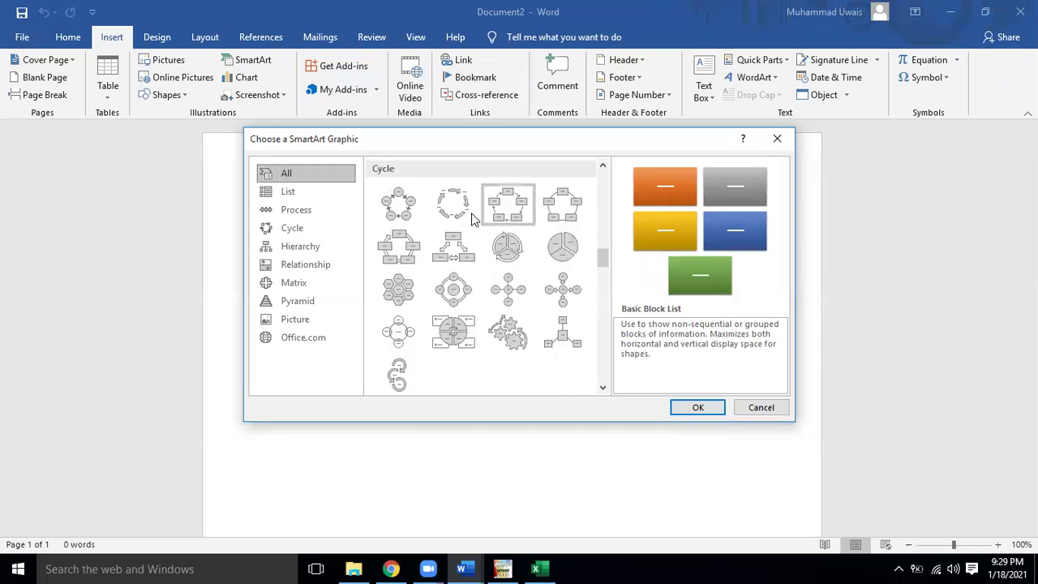
left_click(397, 203)
left_click(698, 408)
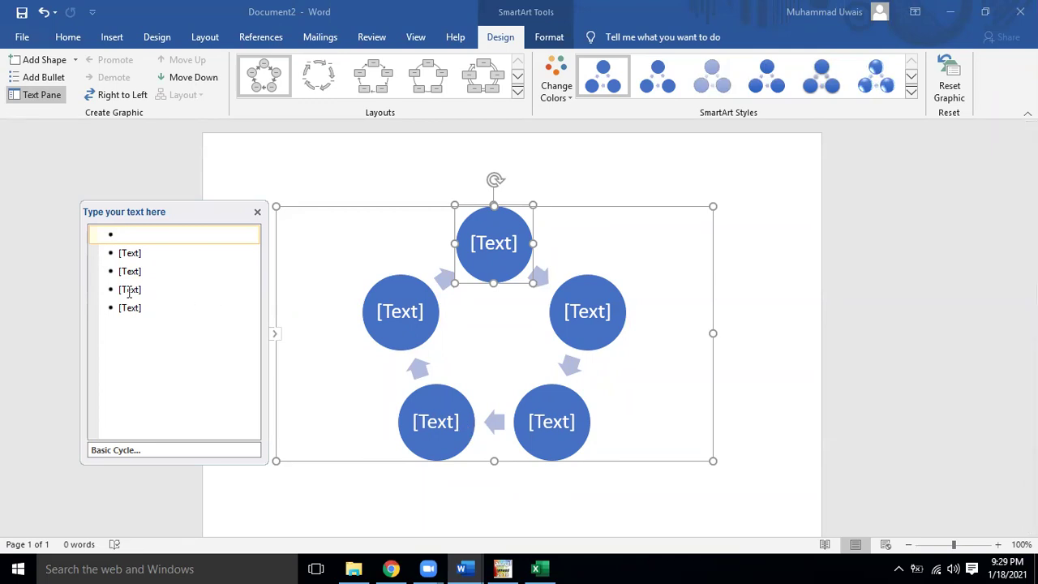
Step: Add new cycle entries dsfas, sfds, df and dfs so the diagram grows to eight circles
left_click(150, 306)
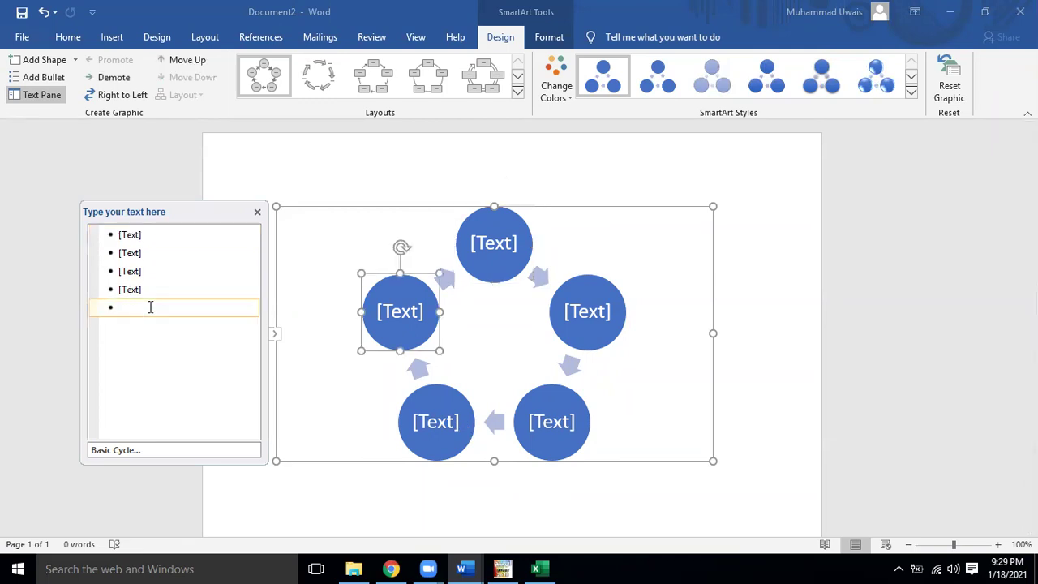
key("BackSpace")
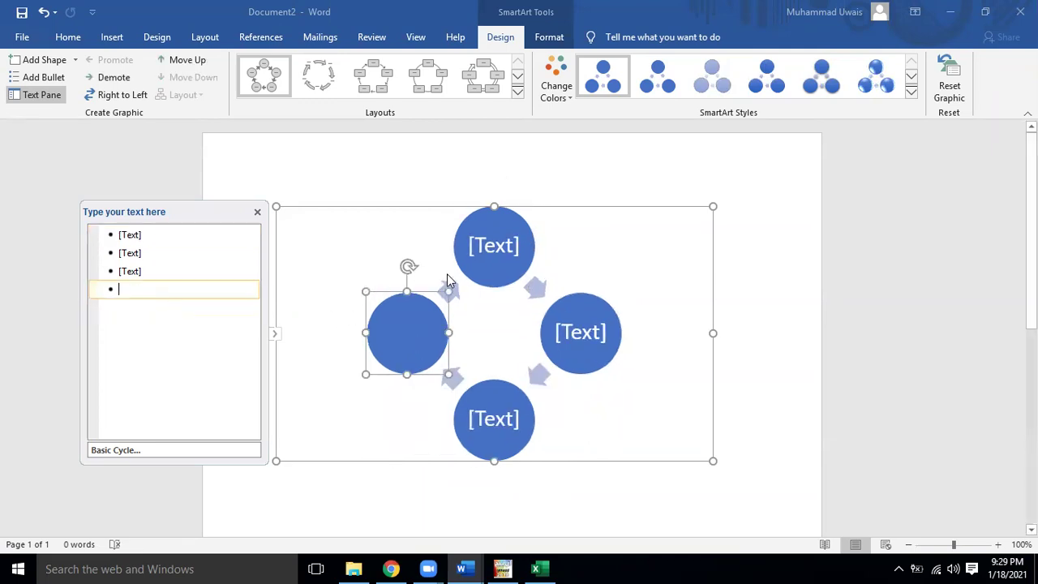
type("dsfas")
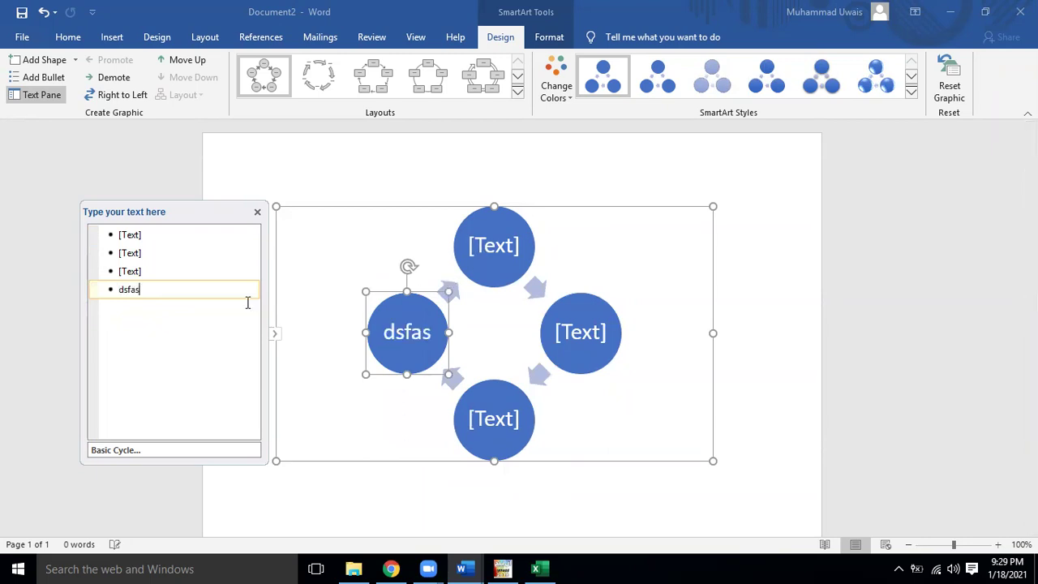
key("Return")
type("sfds")
key("Return")
type("df")
key("Return")
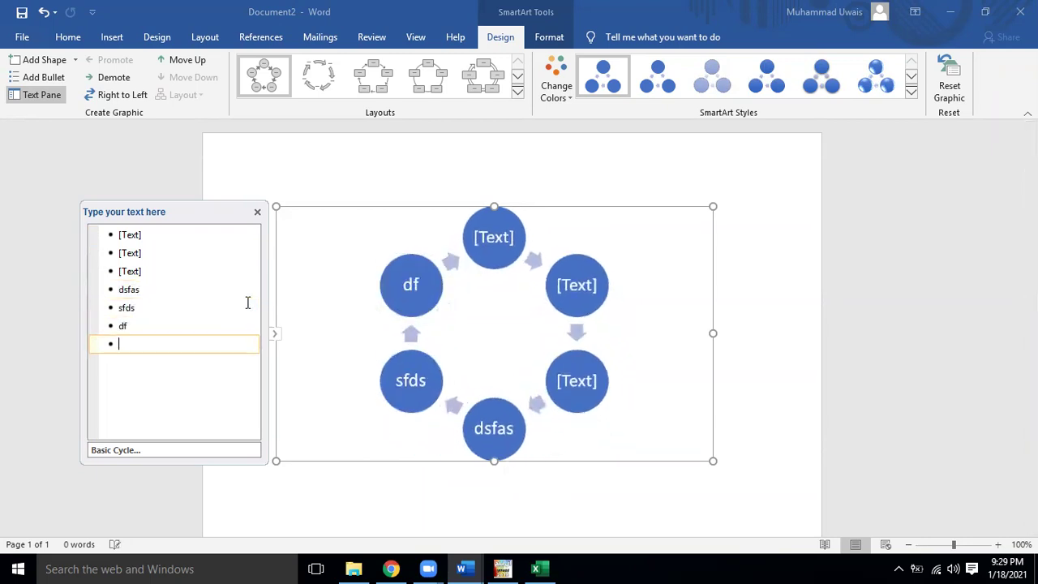
type("dfs")
key("Return")
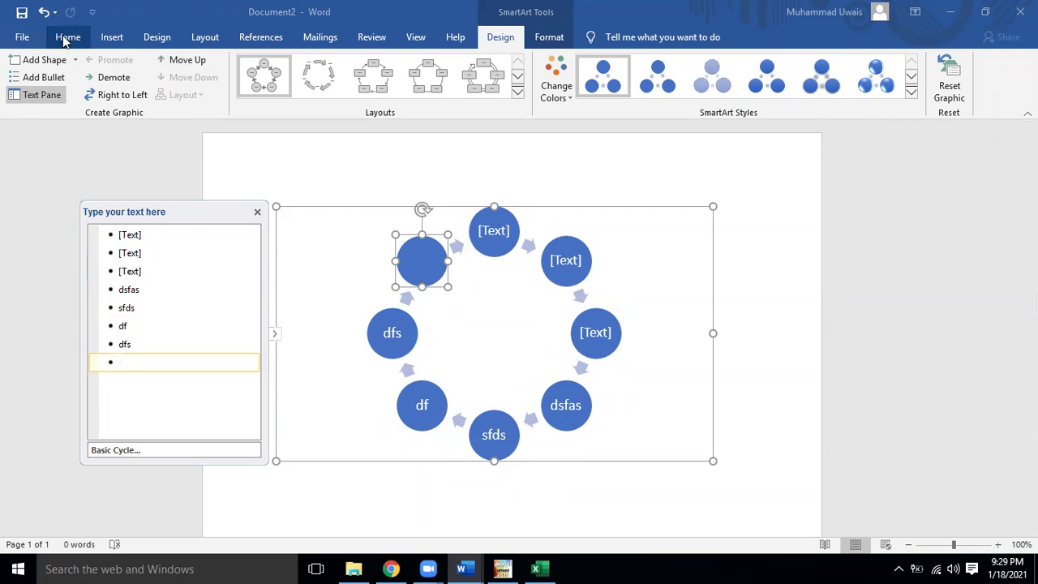
left_click(66, 38)
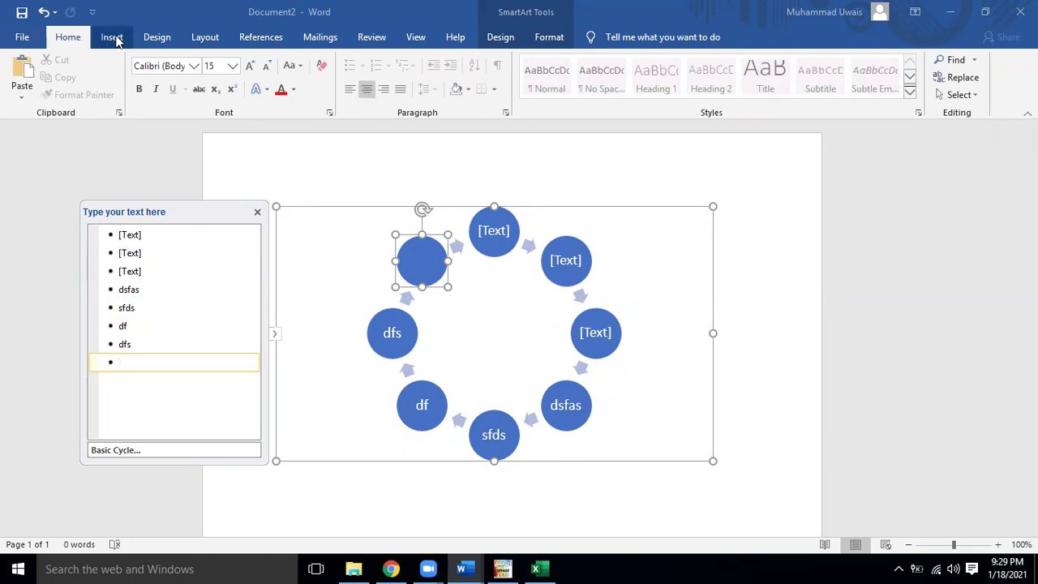
left_click(553, 39)
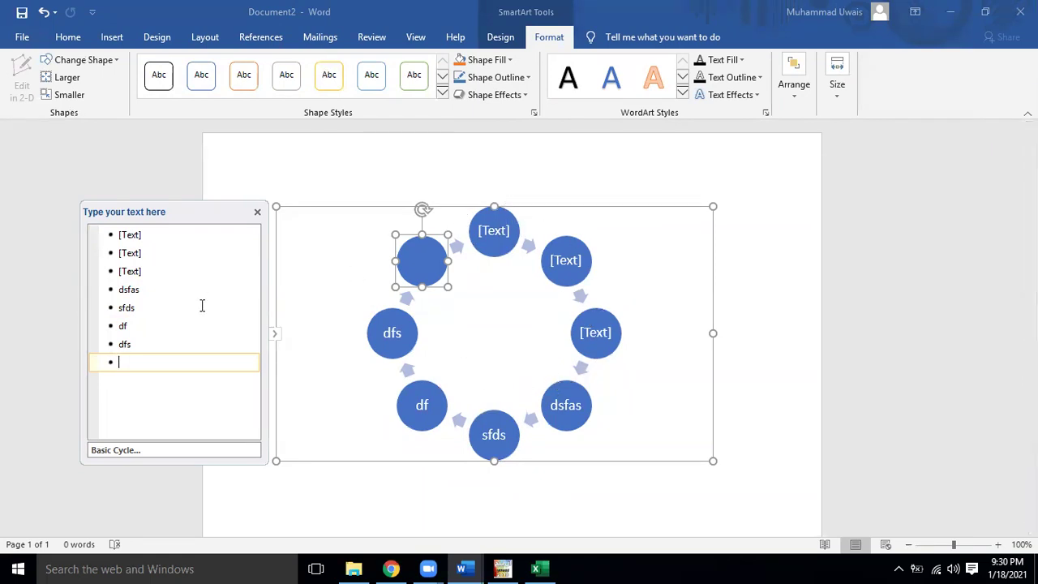
Step: Label the remaining circles sdf, sf, sd, ds and sd
left_click(138, 242)
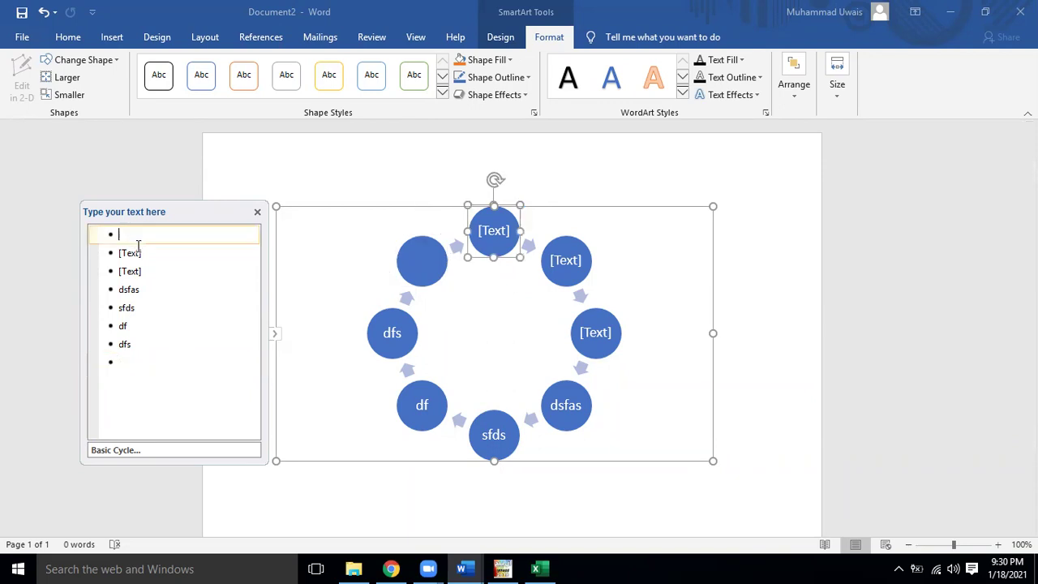
type("sdf")
left_click(137, 253)
type("sf")
left_click(138, 272)
type("sd")
left_click(135, 289)
type("ds")
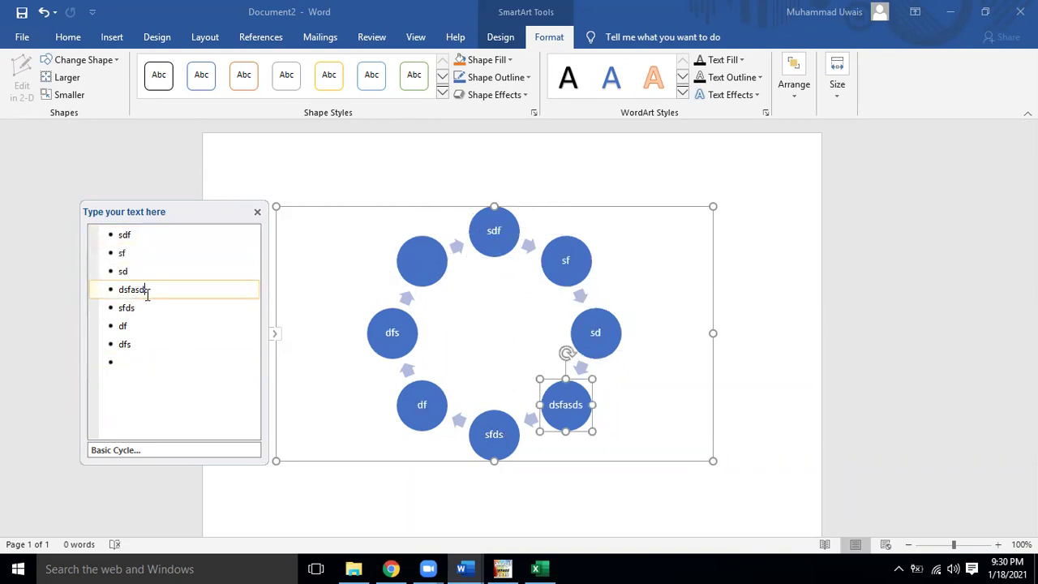
double_click(122, 289)
left_click(134, 310)
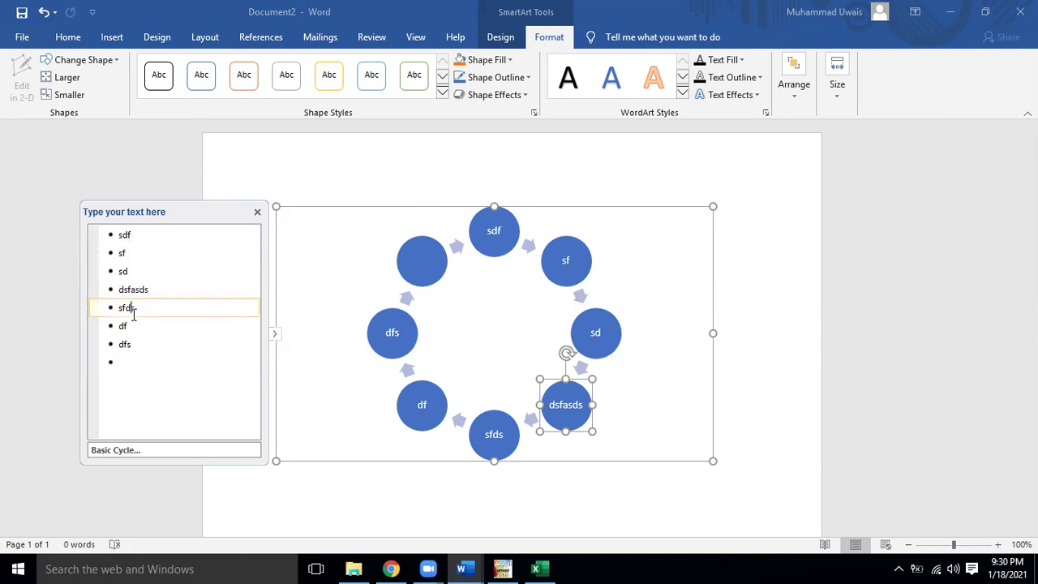
left_click(132, 362)
type("sd")
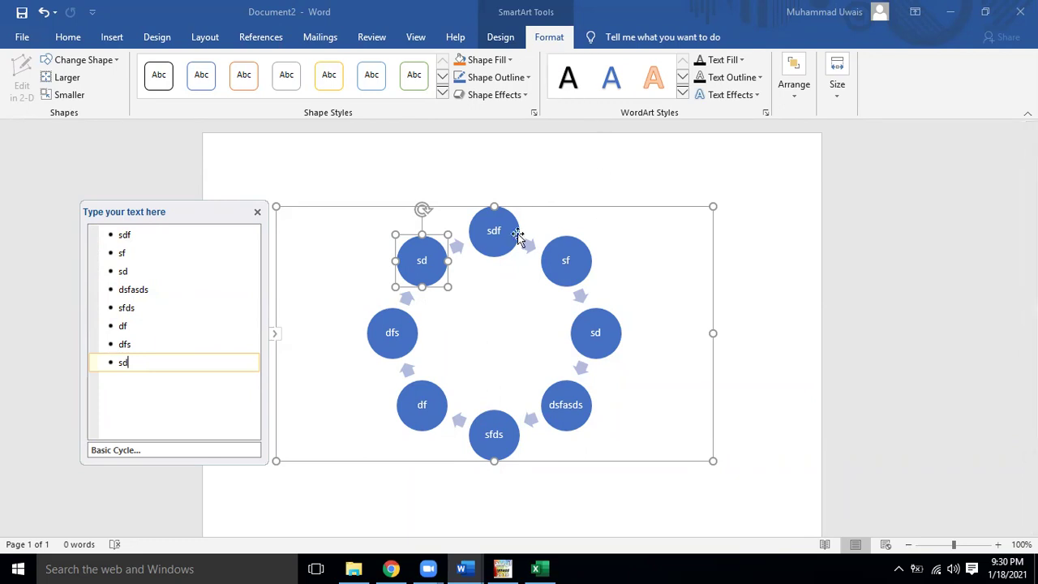
Step: Apply the first Colorful colour set to the cycle diagram and switch it to the Block Cycle layout
left_click(550, 208)
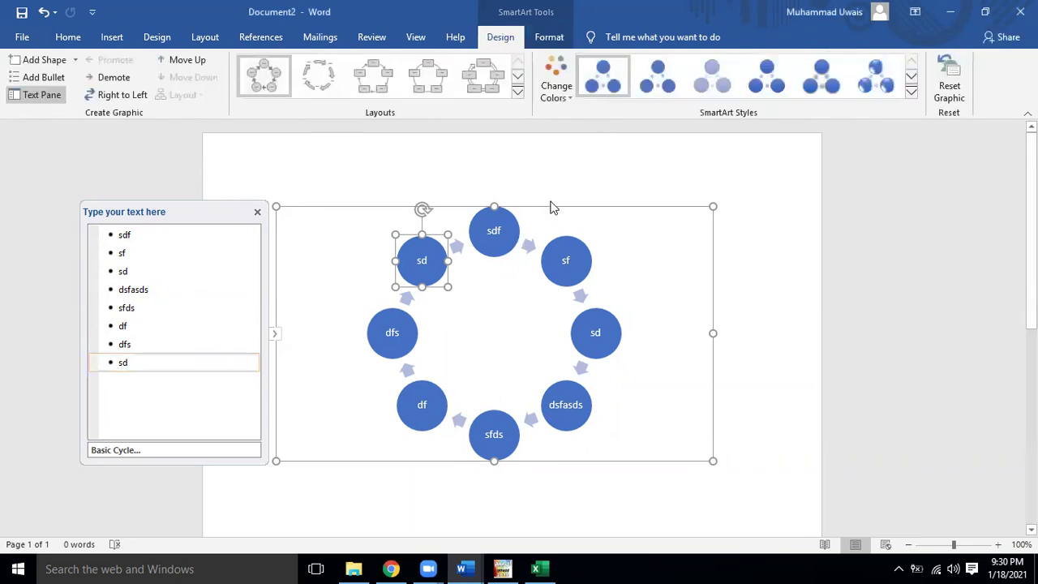
left_click(570, 94)
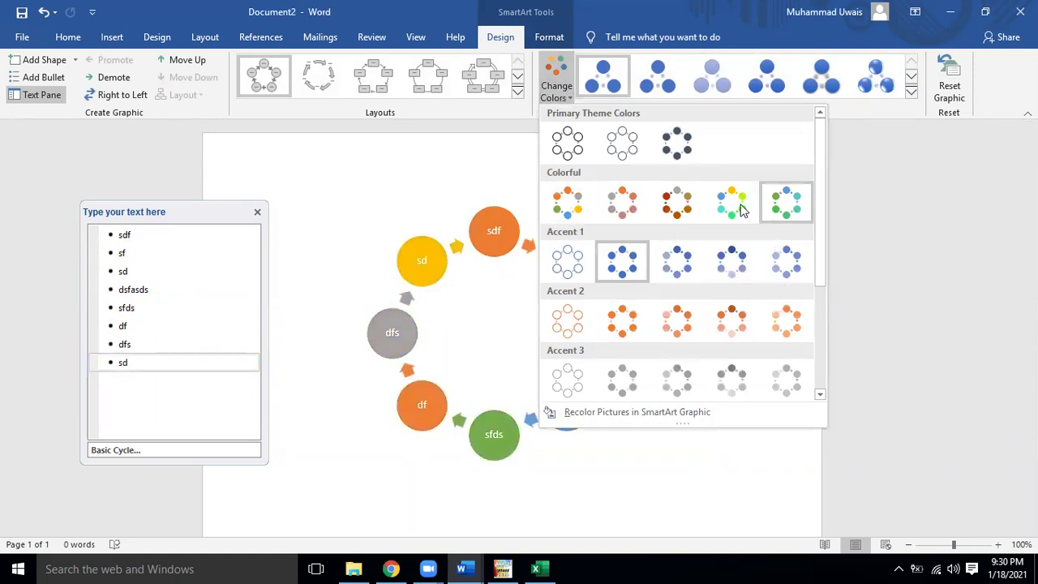
left_click(567, 203)
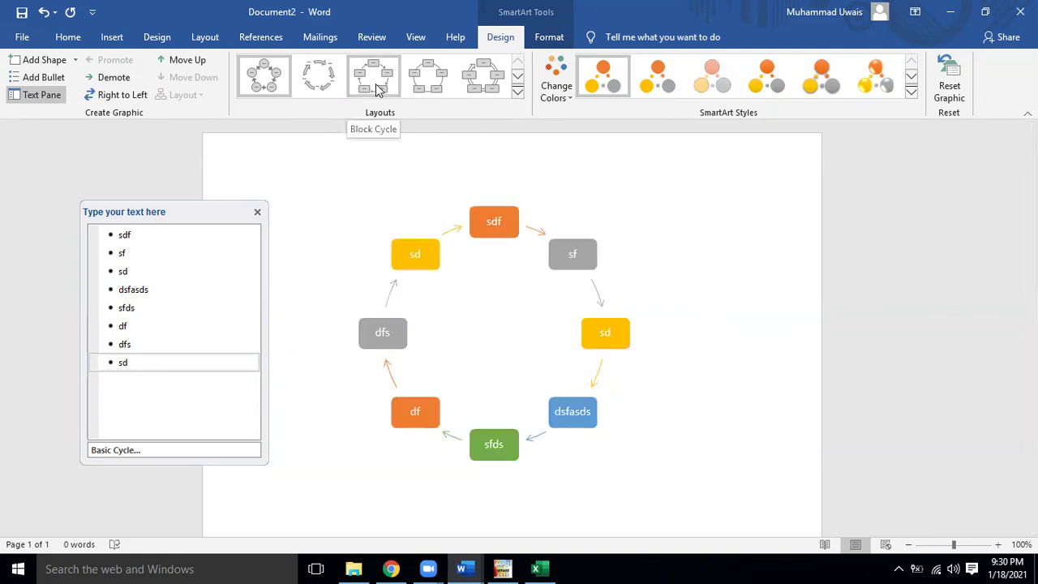
left_click(517, 92)
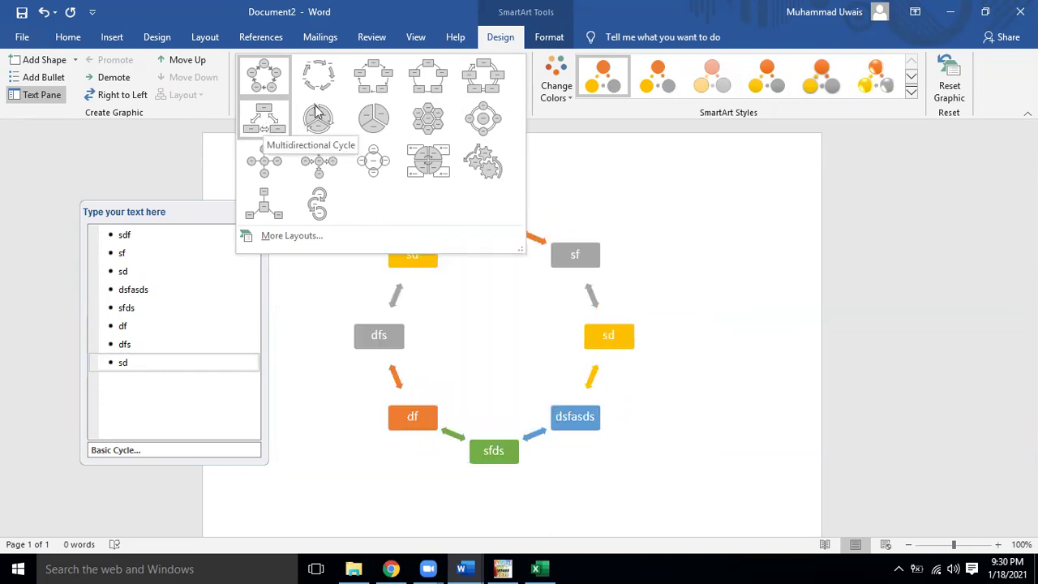
left_click(382, 89)
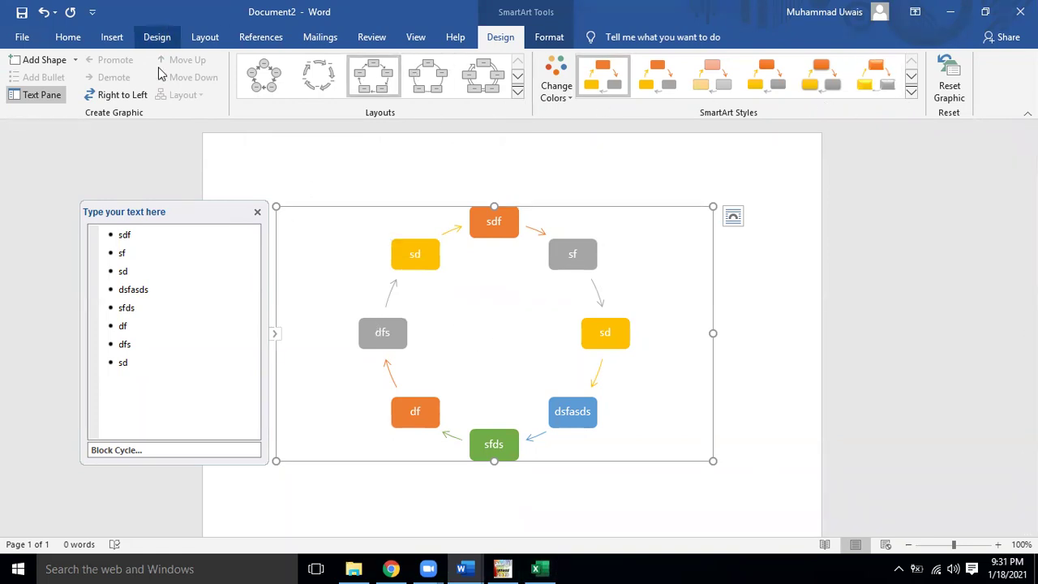
Step: Below the cycle diagram, insert a Hierarchy SmartArt chart with six empty placeholder boxes
left_click(764, 373)
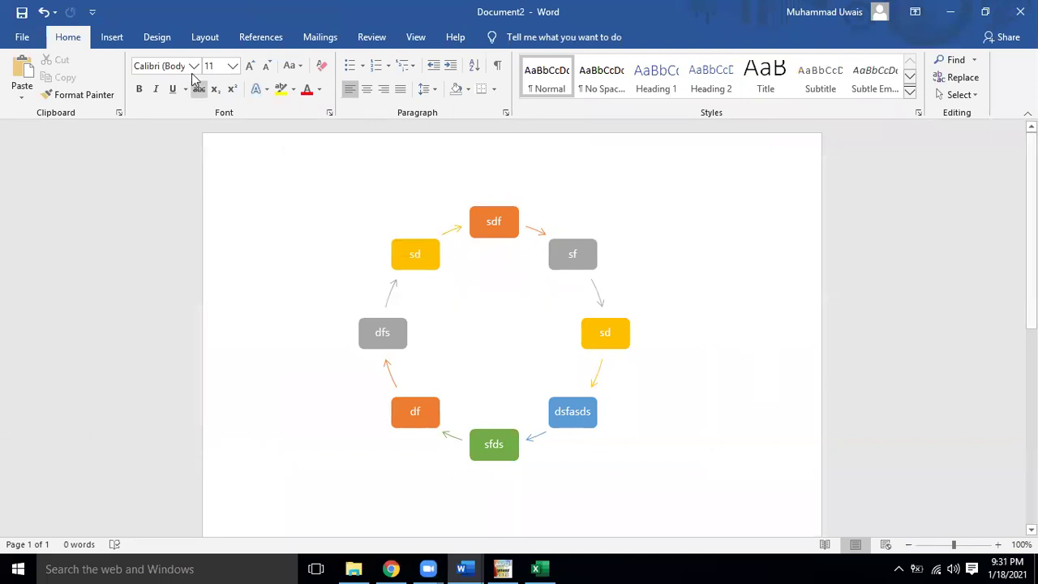
left_click(112, 37)
left_click(248, 60)
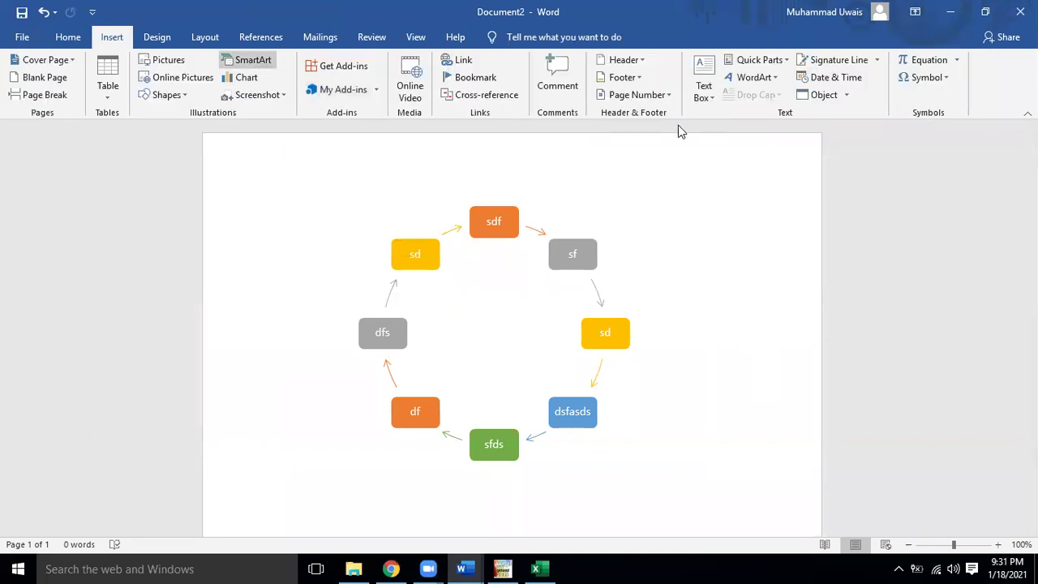
left_click_drag(602, 186, 603, 206)
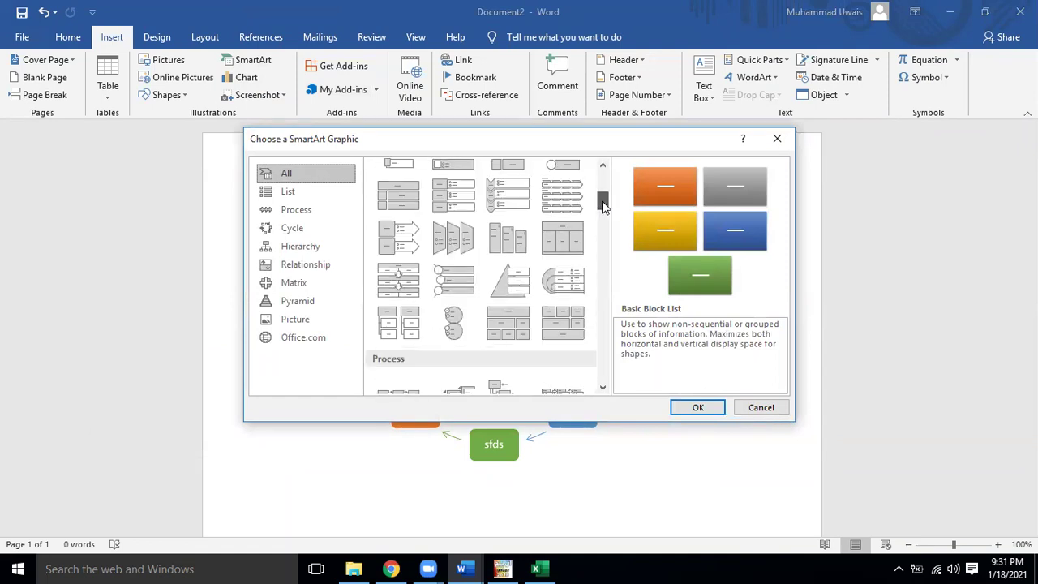
left_click_drag(604, 205, 604, 216)
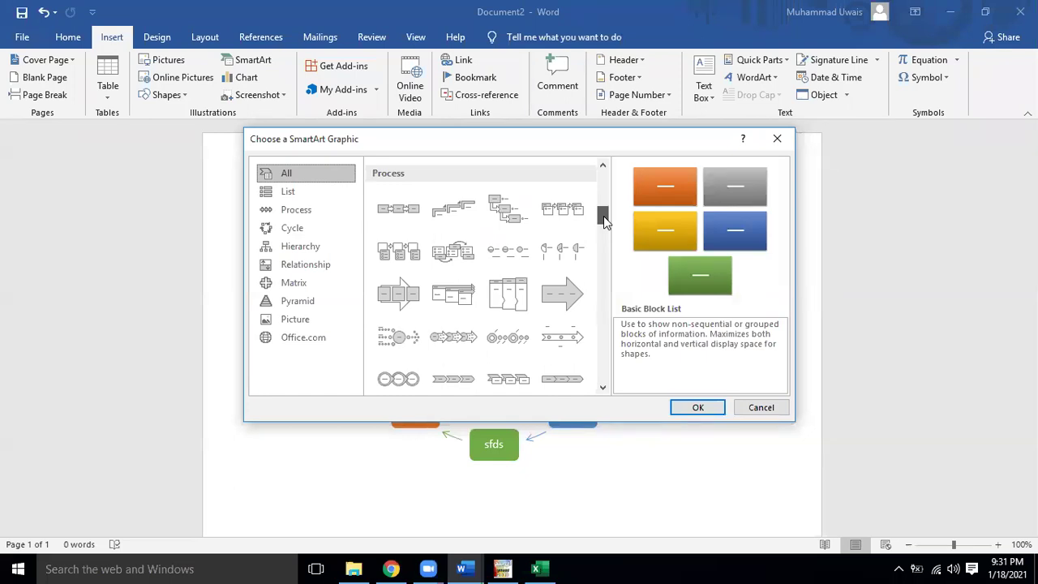
left_click_drag(604, 216, 608, 247)
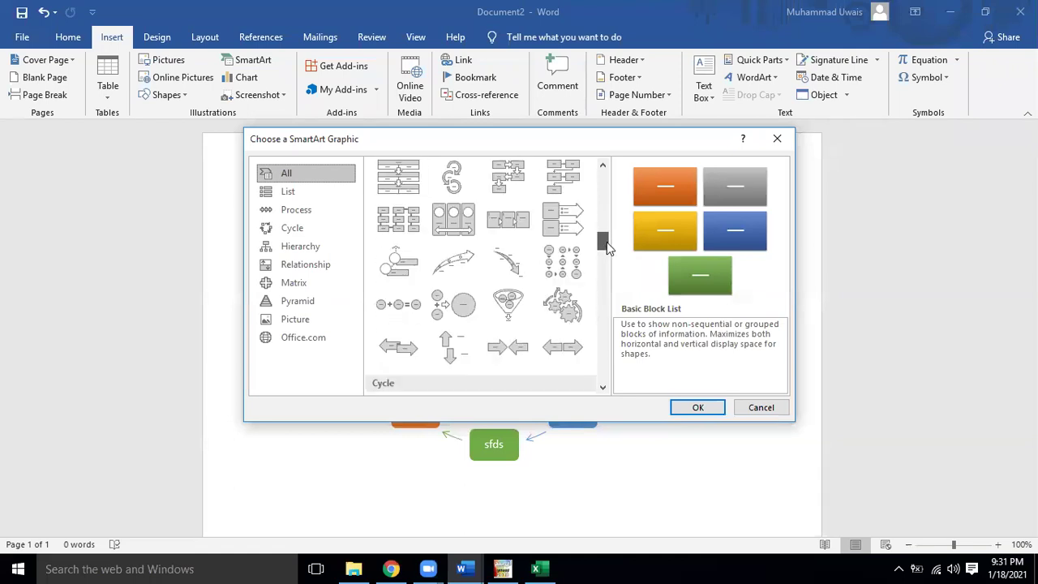
left_click_drag(607, 247, 613, 286)
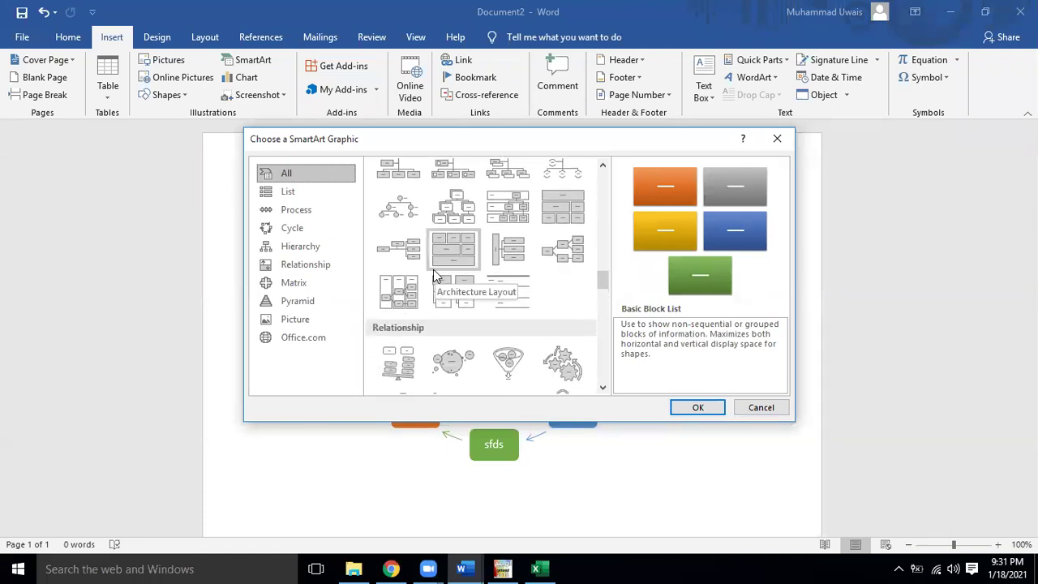
left_click(454, 219)
left_click(700, 405)
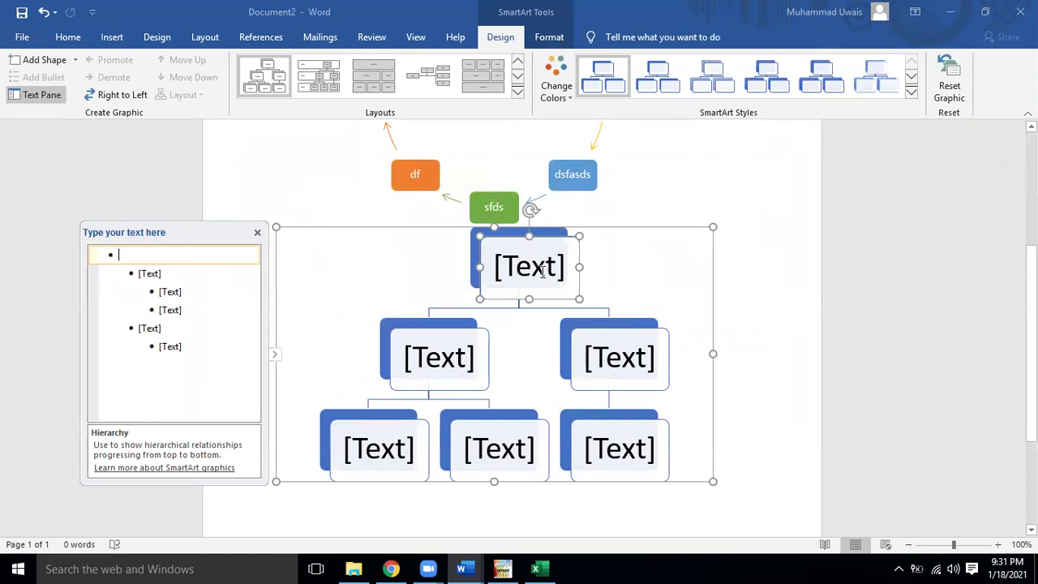
Step: Label the top box Computer and its two child boxes Digital and Analoge
left_click(156, 274)
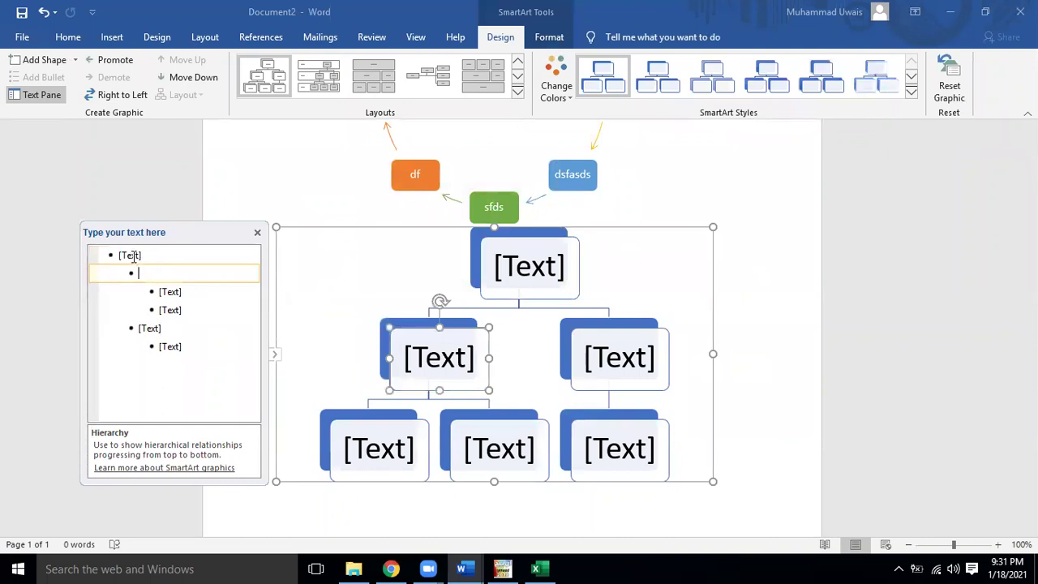
left_click(136, 256)
type("Computer")
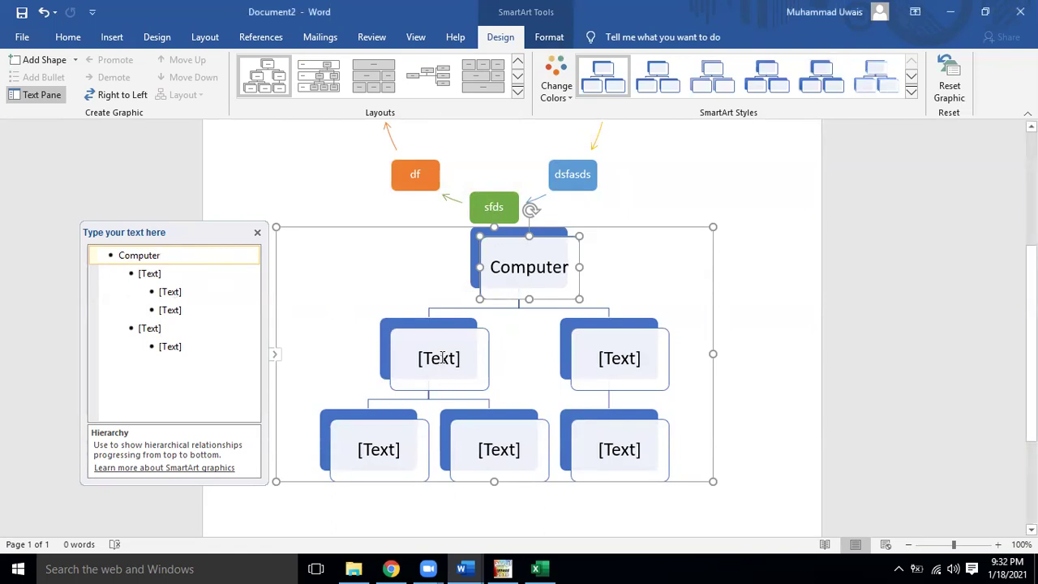
left_click(439, 354)
type("Digi")
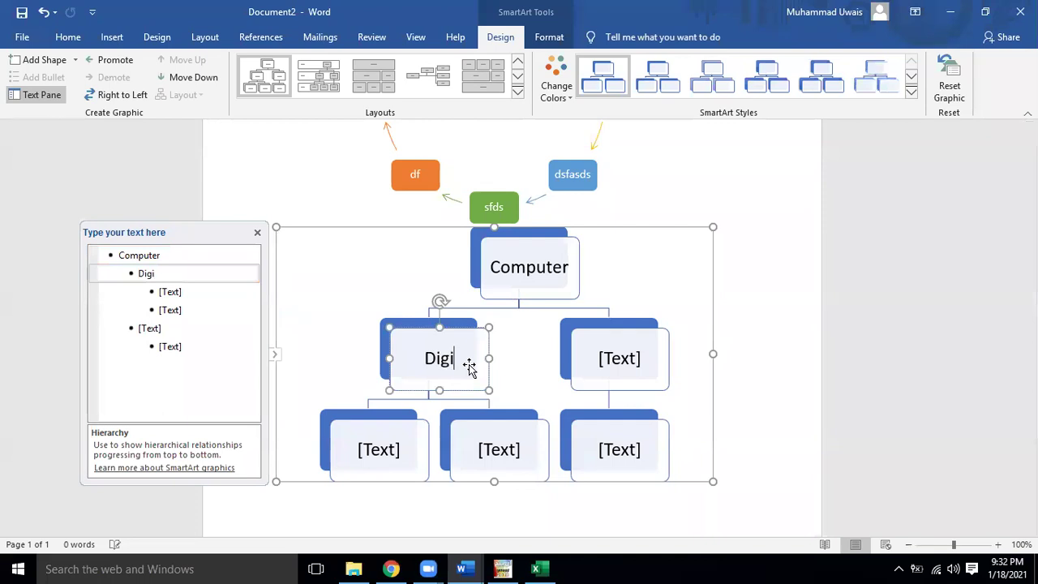
type("tal")
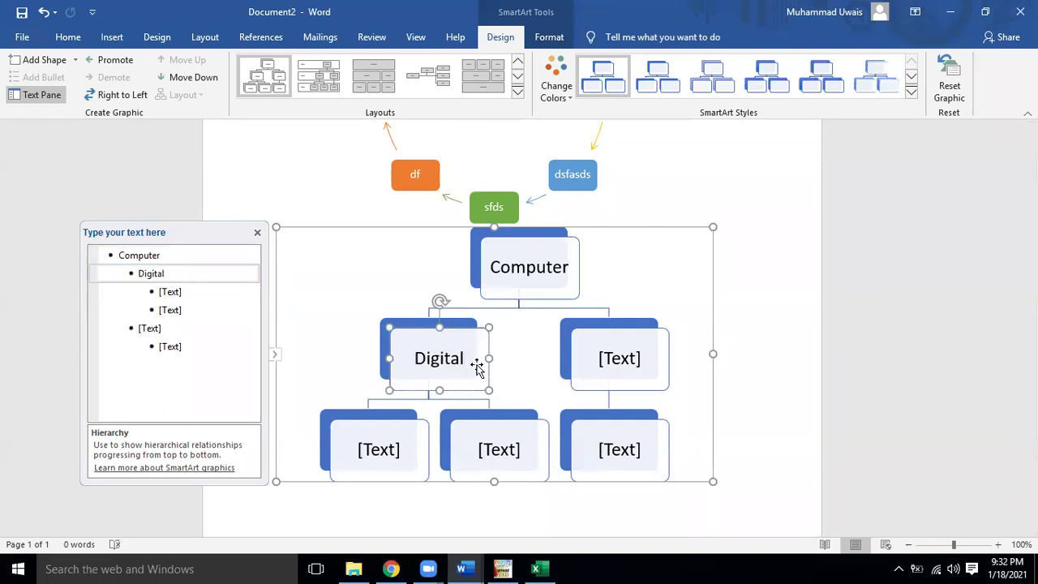
left_click(642, 368)
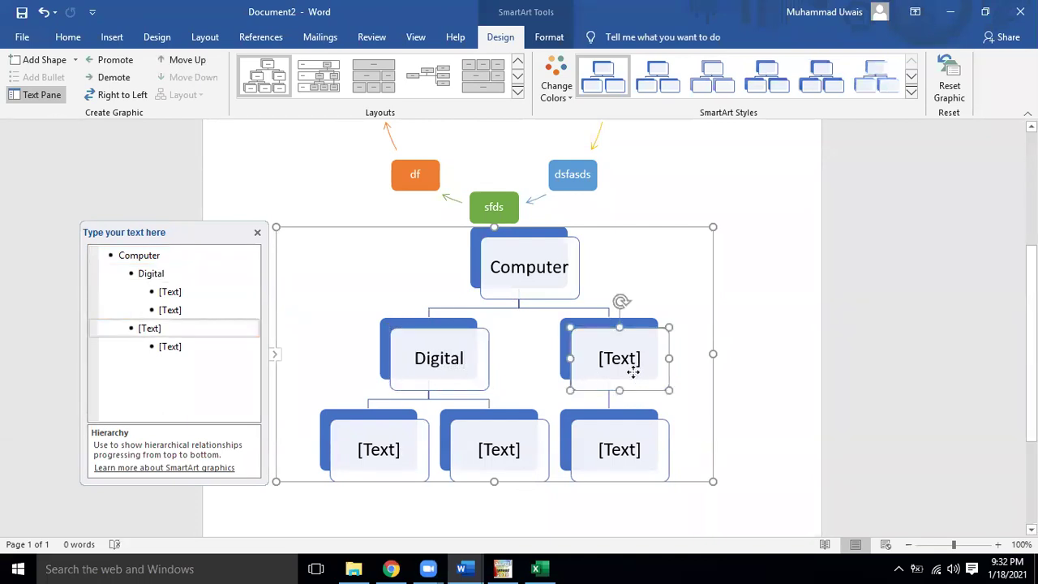
type("Ana")
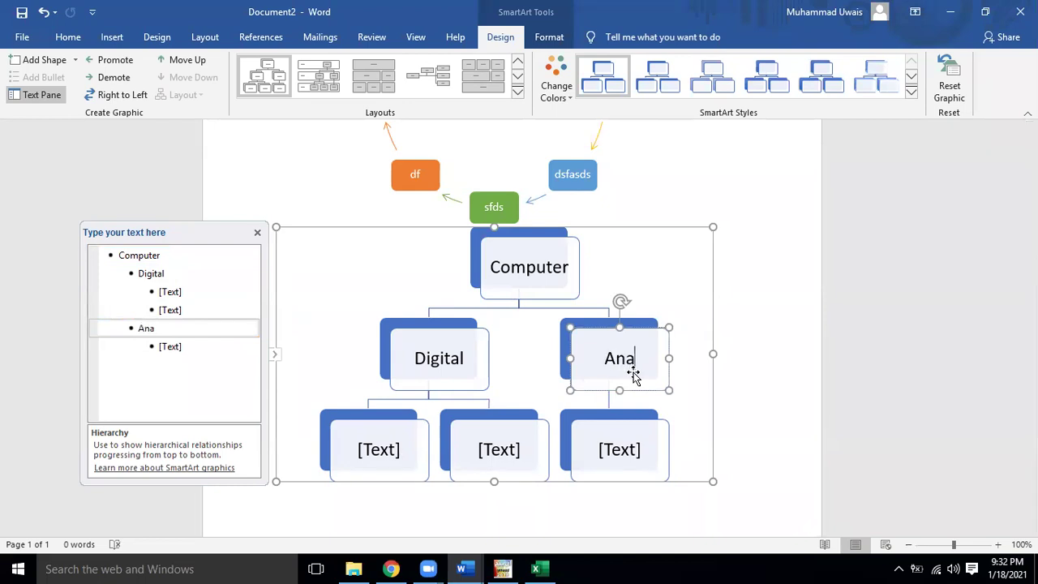
type("logyu")
key("BackSpace")
key("BackSpace")
type("e")
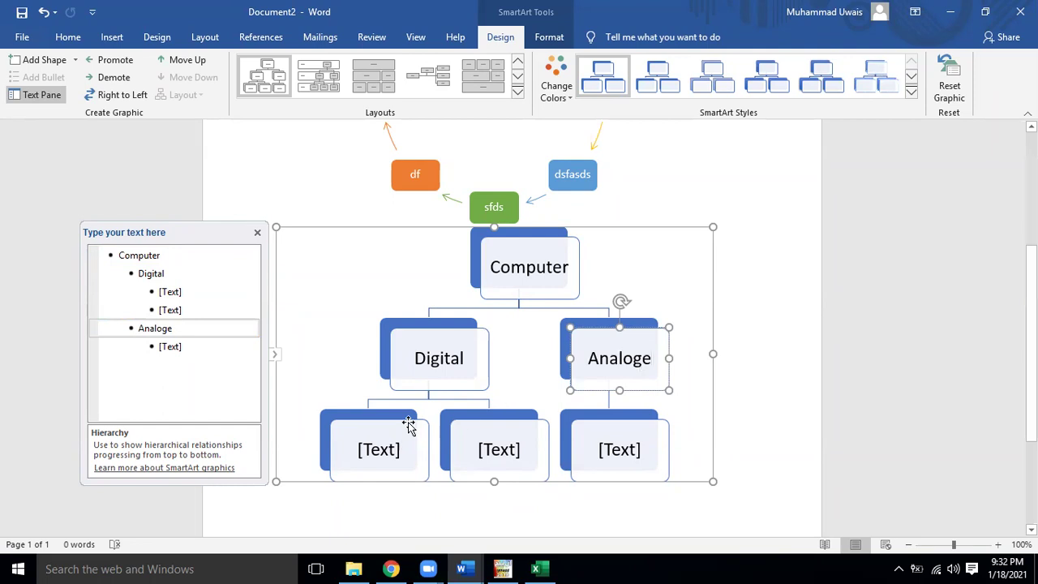
Step: Label the boxes under Digital Micro and Mini, and add a third one called Mainframe
left_click(412, 432)
left_click(396, 448)
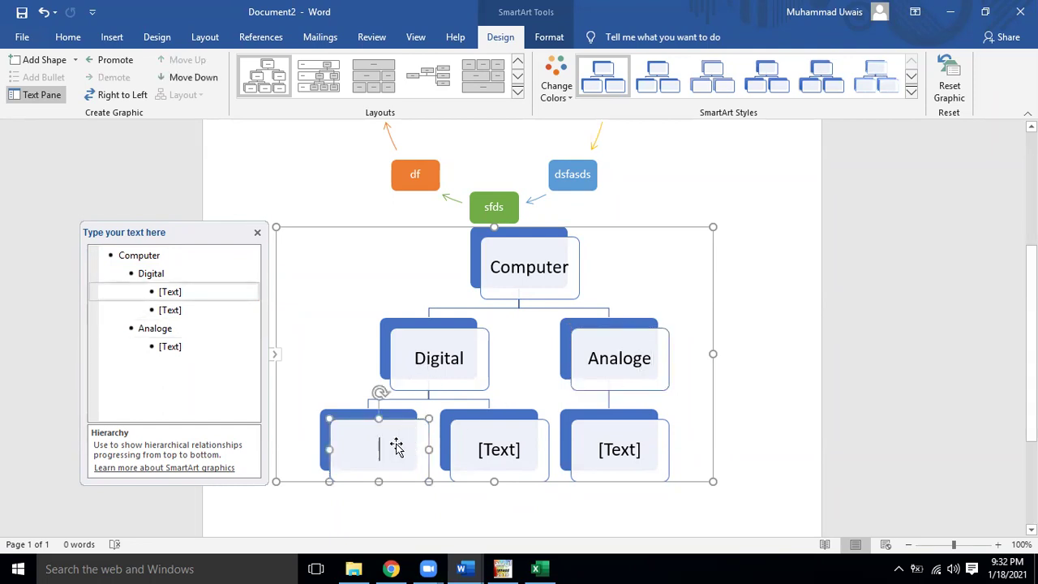
type("Micro")
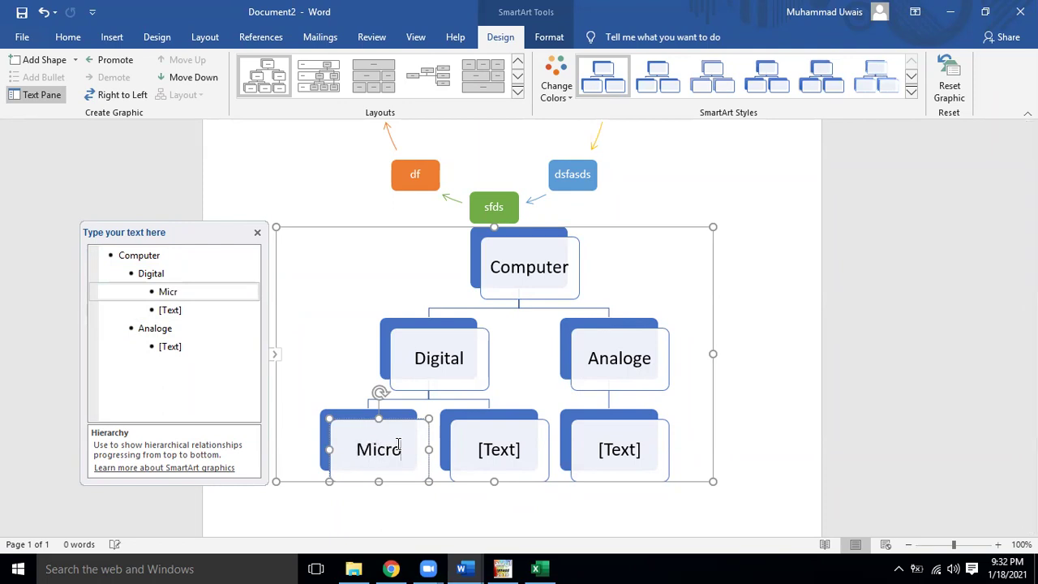
left_click(482, 451)
type("Mini")
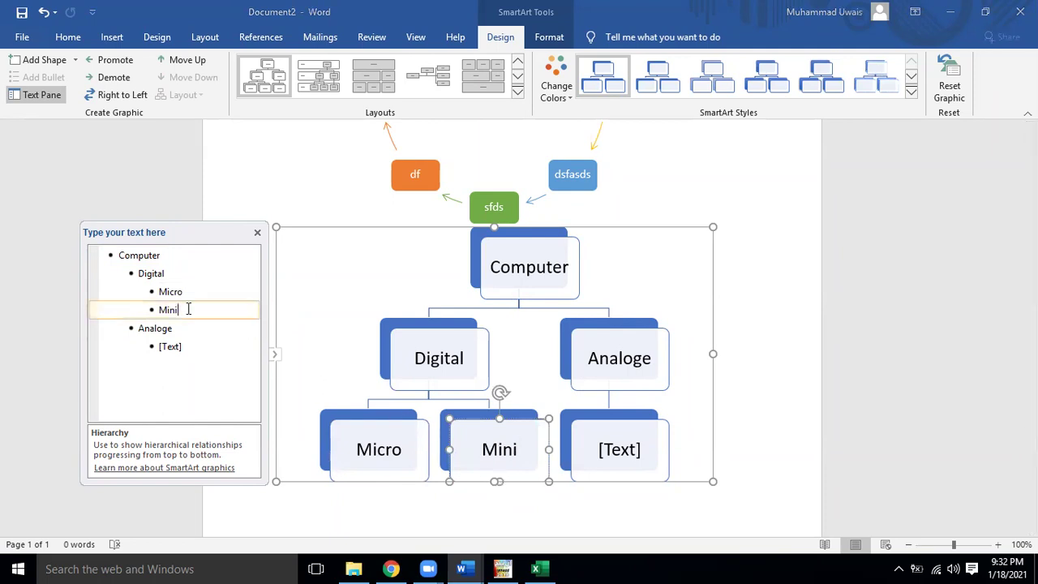
key("Return")
left_click(529, 444)
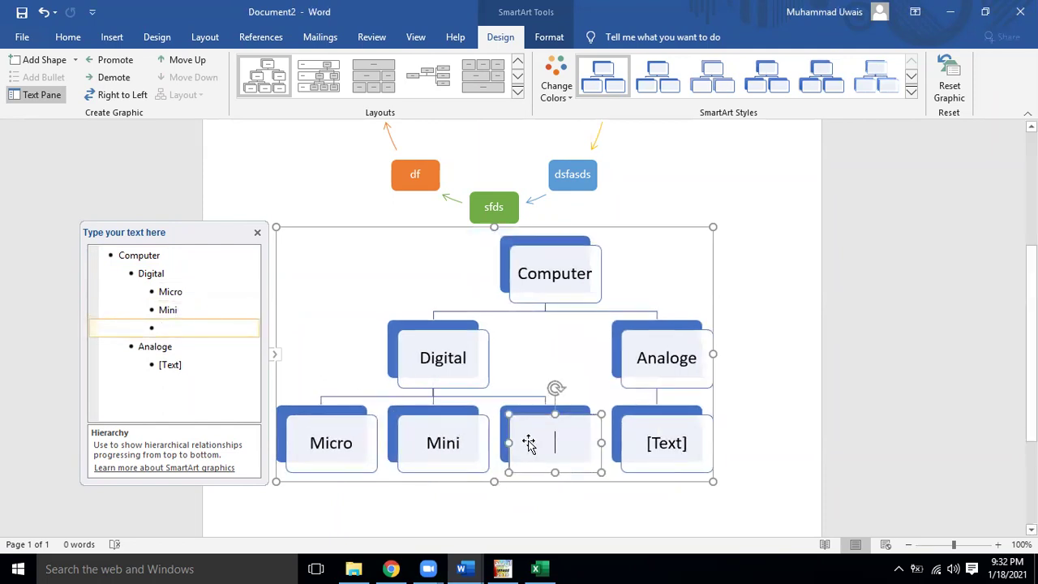
type("Mainfram")
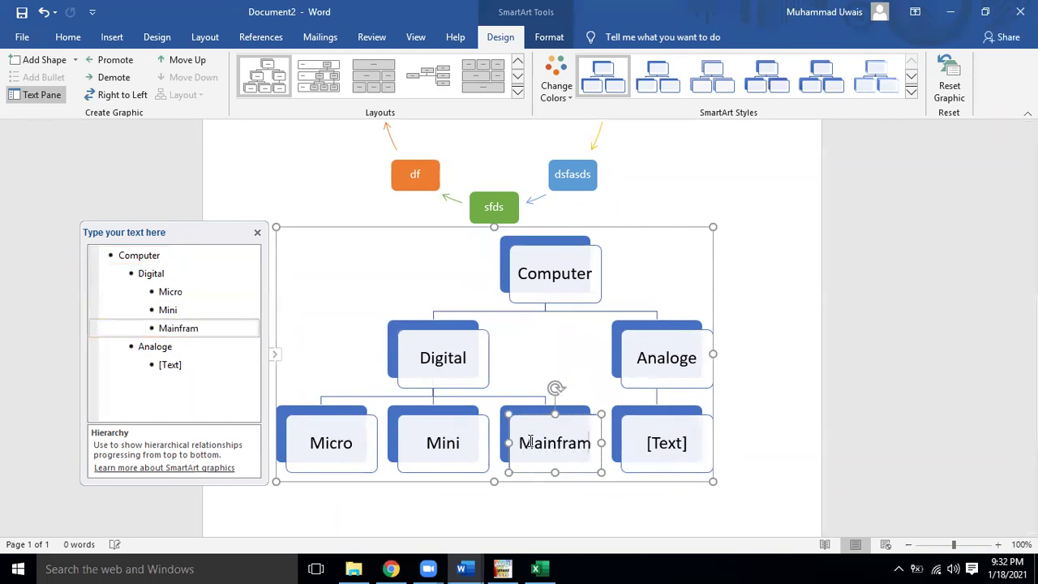
type("e")
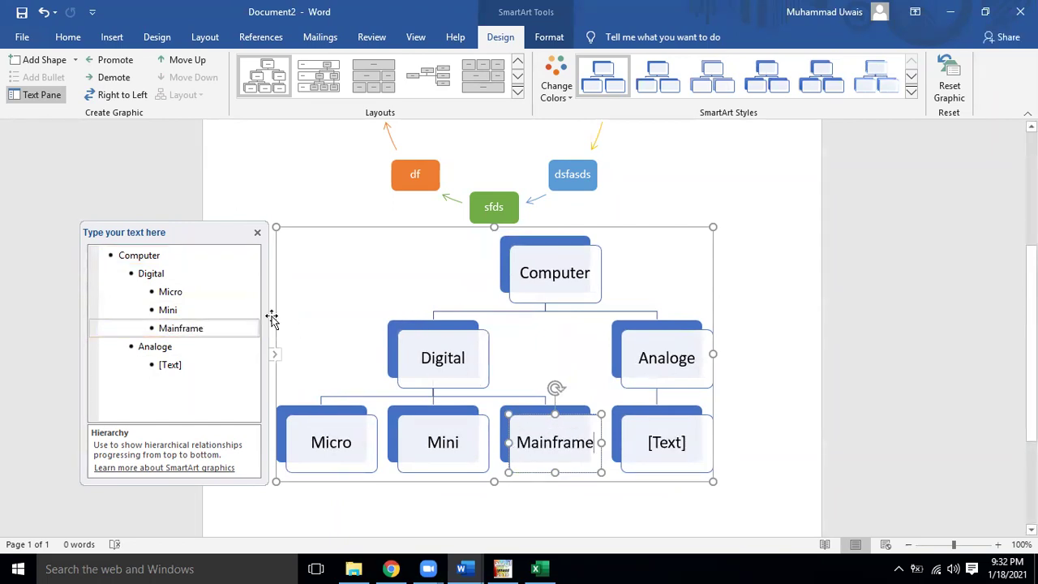
Step: Add Super under Digital, and add Analogue machines and Old Calculation Devices under Analoge
left_click(229, 328)
key("Return")
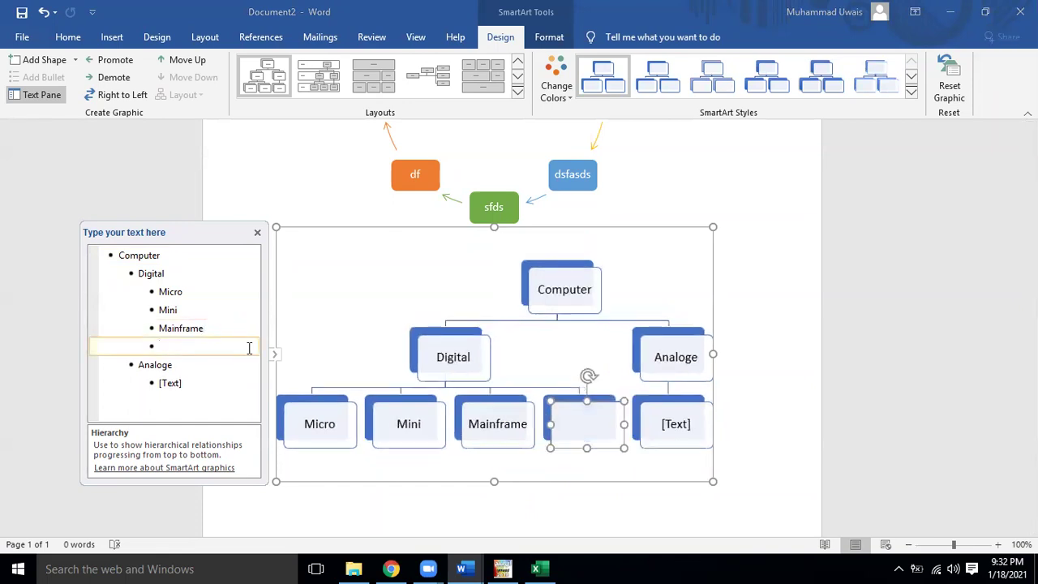
type("Super")
left_click(678, 430)
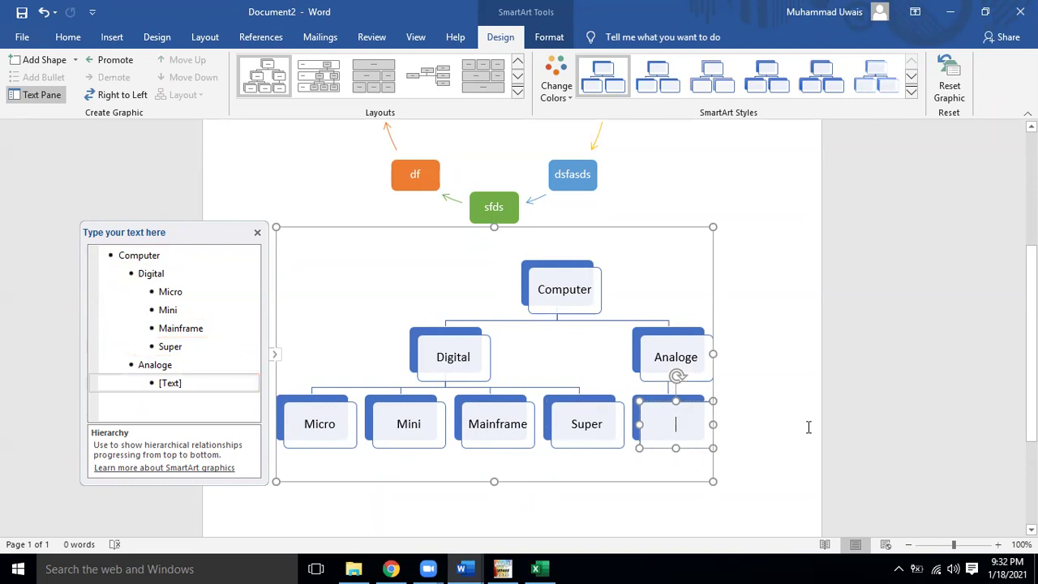
type("Ana")
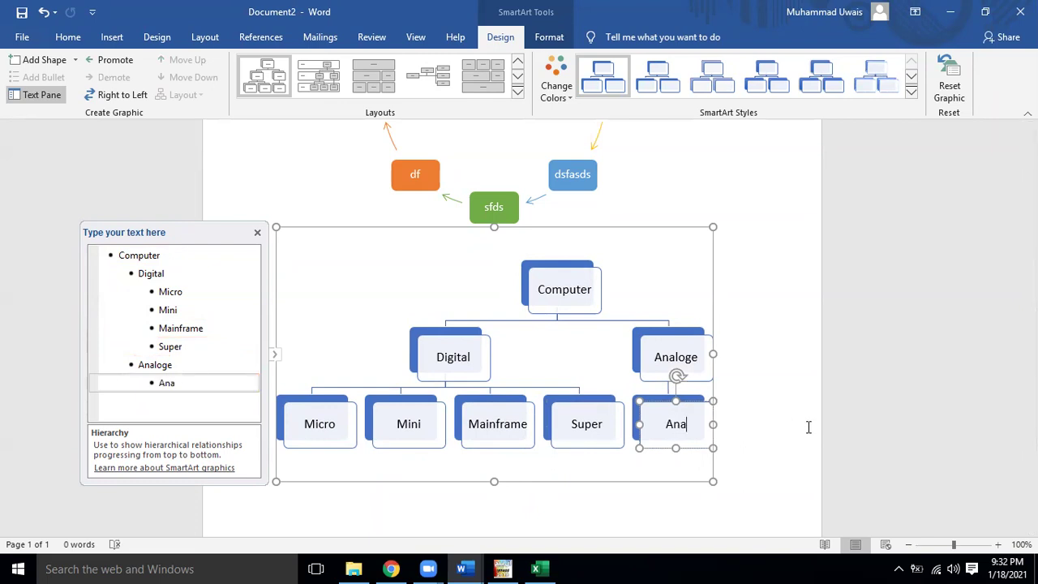
type("logue machines")
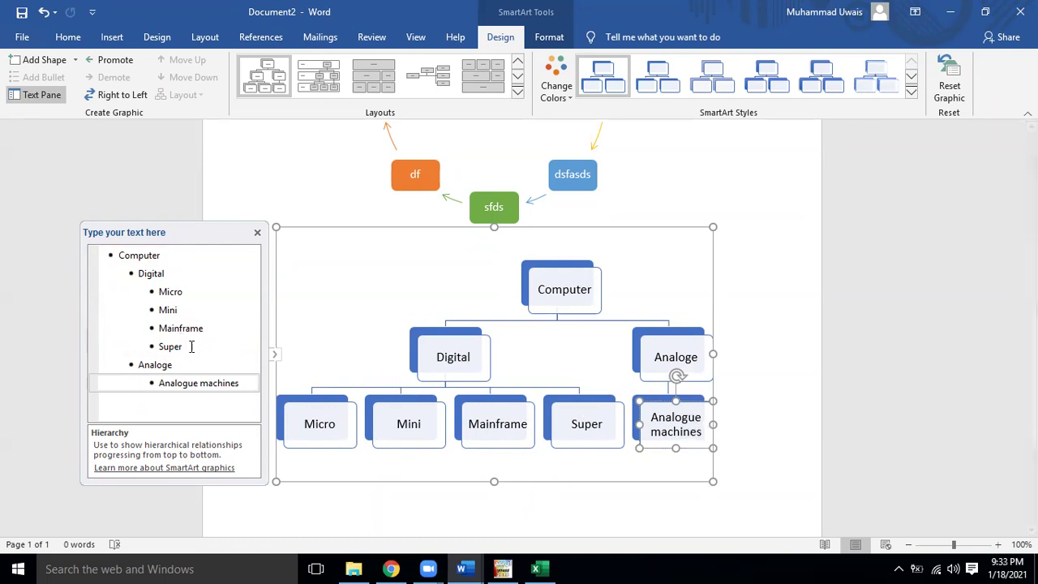
key("ctrl+a")
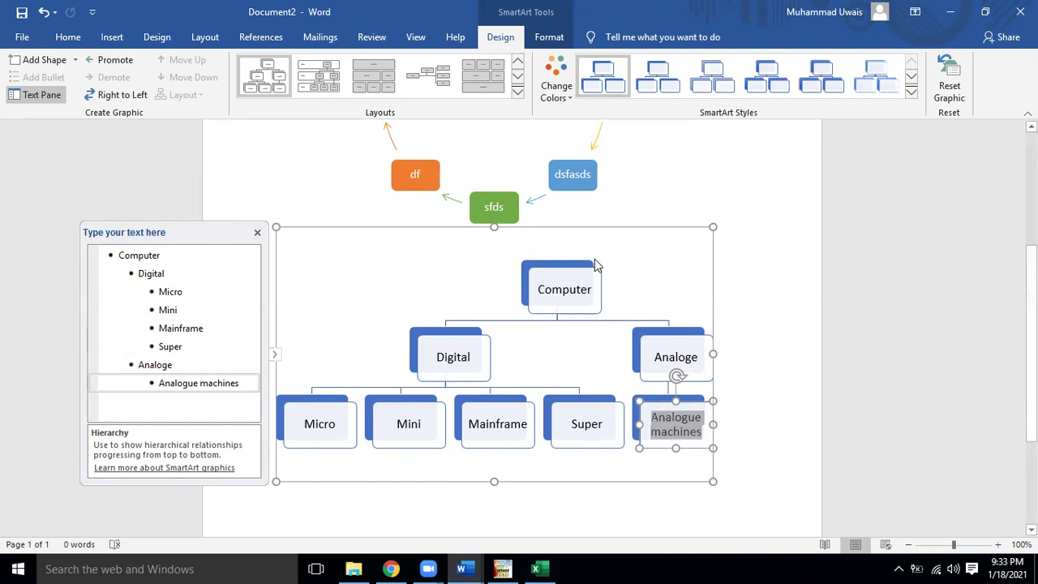
left_click(241, 384)
key("Return")
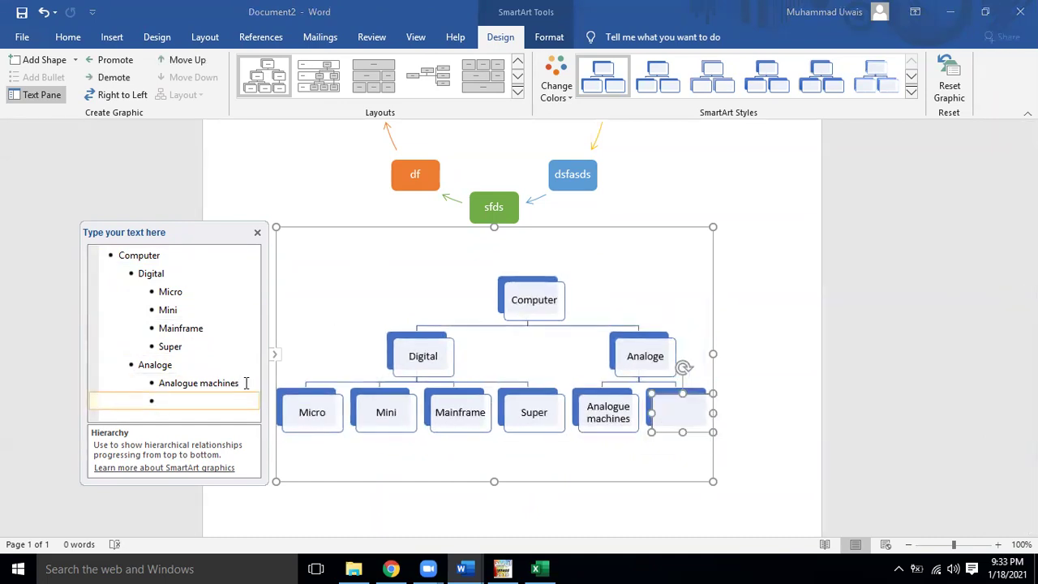
type("Old")
type("Calcu")
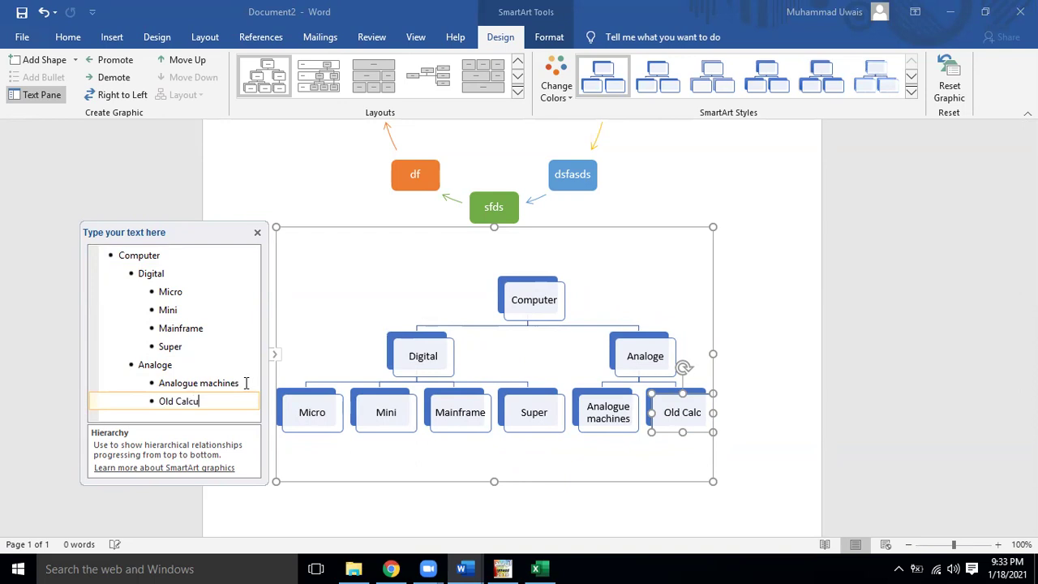
type("lation")
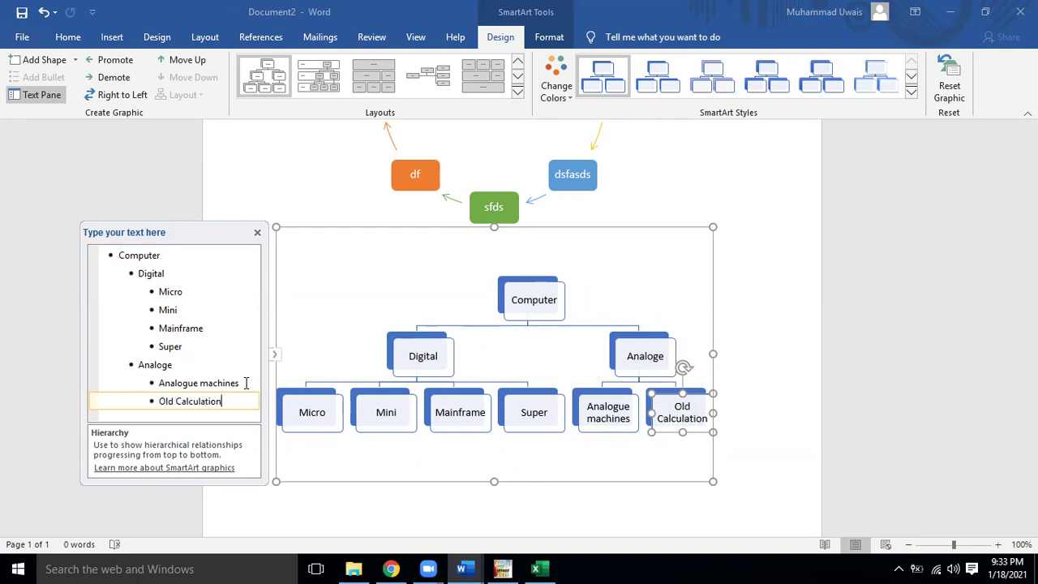
type("Dec")
type("ices")
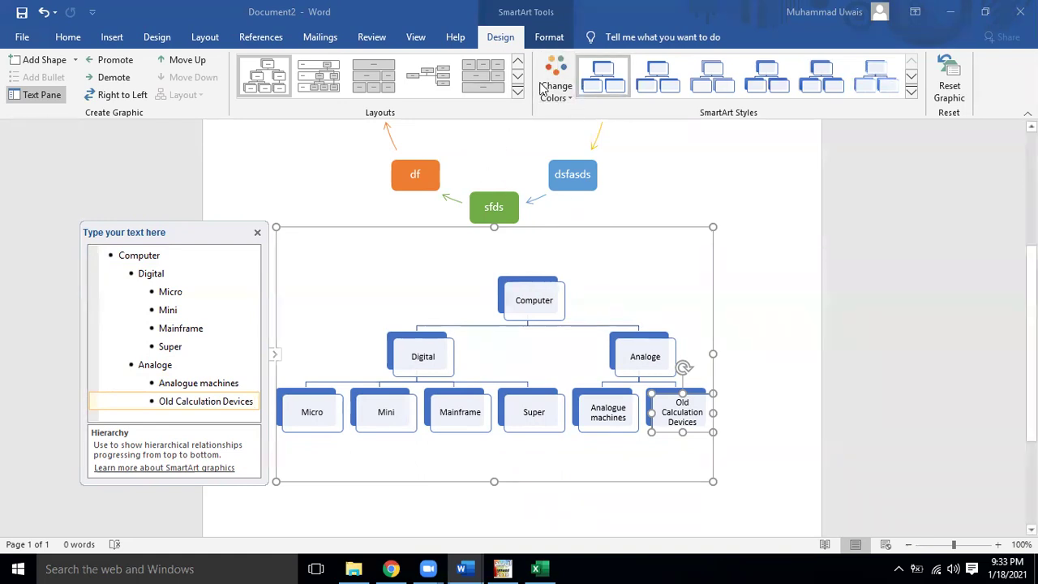
Step: Apply the Colorful - Accent Colors scheme to the hierarchy chart, then deselect the chart
left_click(912, 92)
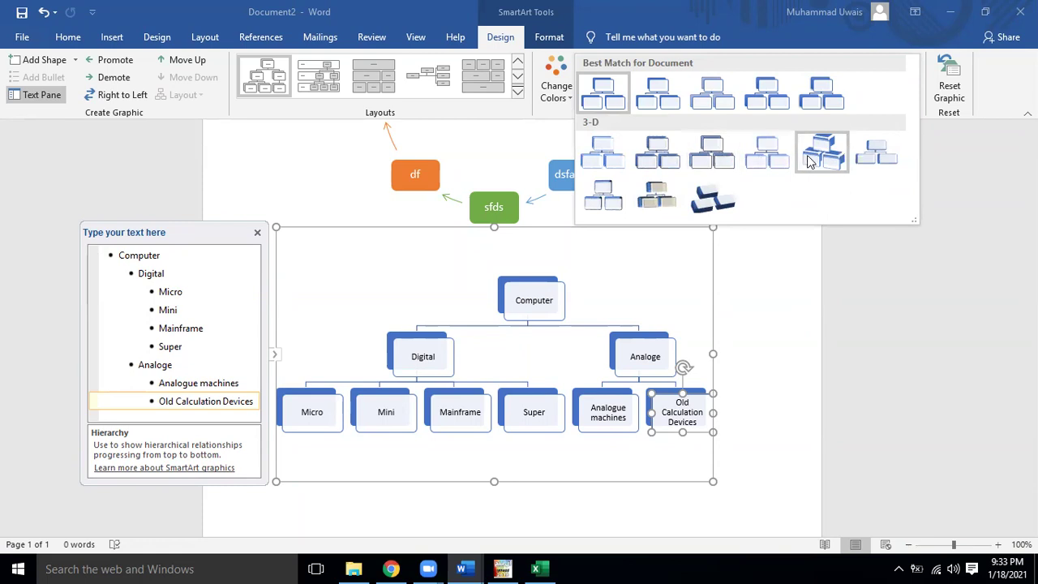
left_click(570, 99)
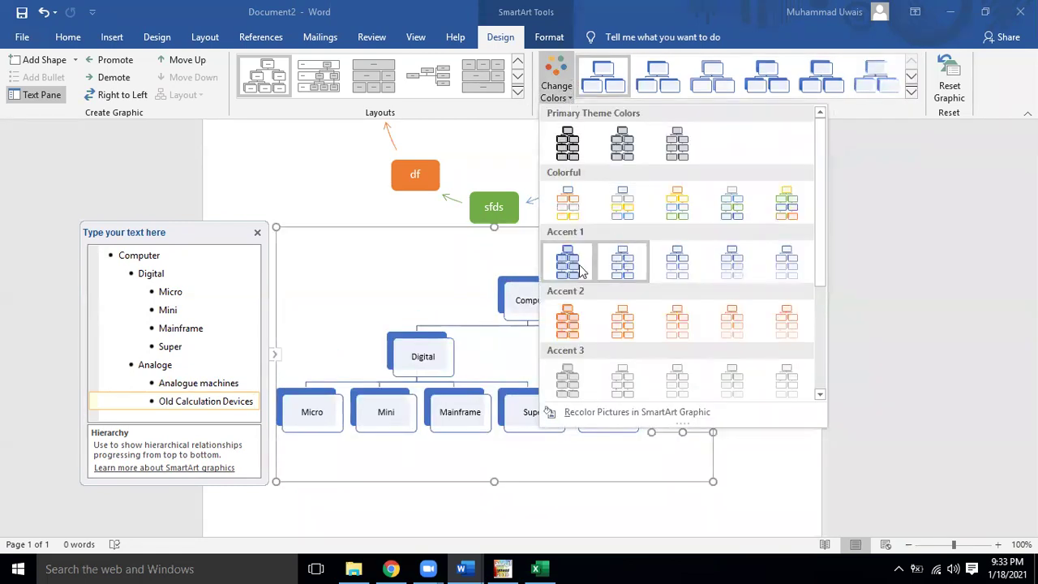
left_click(585, 198)
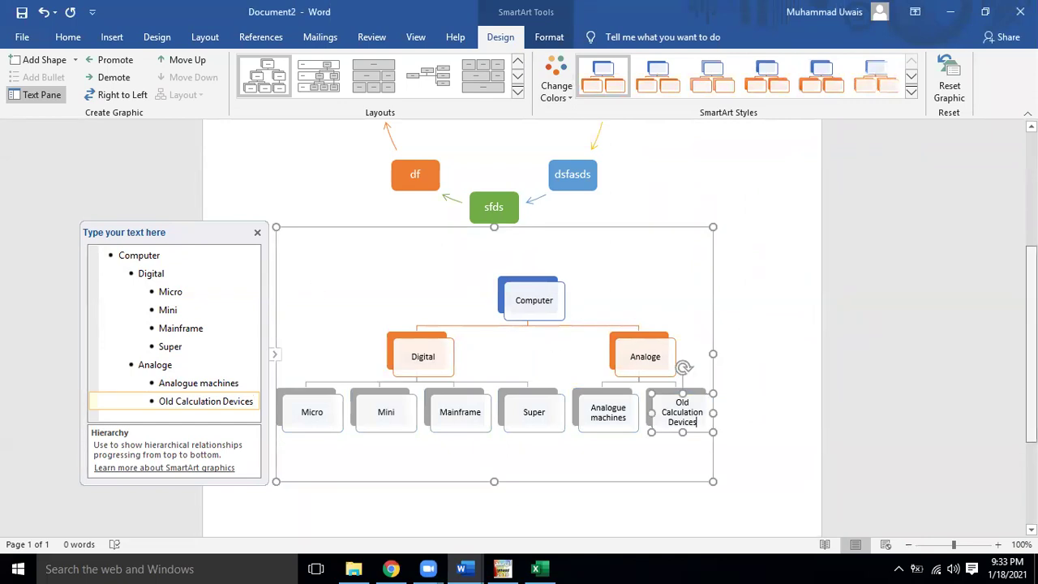
scroll(552, 352, "down", 4)
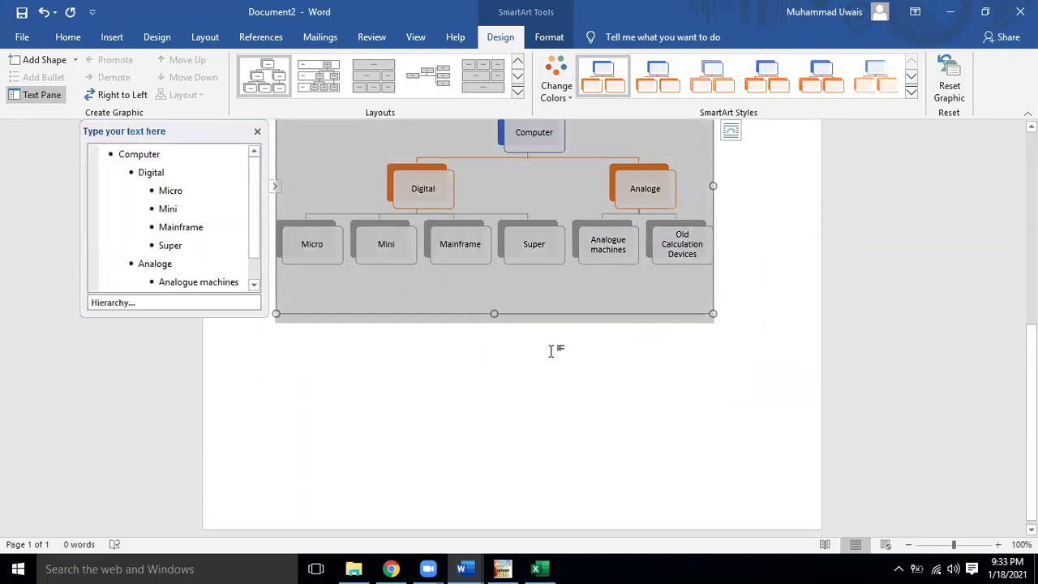
left_click(764, 306)
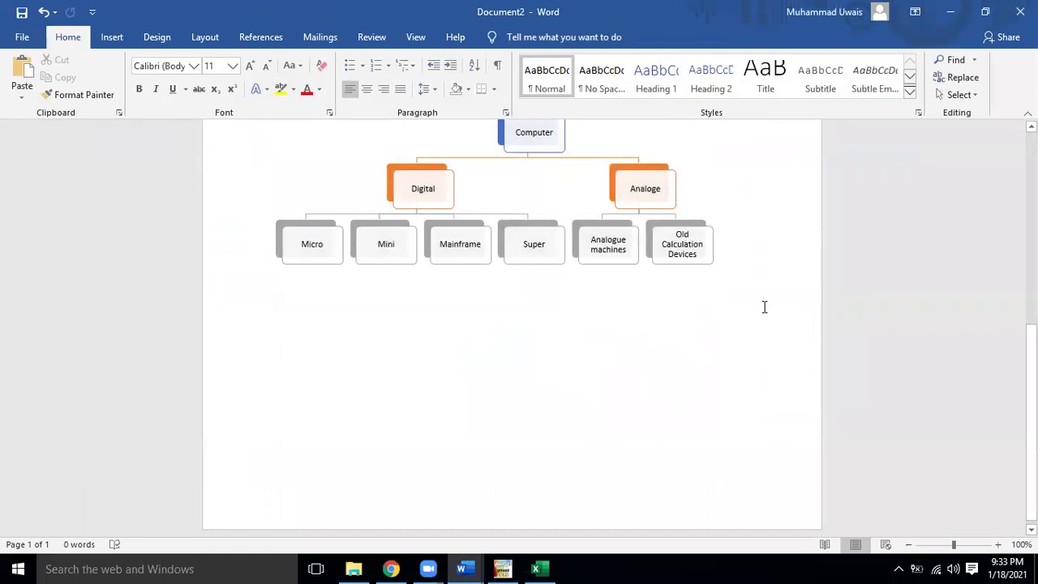
Step: Start a new empty line below the hierarchy chart
key("Return")
left_click(117, 38)
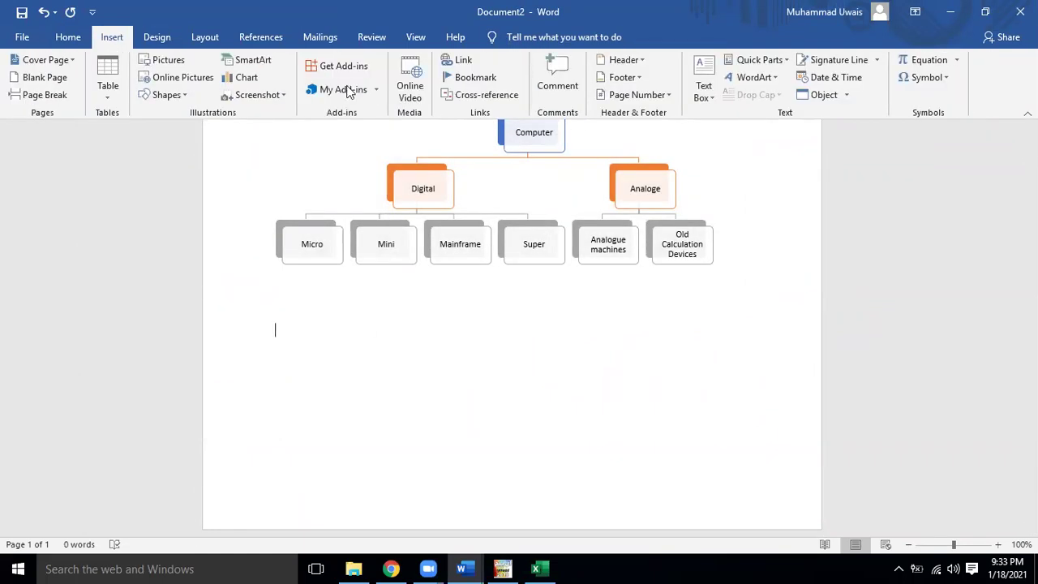
left_click(248, 60)
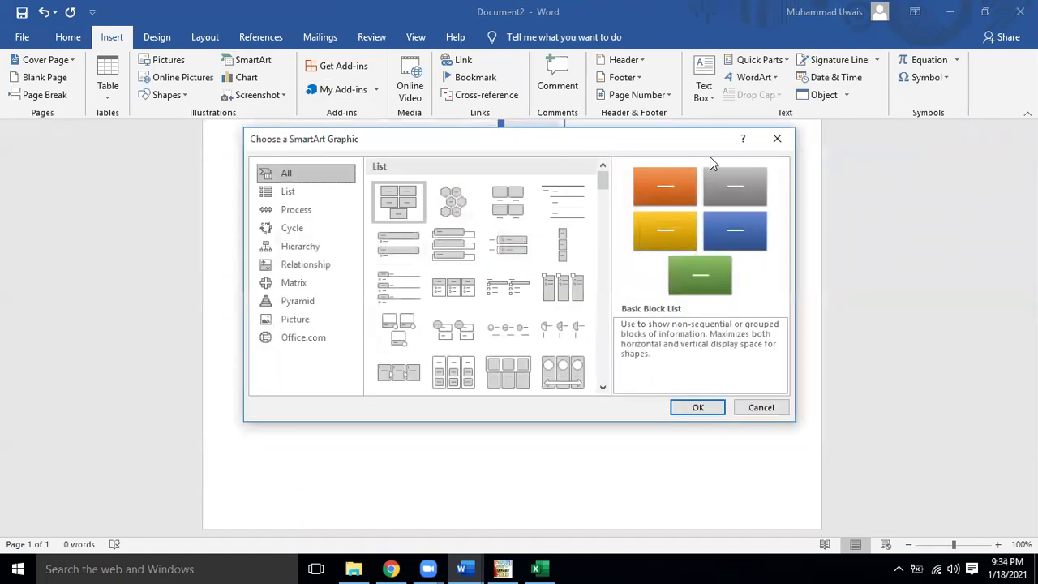
left_click(778, 140)
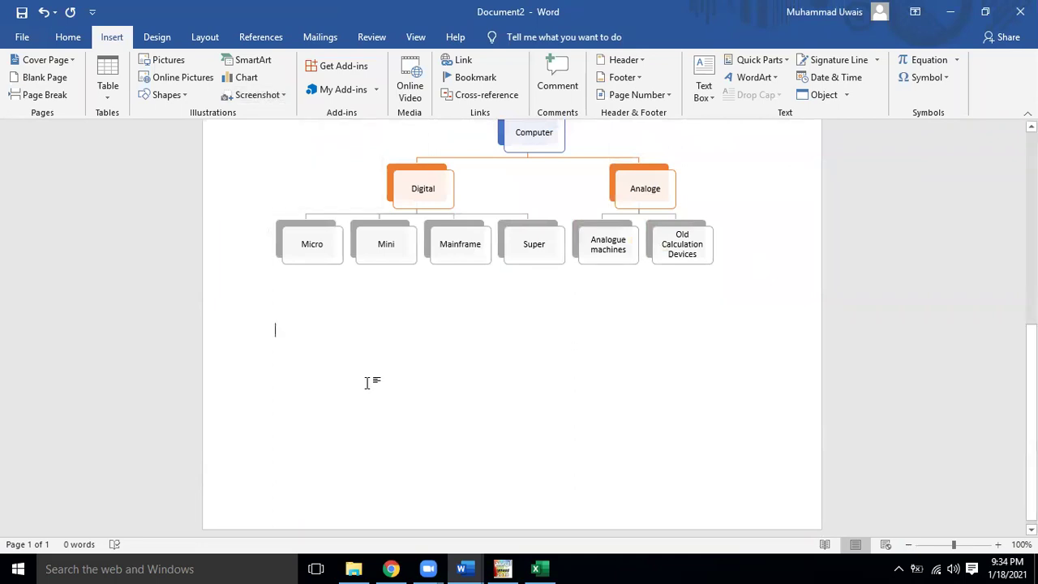
Step: Browse the SmartArt categories from List through Office.com, then cancel without inserting anything
left_click(253, 61)
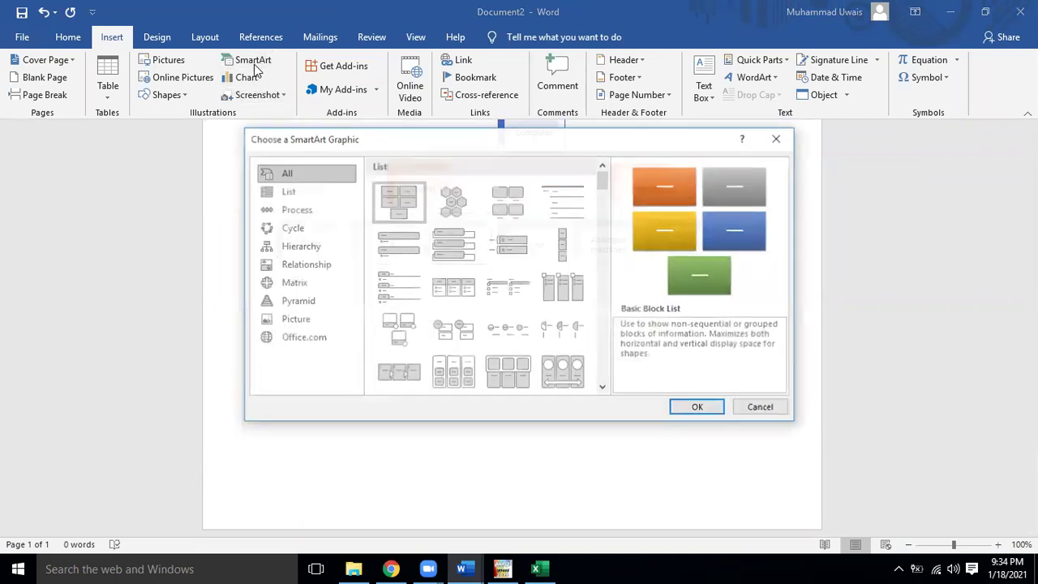
left_click(298, 193)
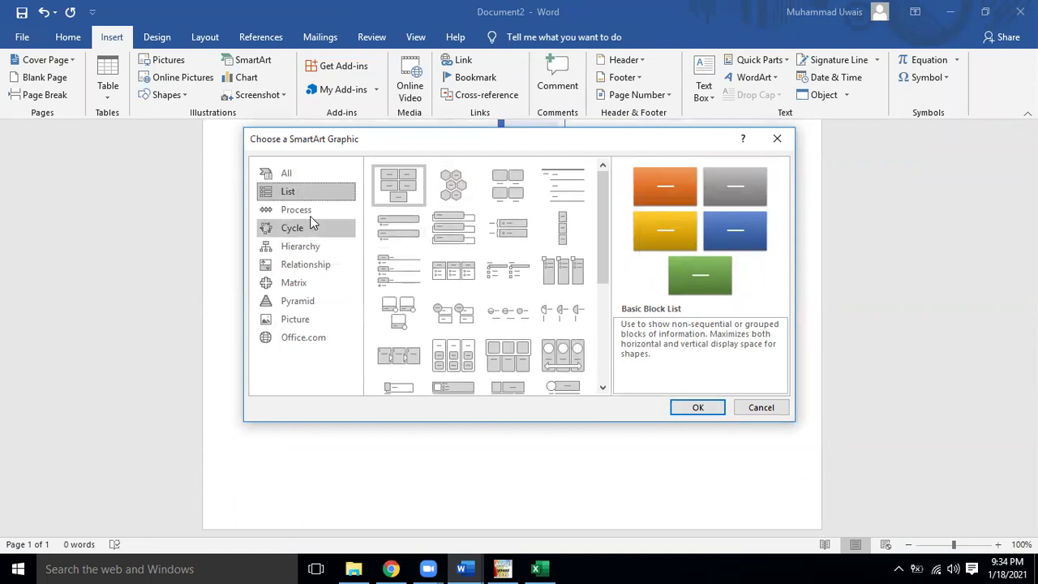
left_click(312, 212)
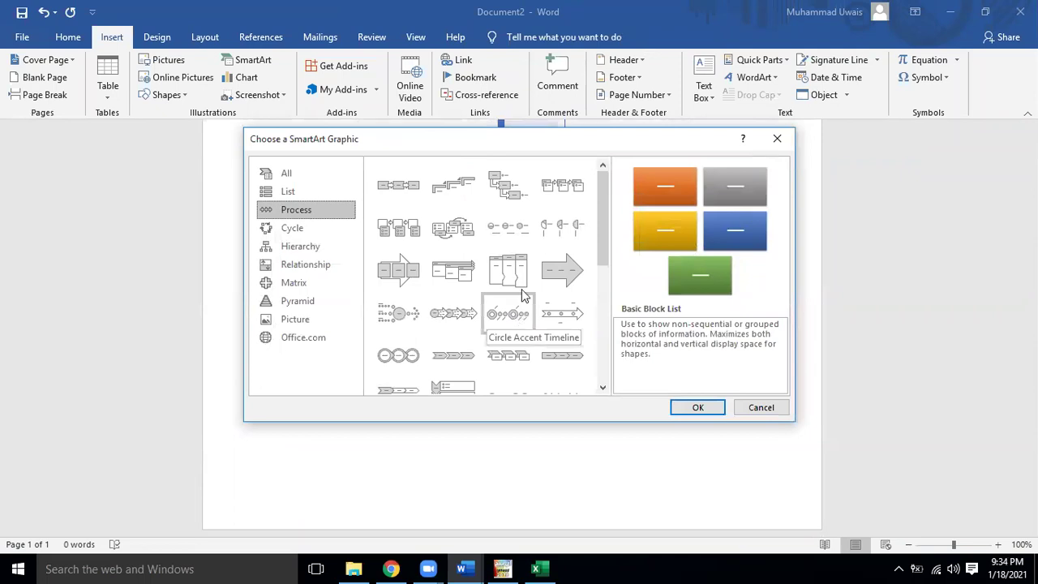
left_click(288, 232)
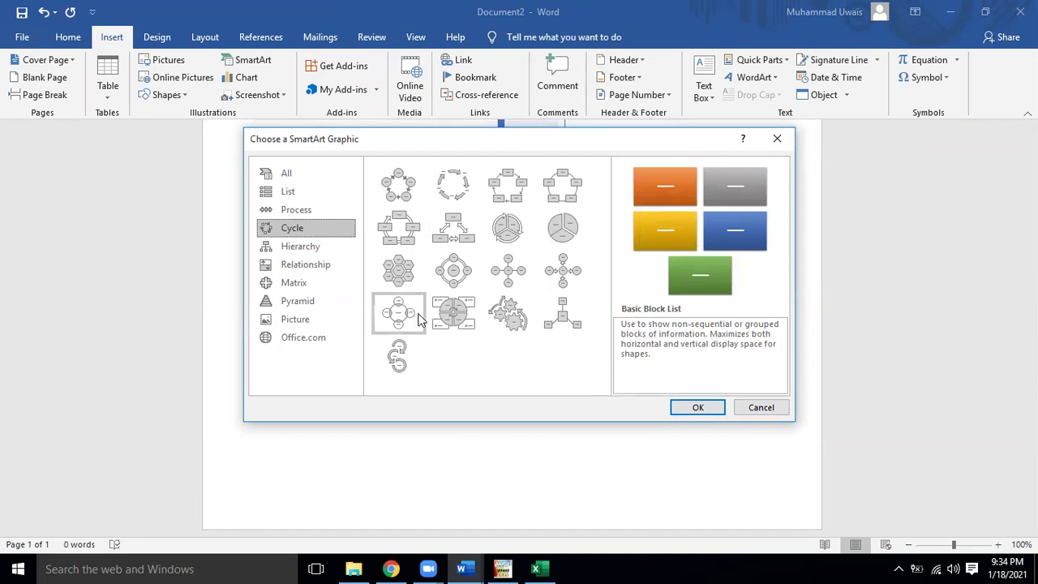
left_click(301, 247)
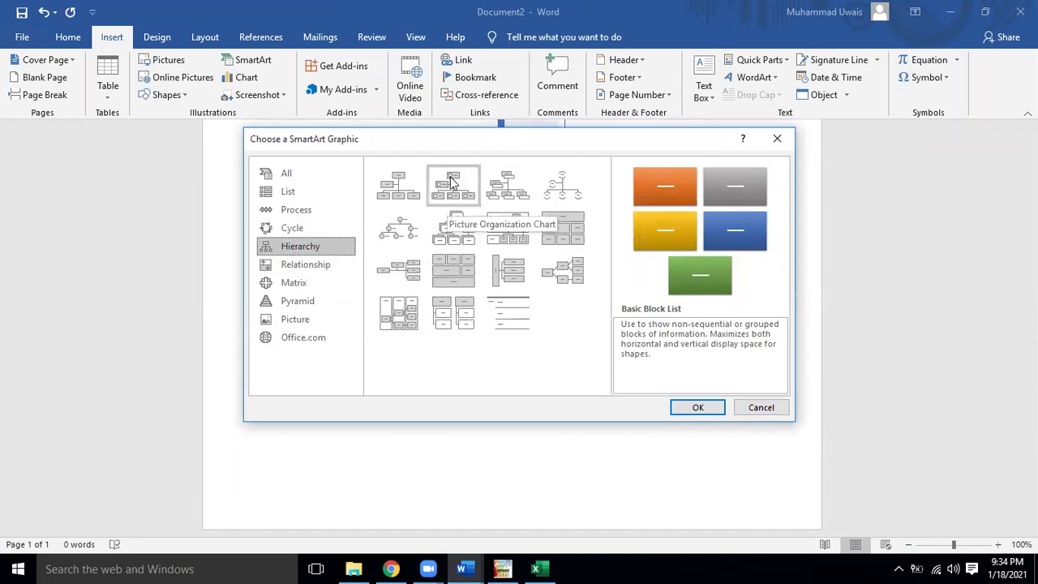
left_click(323, 268)
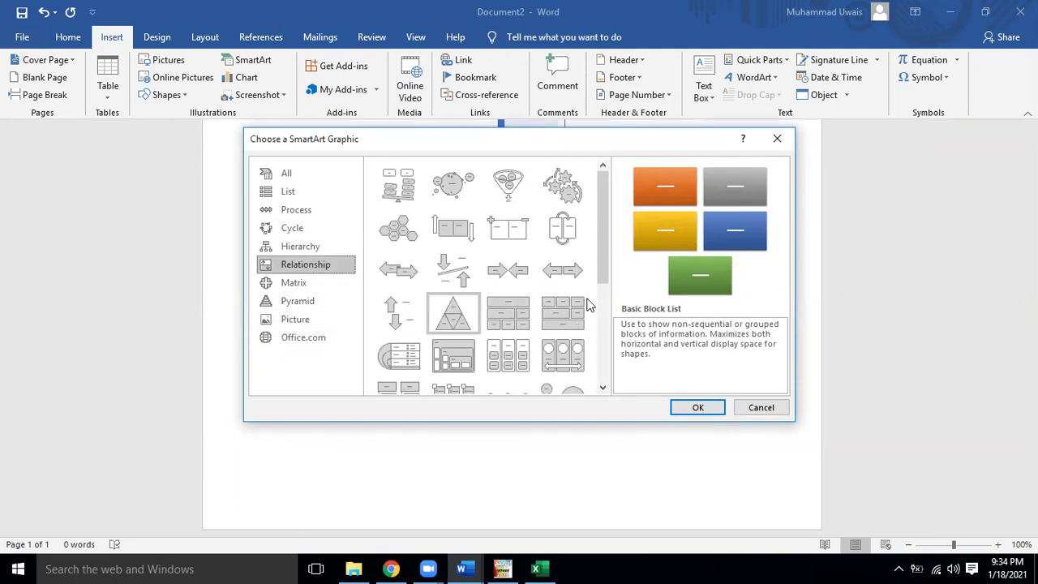
left_click_drag(601, 250, 604, 385)
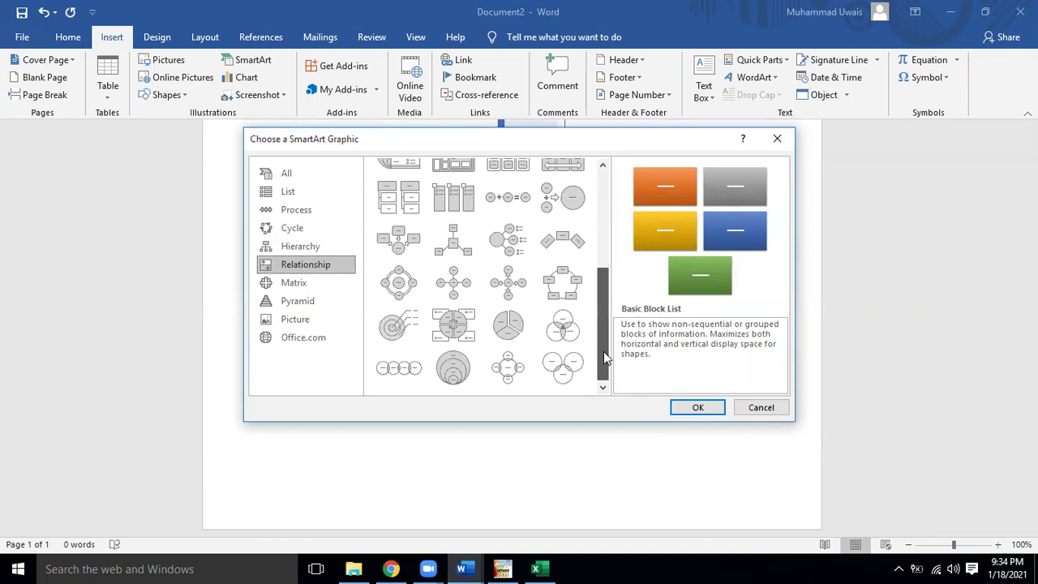
left_click(313, 285)
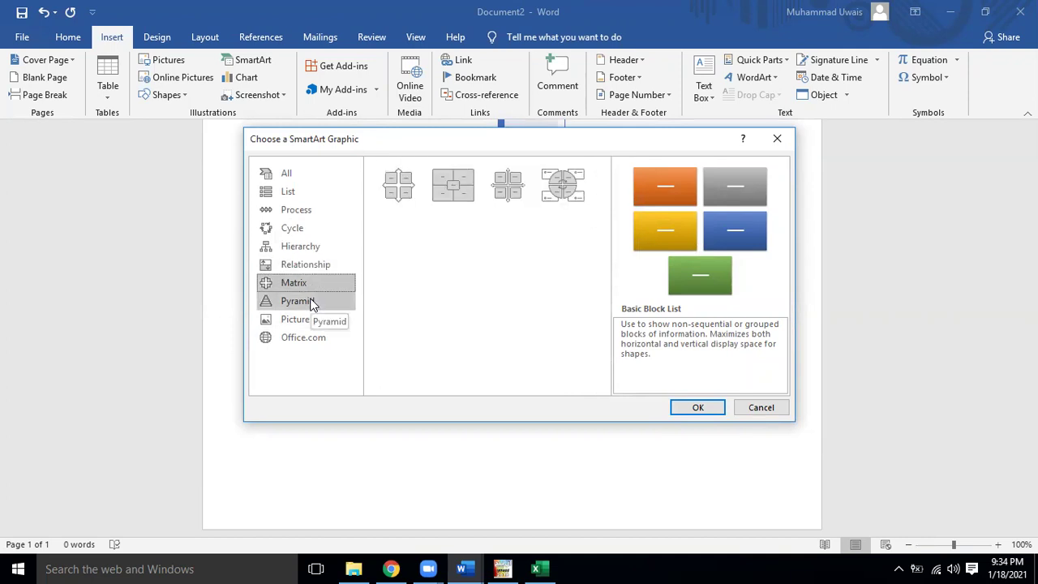
left_click(311, 303)
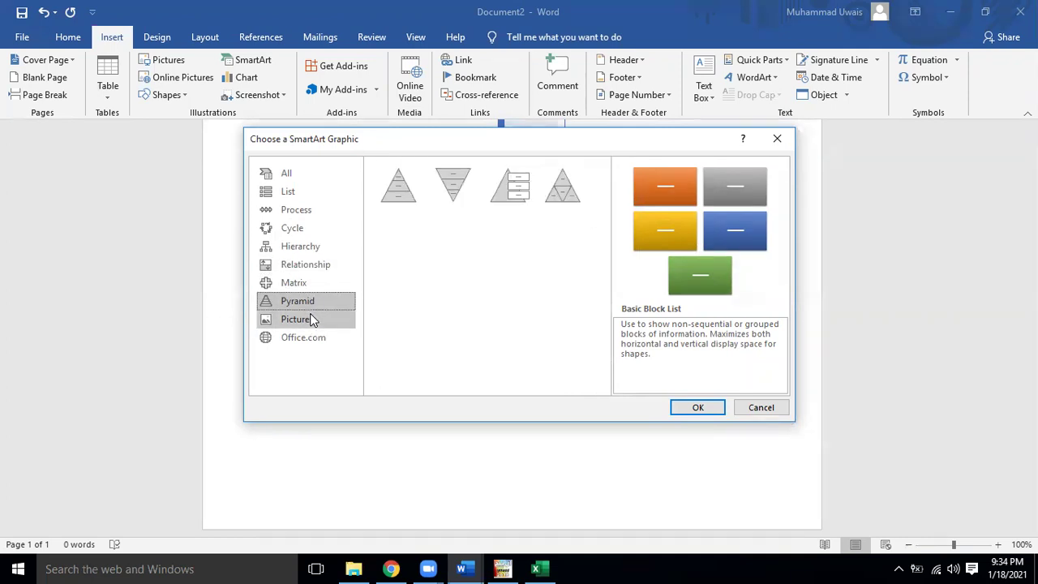
left_click(311, 318)
left_click(312, 344)
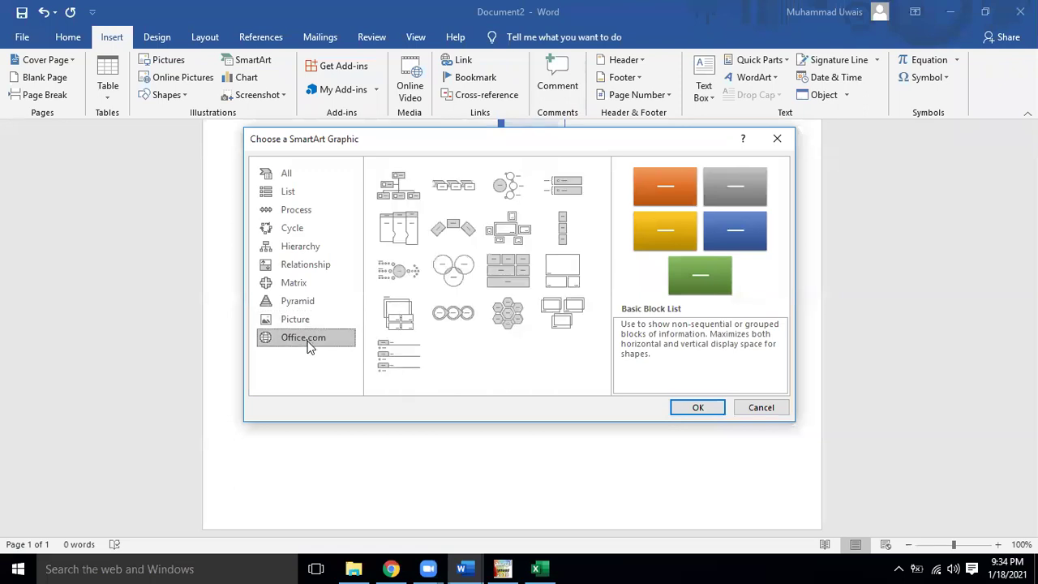
left_click(753, 408)
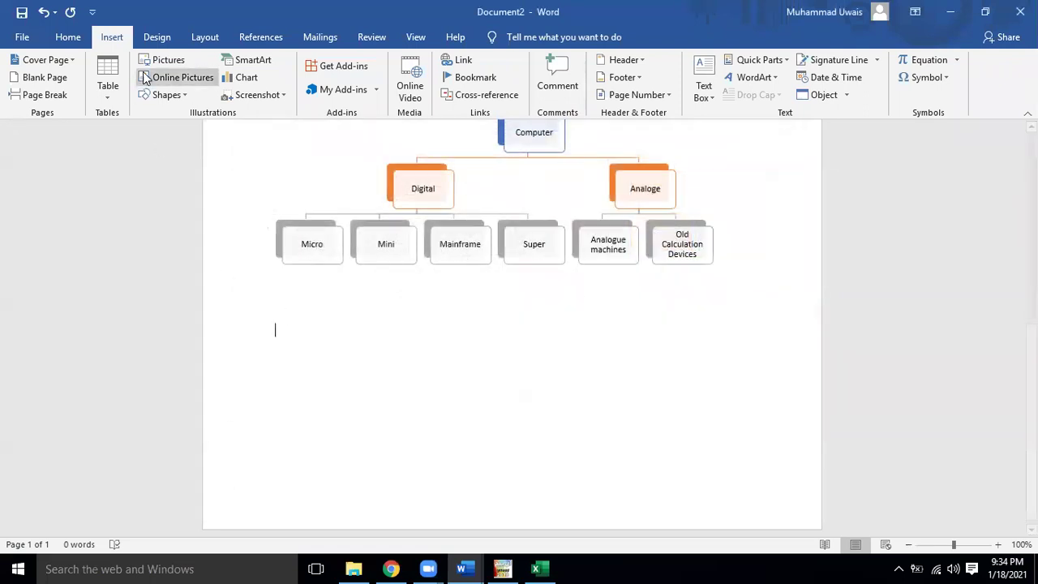
Step: Insert the SectionB Excel attendance window as a screenshot on page 2 and place the cursor after it
left_click(287, 98)
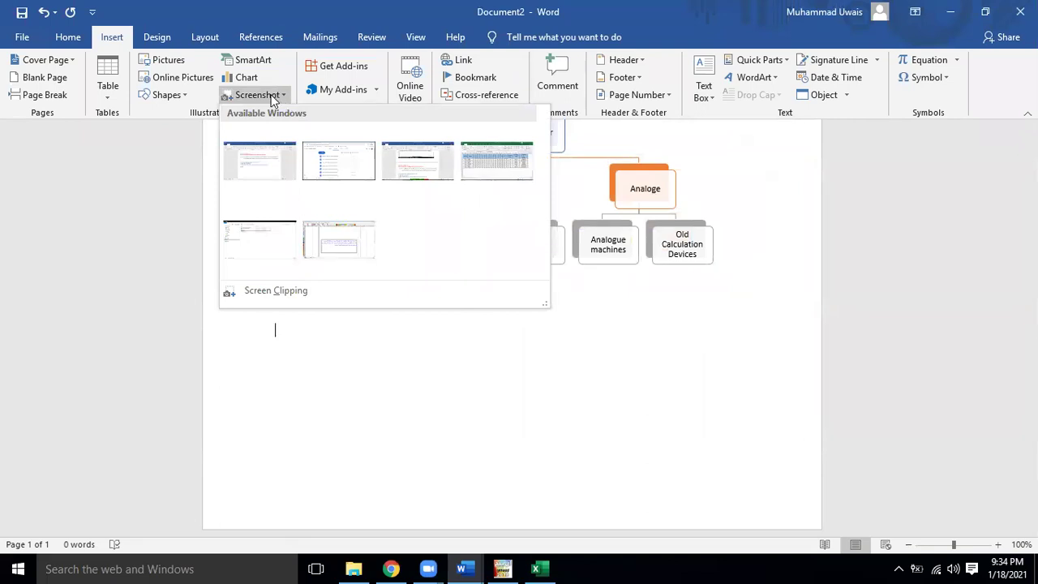
left_click(361, 340)
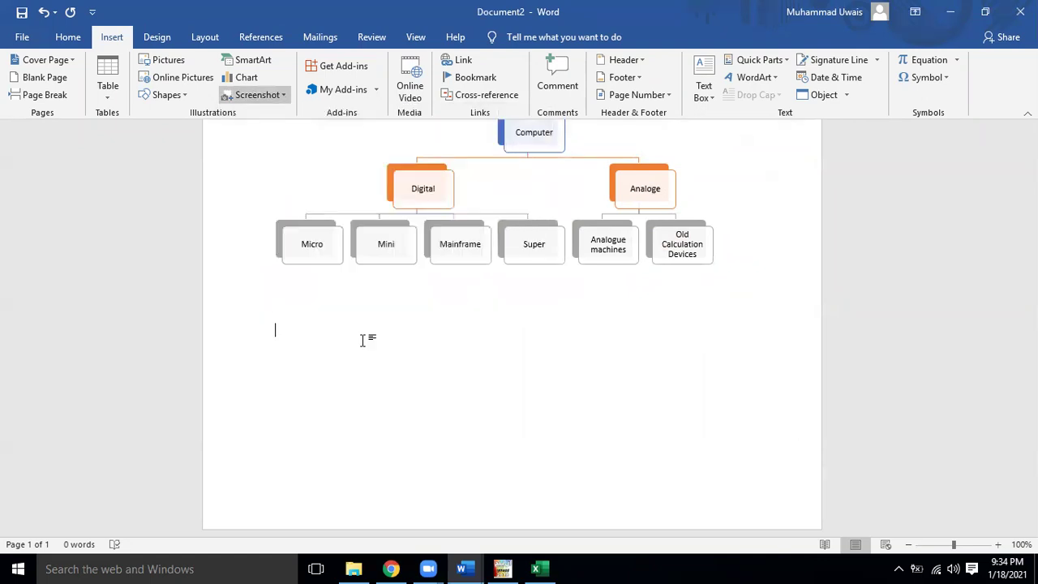
left_click(265, 94)
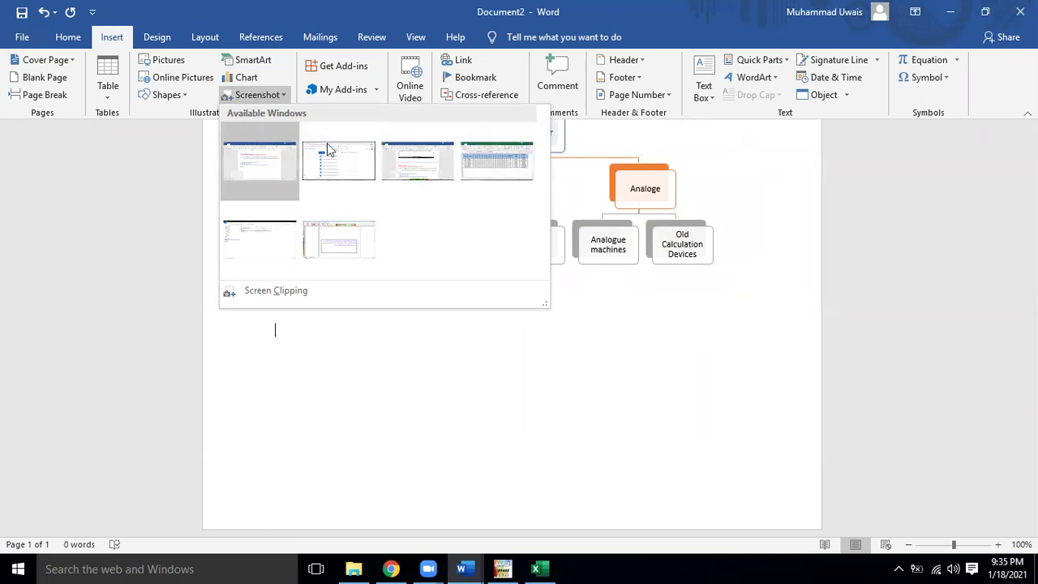
left_click(492, 179)
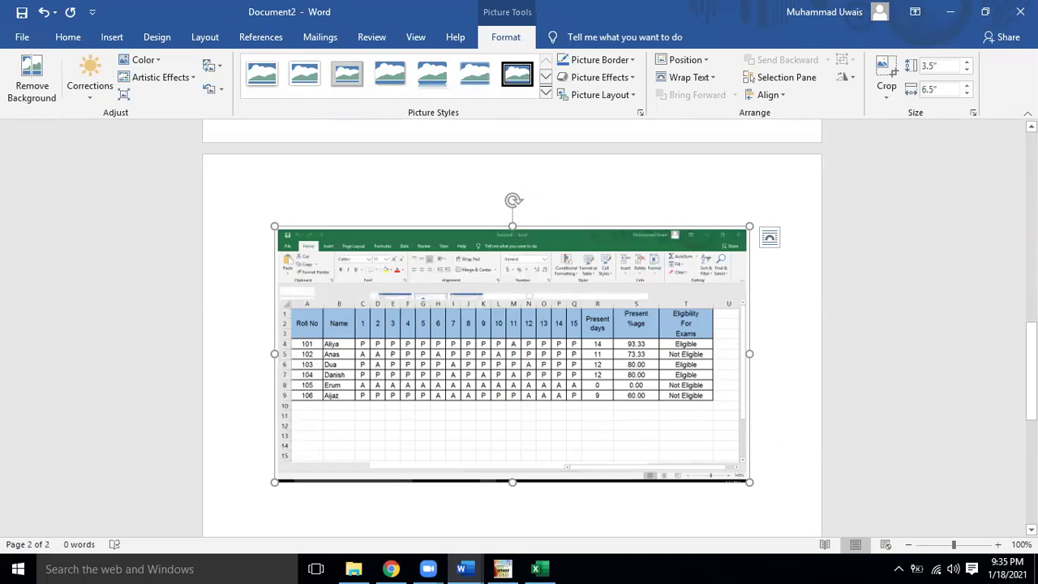
scroll(833, 307, "down", 4)
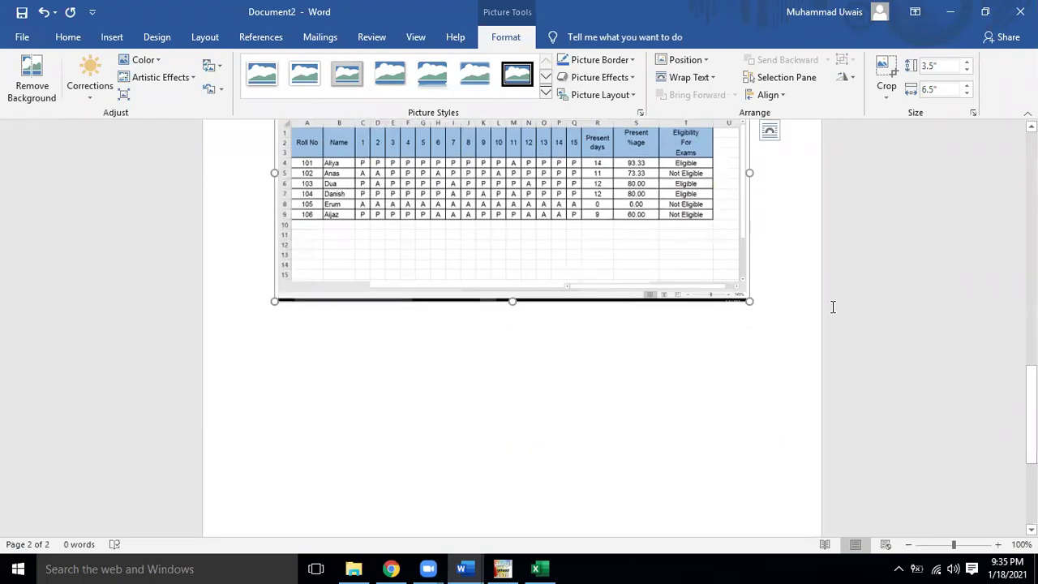
left_click(782, 298)
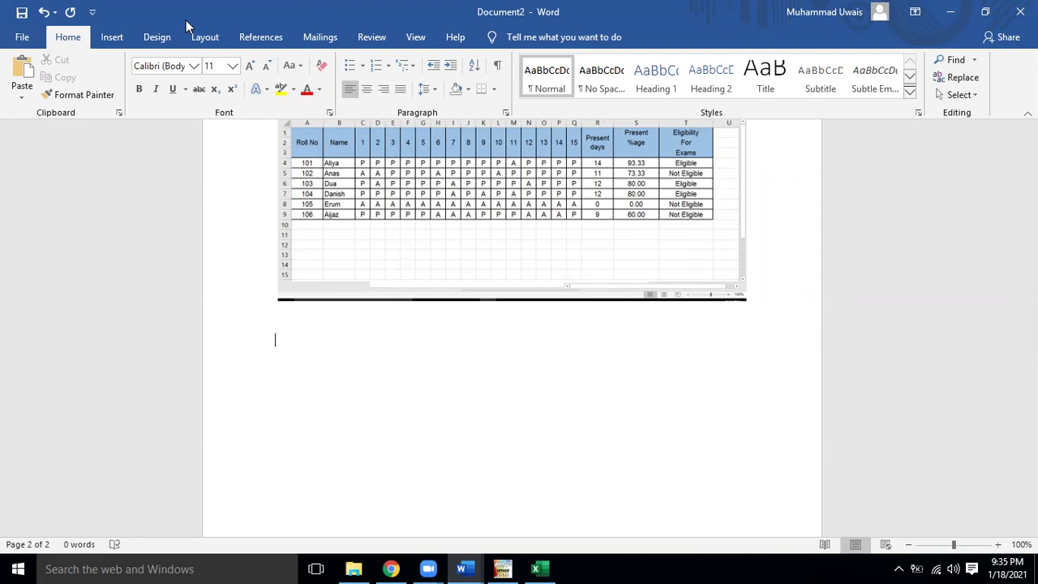
Step: Screen-clip the SECTION – C heading from the question paper into the document
left_click(112, 37)
left_click(279, 95)
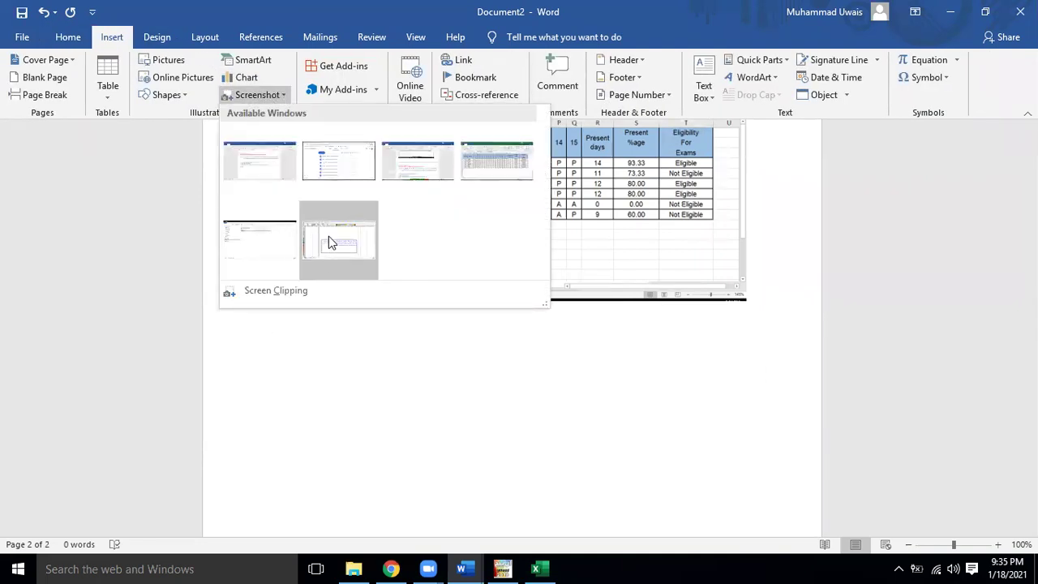
left_click(231, 295)
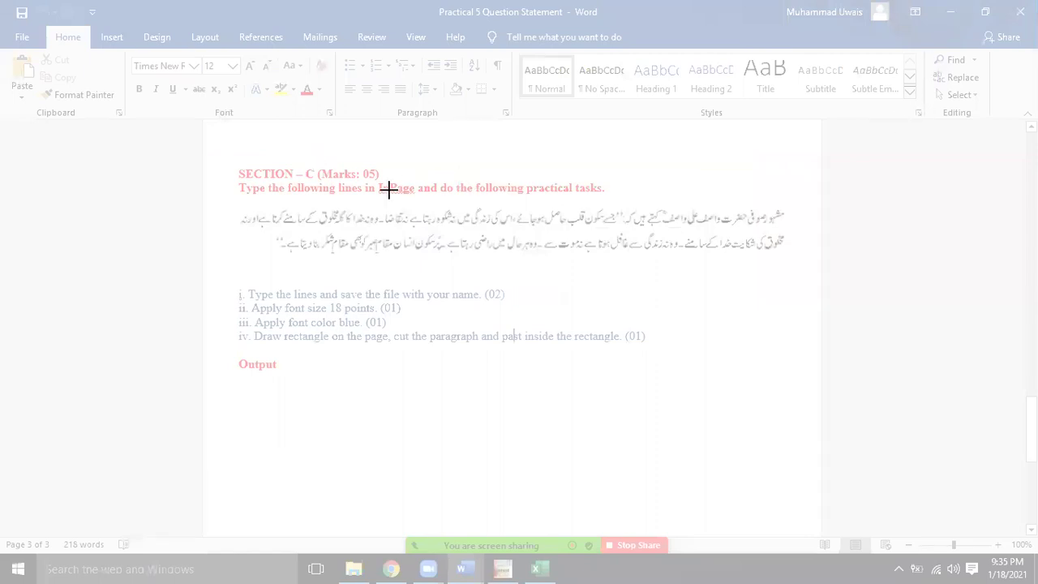
left_click_drag(236, 164, 622, 201)
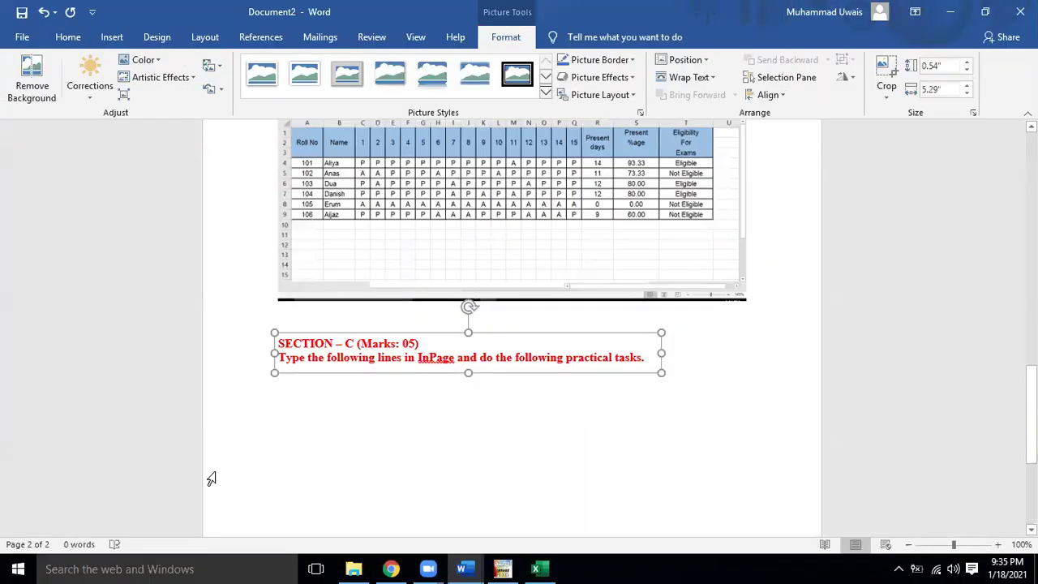
left_click(726, 348)
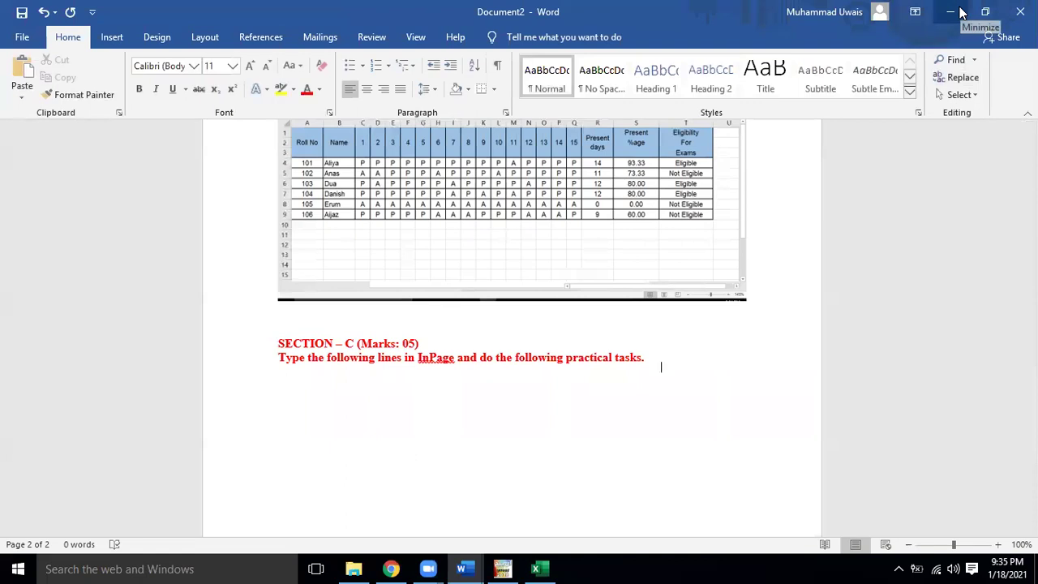
scroll(612, 325, "up", 2)
scroll(612, 324, "down", 3)
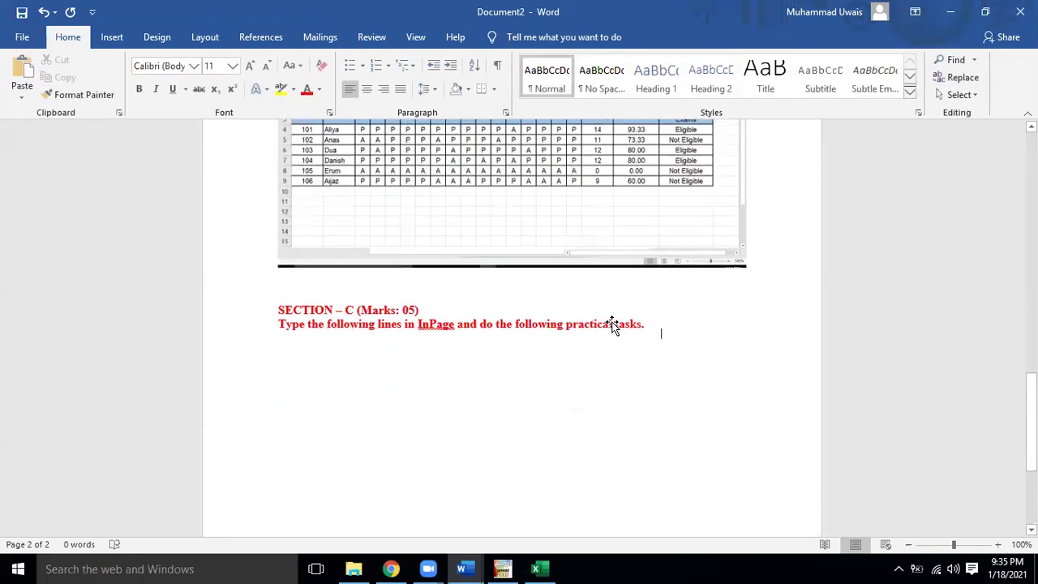
Step: Insert a screen clipping of part of the Practical 5 question window below the Section C clip
left_click(111, 37)
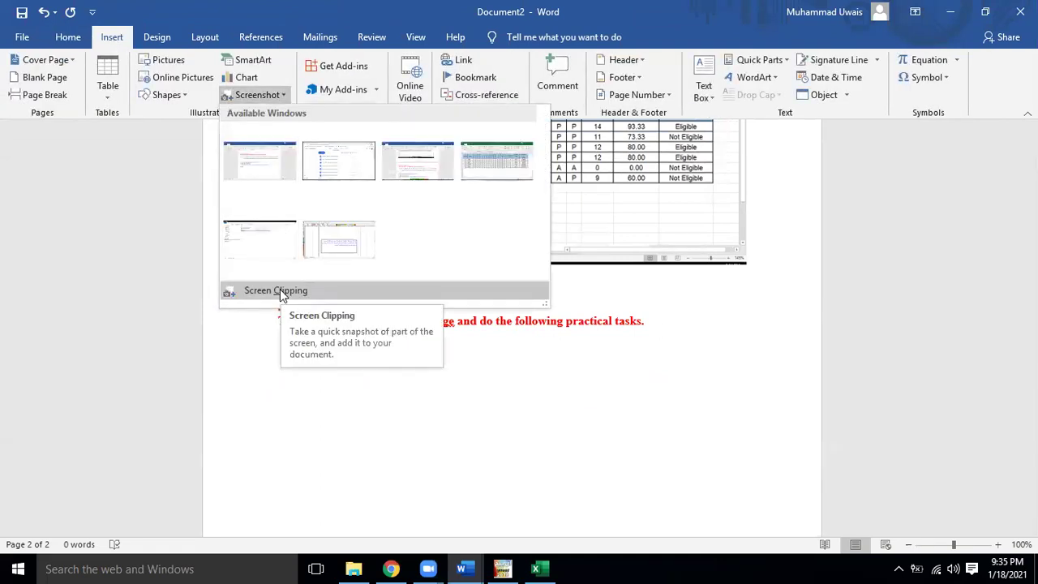
left_click(280, 291)
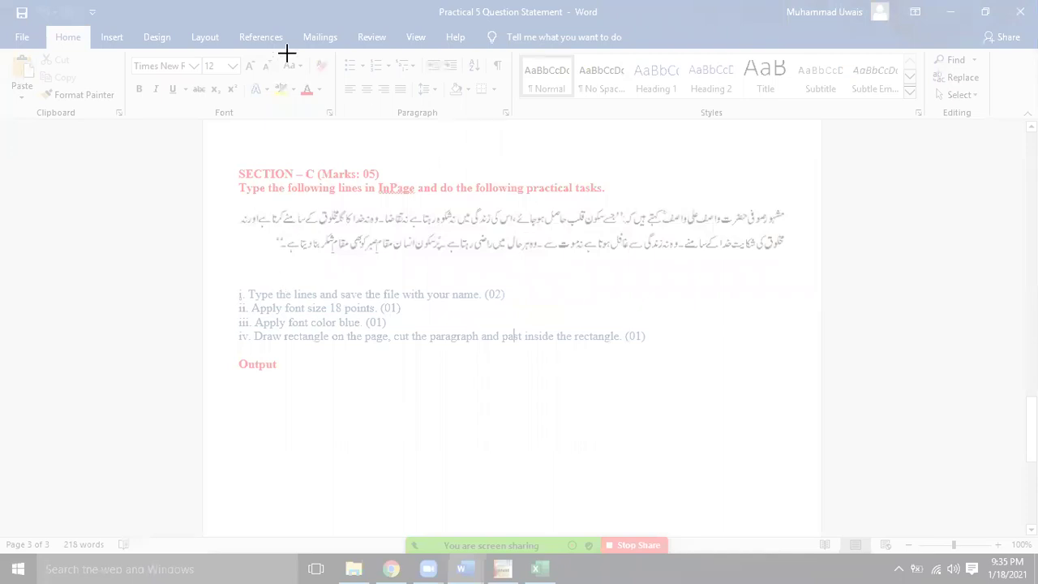
left_click_drag(95, 28, 224, 107)
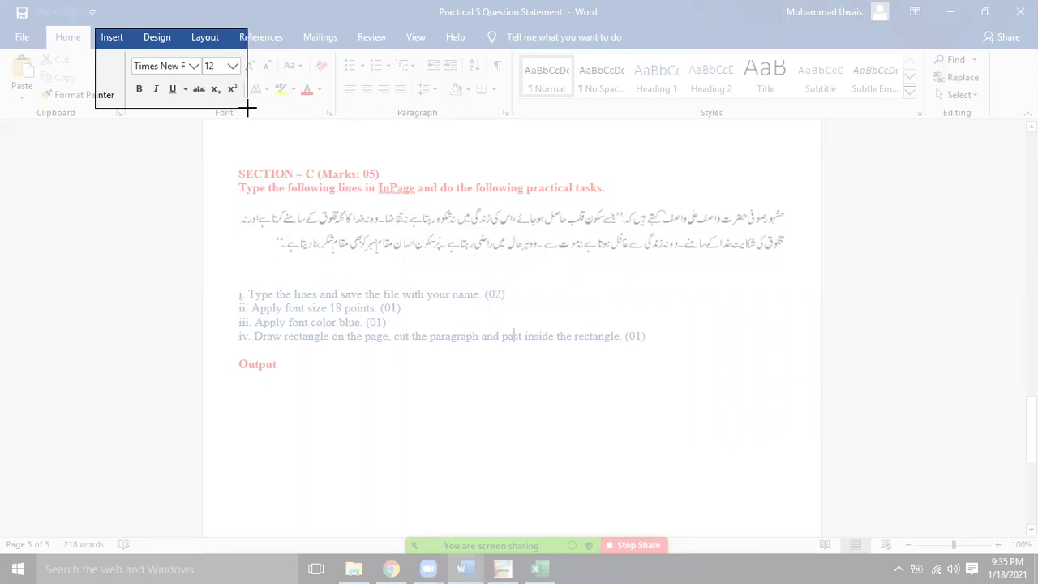
left_click_drag(223, 107, 241, 107)
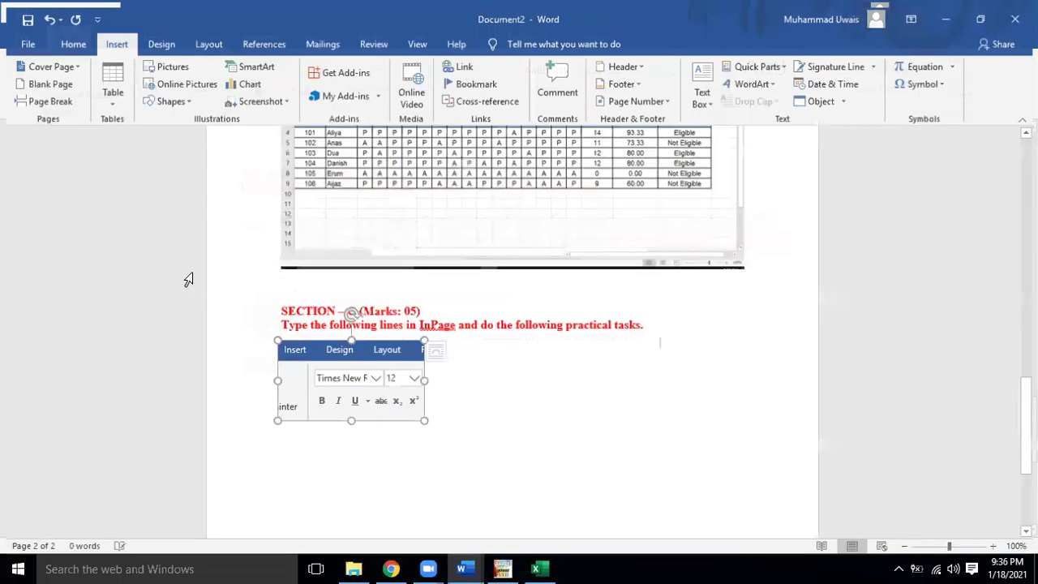
left_click(567, 385)
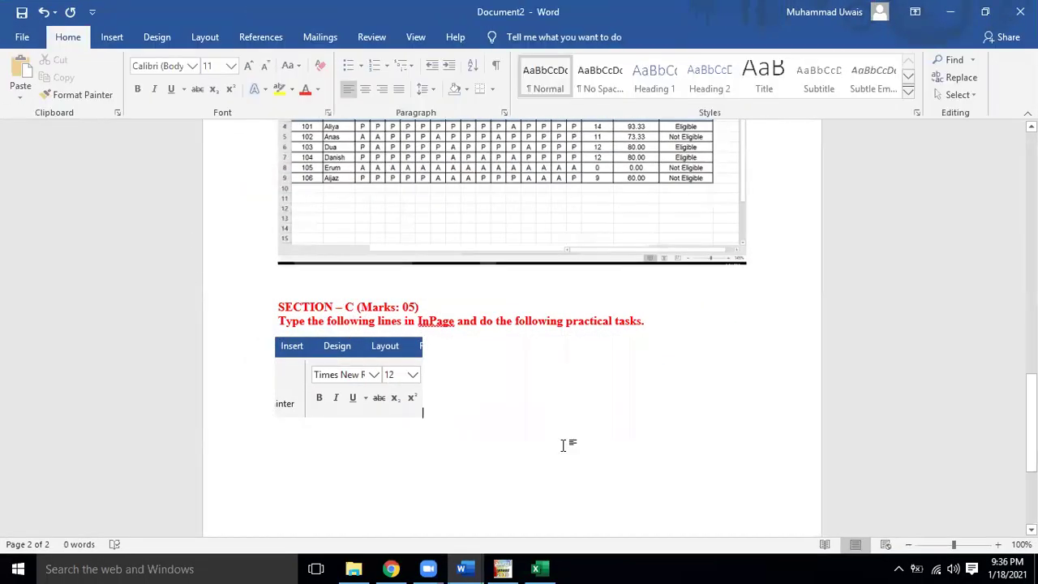
Step: Open google.com in a new Chrome tab and search for 'computer'
key("alt+Tab")
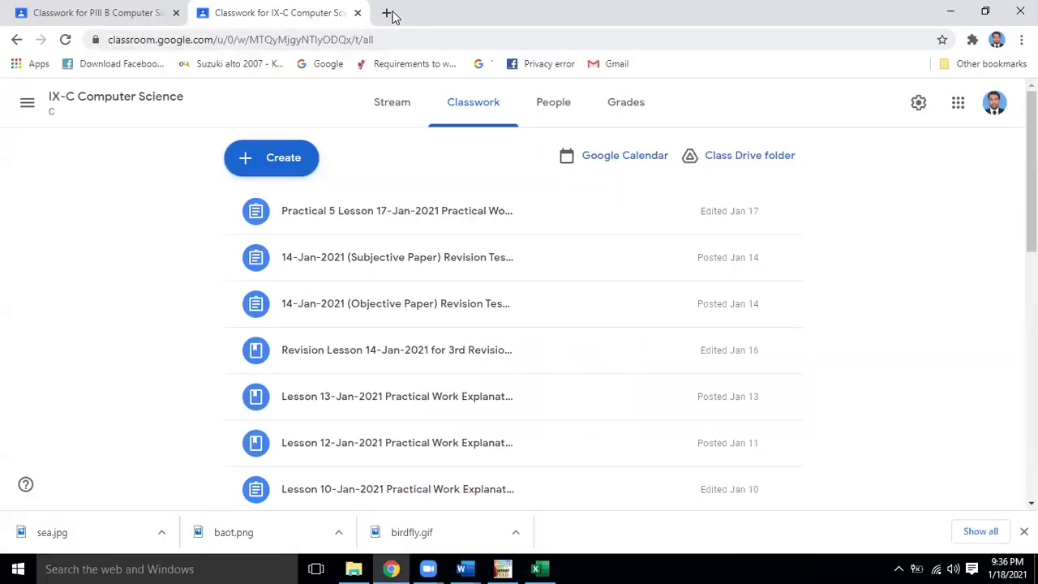
left_click(391, 569)
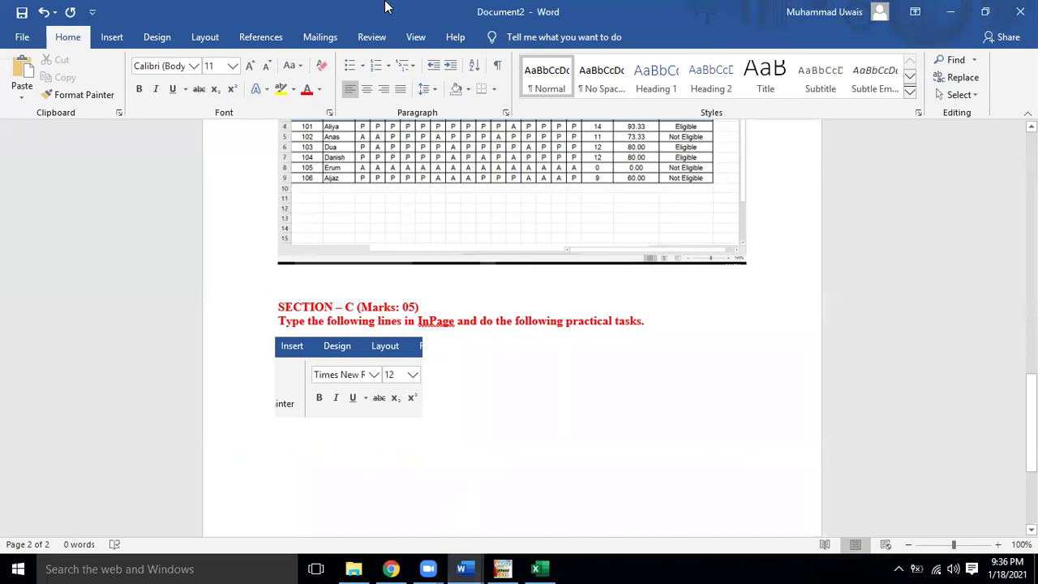
key("alt+Tab")
key("ctrl+t")
type("g")
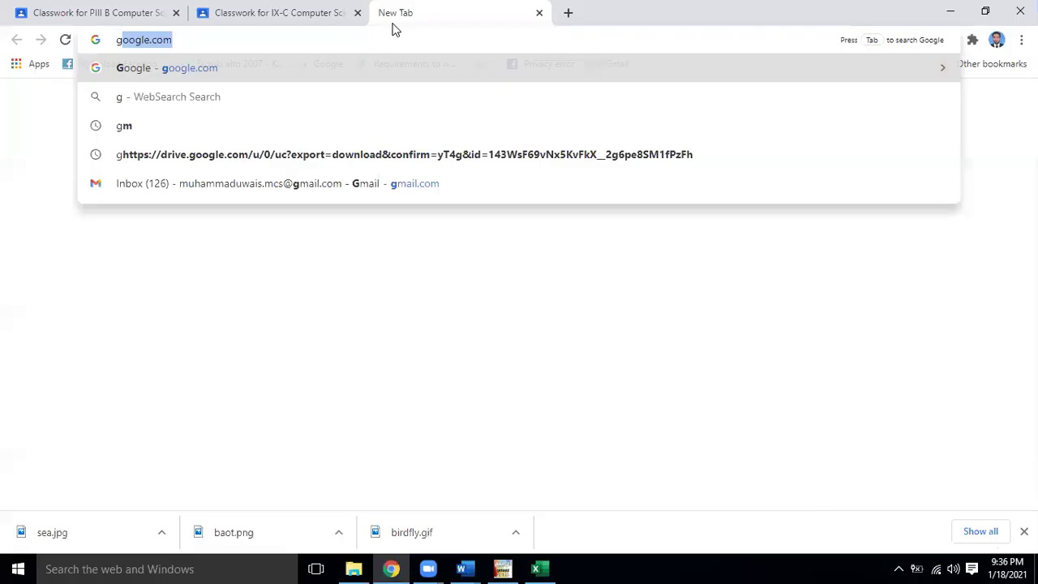
key("Return")
type("c")
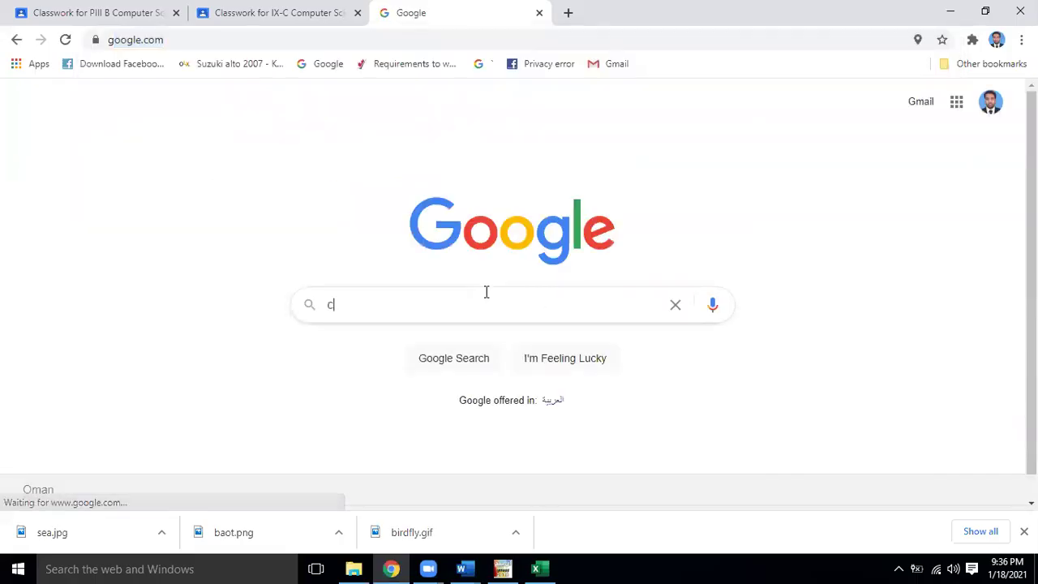
type("omputer'")
key("Return")
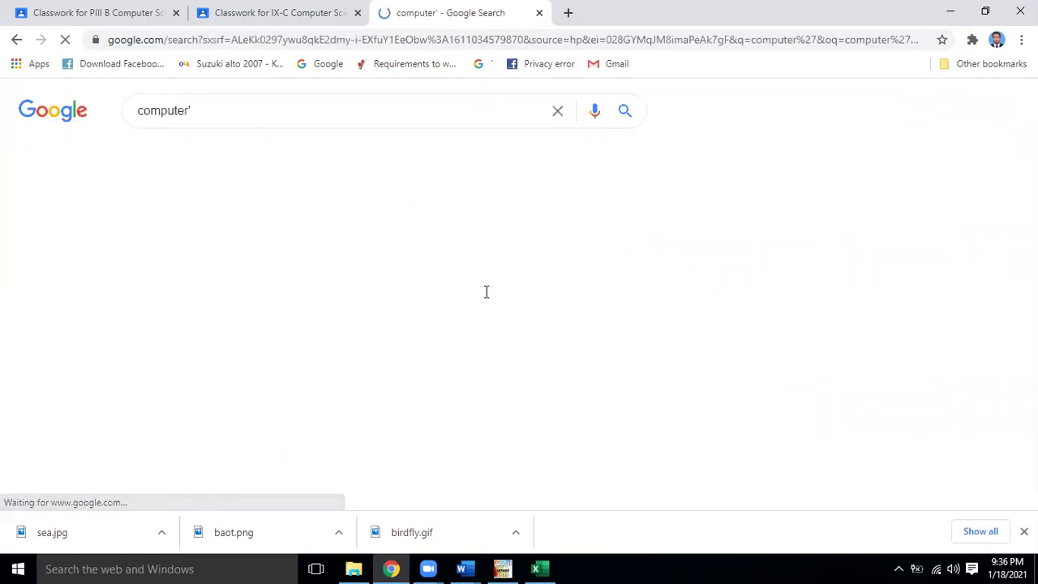
Step: Correct the mistyped query to 'computer', rerun it, and switch back to Document2 in Word
left_click(201, 108)
mouse_move(200, 108)
left_mouse_down()
mouse_move(162, 108)
mouse_move(181, 109)
left_mouse_up()
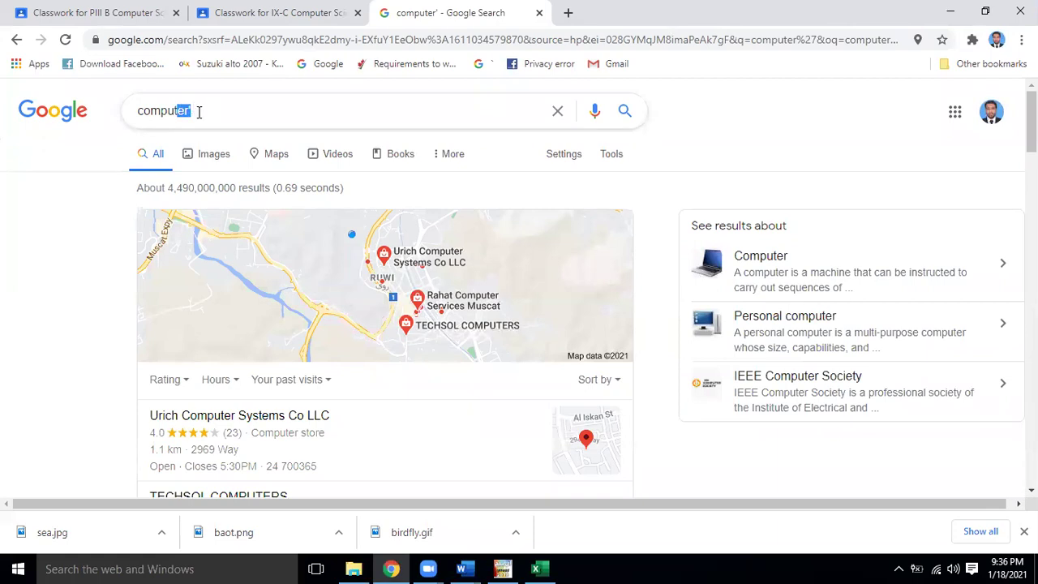
left_click(209, 116)
key("Return")
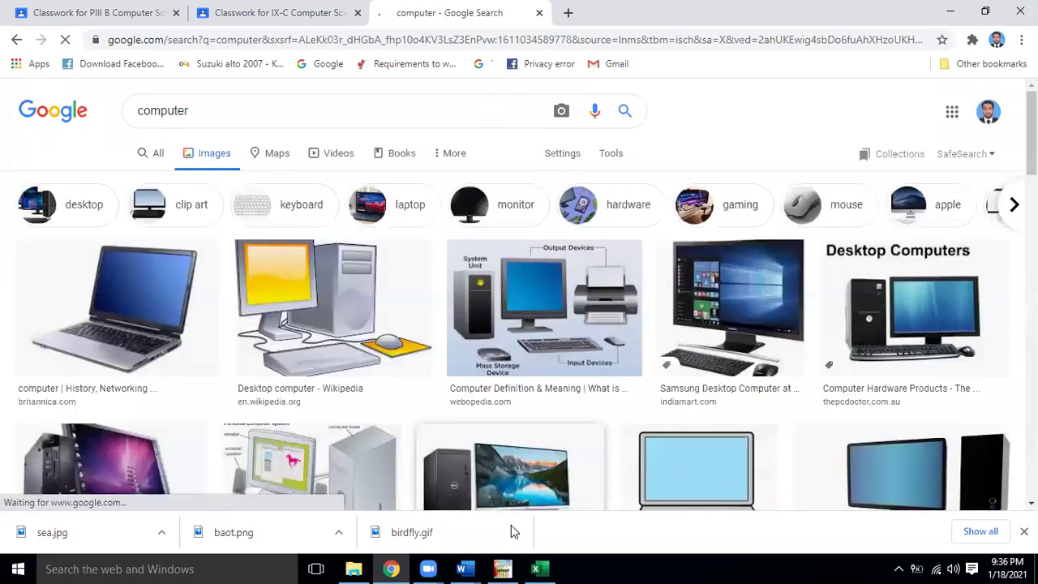
left_click(485, 562)
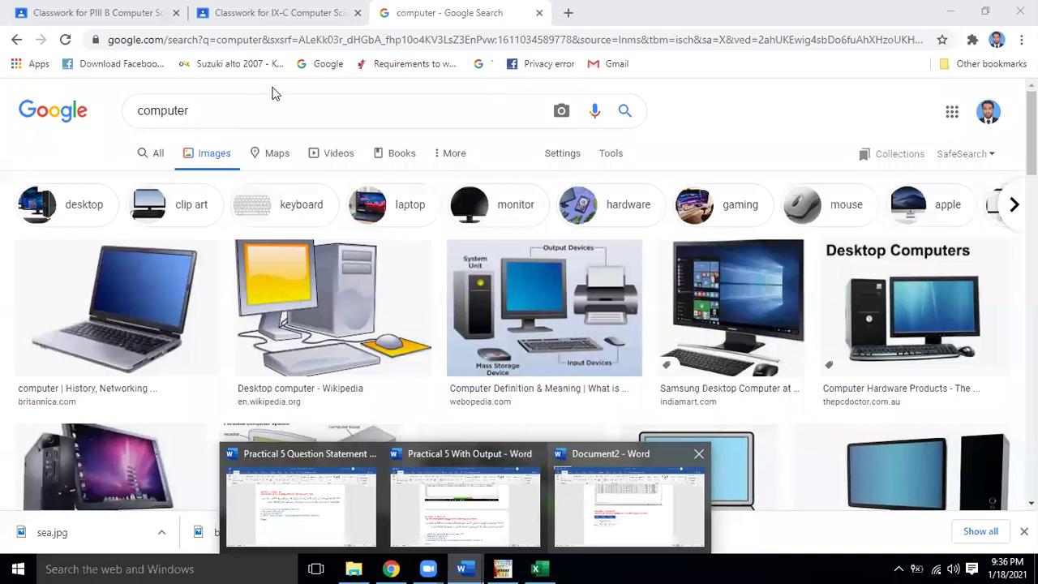
key("alt+Tab")
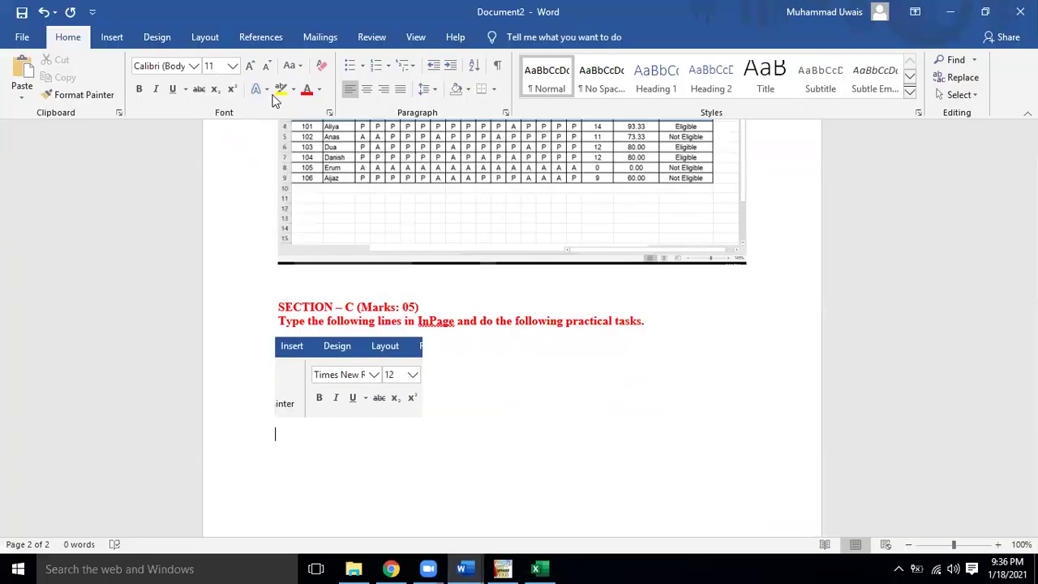
Step: Clip the Samsung desktop monitor image from Chrome into Document2 and start a new line below it
scroll(280, 99, "down", 1)
left_click(278, 95)
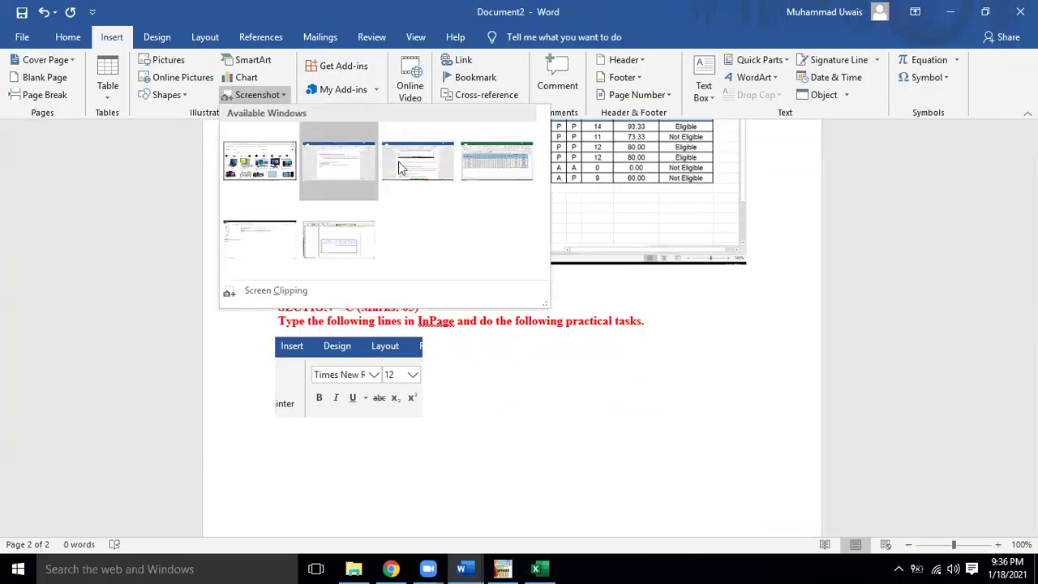
left_click(288, 291)
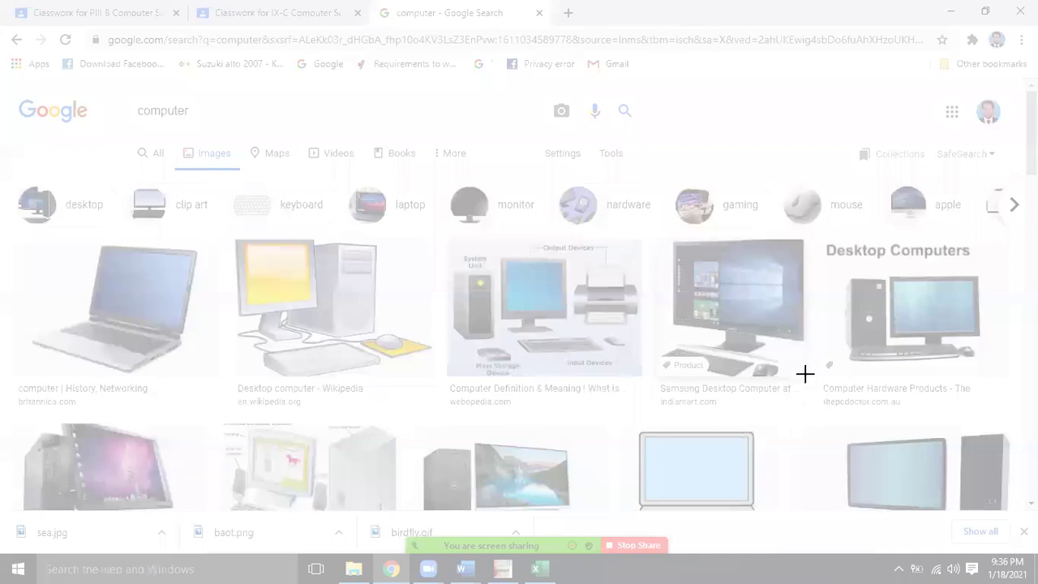
mouse_move(671, 238)
left_mouse_down()
mouse_move(780, 360)
mouse_move(806, 357)
mouse_move(809, 344)
left_mouse_up()
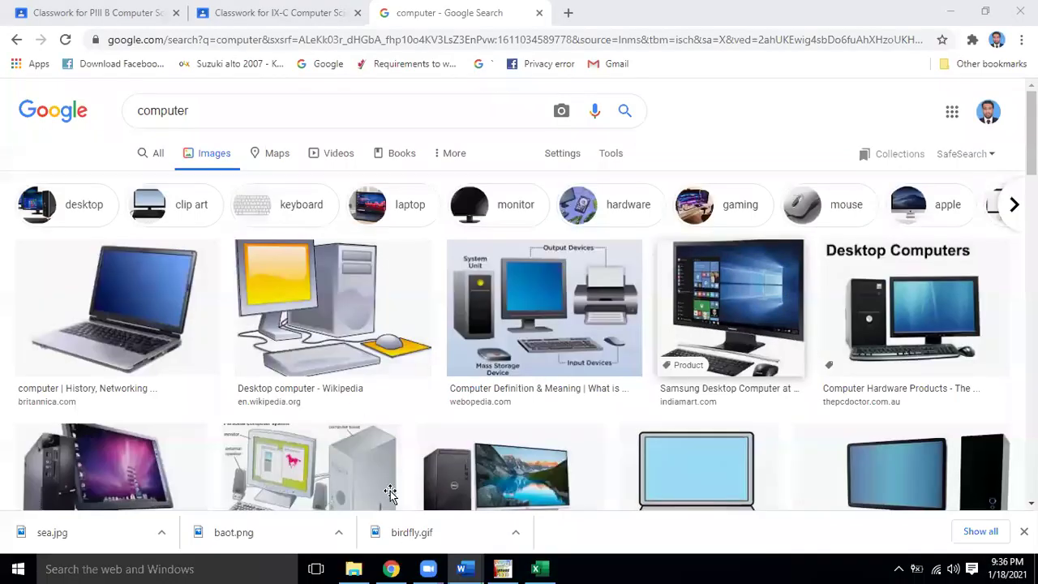
scroll(511, 324, "down", 5)
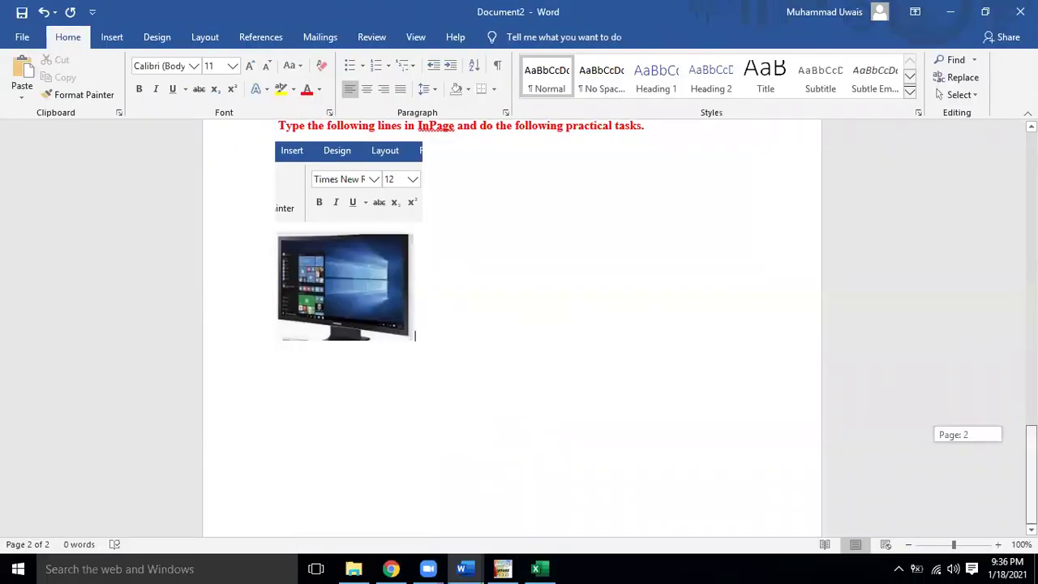
left_click(446, 319)
key("Return")
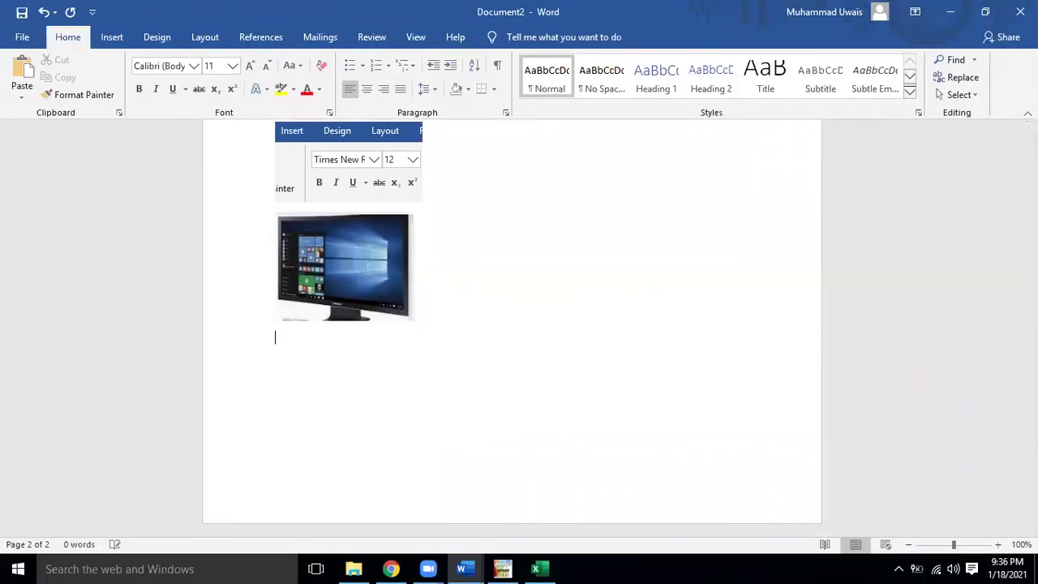
left_click(110, 37)
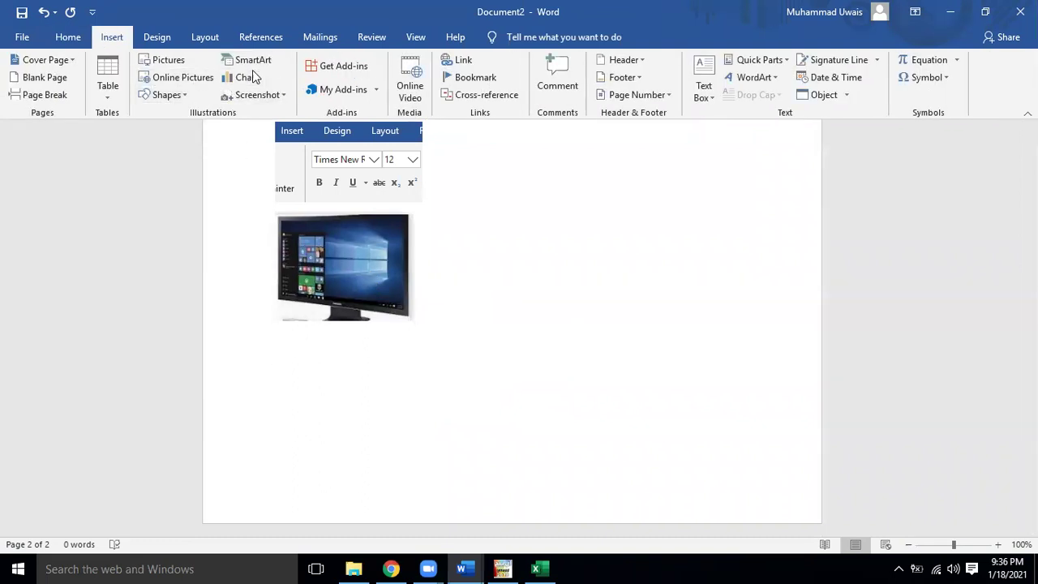
left_click(241, 77)
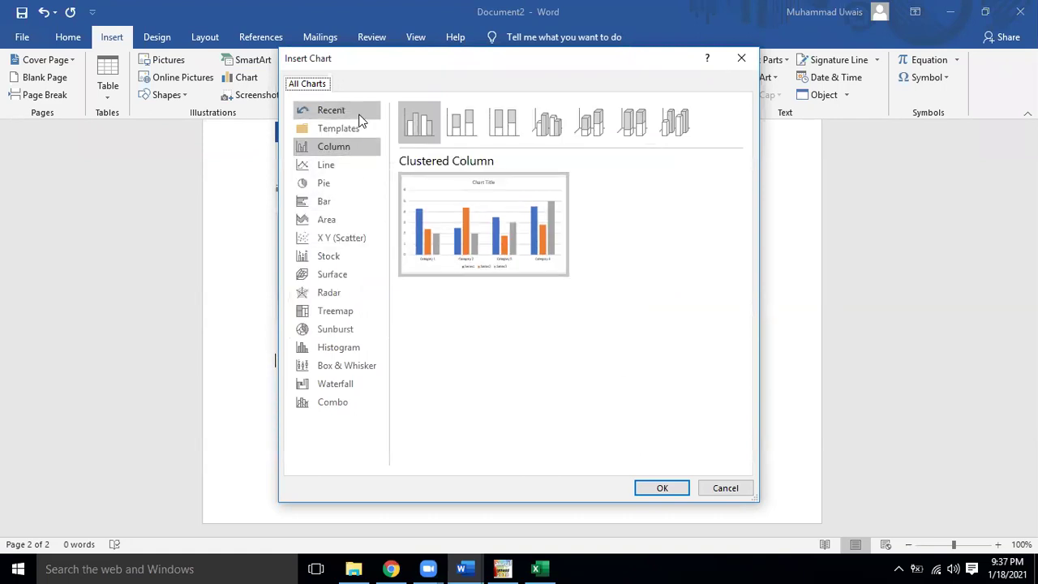
key("Tab")
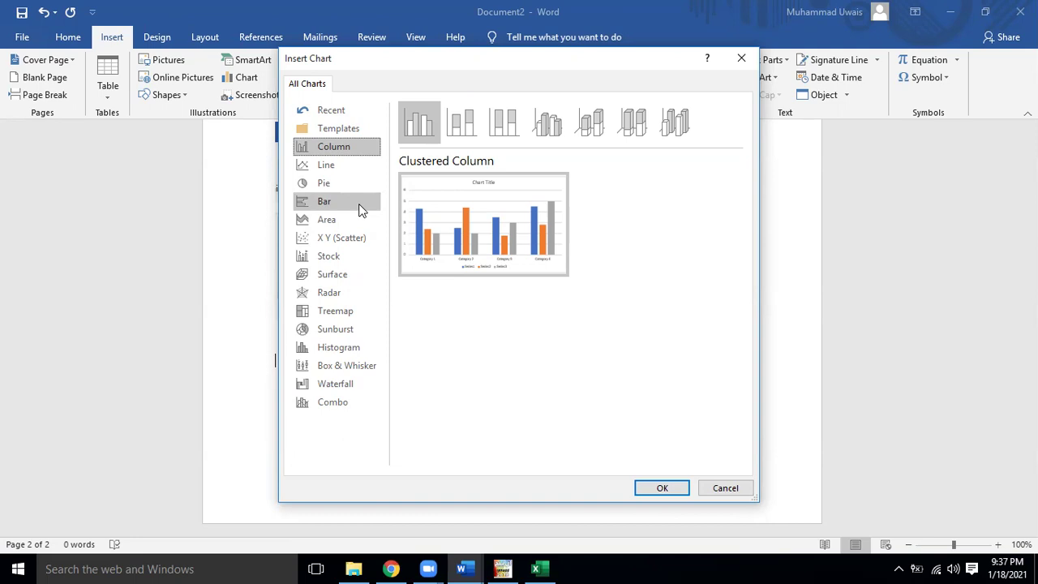
left_click(729, 490)
left_click(522, 343)
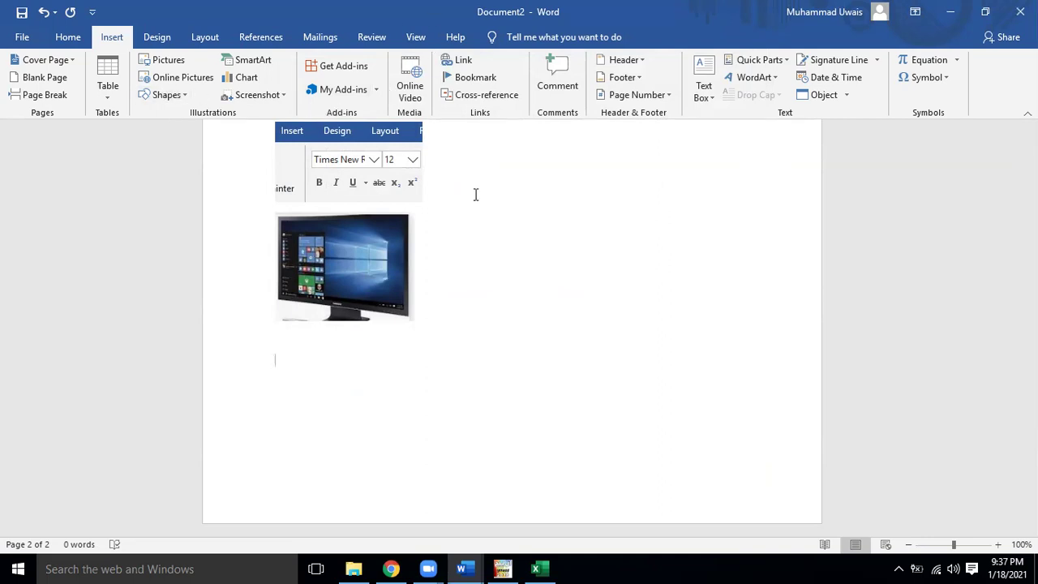
left_click(377, 89)
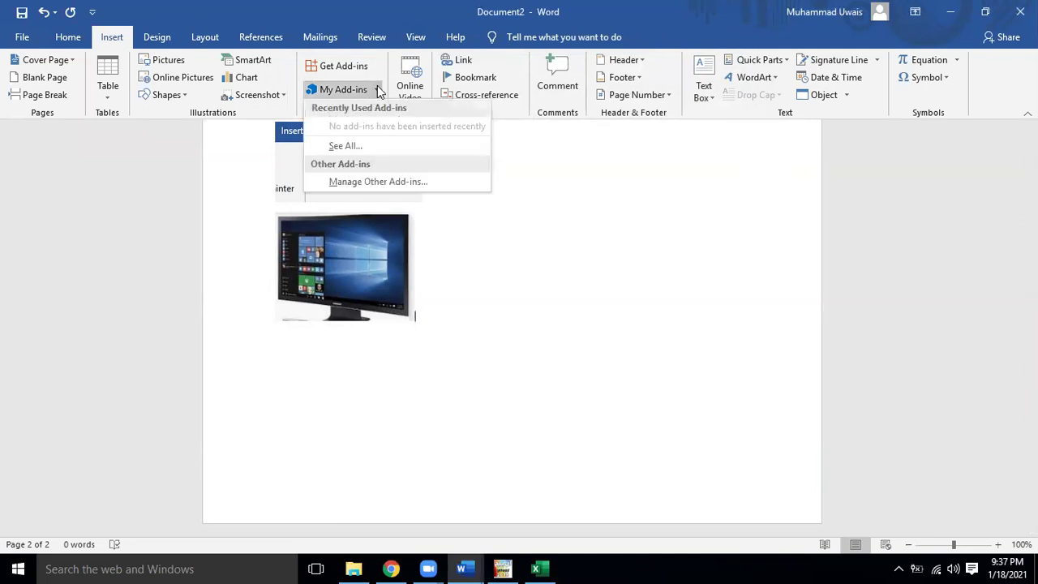
left_click(361, 69)
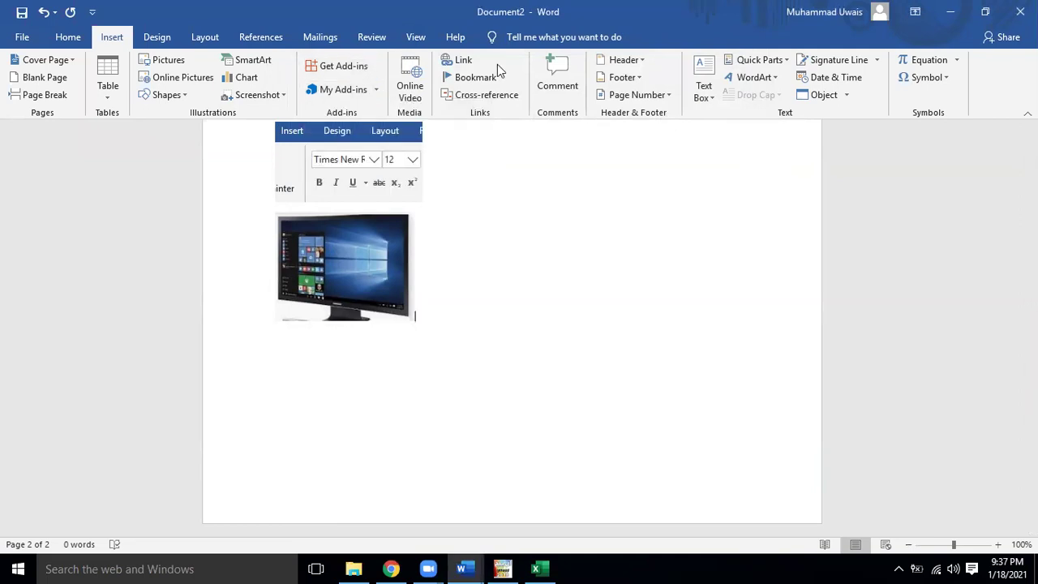
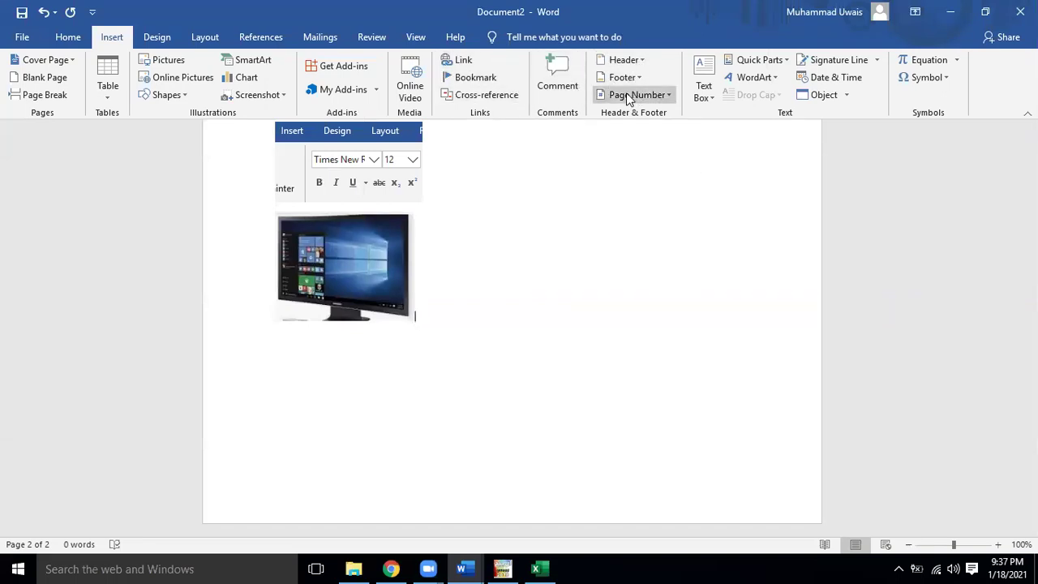
Step: Insert the Bold Numbers 2 'Page X of Y' number centred at the top of the page
left_click(668, 97)
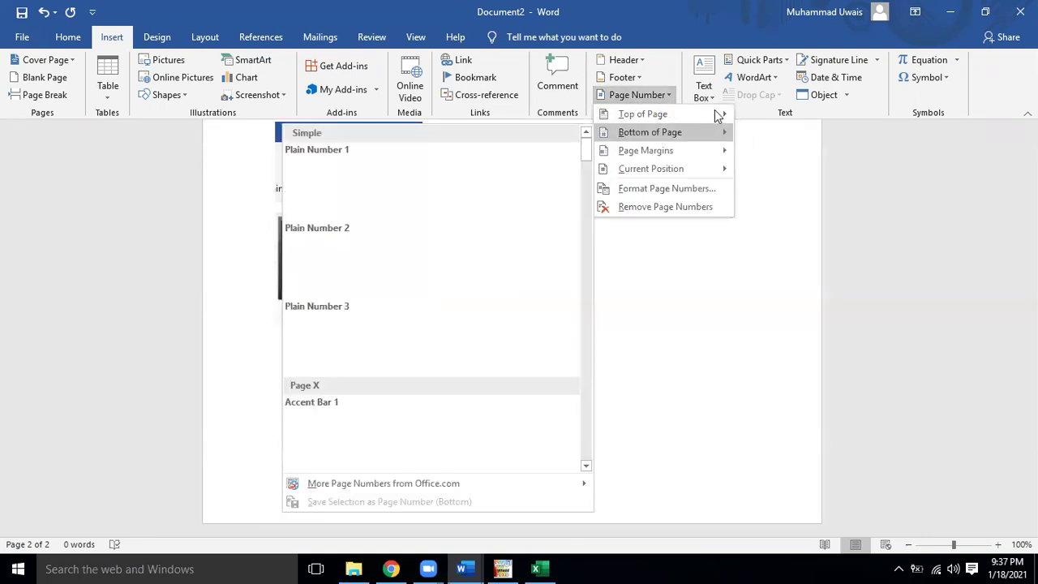
mouse_move(717, 116)
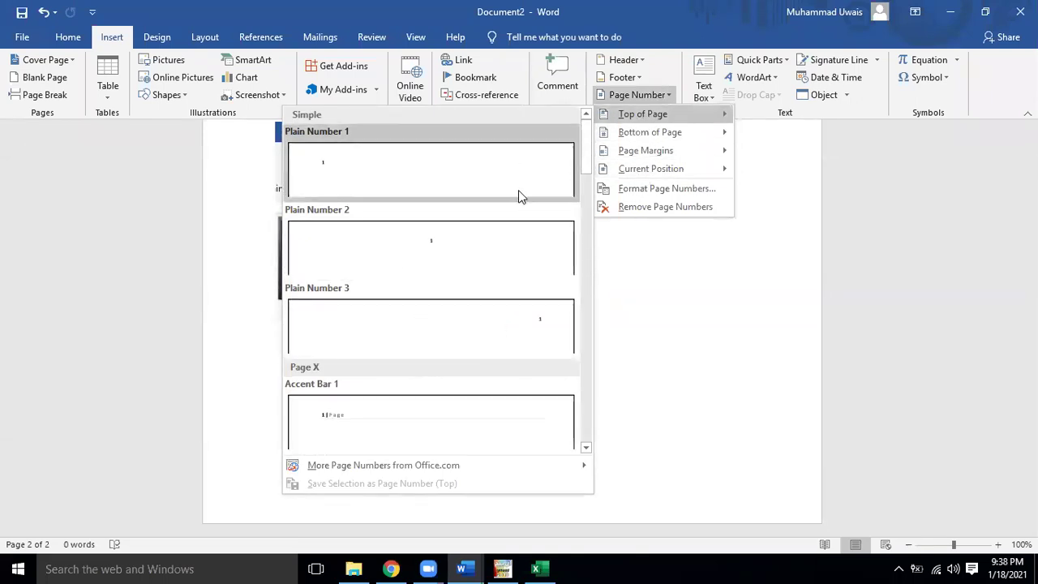
scroll(578, 202, "down", 2)
scroll(579, 275, "down", 5)
scroll(577, 338, "down", 4)
scroll(580, 401, "down", 3)
scroll(579, 405, "down", 5)
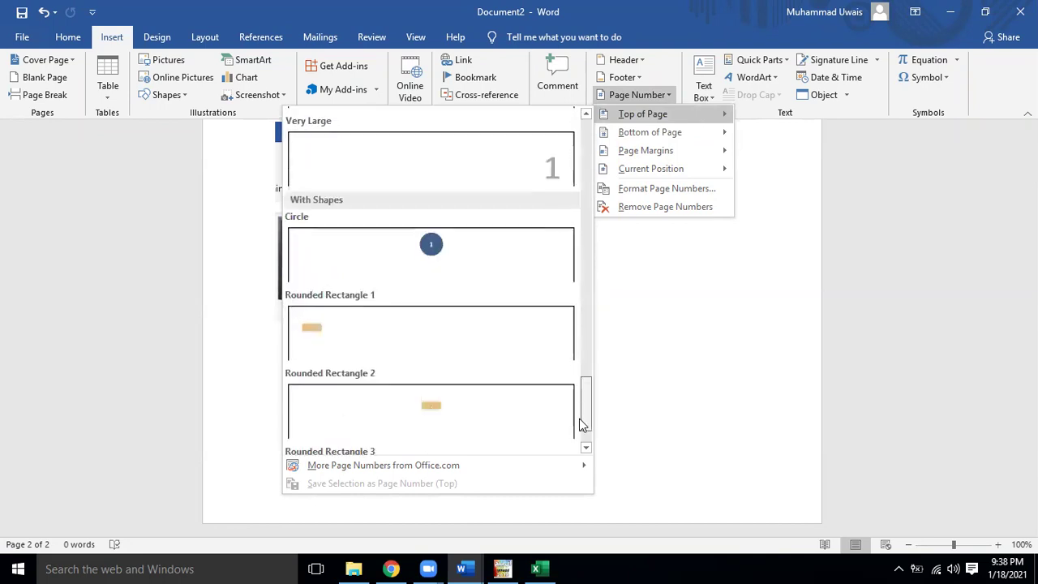
mouse_move(581, 422)
left_mouse_down()
mouse_move(584, 376)
mouse_move(584, 431)
mouse_move(542, 241)
left_mouse_up()
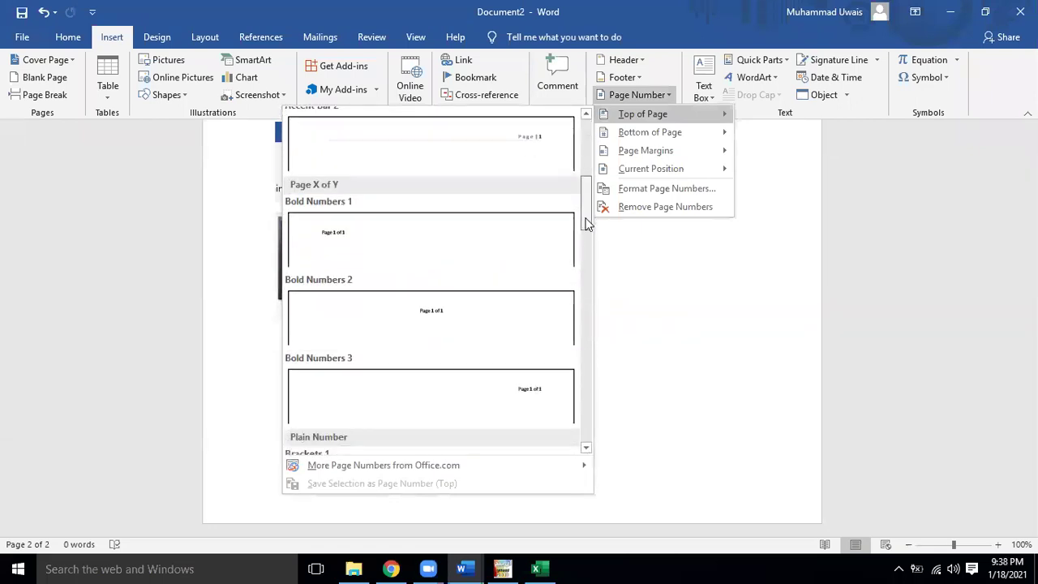
left_click(450, 260)
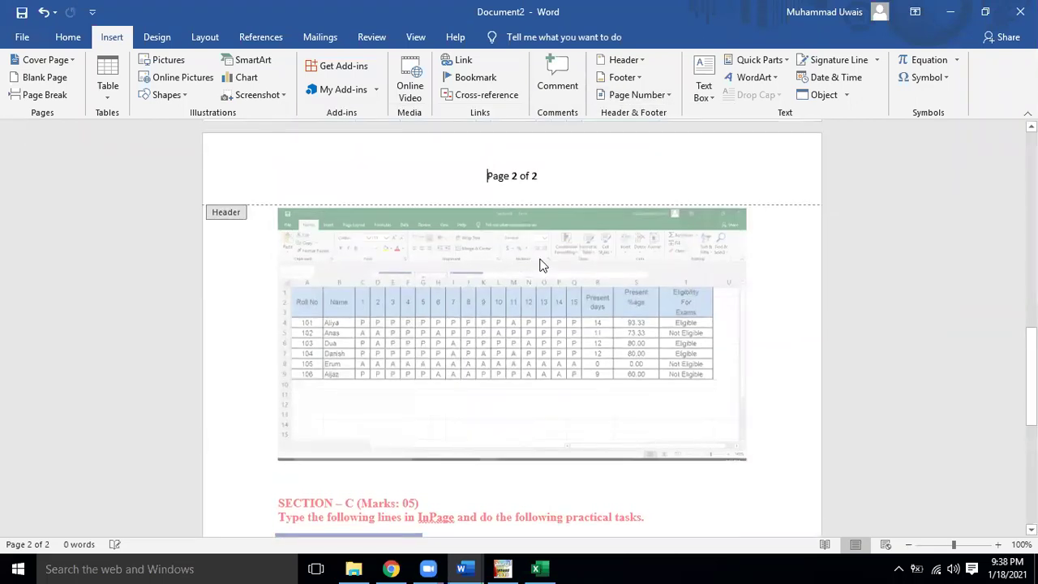
Step: Close the header and add a Ctrl+Enter page break after the last line to create page 3
double_click(771, 270)
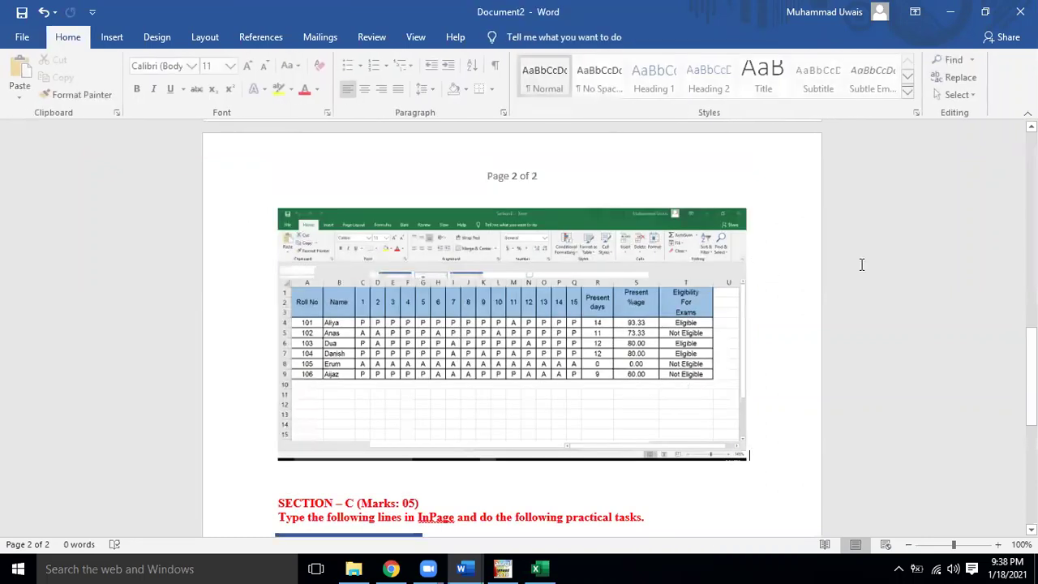
scroll(547, 185, "up", 10)
scroll(547, 185, "up", 5)
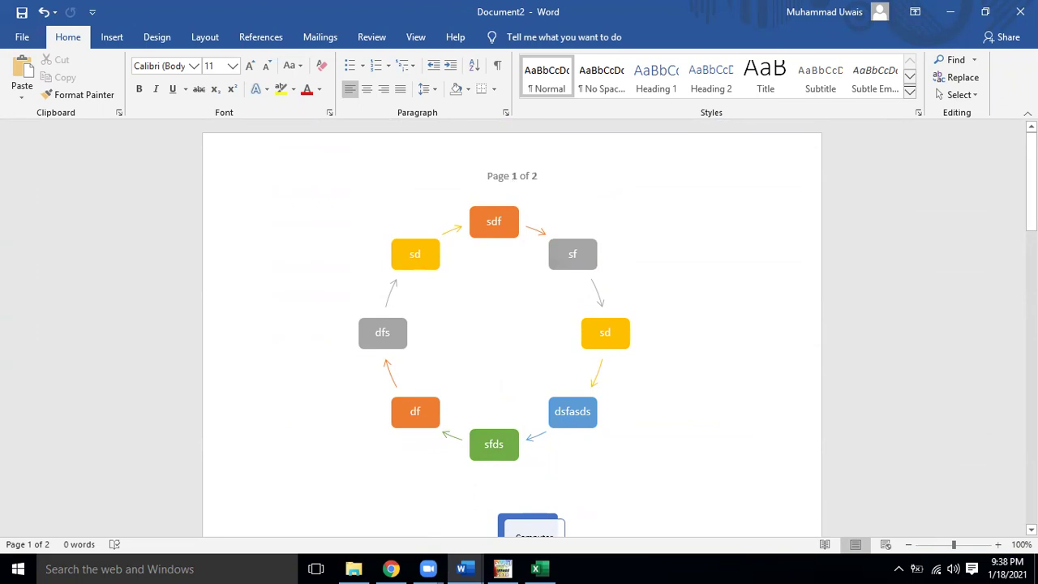
scroll(524, 480, "down", 5)
scroll(524, 481, "down", 5)
scroll(524, 480, "down", 3)
scroll(524, 480, "down", 2)
left_click(514, 454)
key("ctrl+Return")
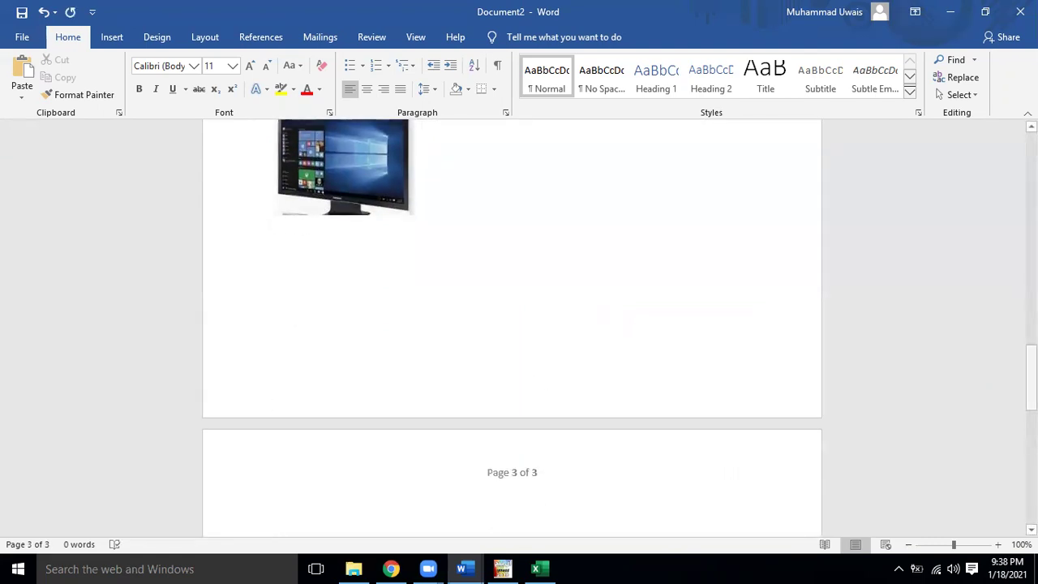
mouse_move(1031, 379)
left_mouse_down()
mouse_move(1031, 136)
mouse_move(1031, 264)
left_mouse_up()
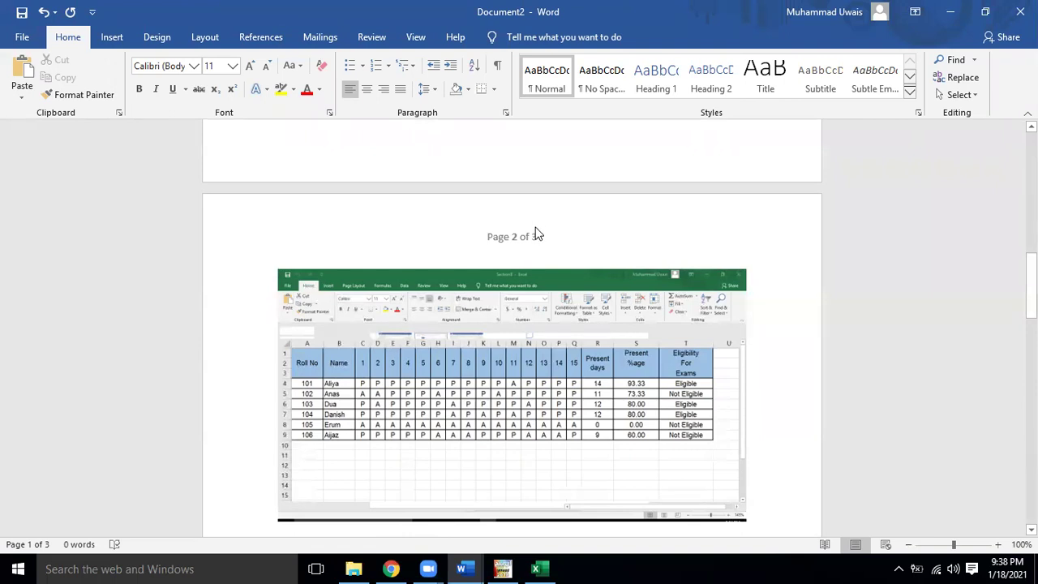
Step: Colour the 'Page 2 of 3' header number red with a yellow highlight, then close the header
double_click(536, 237)
triple_click(419, 236)
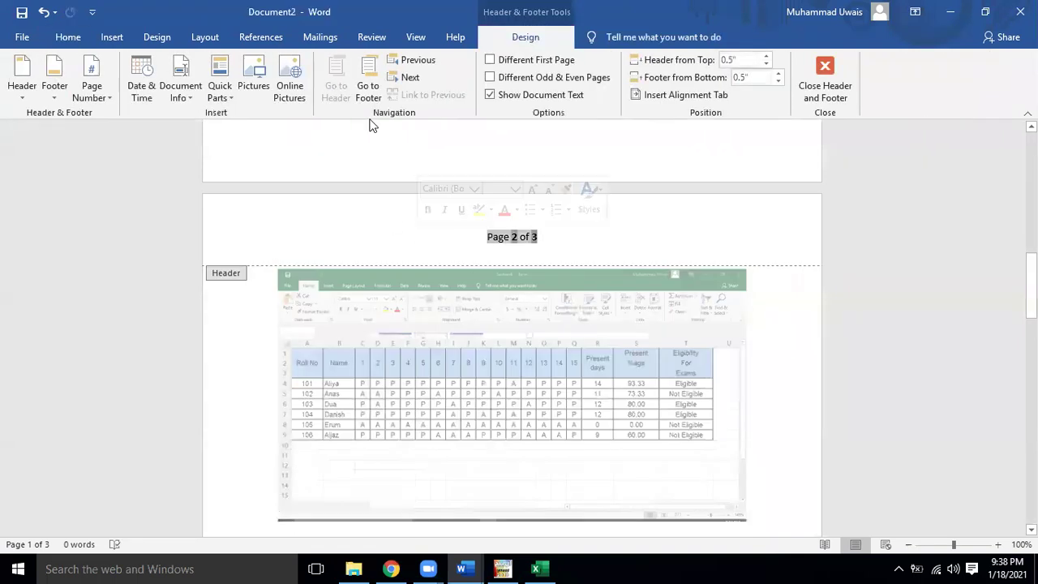
left_click(69, 37)
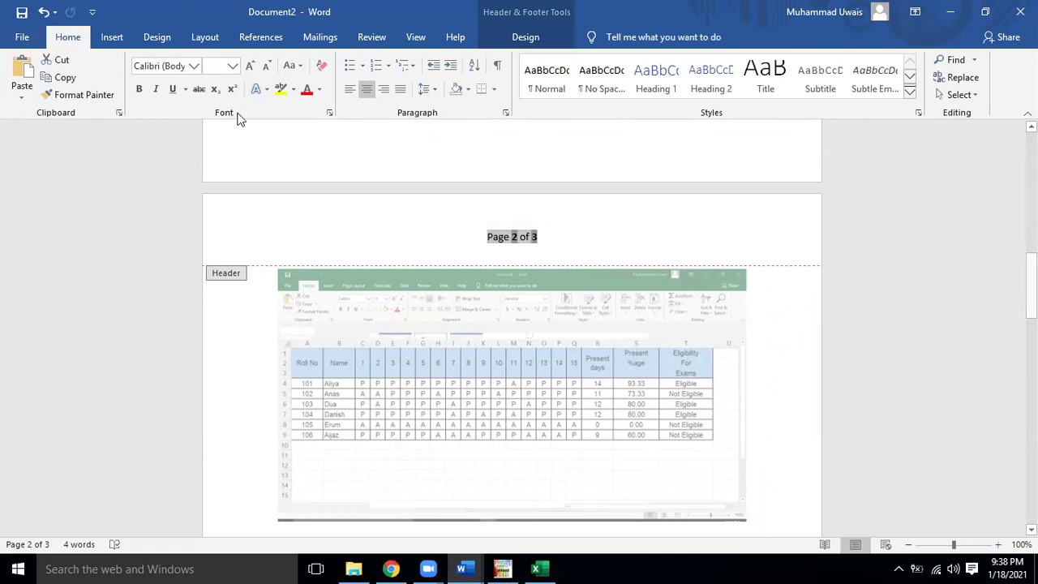
left_click(307, 90)
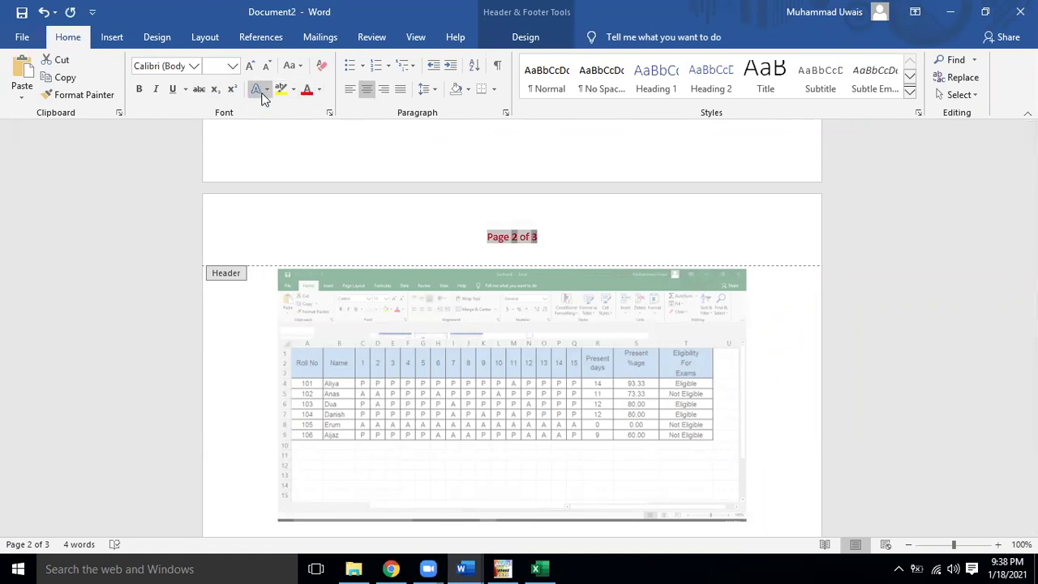
left_click(281, 91)
left_click(511, 149)
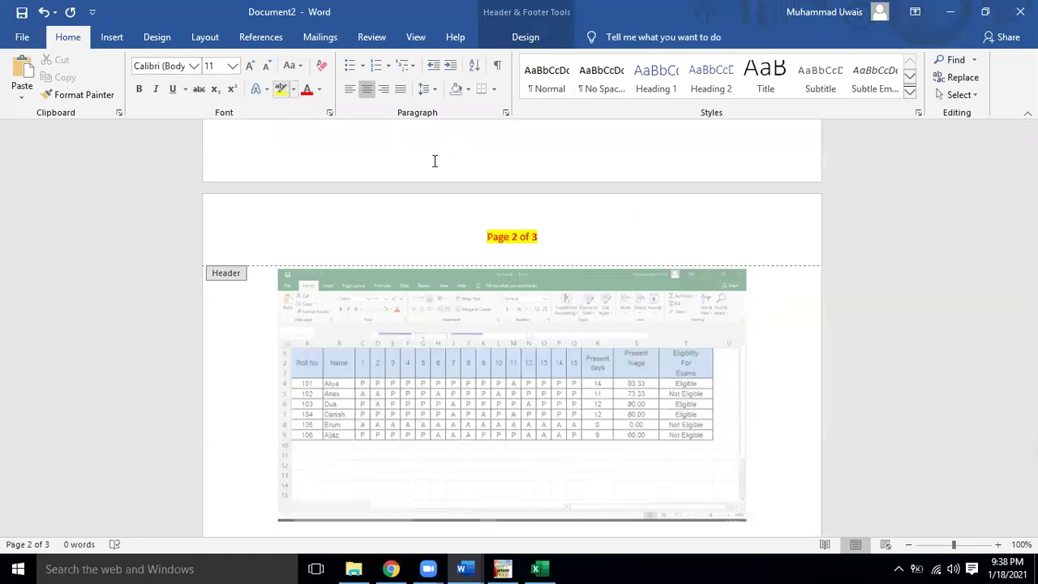
double_click(774, 297)
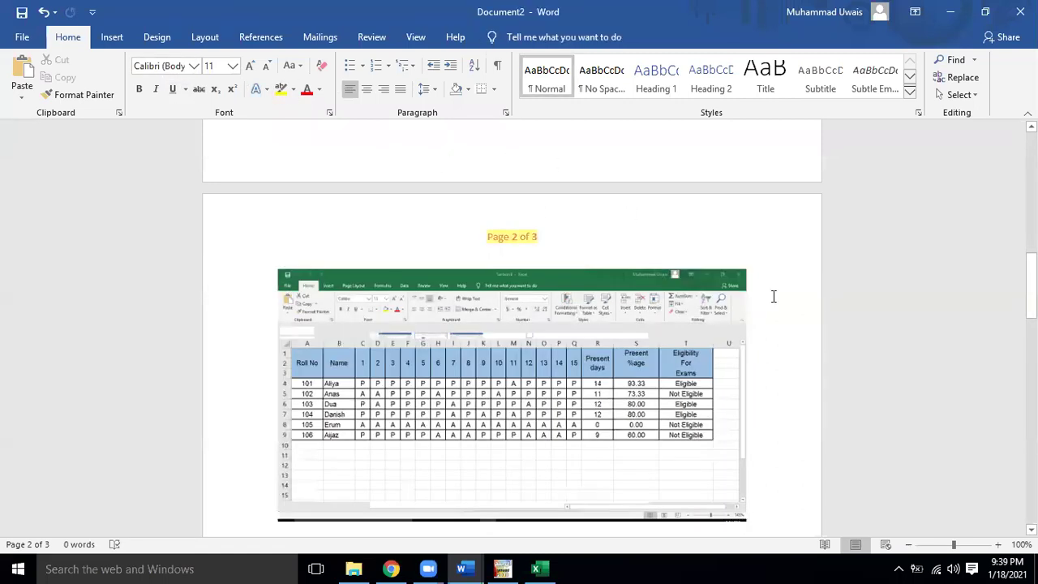
left_click(114, 37)
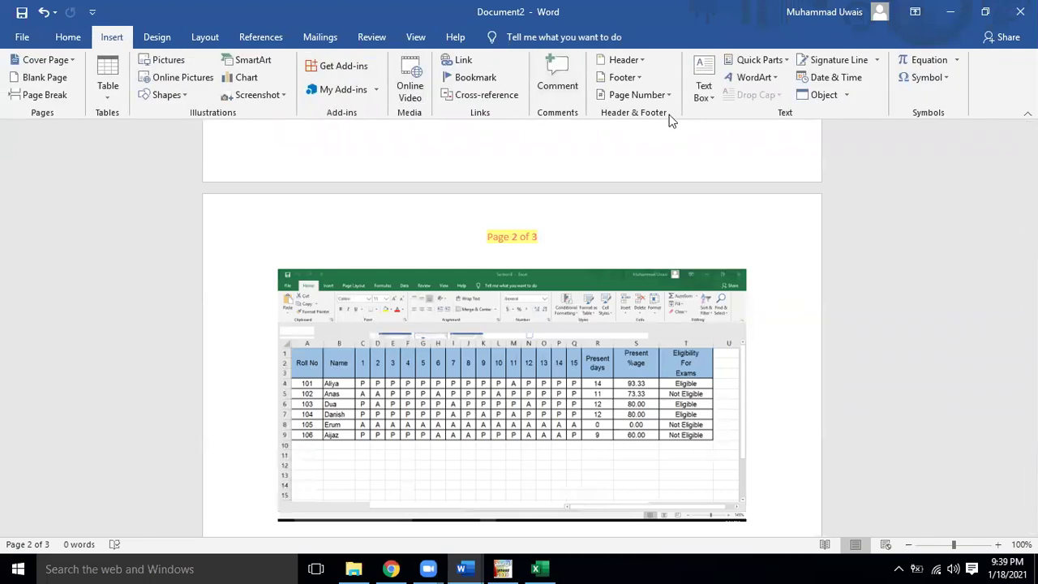
left_click(667, 95)
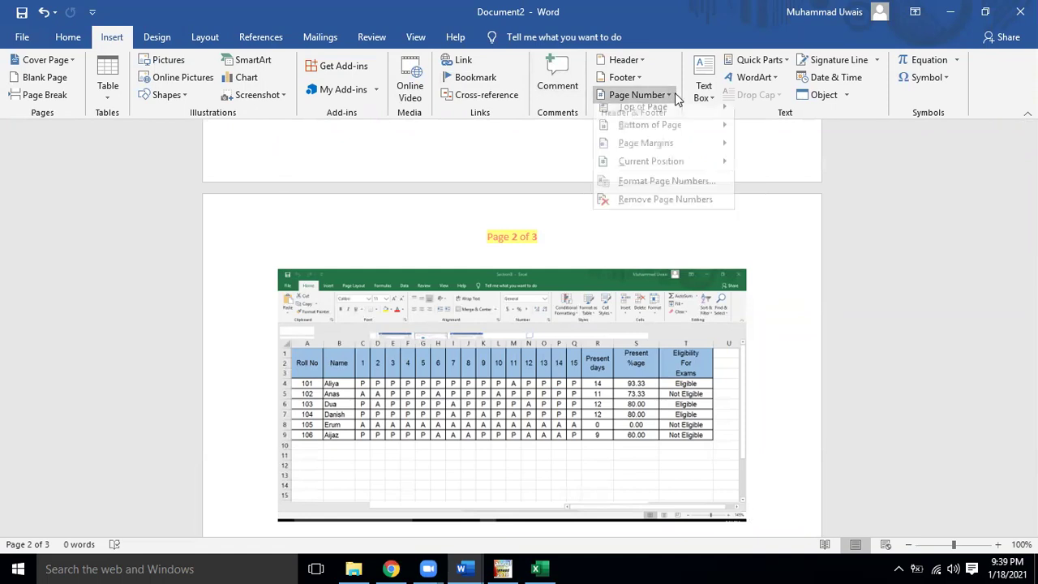
mouse_move(674, 118)
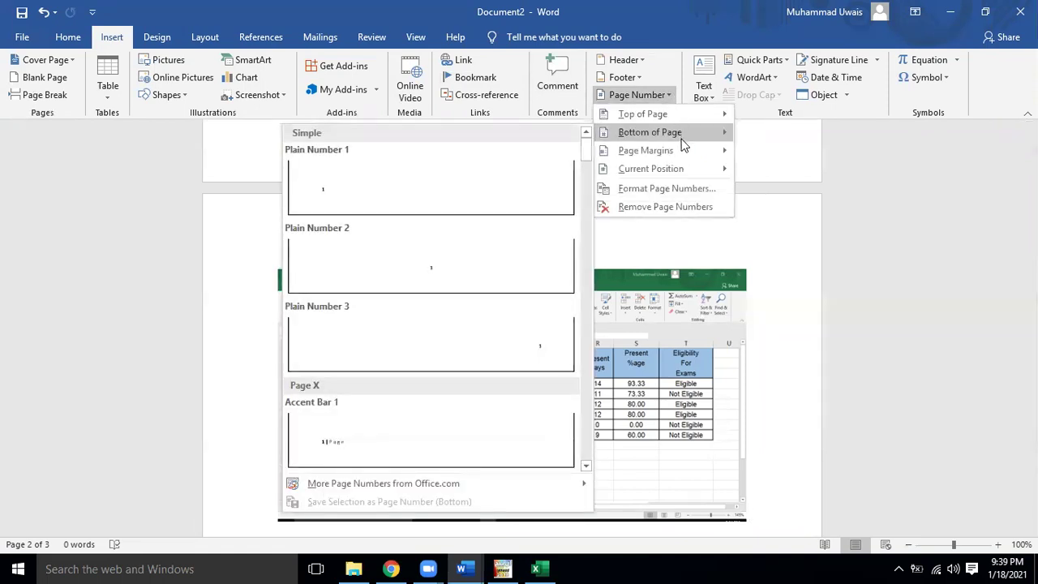
mouse_move(689, 165)
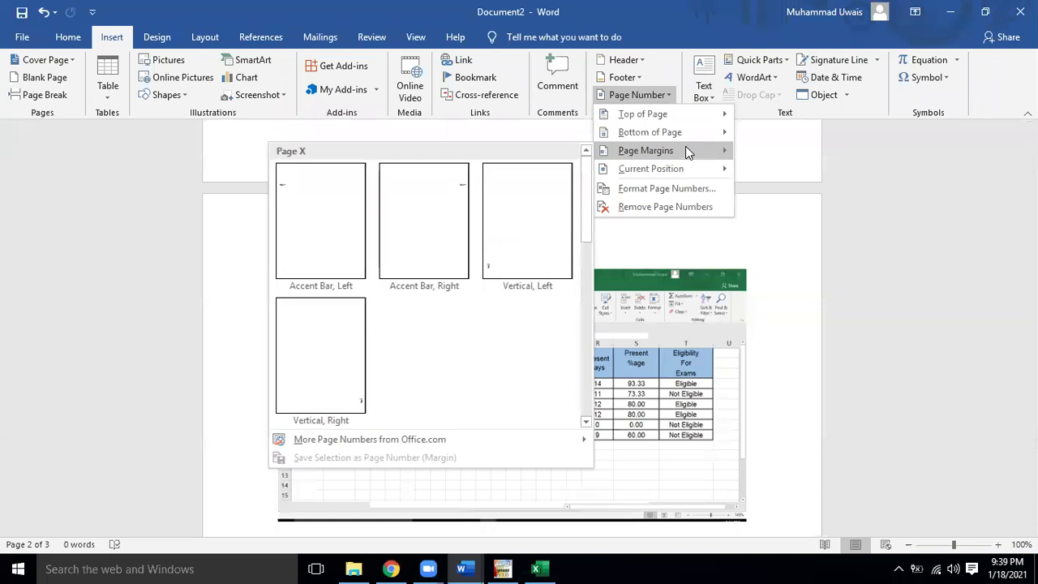
left_click(439, 183)
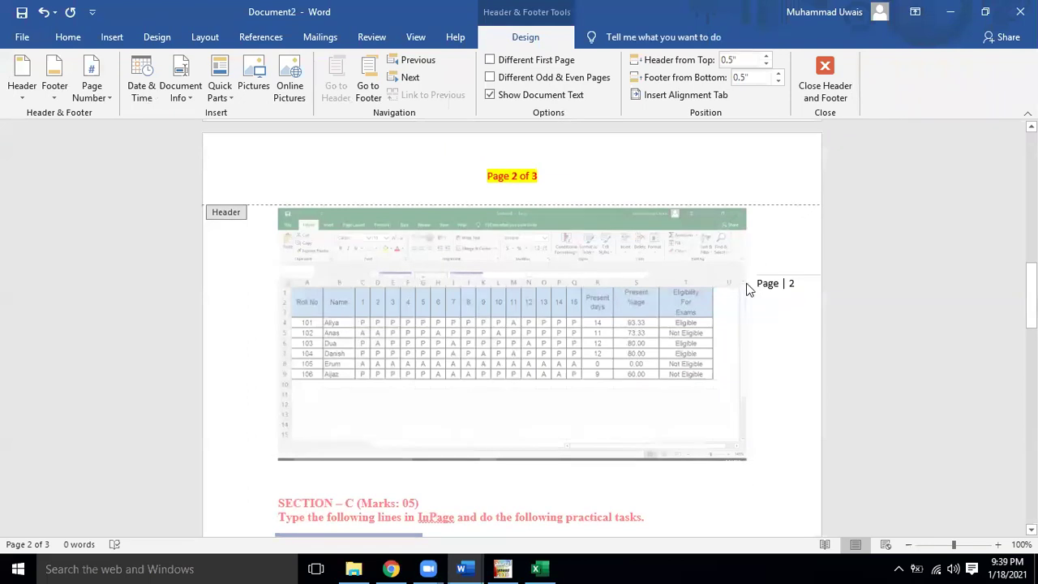
double_click(808, 227)
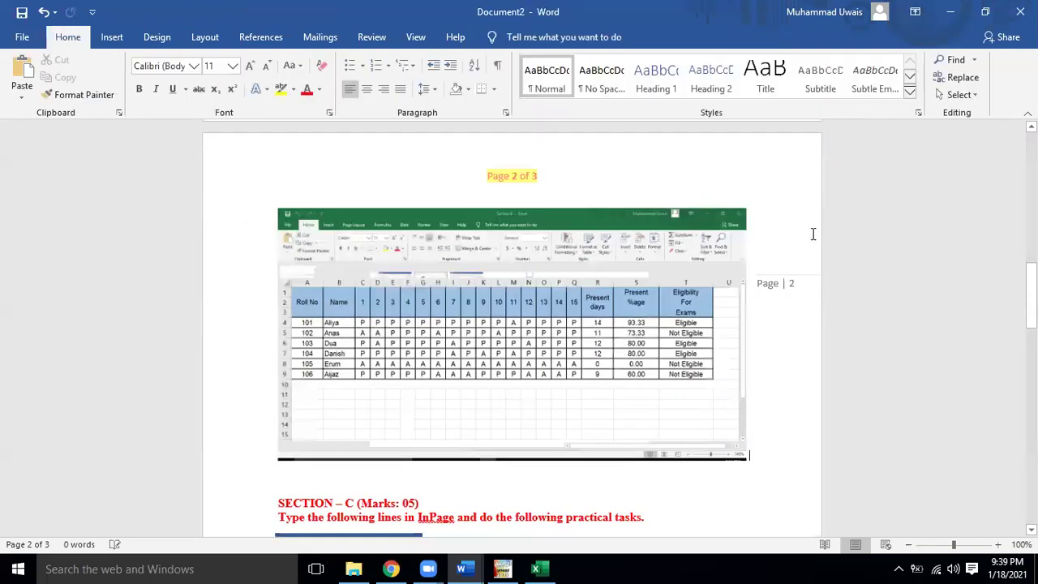
key("ctrl+z")
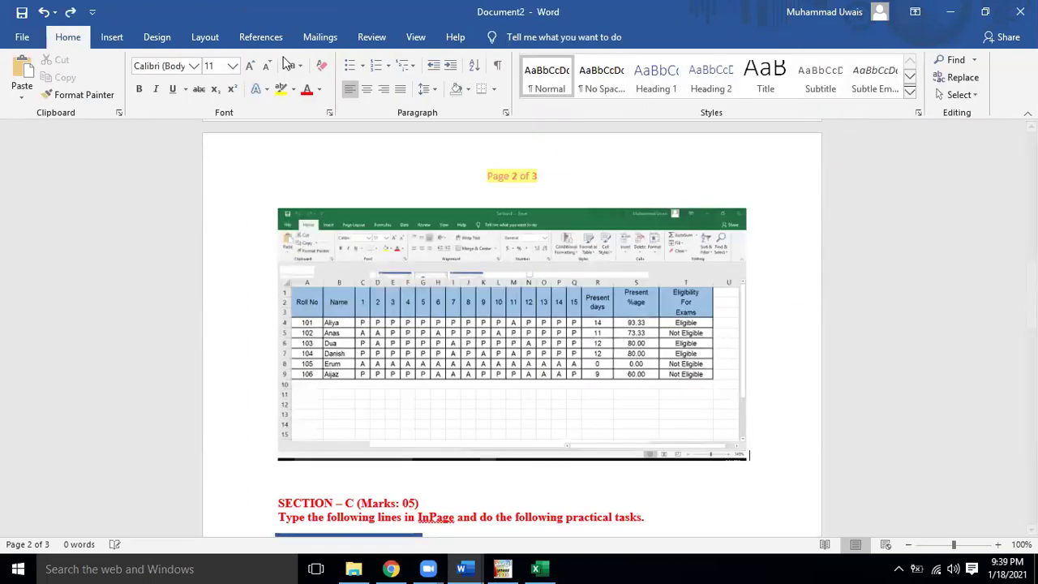
Step: Insert the blank three-column header and clear the left placeholder
left_click(112, 38)
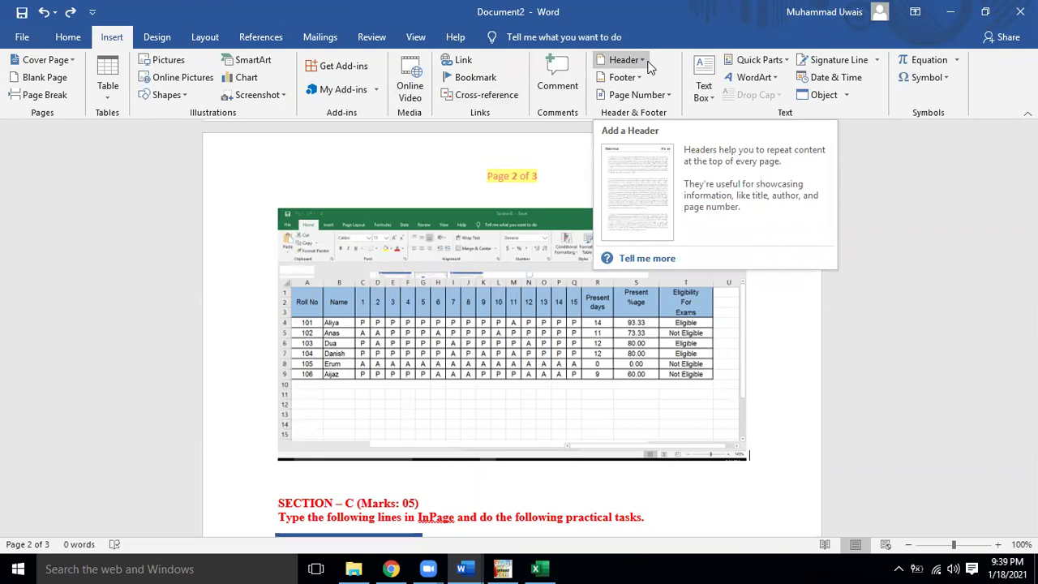
left_click(649, 61)
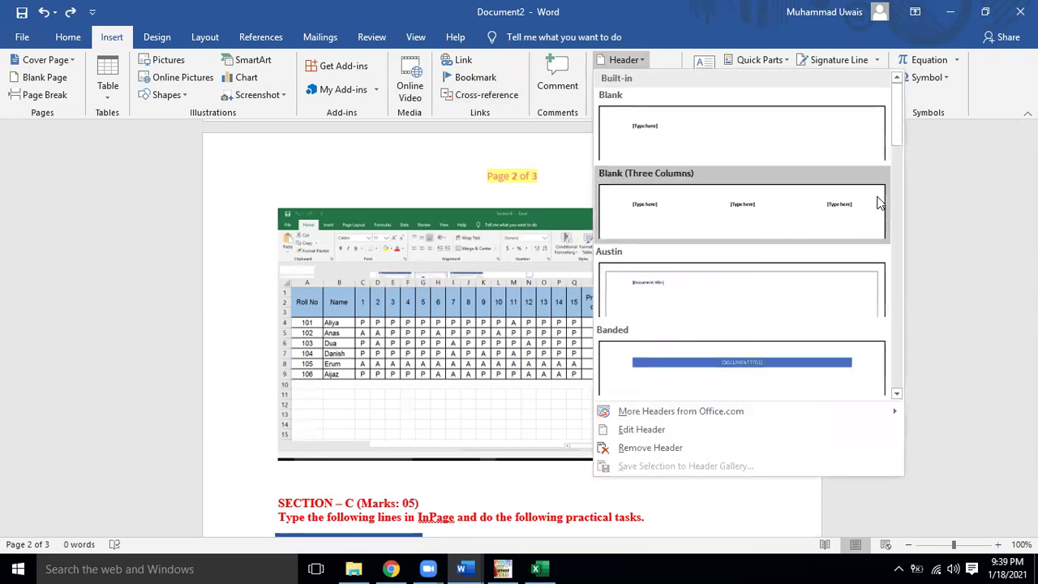
left_click(721, 226)
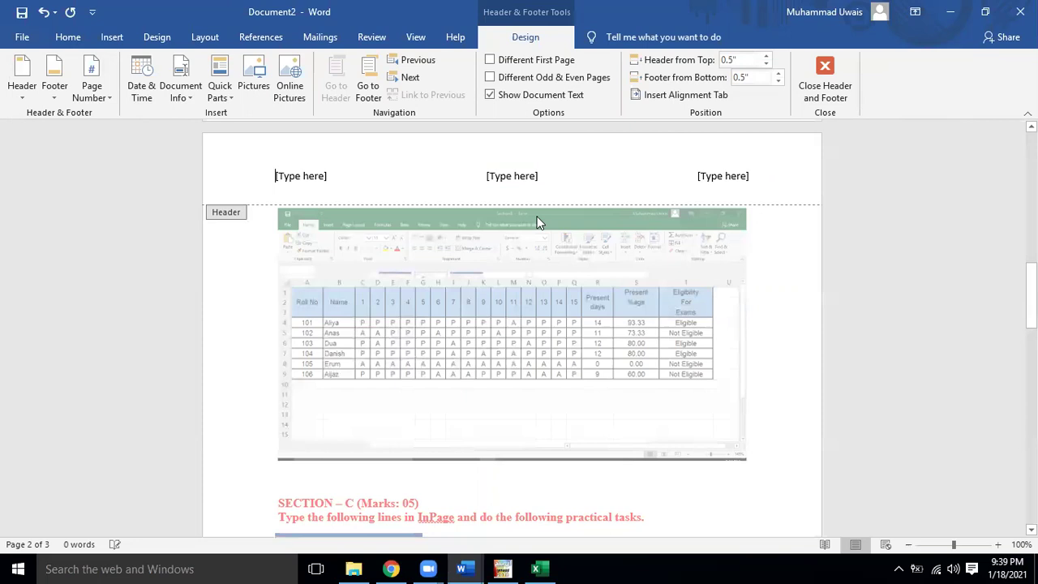
left_click(324, 176)
left_click(510, 176)
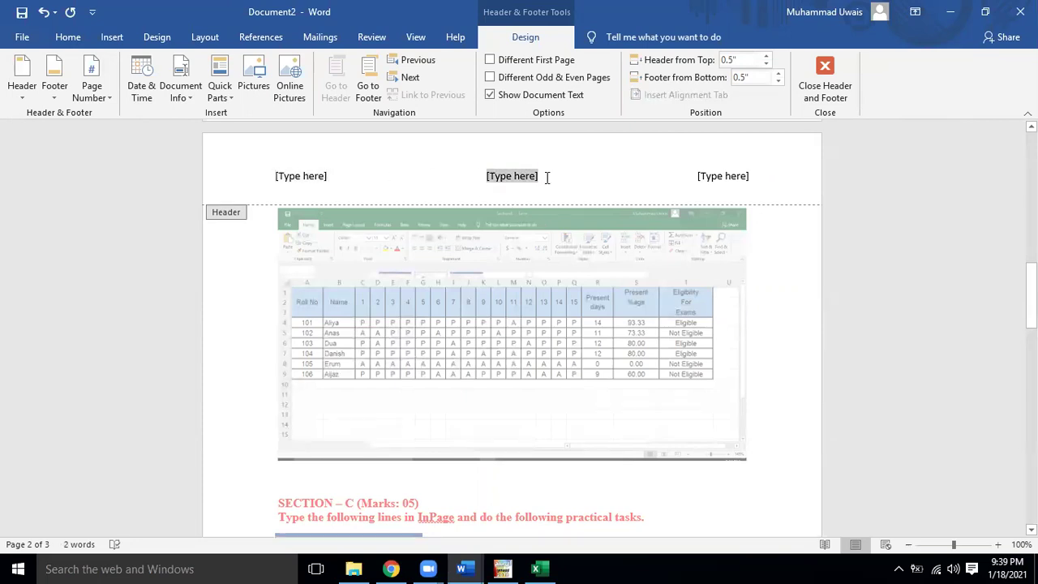
left_click(302, 176)
key("Delete")
Step: Fill the three header columns with Computer Science, PSM and FBISE
type("Co")
key("BackSpace")
type("tet")
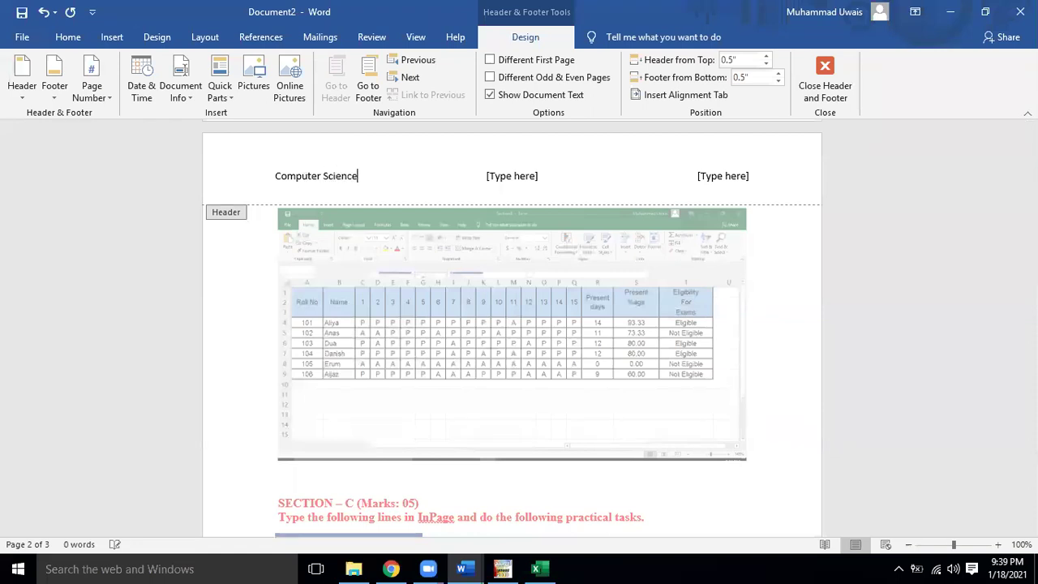
left_click(523, 179)
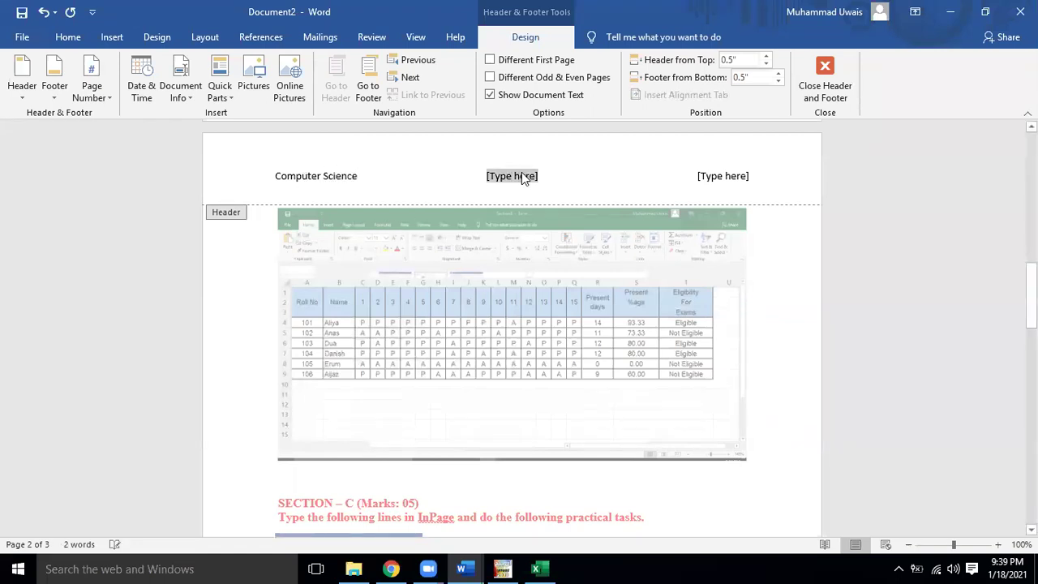
type("PSM")
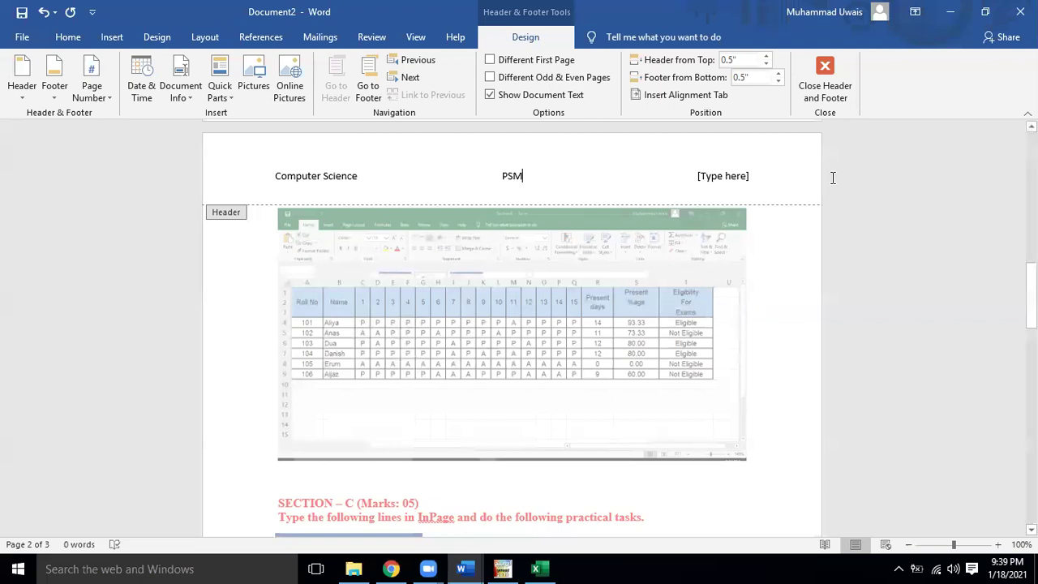
left_click(743, 180)
type("FBI")
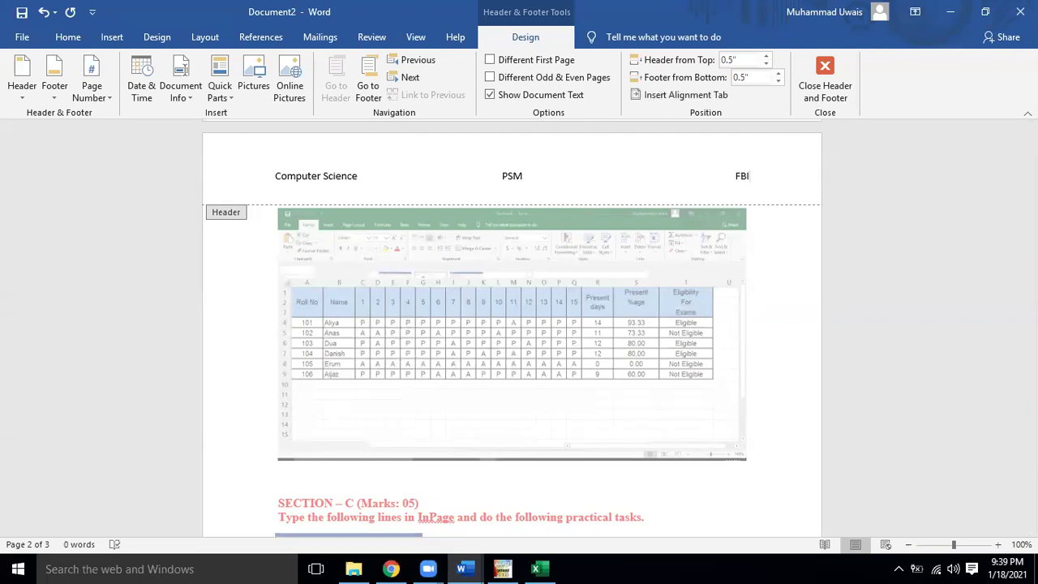
type("Se")
key("BackSpace")
type("E")
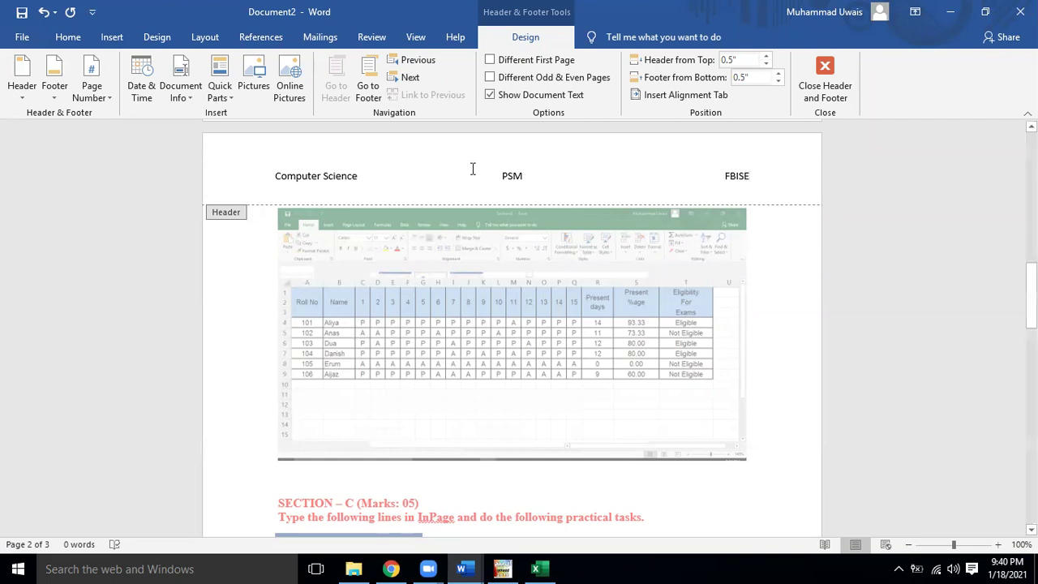
Step: Make the whole header line bold and dark red, then close the header
double_click(798, 282)
left_click(516, 209)
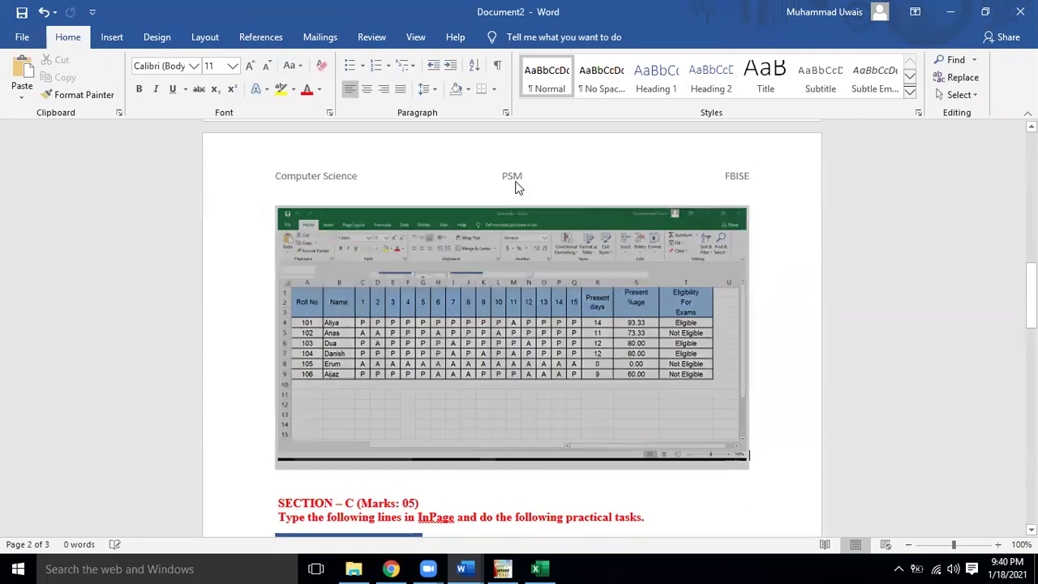
double_click(296, 182)
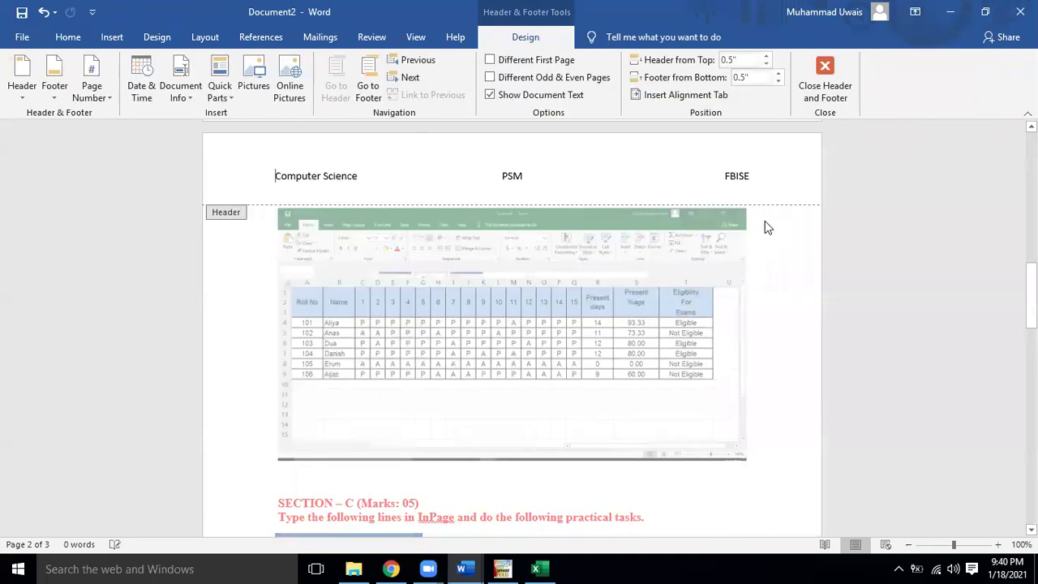
left_click_drag(276, 175, 767, 191)
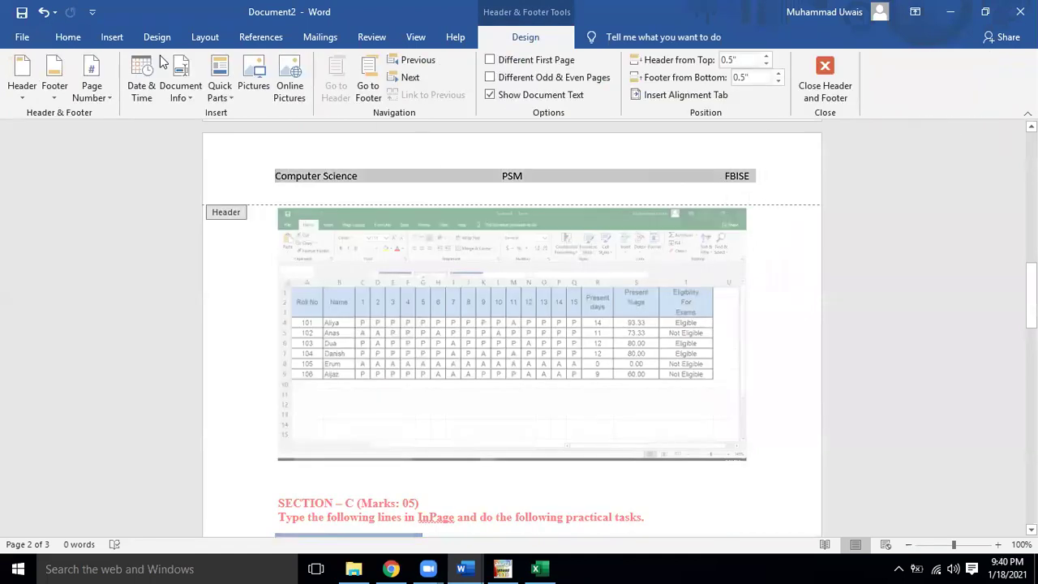
left_click(67, 37)
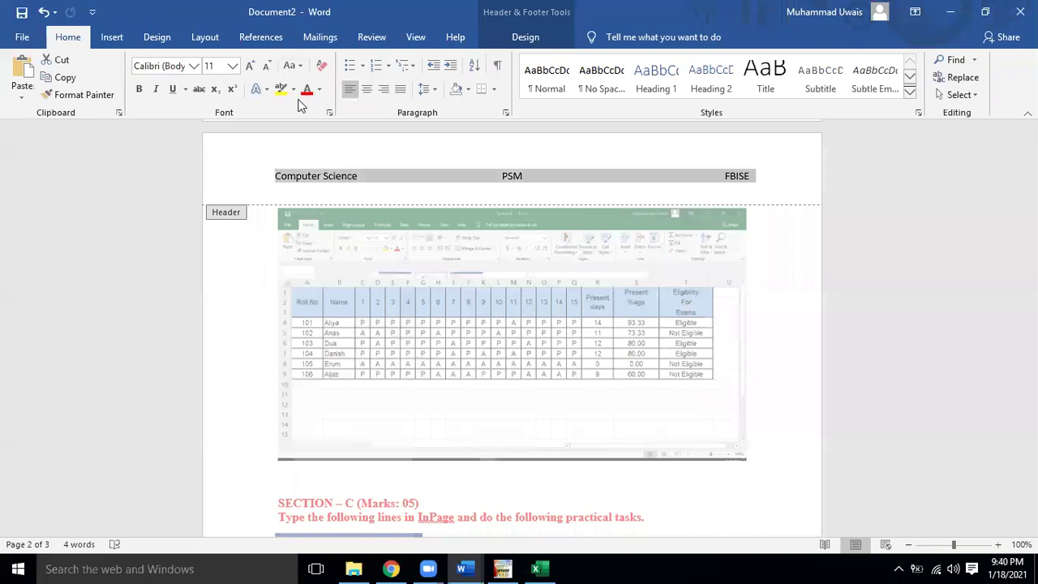
left_click(307, 89)
left_click(139, 88)
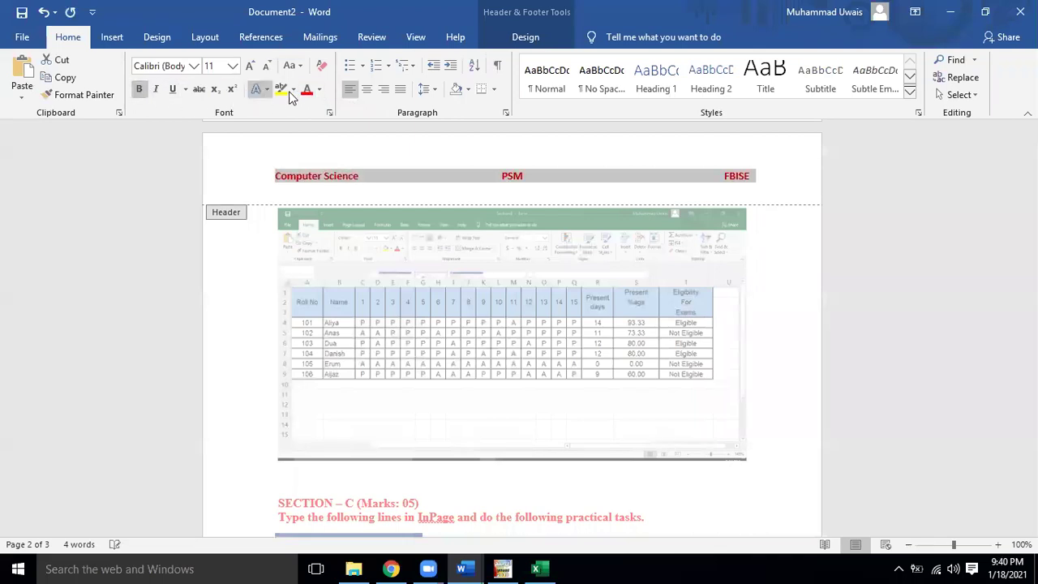
double_click(814, 241)
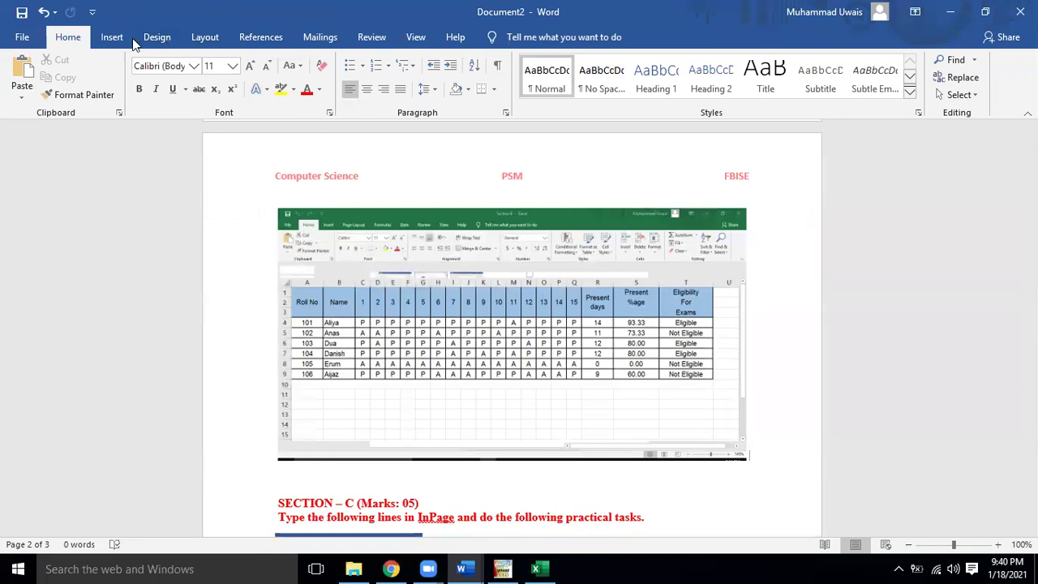
Step: Replace the header with the Retrospect design and enter COMPUTER as its title
left_click(112, 37)
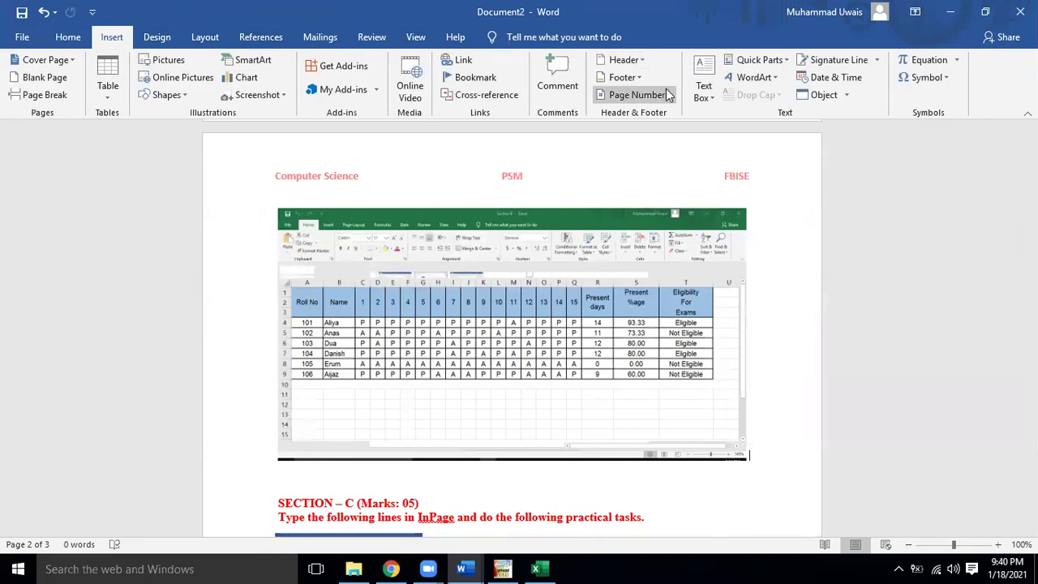
left_click(637, 64)
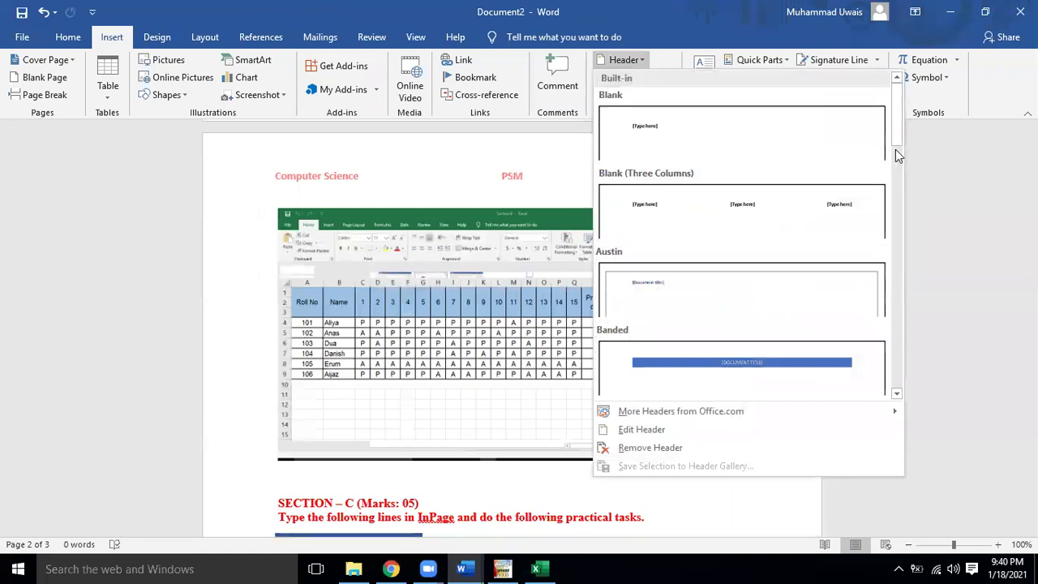
mouse_move(898, 132)
left_mouse_down()
mouse_move(913, 289)
mouse_move(892, 324)
left_mouse_up()
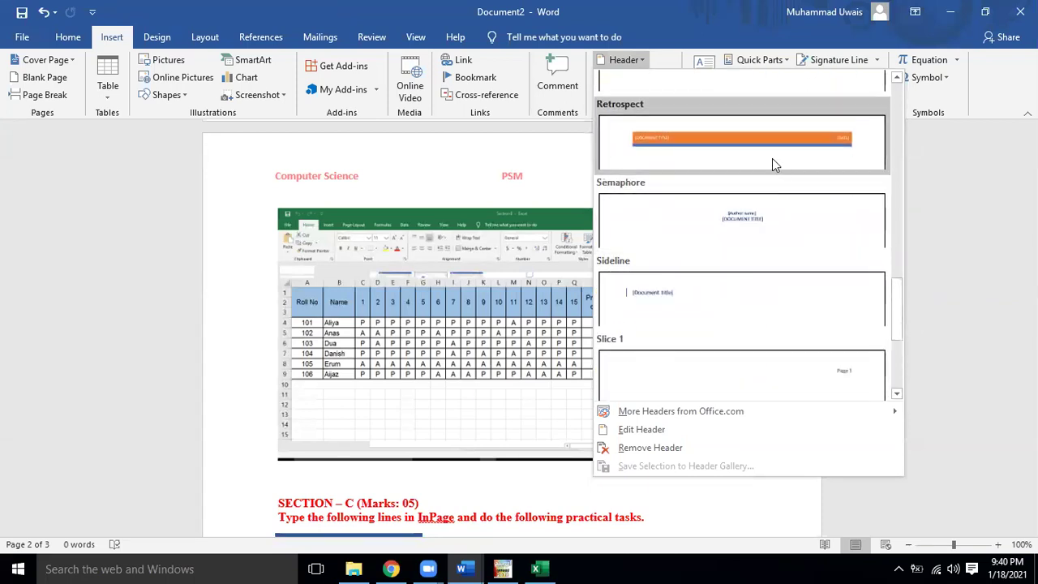
left_click(772, 158)
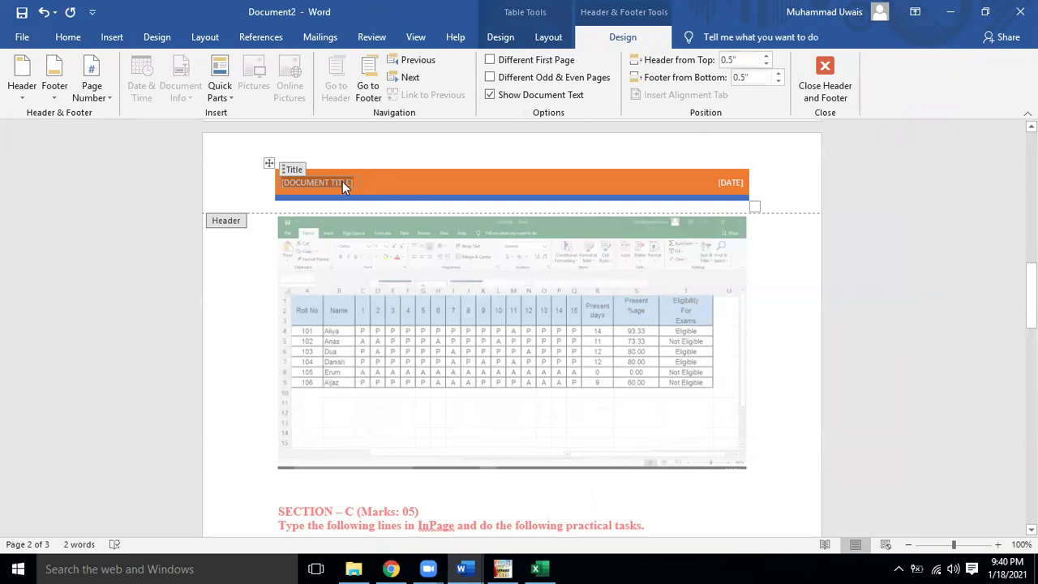
type("COMPUTER")
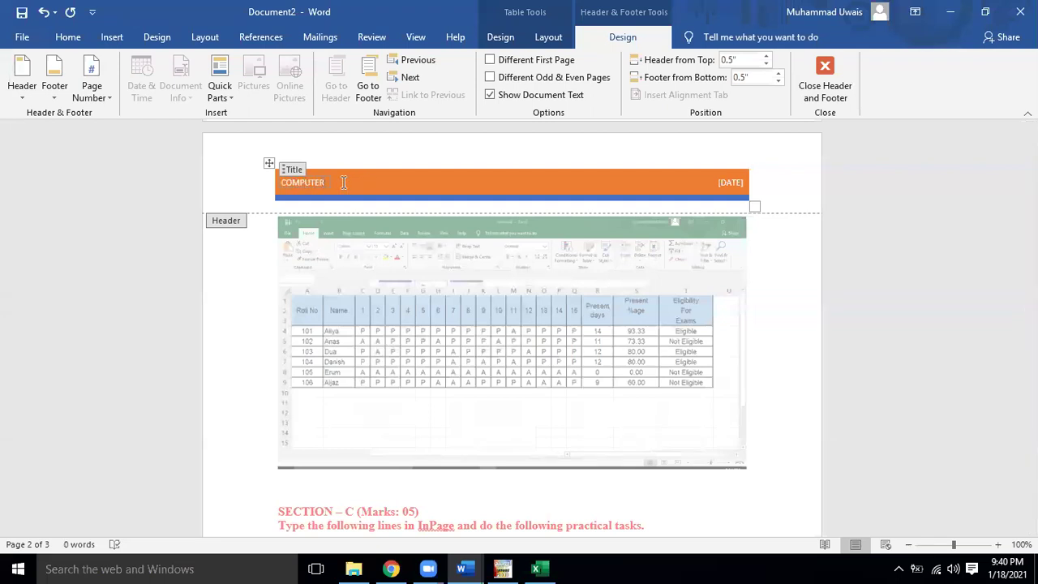
Step: Set the header date to 18 January 2021 (01/18/2021) and close the header
left_click(731, 185)
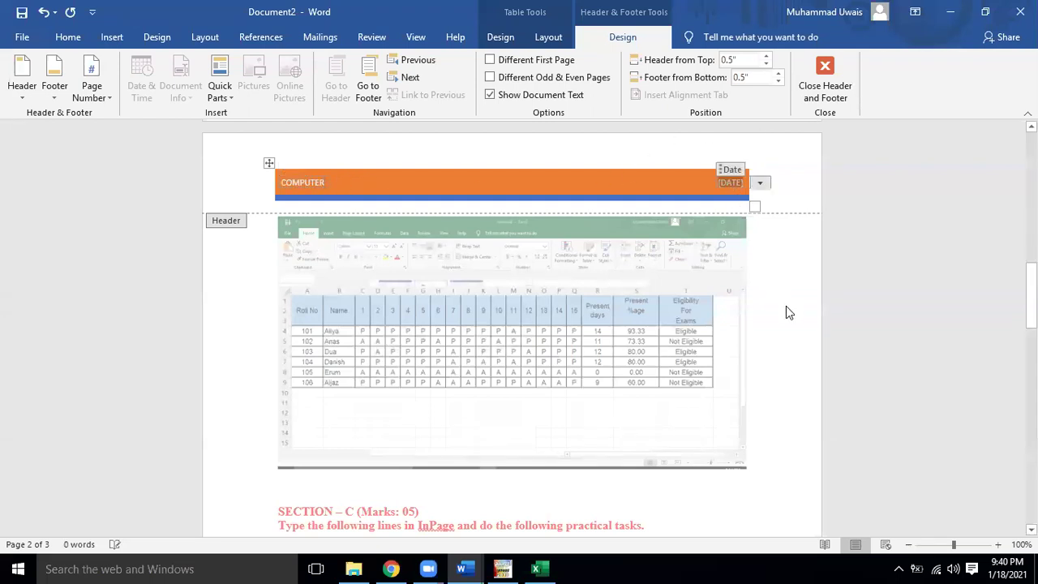
double_click(786, 311)
double_click(734, 183)
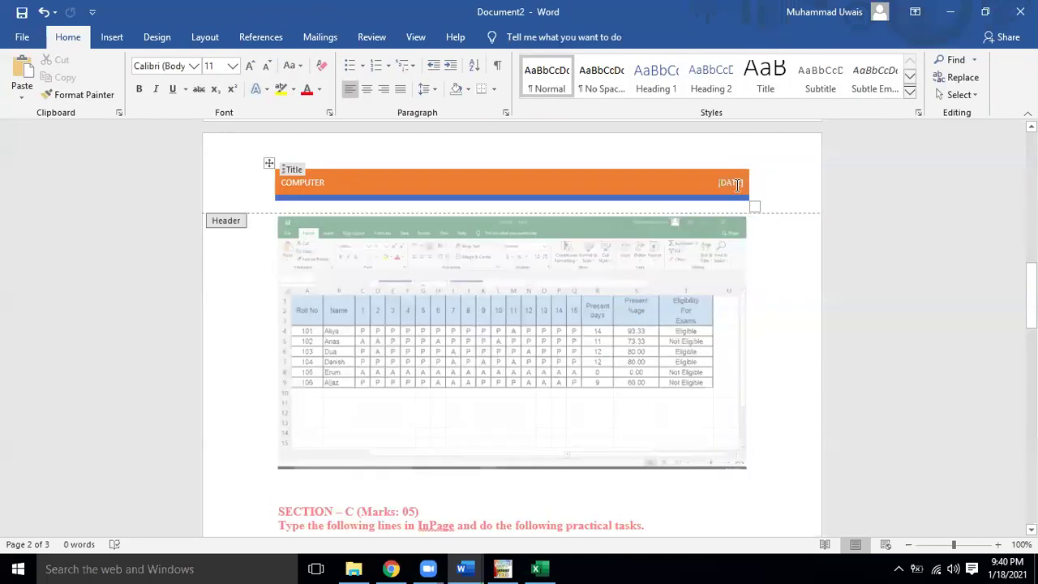
left_click(737, 184)
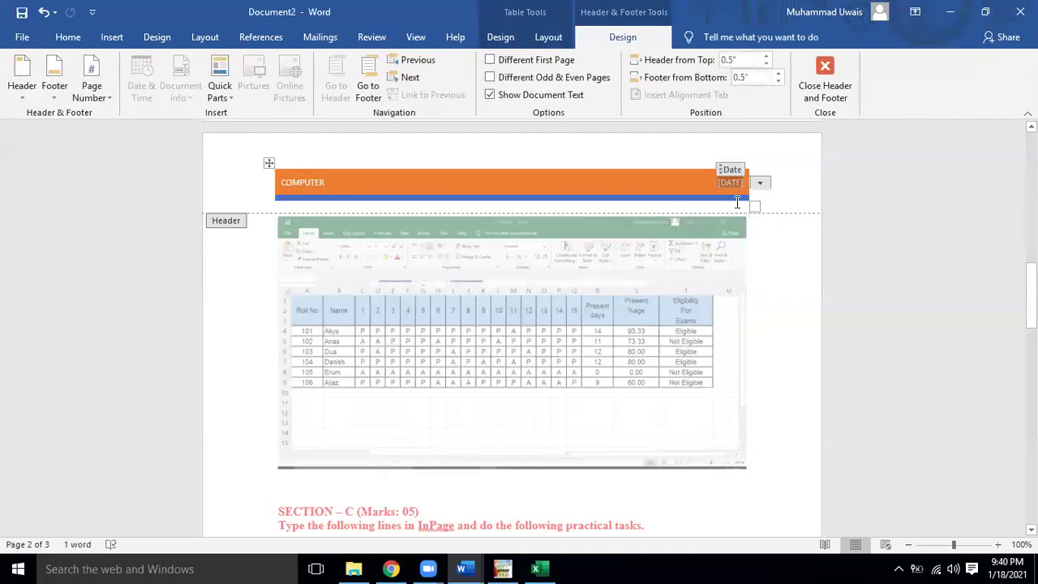
left_click(731, 182)
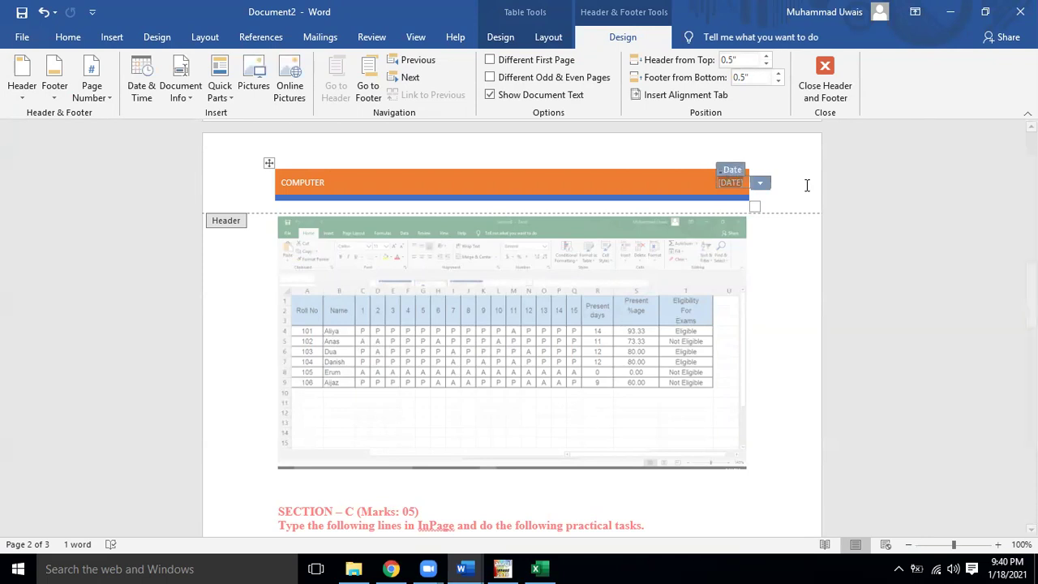
left_click(768, 185)
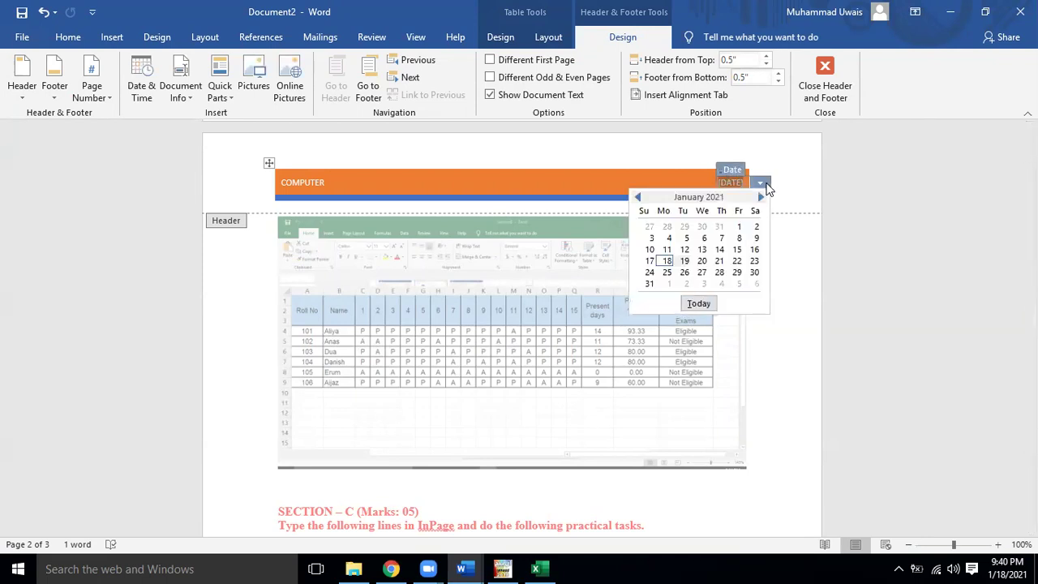
left_click(668, 261)
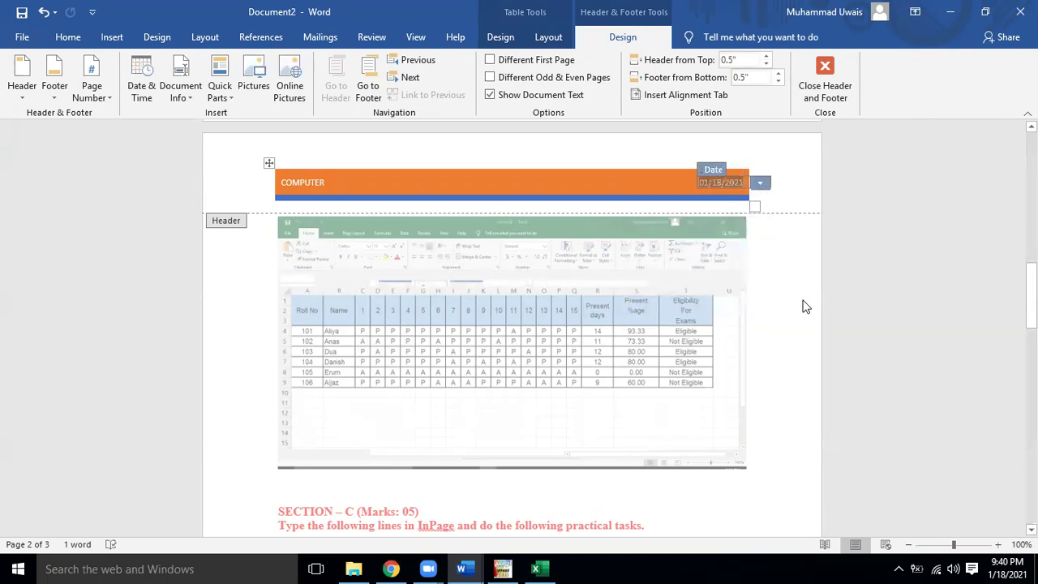
double_click(803, 301)
mouse_move(1031, 296)
left_mouse_down()
mouse_move(1031, 273)
mouse_move(1031, 491)
mouse_move(985, 130)
left_mouse_up()
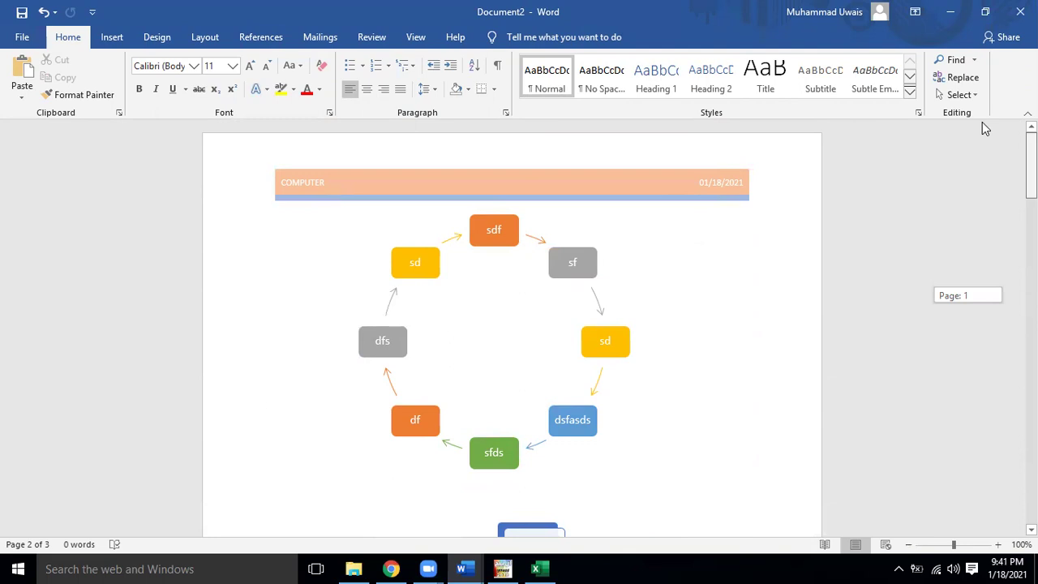
Step: Insert the Filigree footer design at the bottom of the pages
left_click_drag(982, 122, 982, 124)
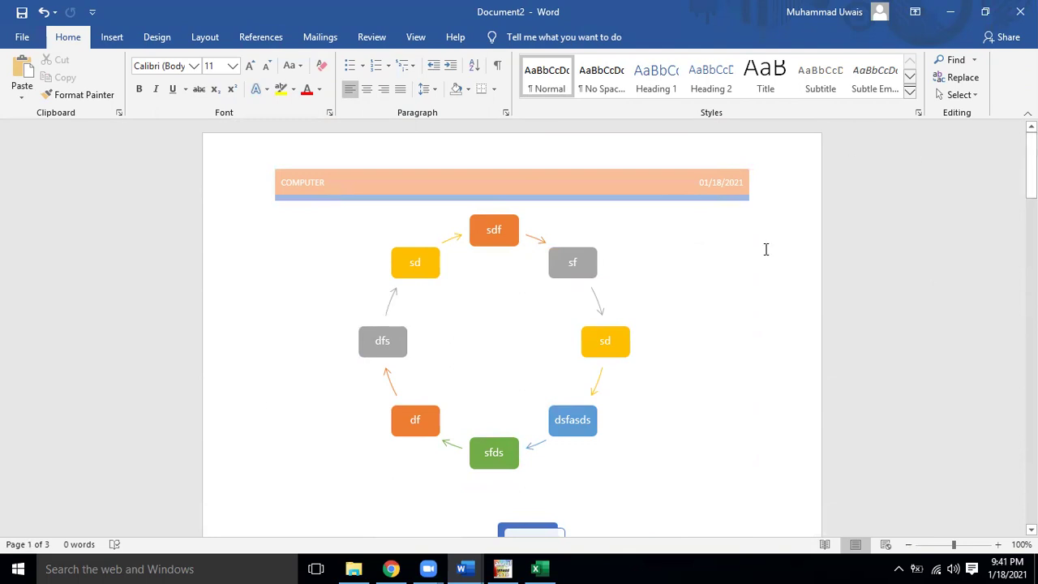
left_click(204, 36)
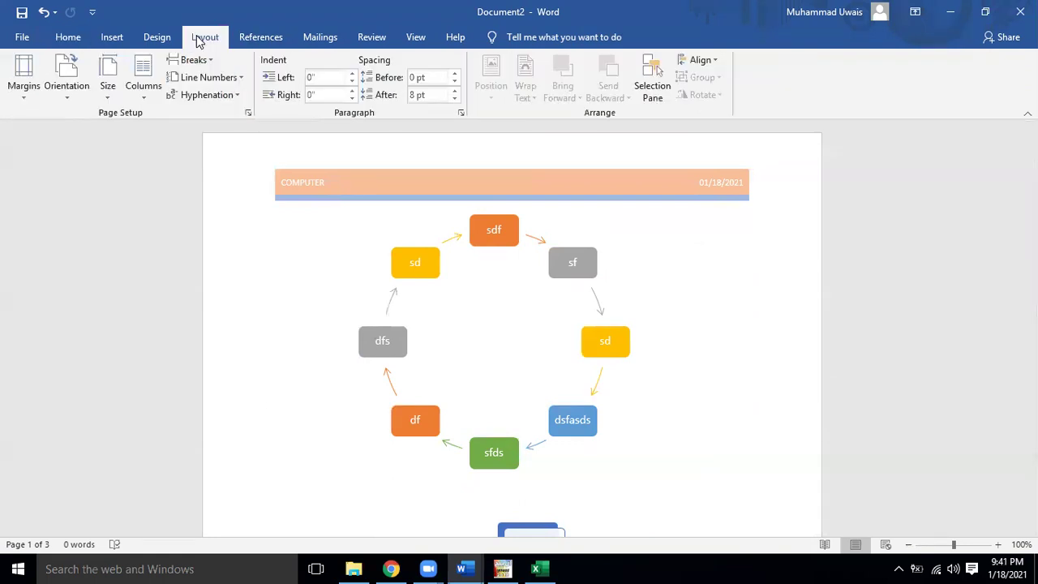
left_click(112, 37)
left_click(645, 98)
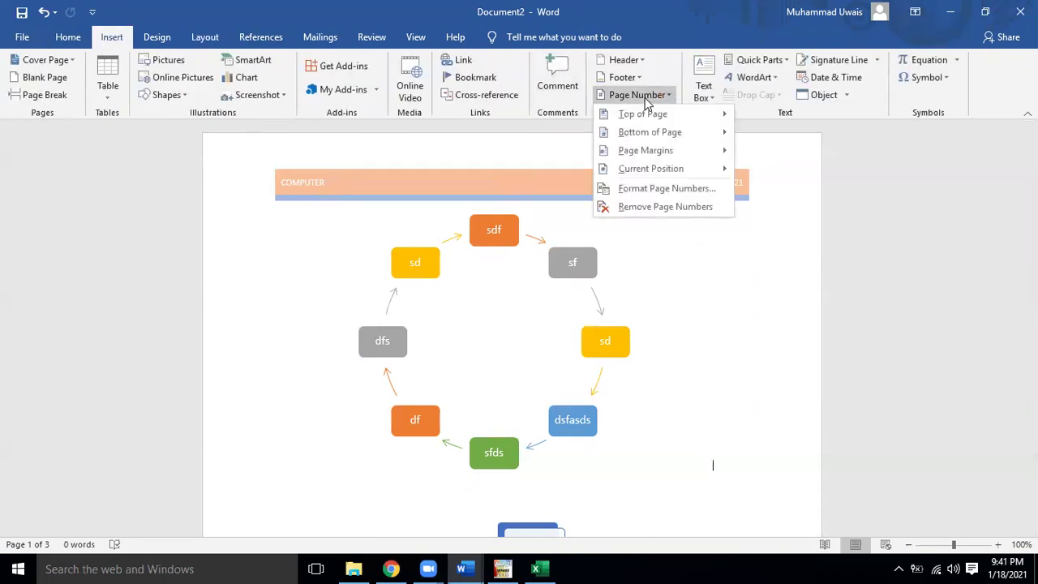
left_click(633, 77)
scroll(906, 184, "down", 1)
scroll(909, 210, "down", 3)
scroll(912, 218, "down", 1)
left_click(825, 192)
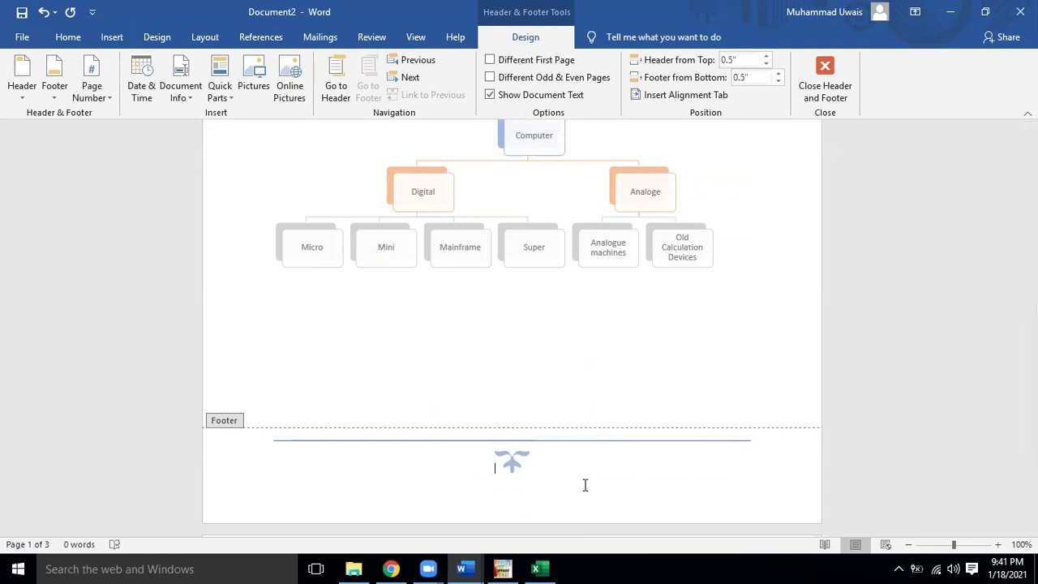
Step: Type 'Working Hard leads to Success' in the footer and close footer editing
type("working Hard lead s to Succes")
double_click(595, 358)
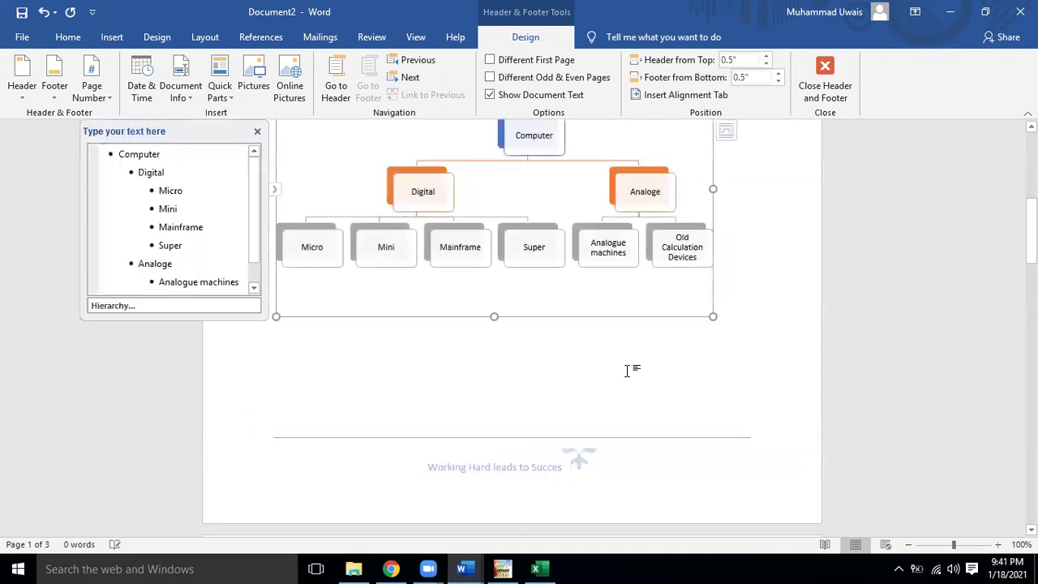
mouse_move(1031, 231)
left_mouse_down()
mouse_move(1031, 418)
mouse_move(1031, 381)
left_mouse_up()
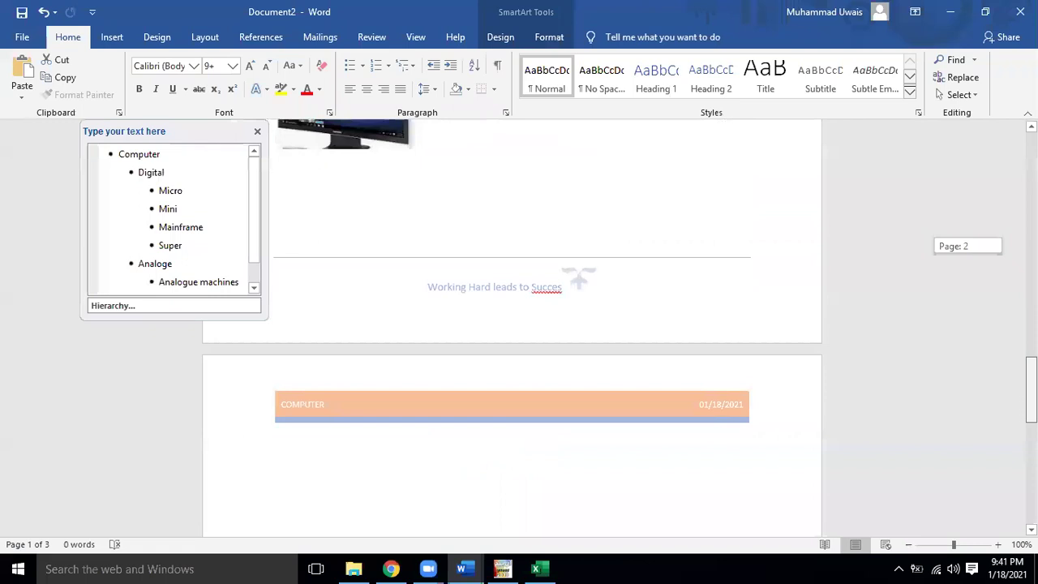
double_click(554, 289)
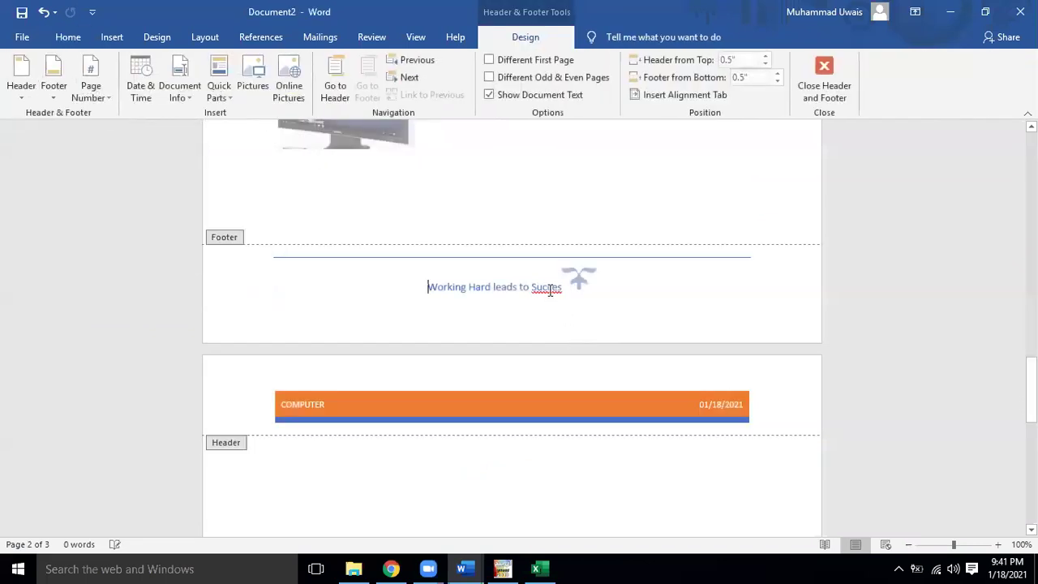
double_click(574, 195)
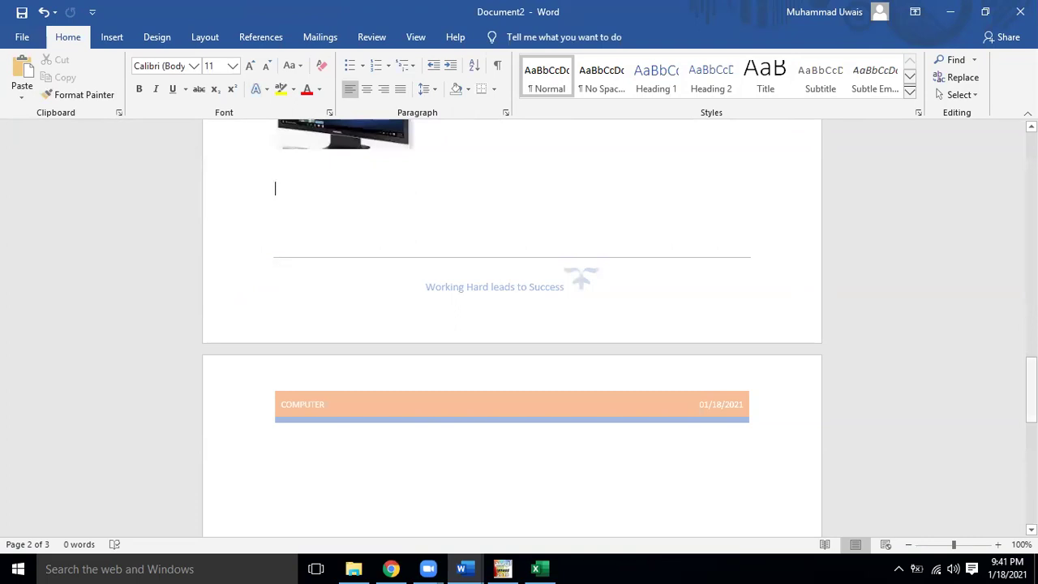
left_click_drag(1031, 389, 1031, 434)
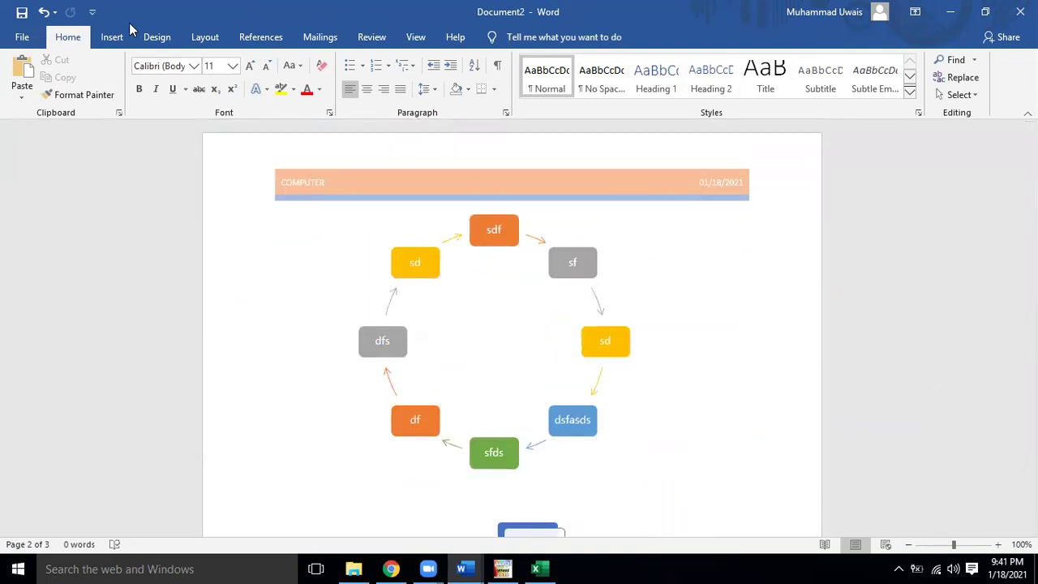
Step: Add an Accent Bar 'Page | n' page number from Page Margins to the header
left_click(117, 38)
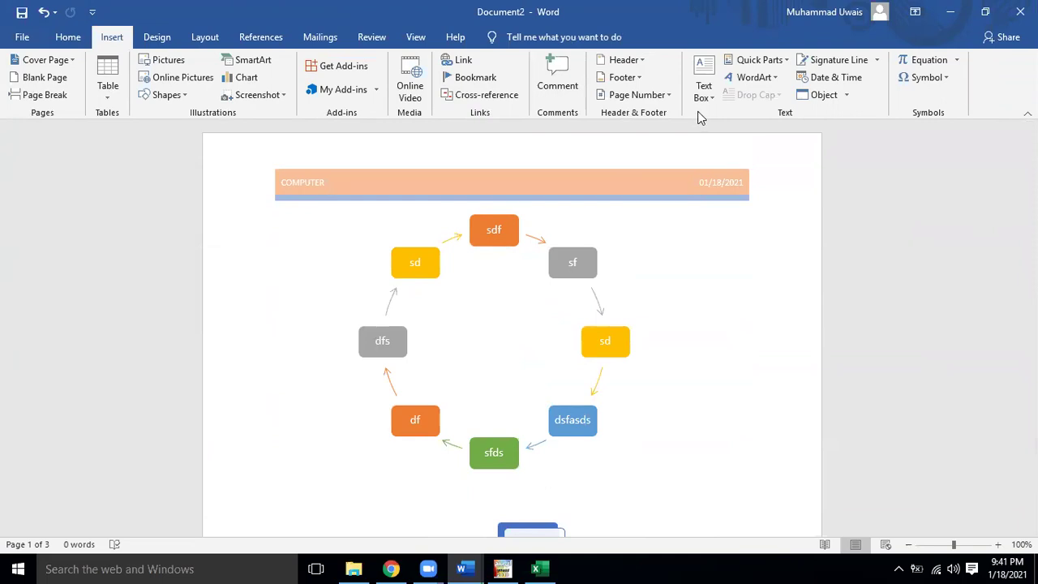
left_click(640, 79)
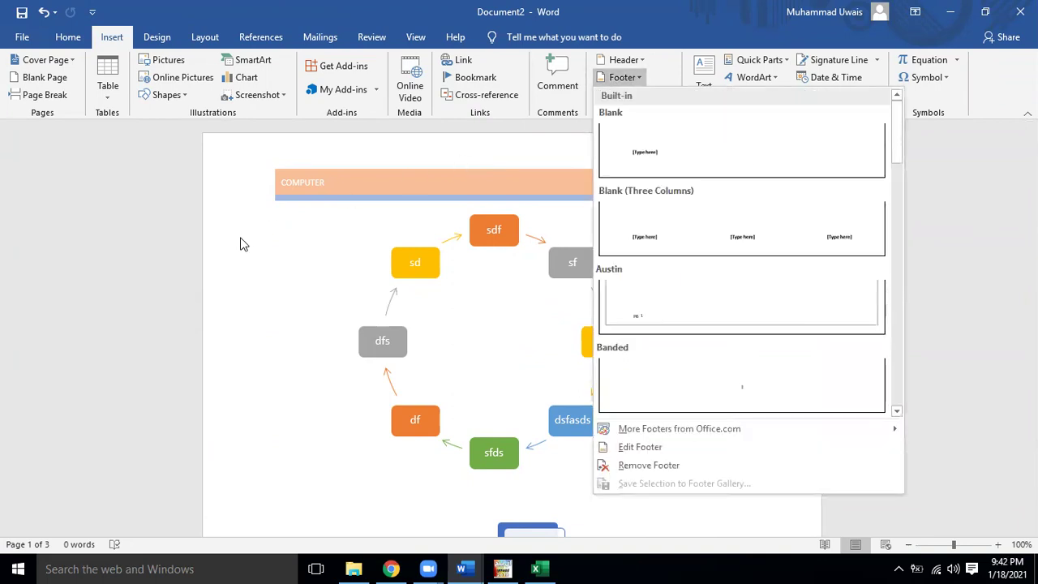
left_click(269, 183)
left_click(664, 95)
mouse_move(668, 110)
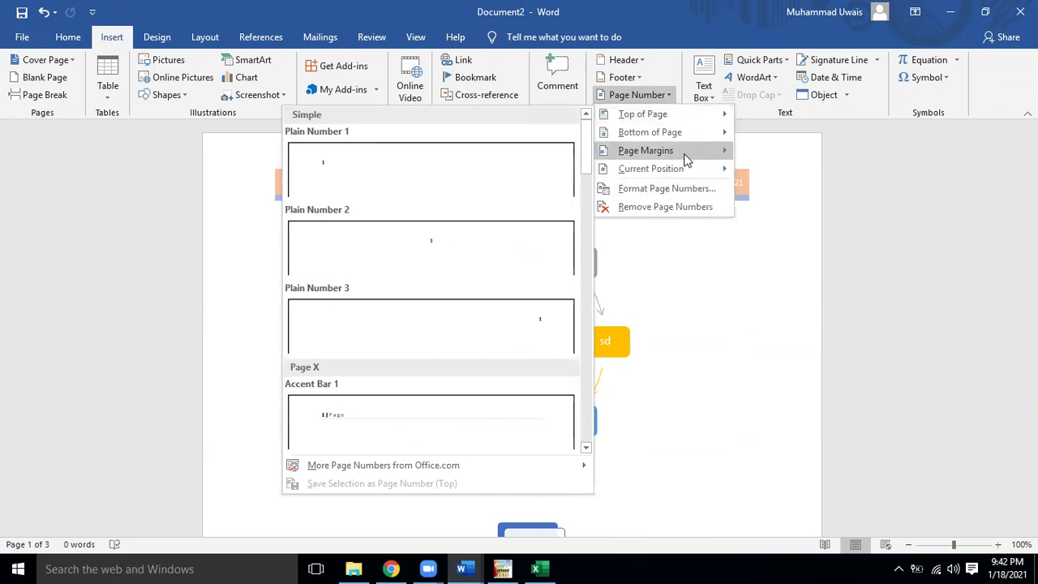
mouse_move(686, 159)
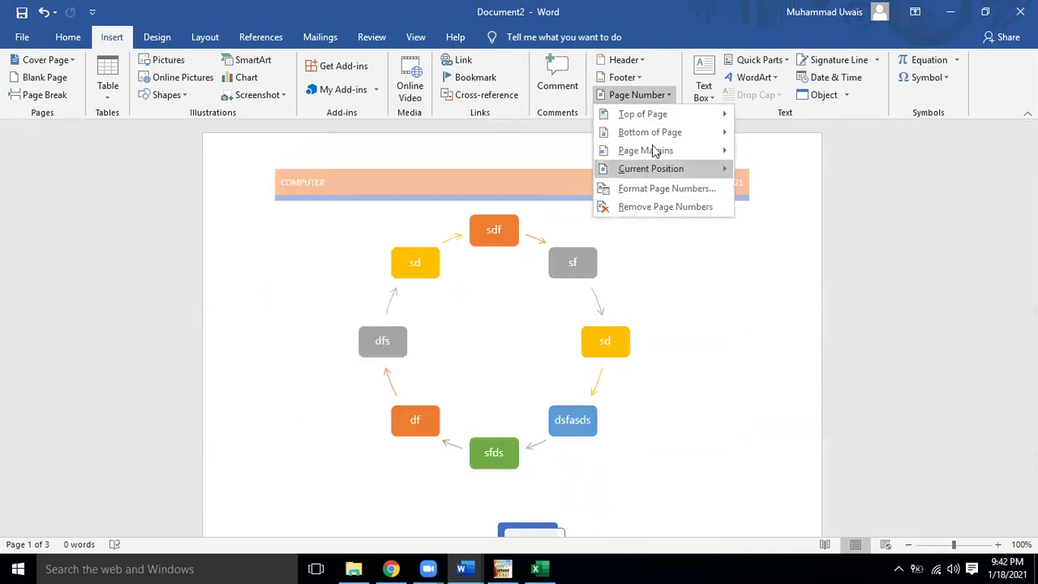
mouse_move(643, 170)
mouse_move(655, 150)
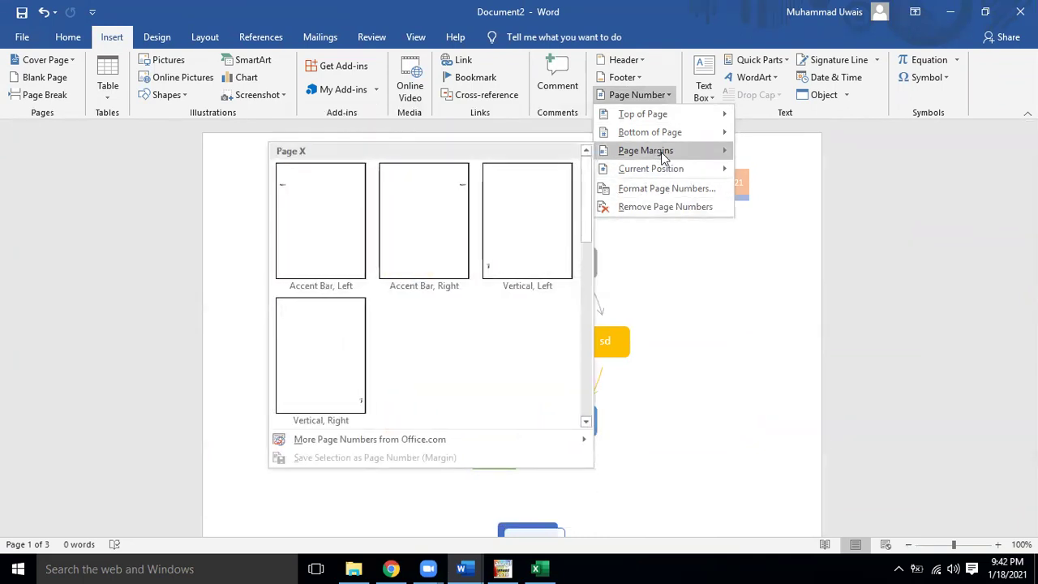
left_click(449, 200)
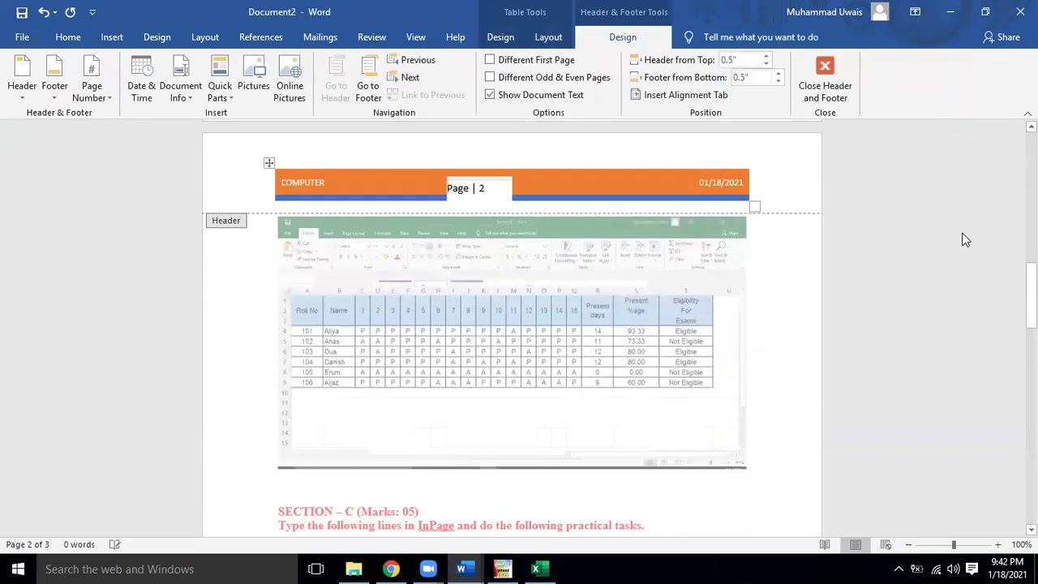
Step: Close the header and scroll back to the diagram page
double_click(783, 244)
mouse_move(1031, 297)
left_mouse_down()
mouse_move(1031, 451)
mouse_move(1031, 163)
left_mouse_up()
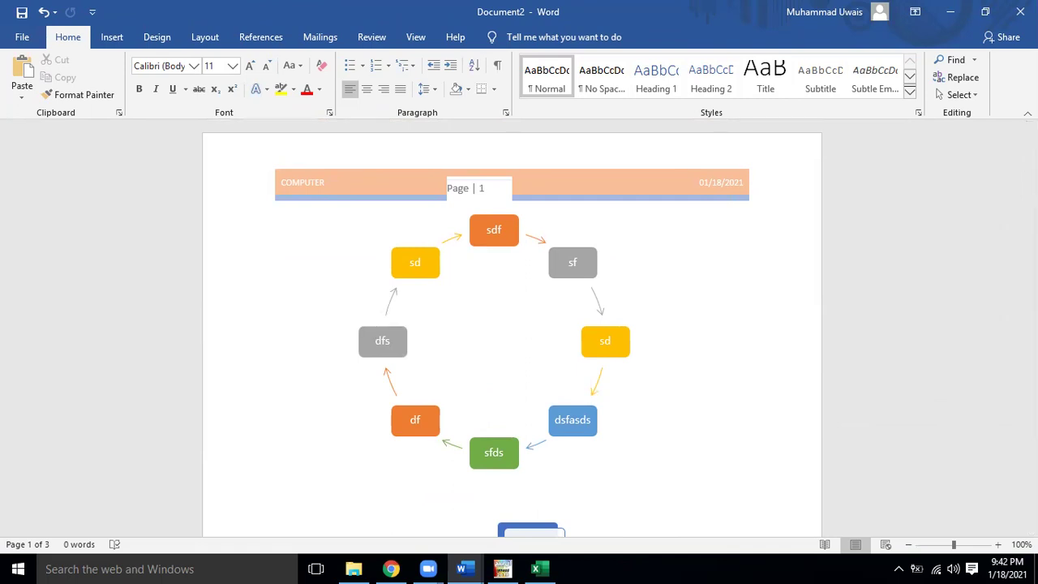
left_click(123, 36)
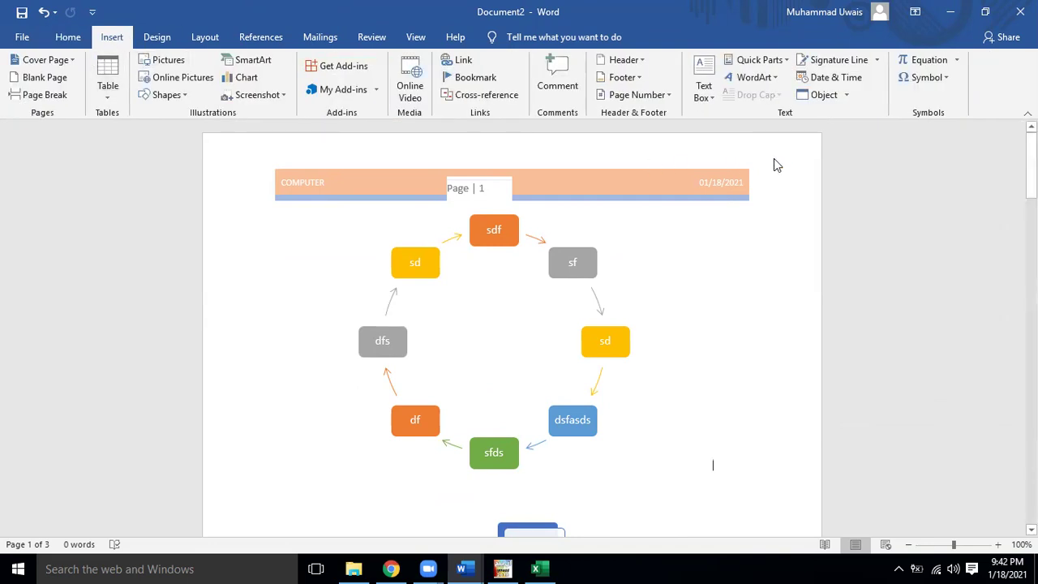
Step: Insert an Austin Quote text box reading 'Computer Science' plus a line of filler text
left_click_drag(1031, 162, 1031, 342)
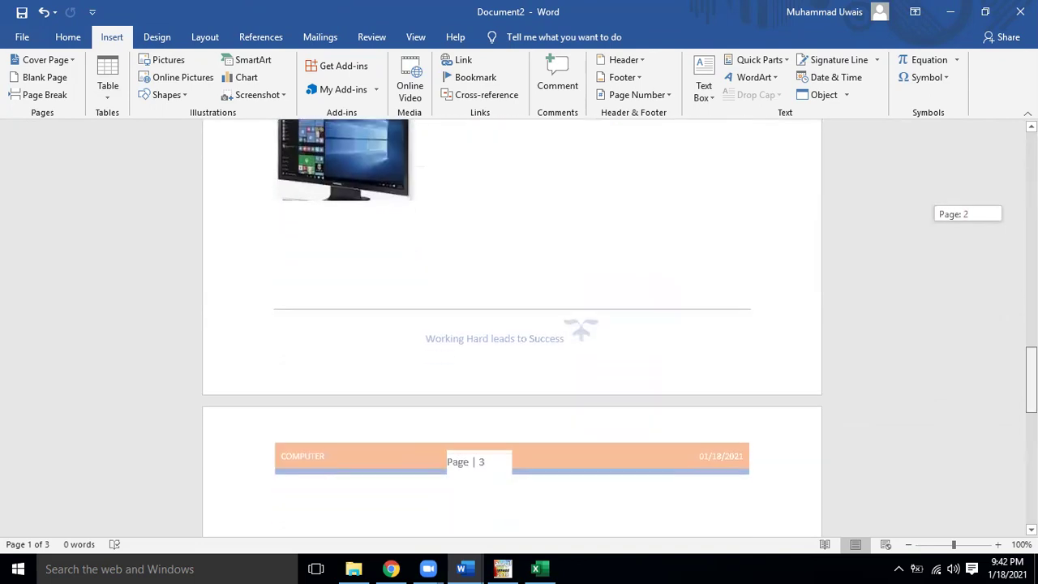
scroll(640, 362, "down", 3)
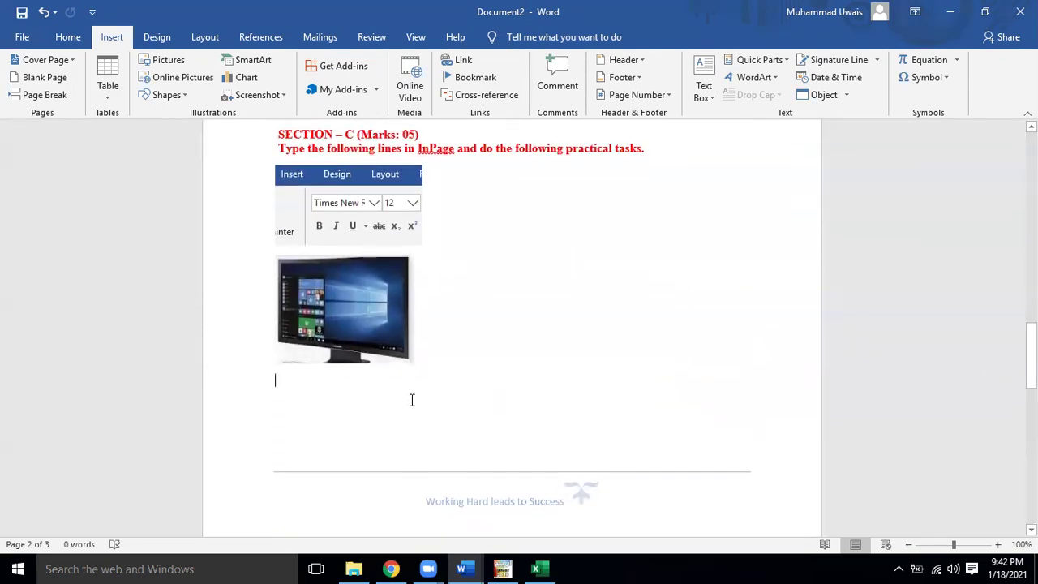
left_click(709, 91)
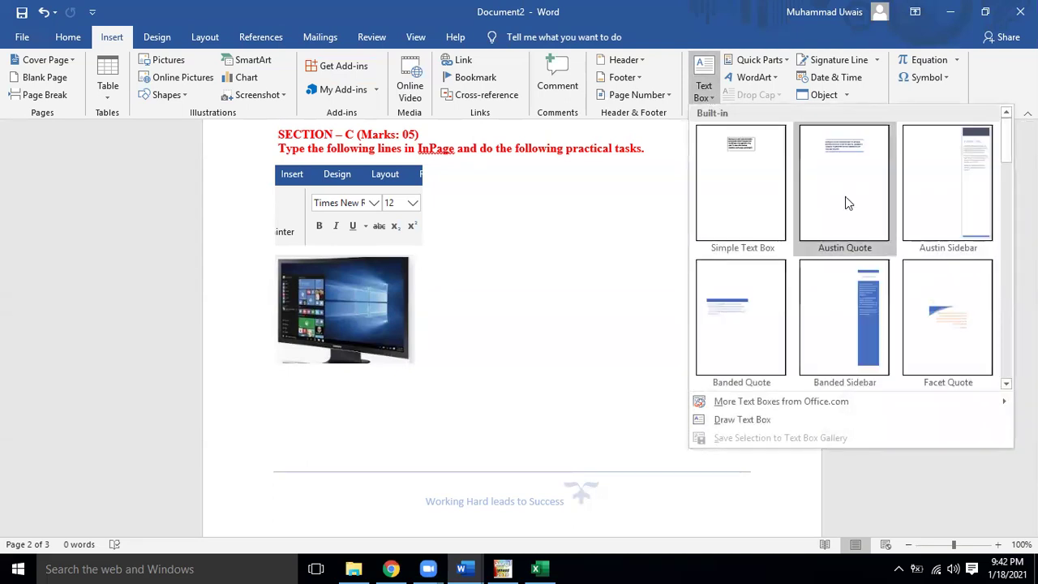
left_click(859, 158)
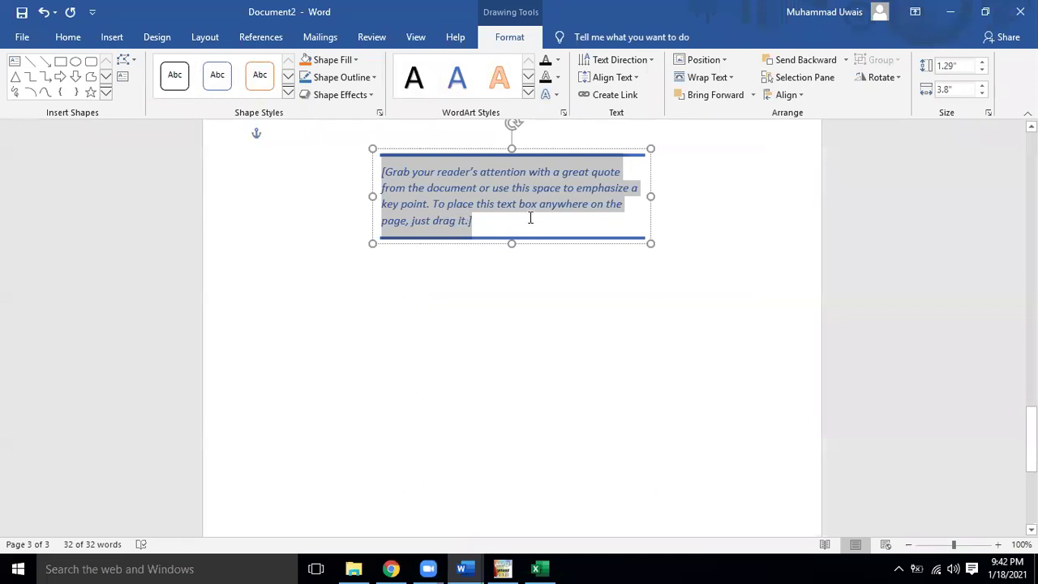
type("Compuer")
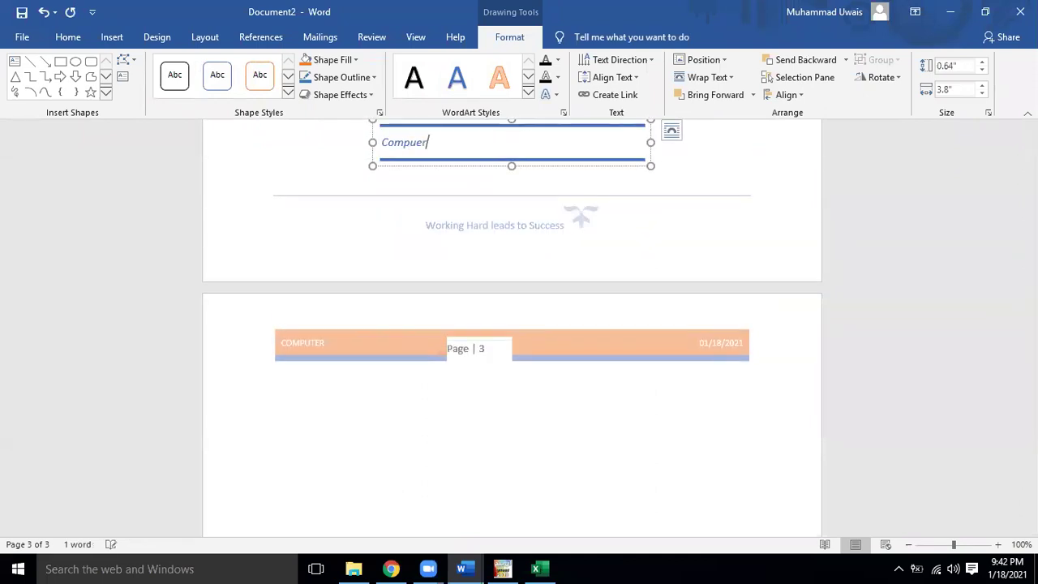
key("BackSpace")
key("BackSpace")
type("ter Science")
key("Return")
type("dfs e")
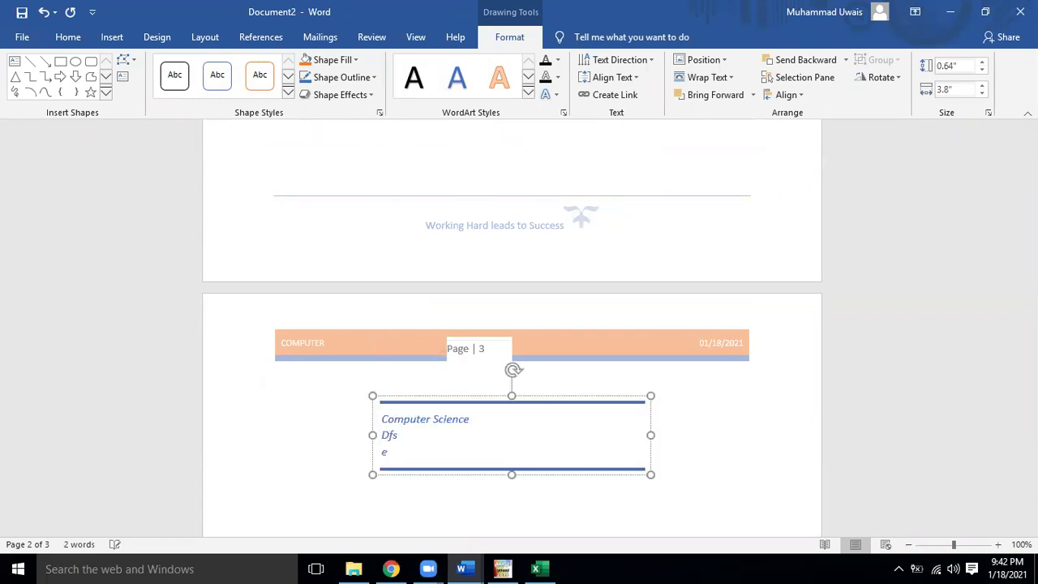
type("fs f  dsfsd fsd f")
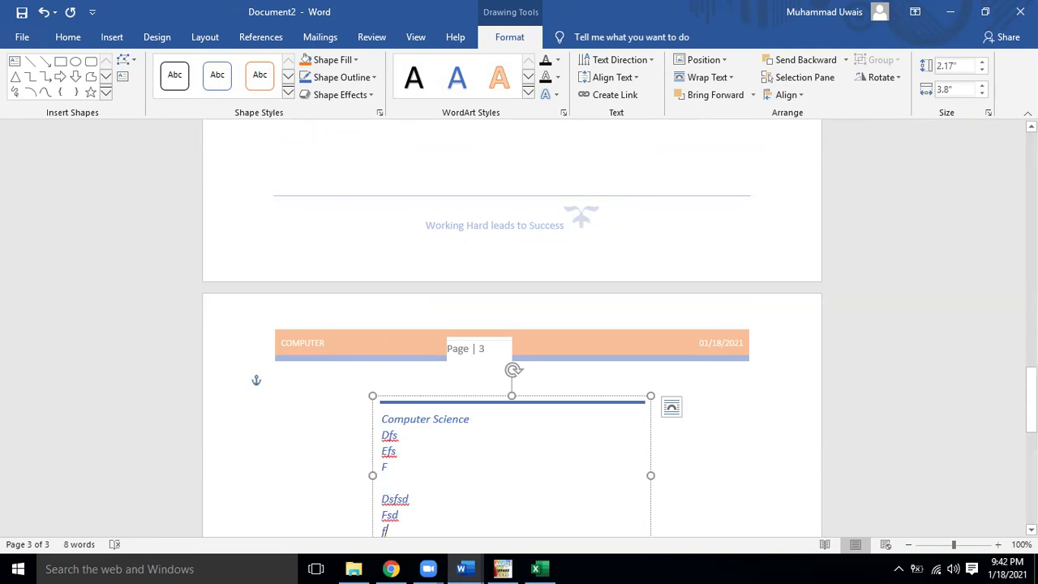
left_click_drag(1032, 402, 1032, 355)
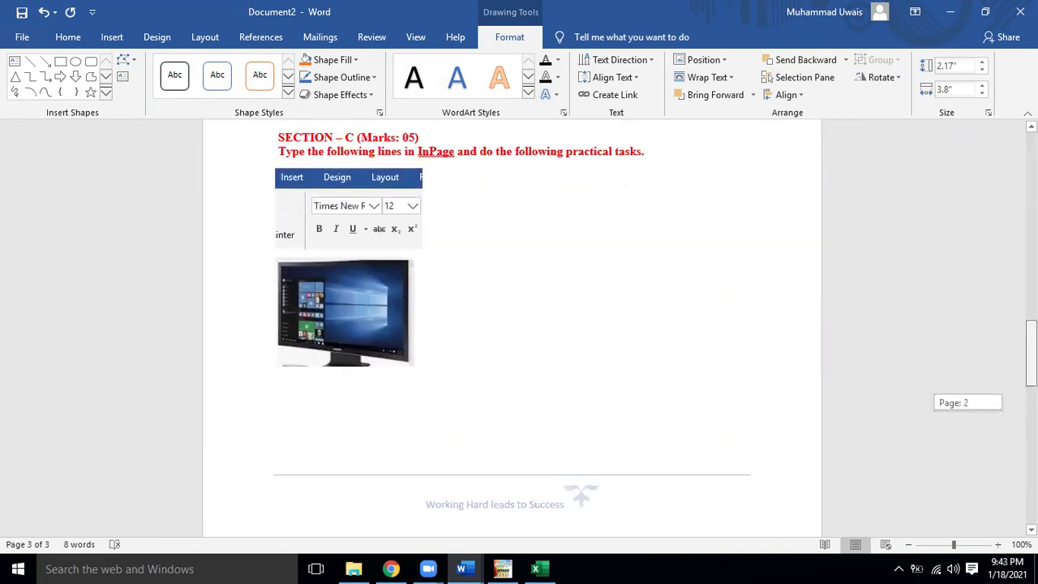
Step: Place the insertion point after the picture and move down to the top of page 3
left_click(389, 369)
left_click(412, 388)
left_click(436, 388)
left_click(454, 373)
left_click(349, 345)
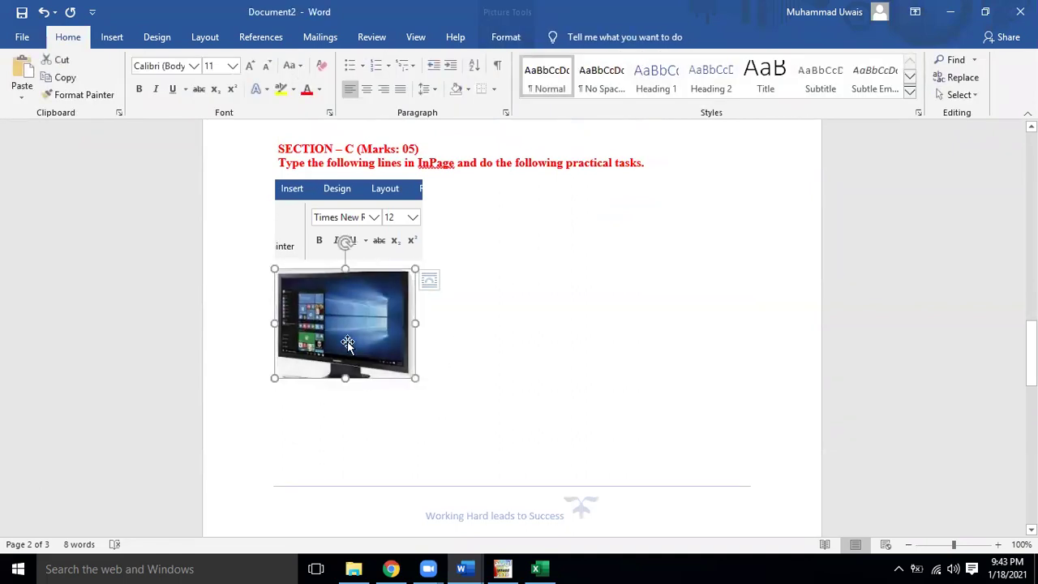
left_click(494, 394)
key("Down")
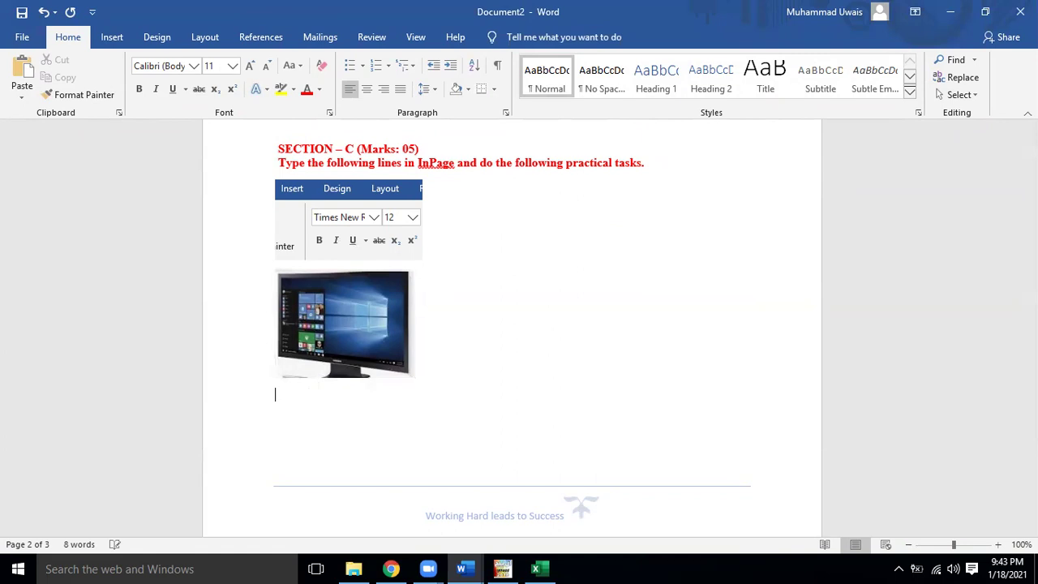
key("Down")
key("Down")
key("Down")
key("Down")
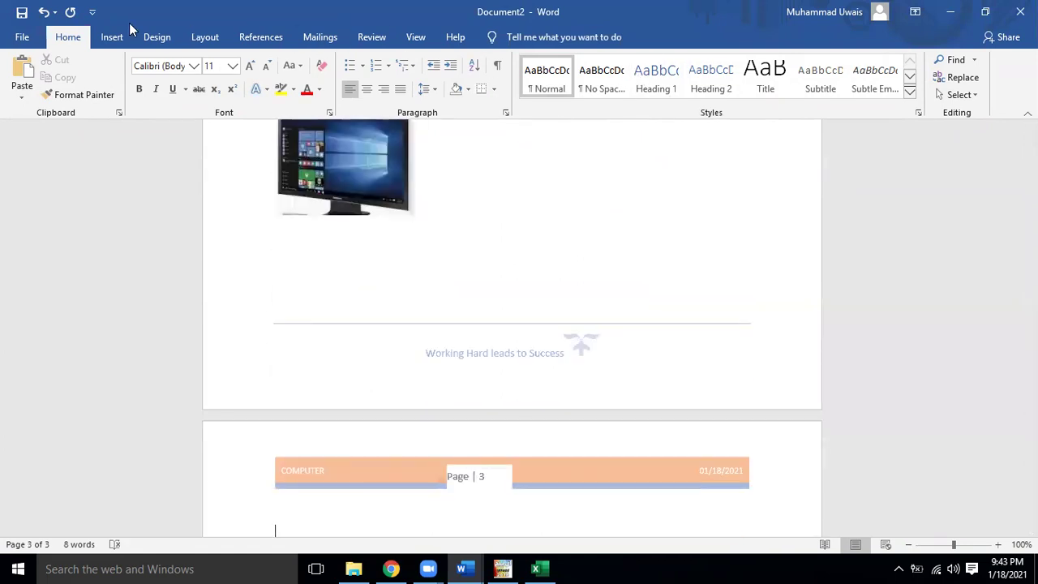
Step: Insert a Simple Text Box and position it just under the page 3 header
left_click(115, 37)
left_click(713, 91)
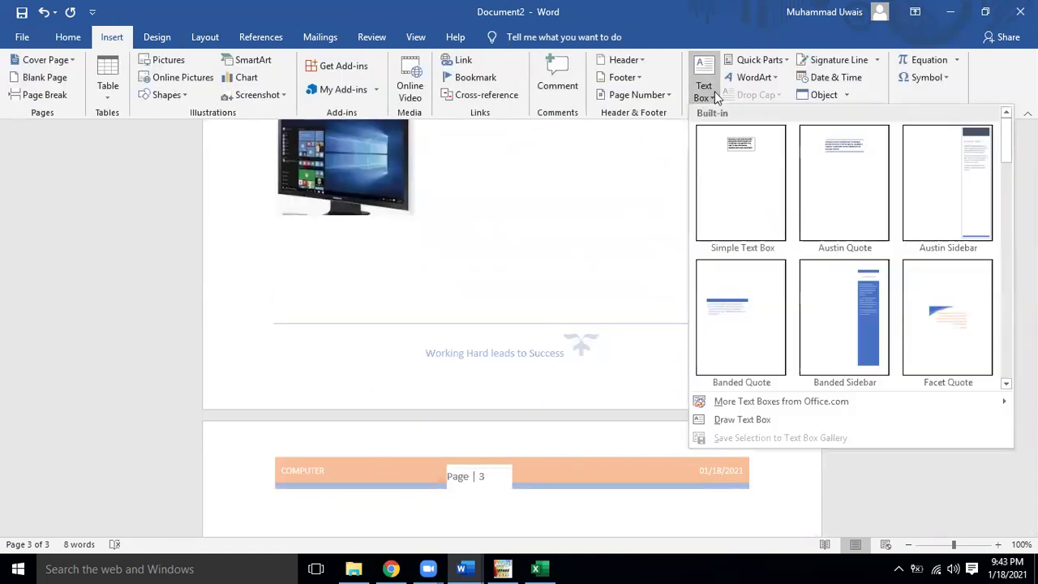
left_click(759, 146)
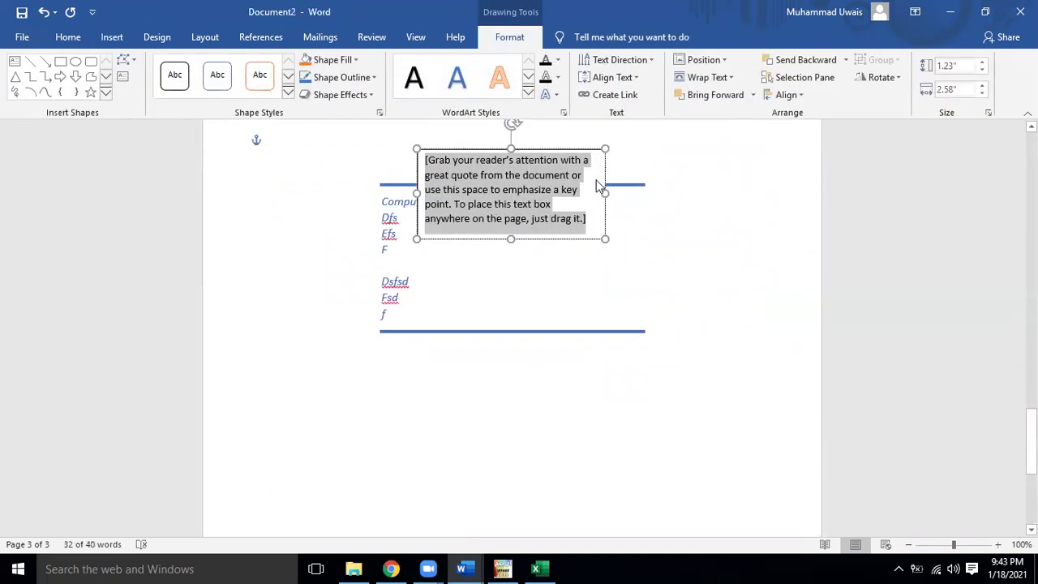
left_click_drag(560, 151, 543, 261)
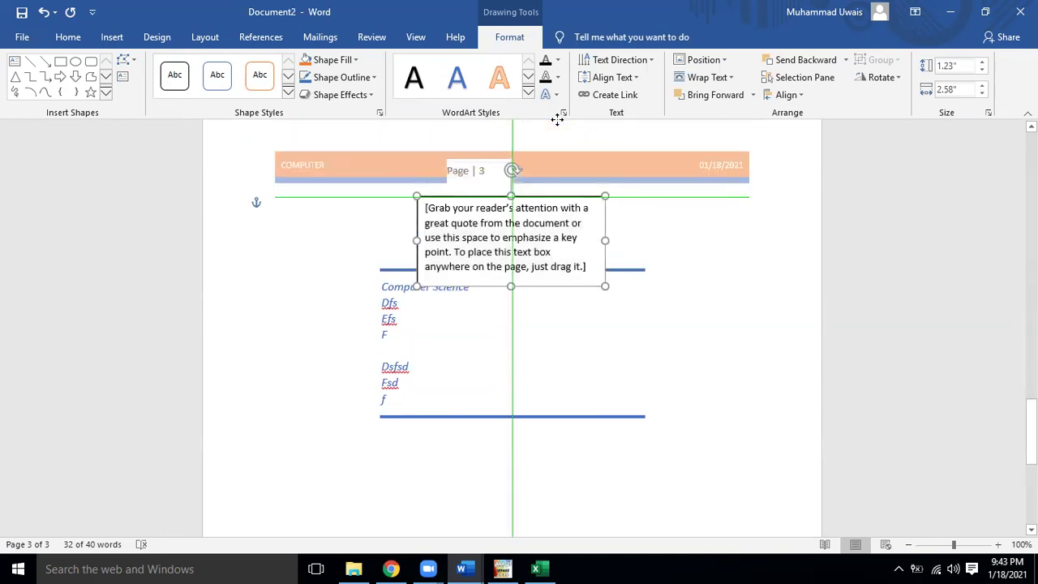
left_click_drag(544, 260, 524, 260)
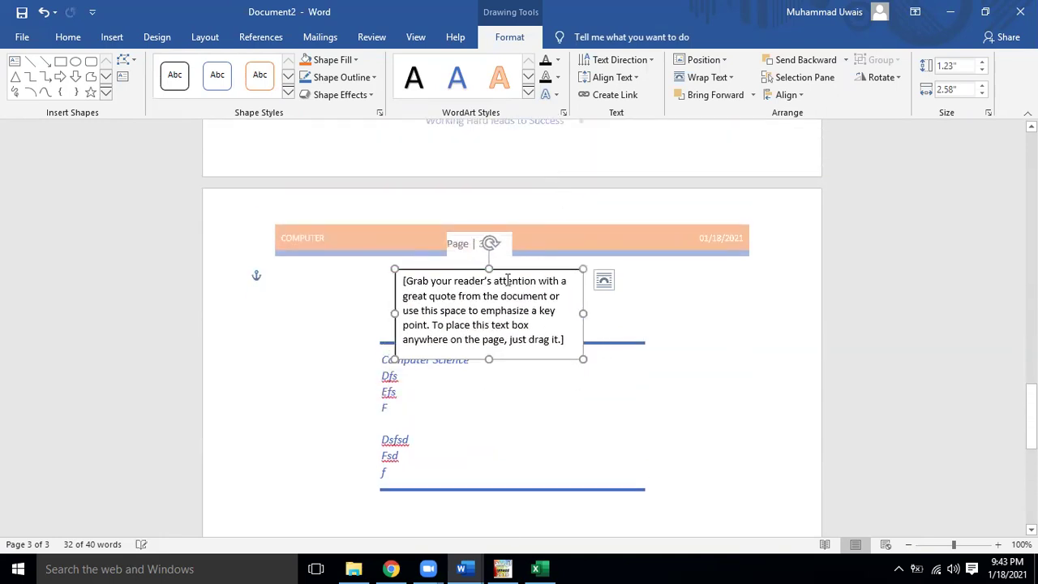
Step: Add two blank lines to push the body text down and select the text box
left_click(358, 304)
key("Return")
key("Return")
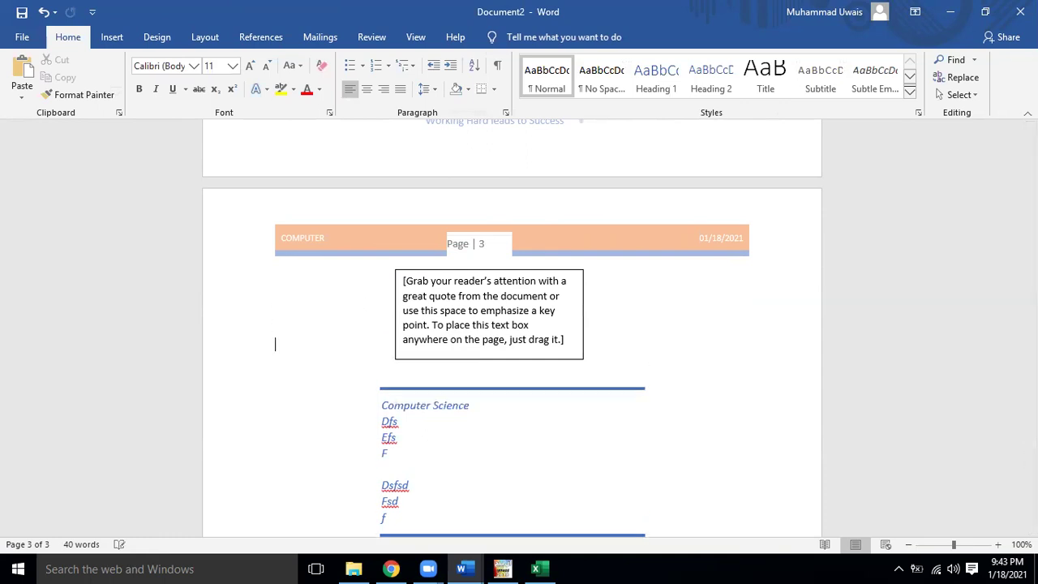
key("Return")
left_click(533, 271)
left_click(533, 270)
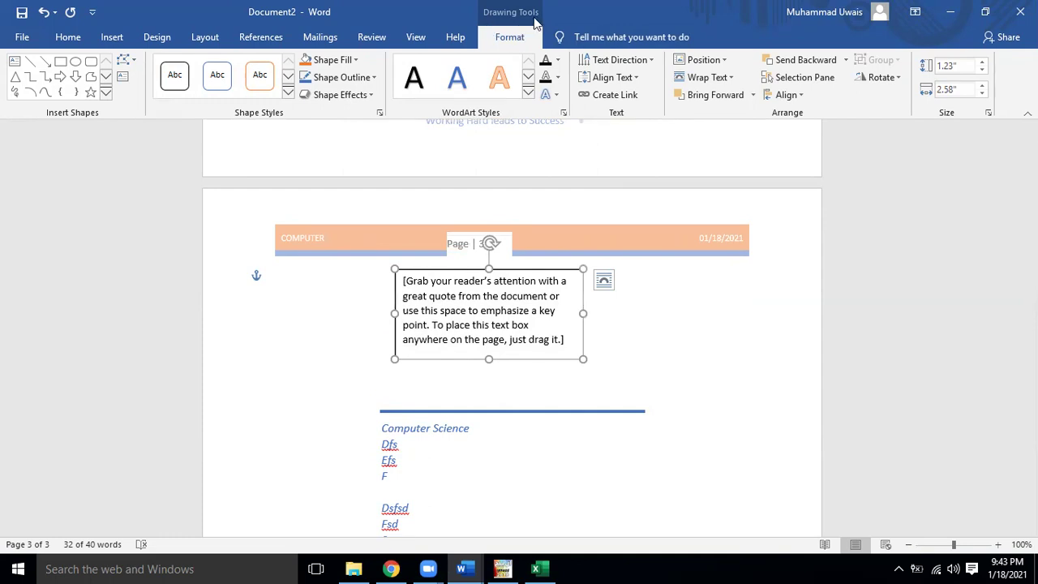
Step: Give the text box a subtle orange style with a red 4½ pt outline
left_click(291, 94)
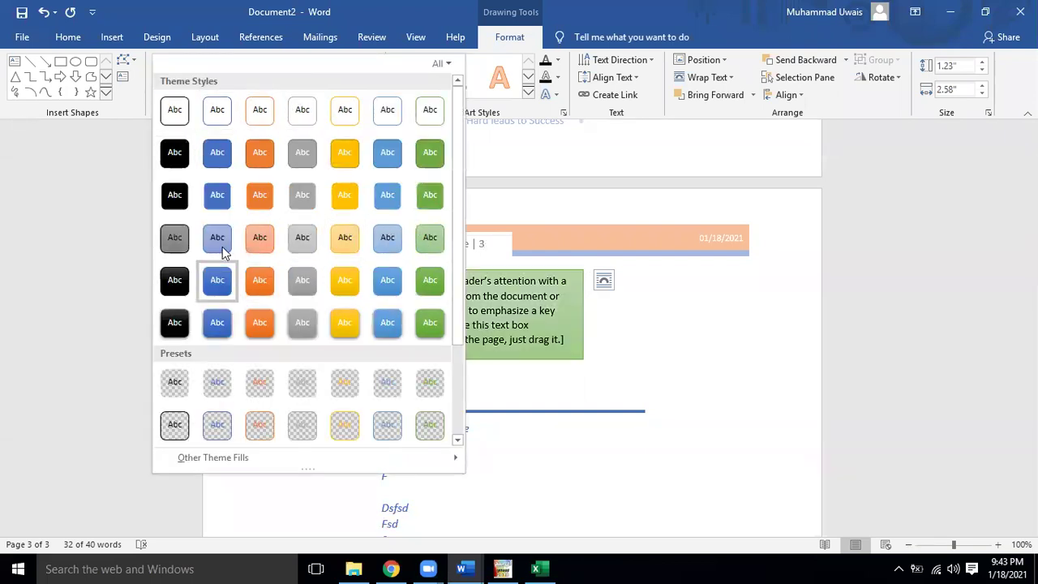
left_click(259, 245)
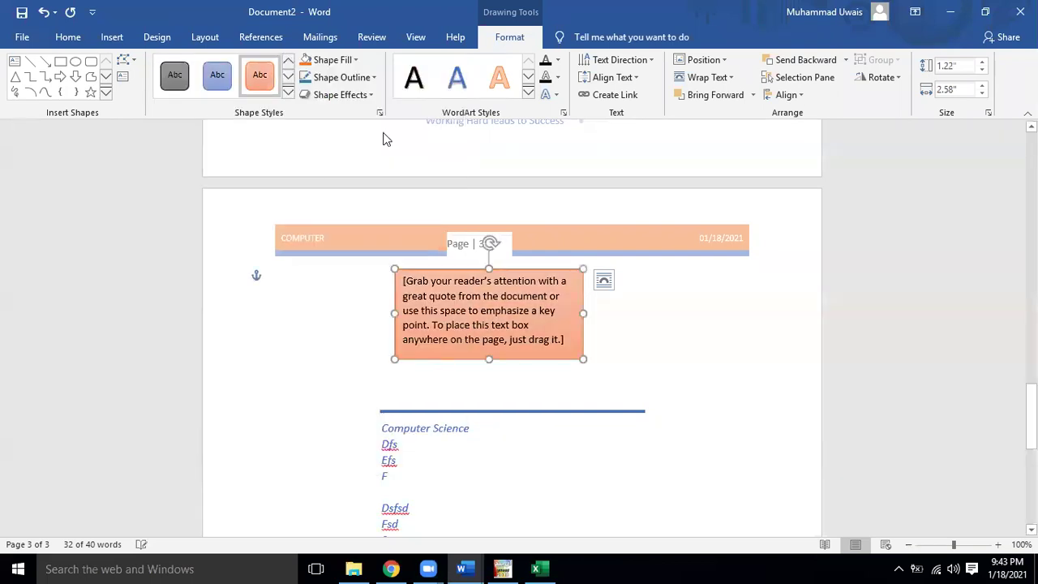
left_click(373, 77)
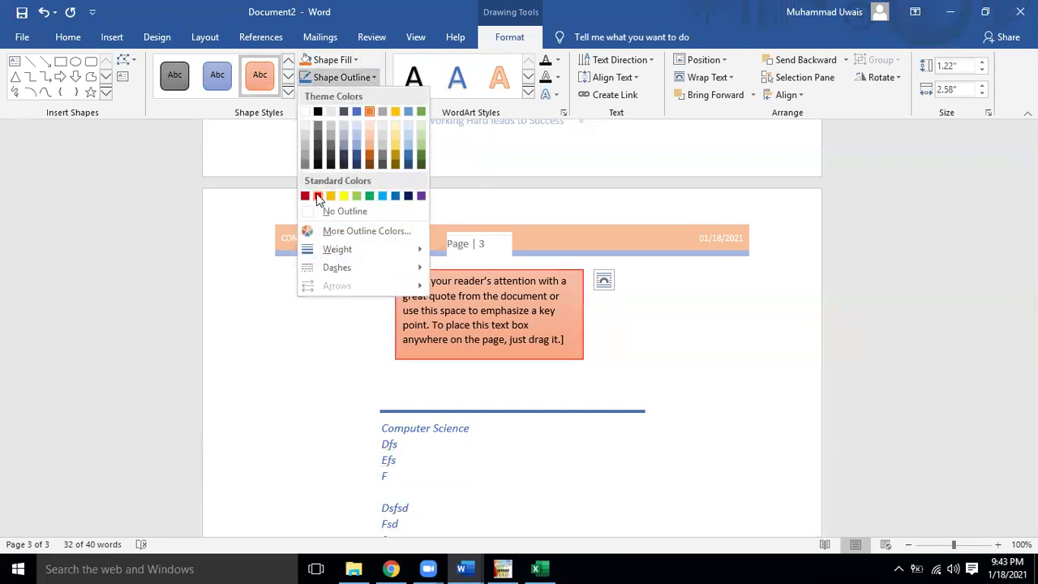
left_click(318, 197)
left_click(345, 77)
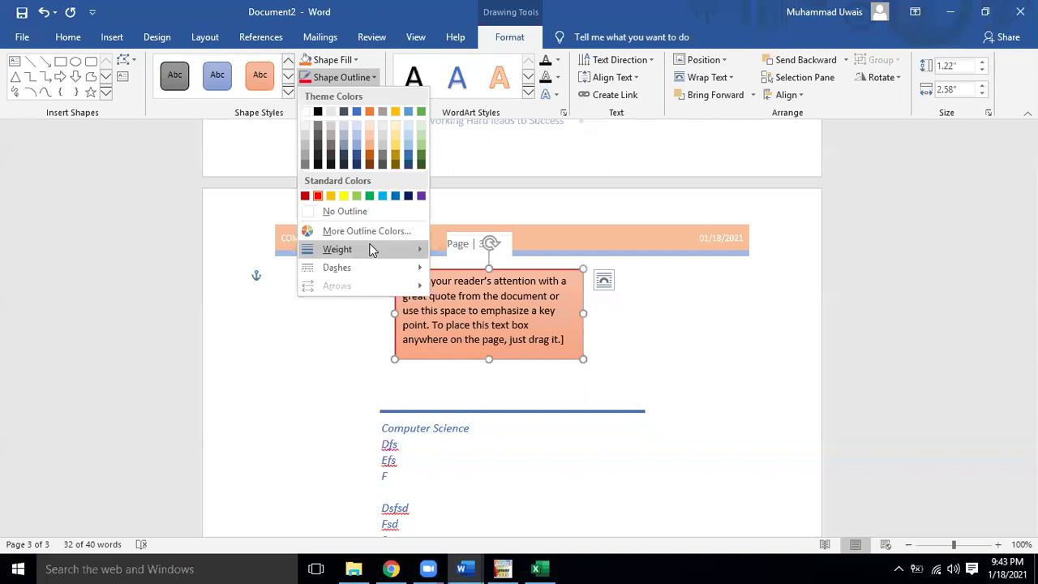
mouse_move(349, 249)
left_click(516, 368)
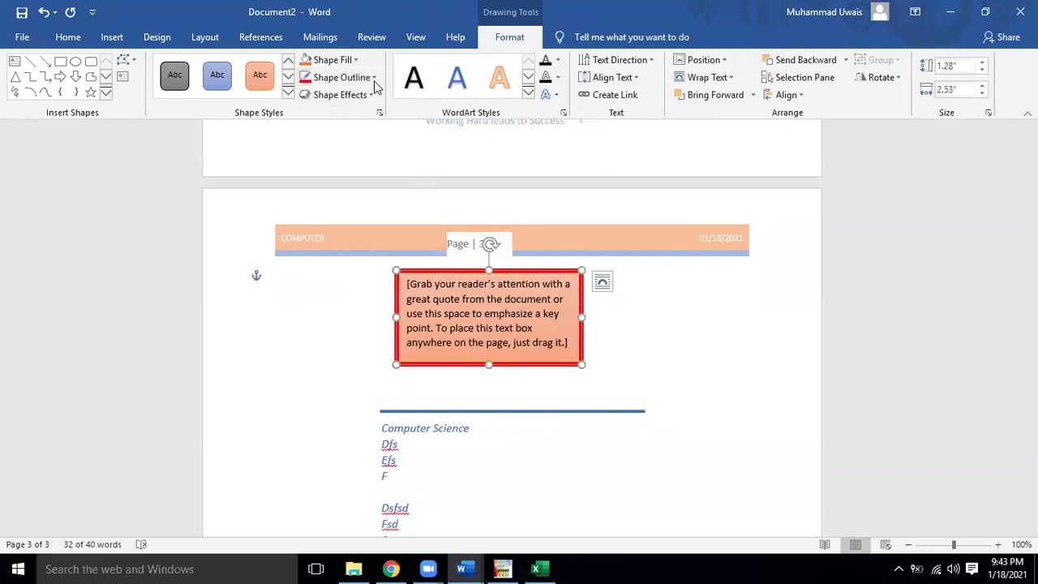
Step: Fill the text box light blue; a parallel 3-D rotation is tried and undone
left_click(354, 64)
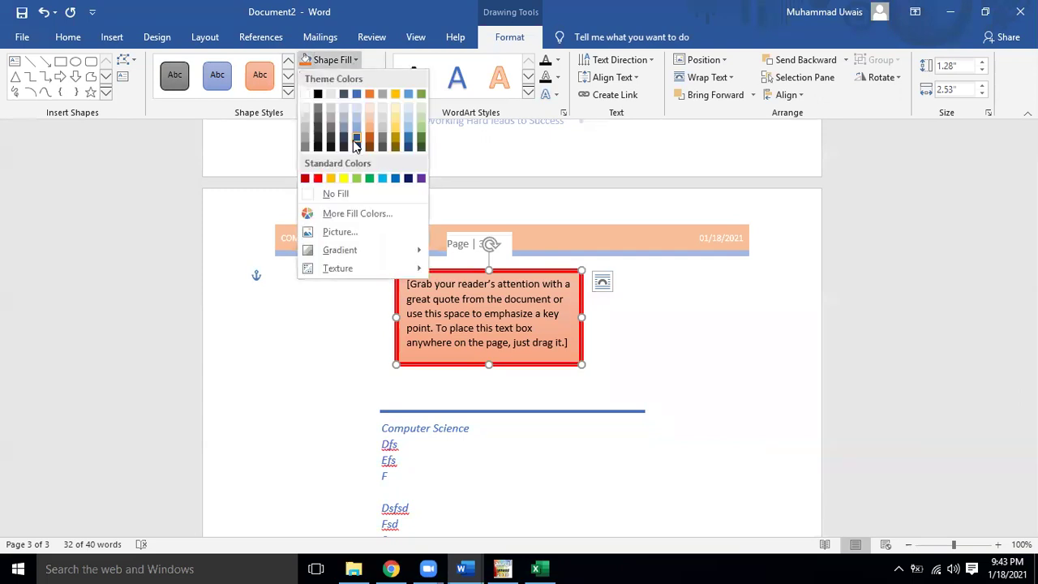
left_click(361, 120)
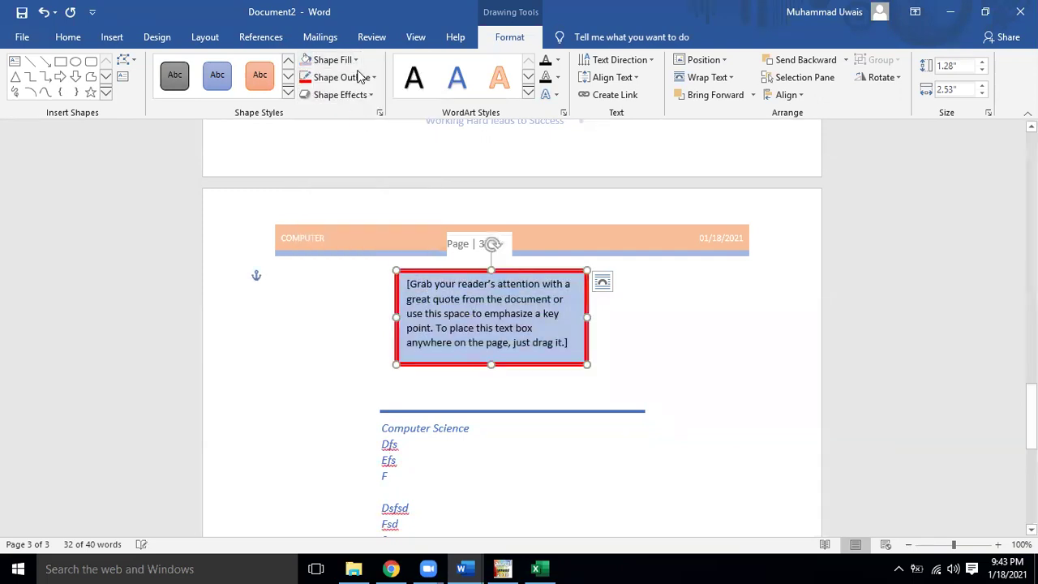
left_click(362, 94)
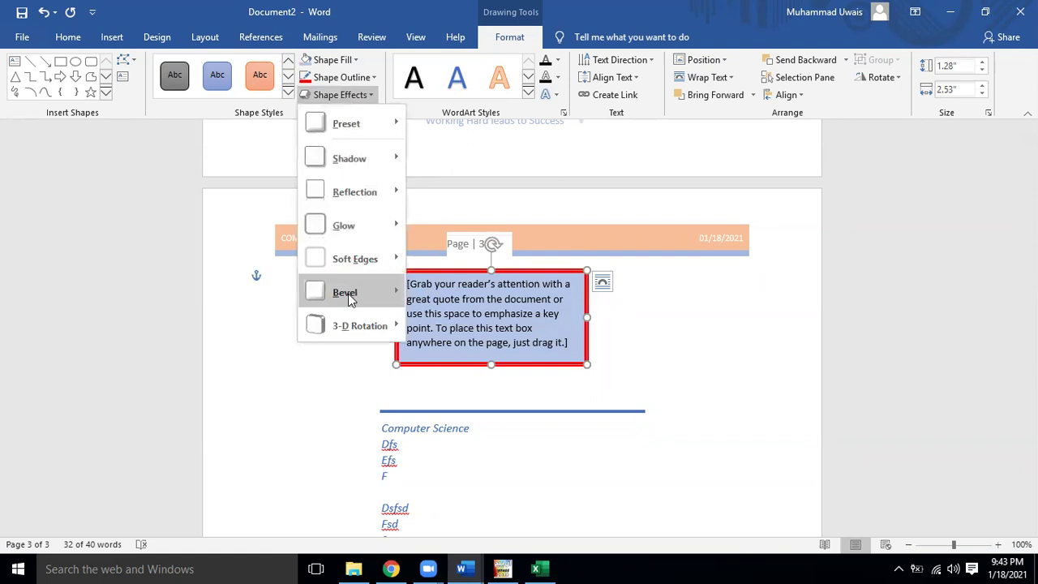
mouse_move(337, 336)
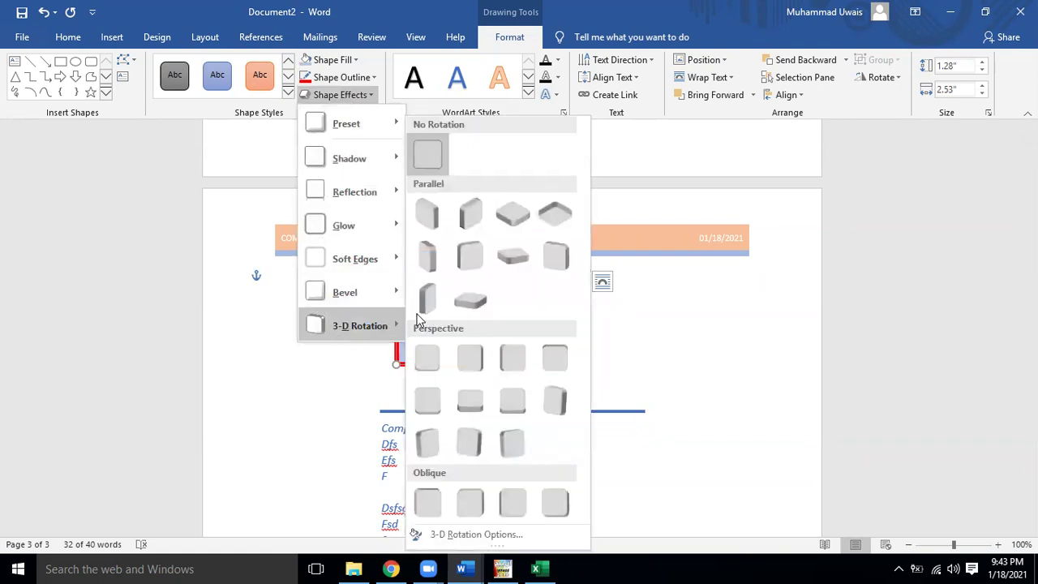
left_click(427, 299)
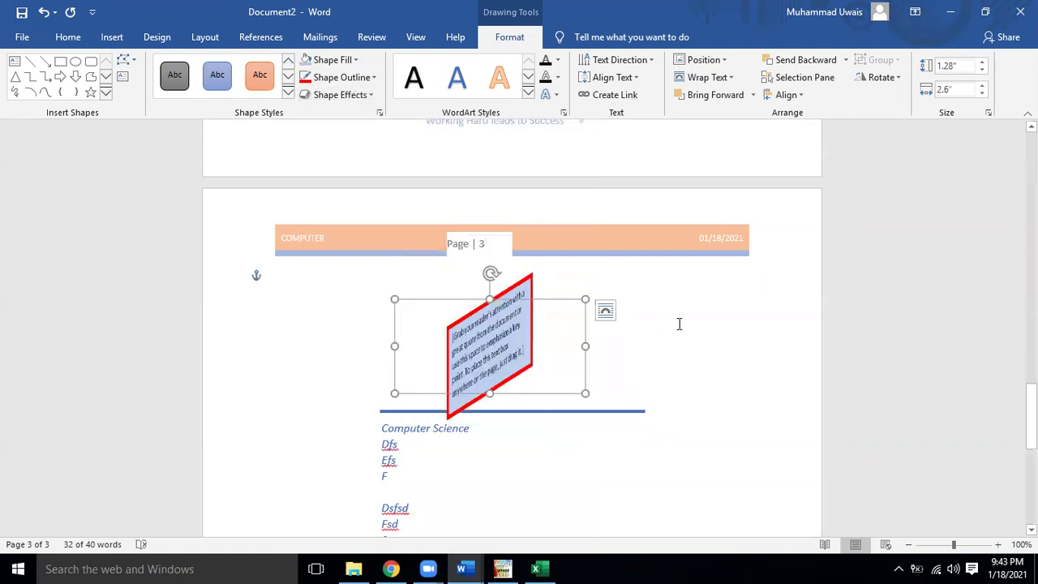
key("ctrl+z")
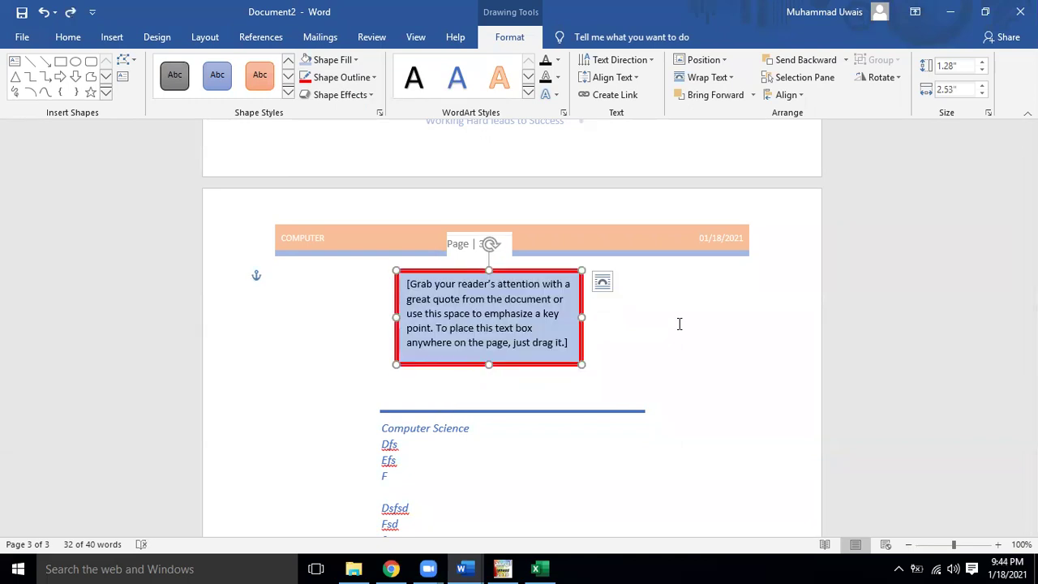
Step: Deselect and reselect the text box to check its formatting, then deselect it
left_click(673, 332)
left_click(526, 272)
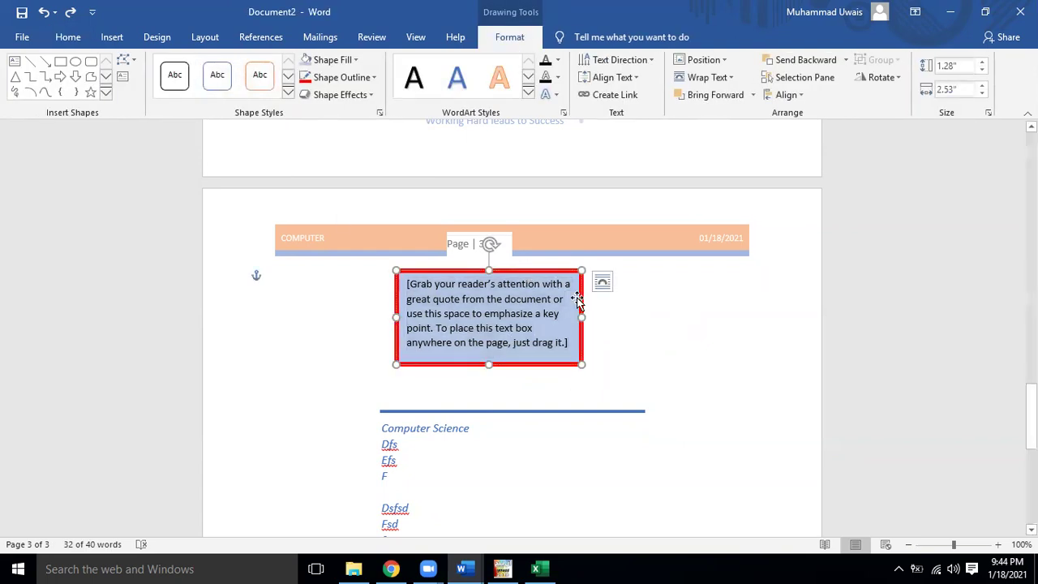
left_click(623, 353)
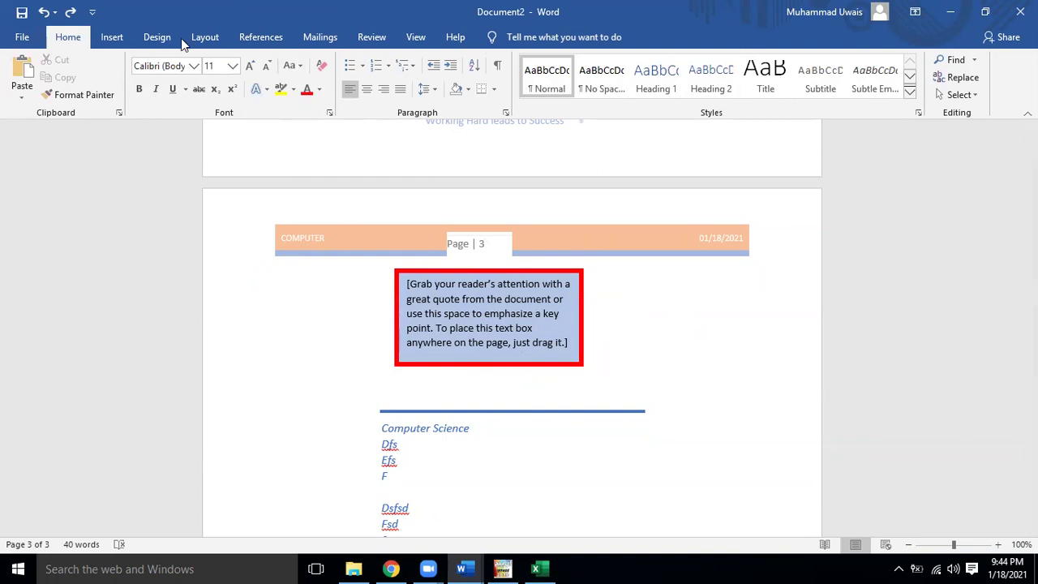
left_click(120, 37)
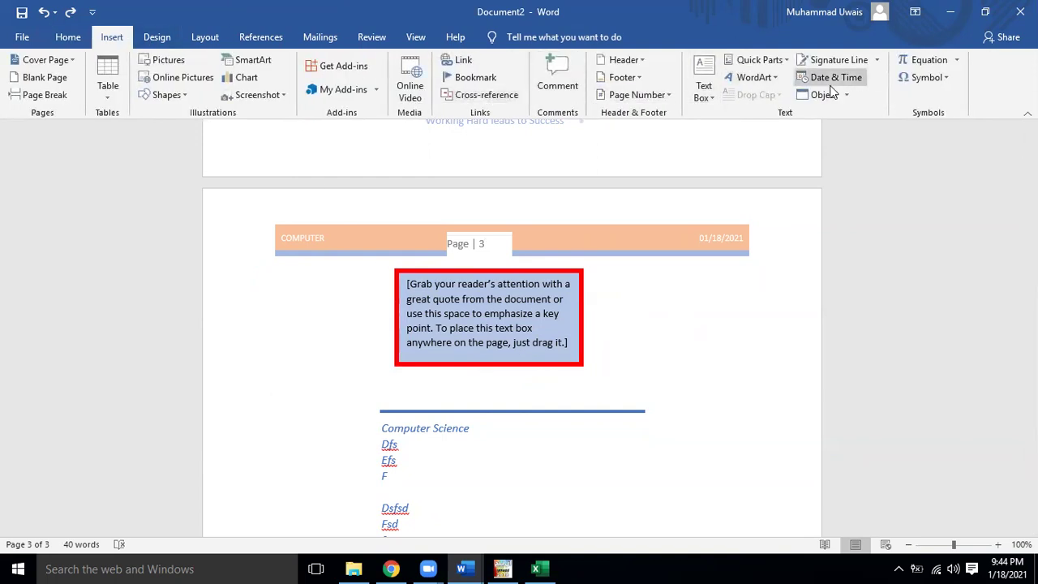
Step: Insert a WordArt title reading 'Pakistan School Muscat' and remove its extra empty line
left_click(754, 77)
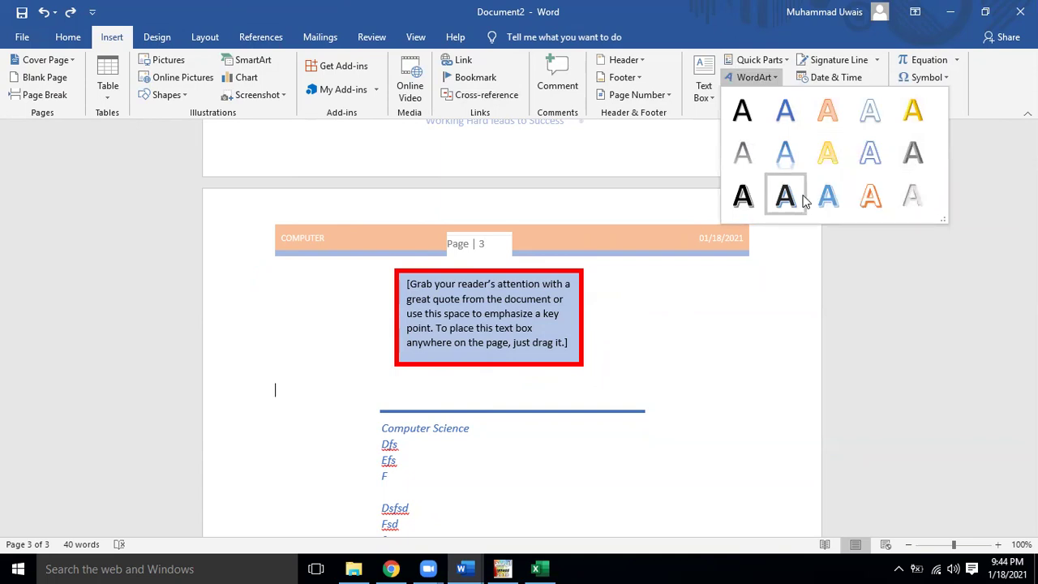
left_click(786, 153)
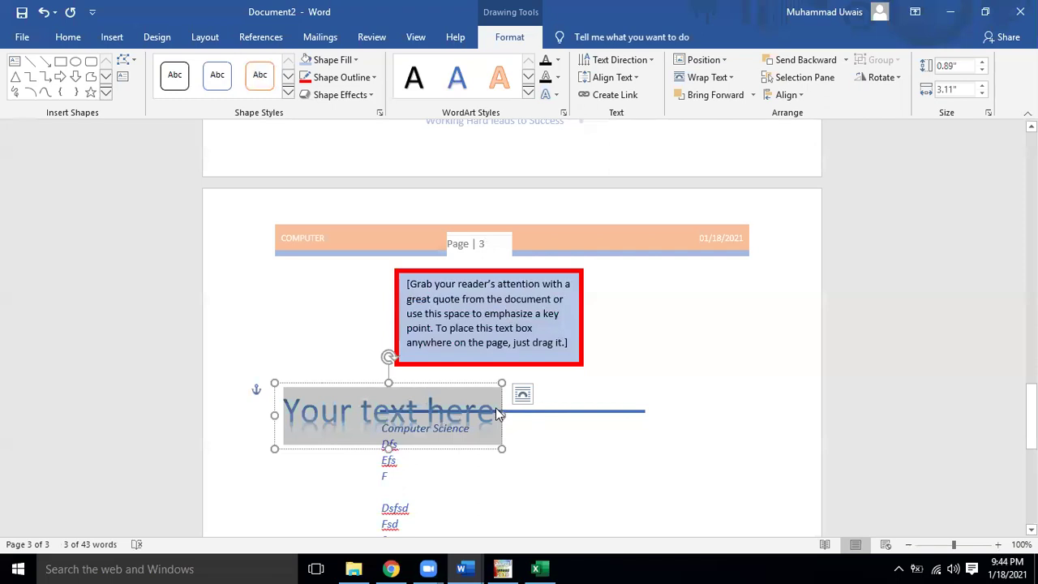
type("Pakist")
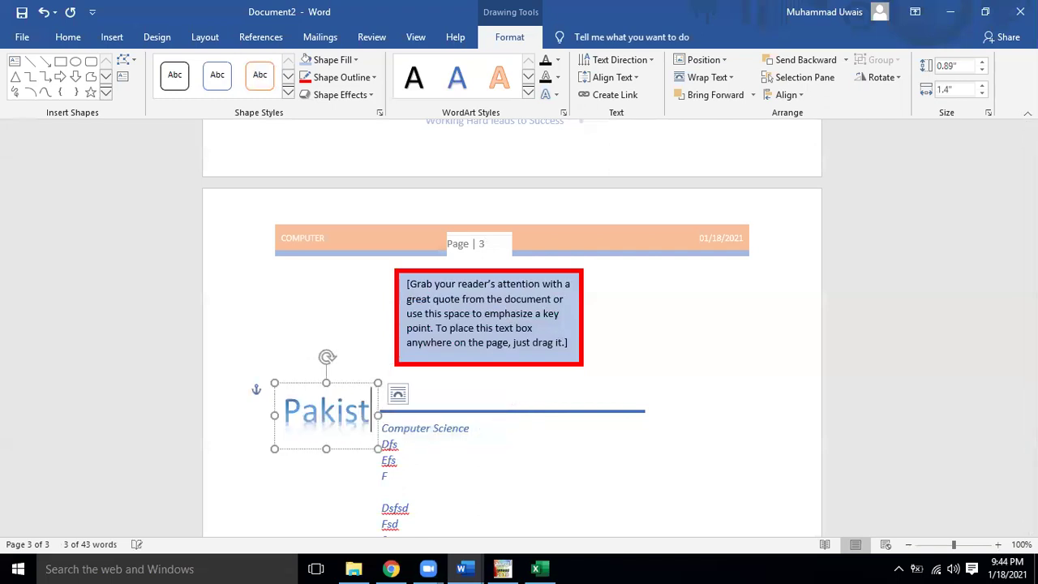
type("a")
type("n School Muscat")
key("Return")
key("ctrl+l")
key("BackSpace")
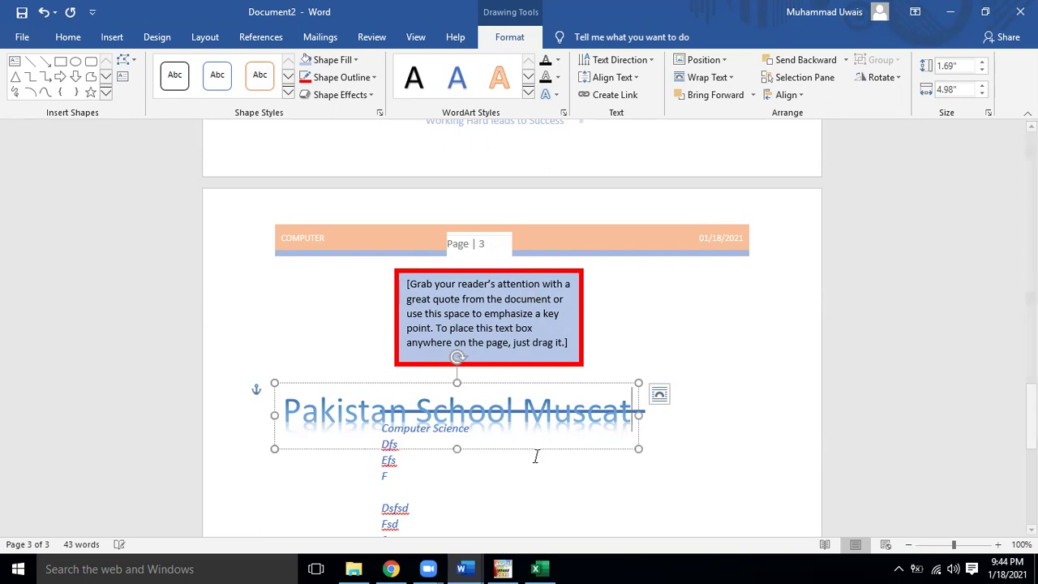
Step: Position the WordArt title centred just below the quote box on page 3
left_click_drag(592, 383, 658, 370)
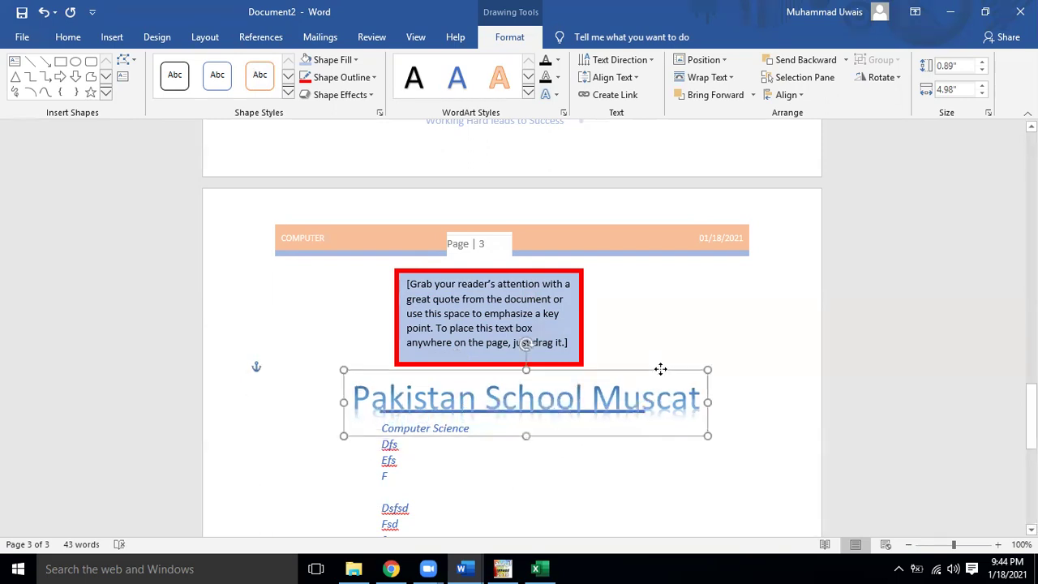
left_click(639, 357)
key("Return")
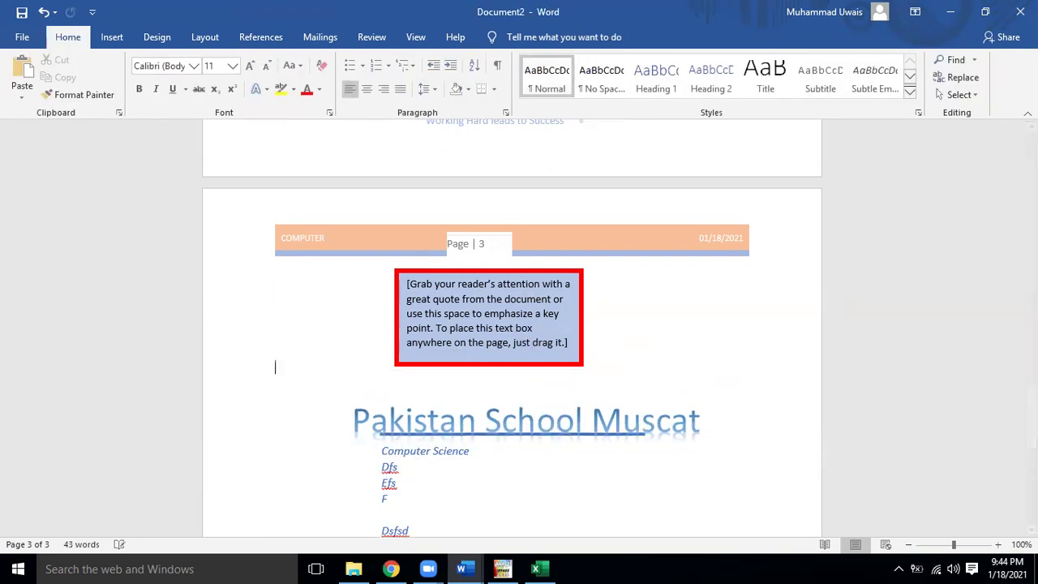
key("Return")
key("Return")
key("Return")
left_click(592, 451)
left_click_drag(591, 438, 594, 395)
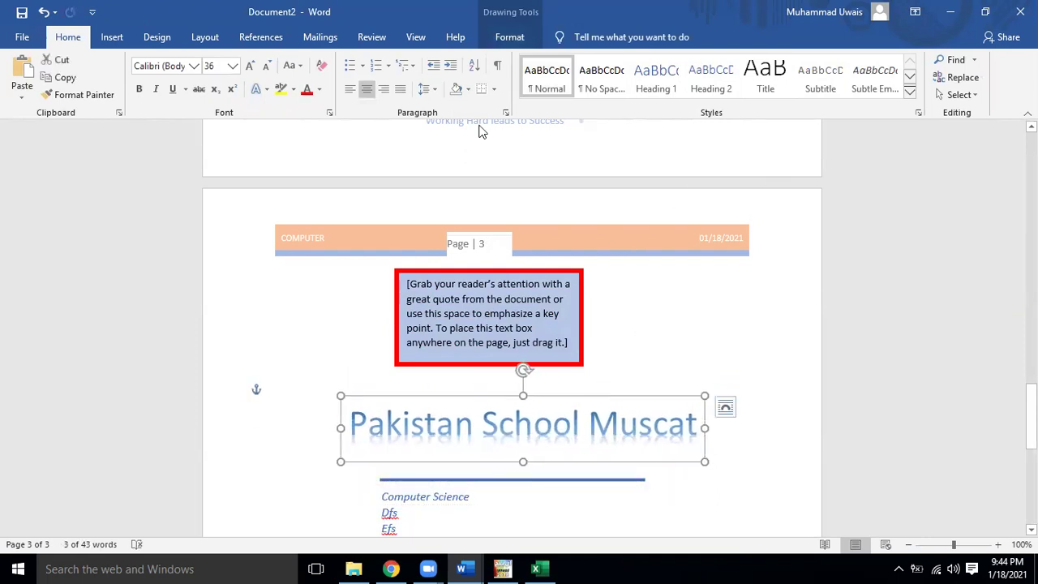
left_click(118, 41)
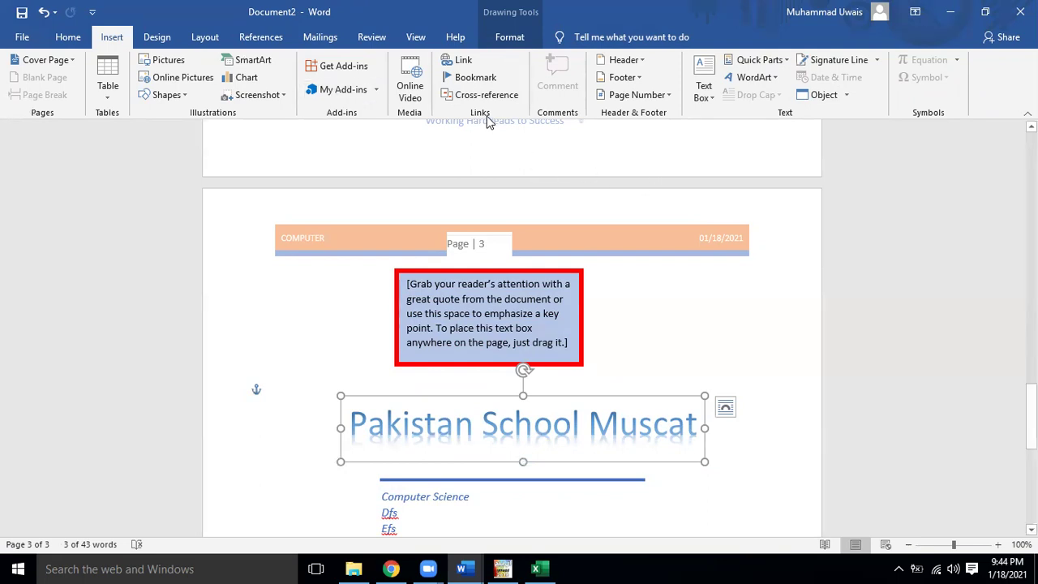
left_click(725, 290)
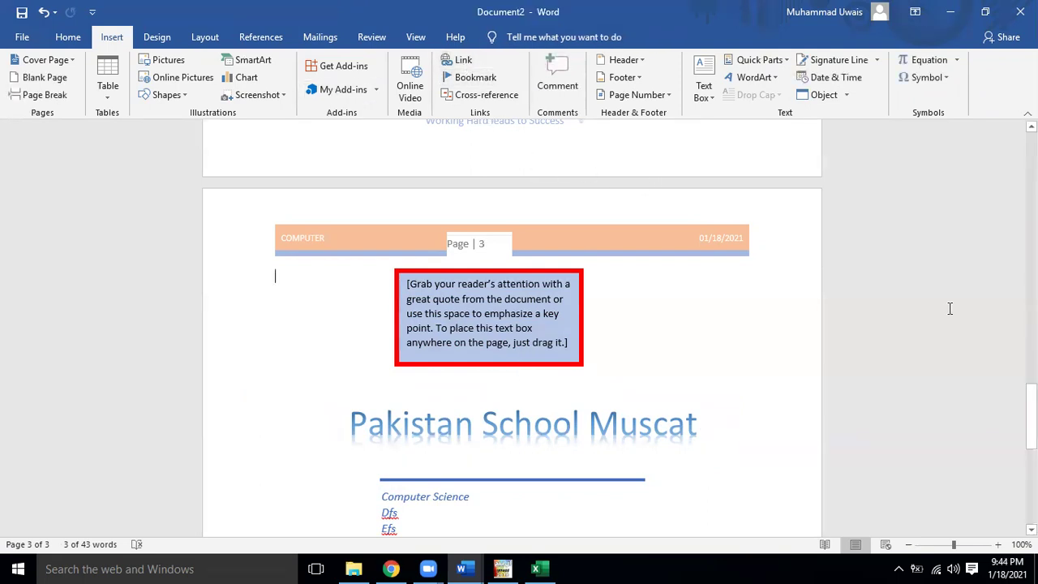
mouse_move(1031, 416)
left_mouse_down()
mouse_move(1031, 166)
mouse_move(1031, 243)
left_mouse_up()
Step: Add the line 'Goto Computer Definition' below the Computer chart
left_click(414, 280)
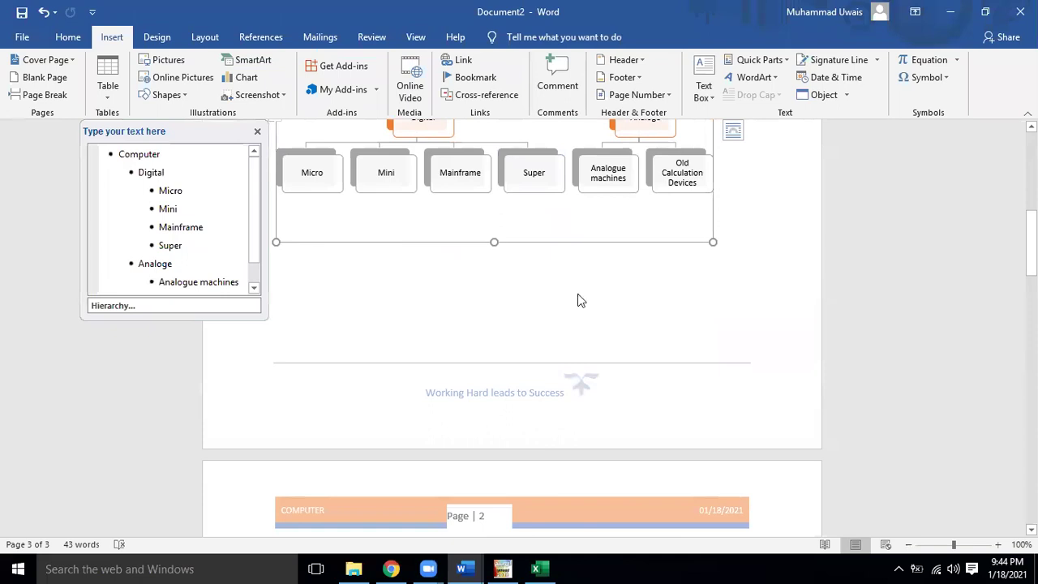
left_click(344, 272)
left_click(769, 226)
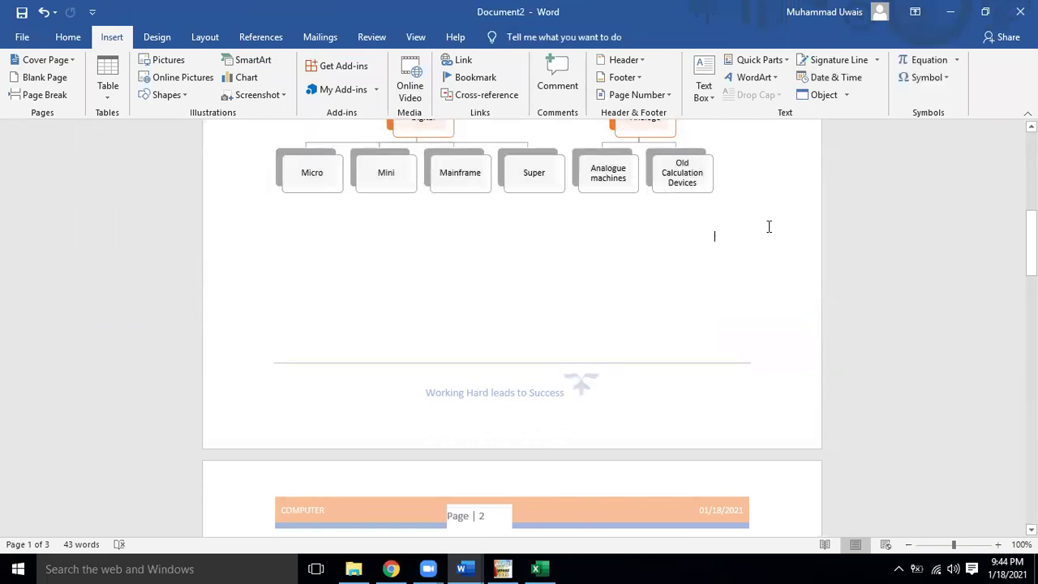
key("Return")
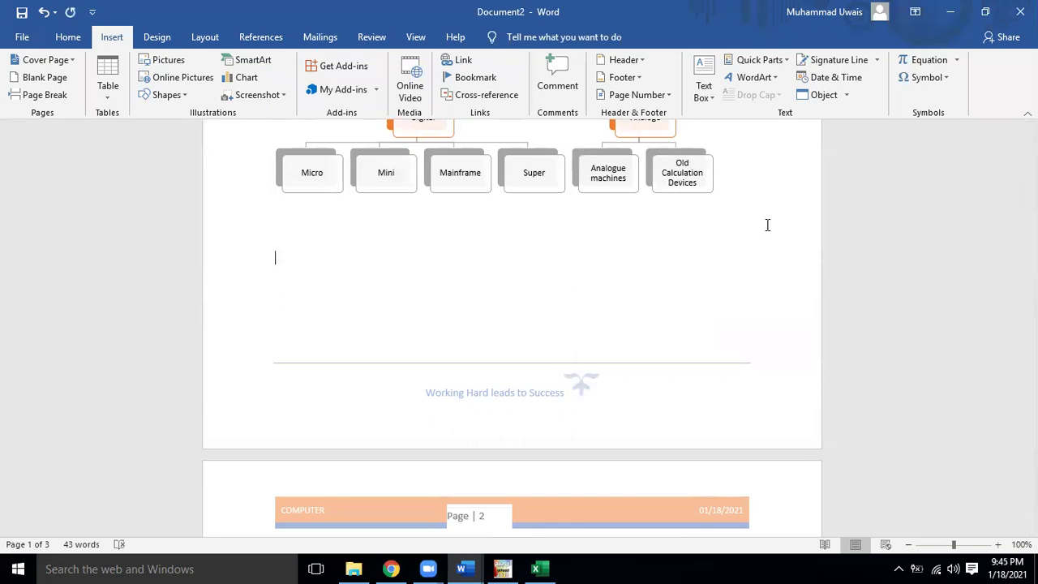
type("Goto Computer Definition")
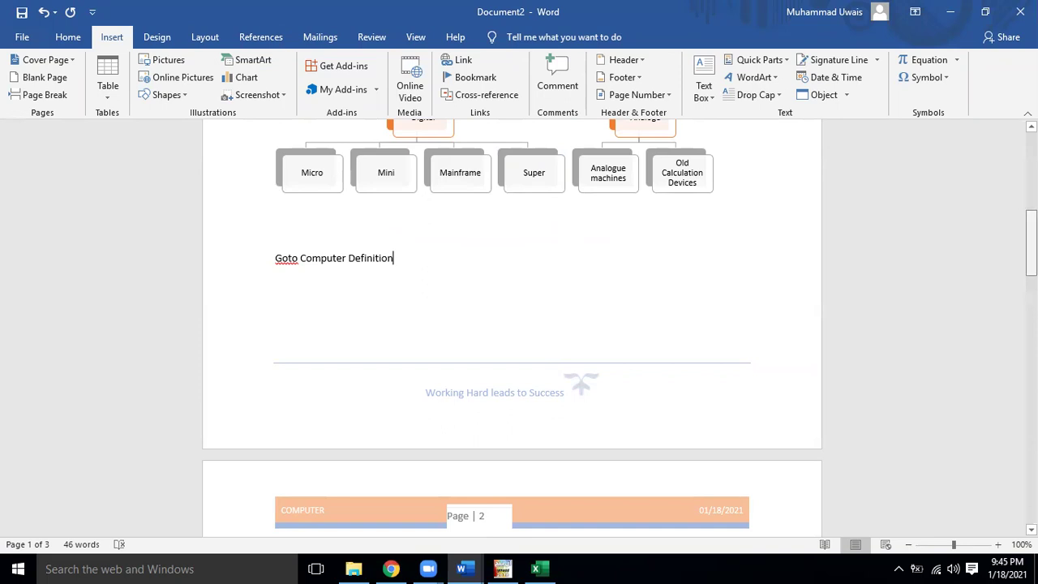
Step: Type 'The Definition' at the very end of the document on page 3
key("ctrl+End")
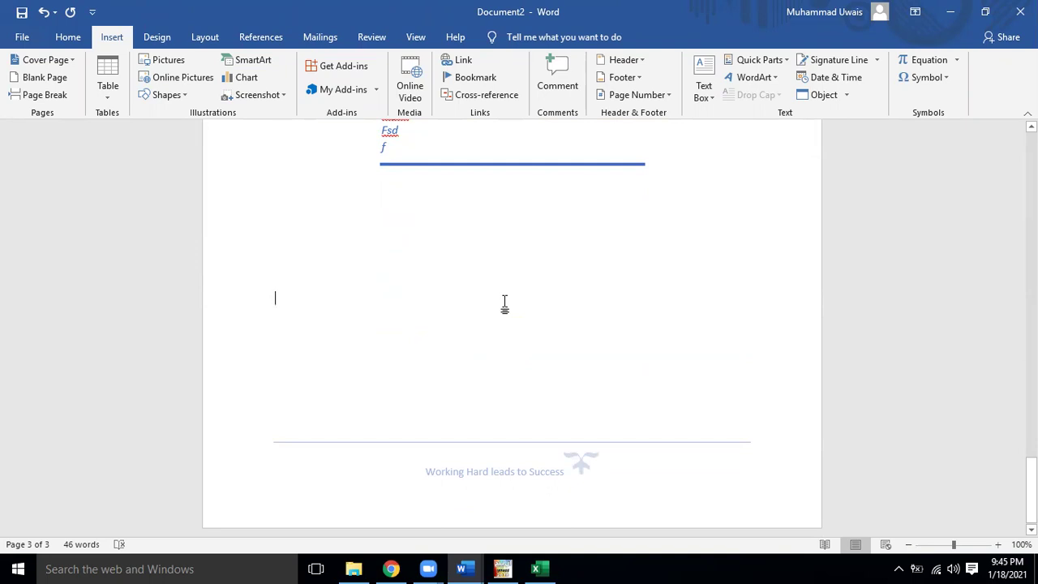
type("The Definition")
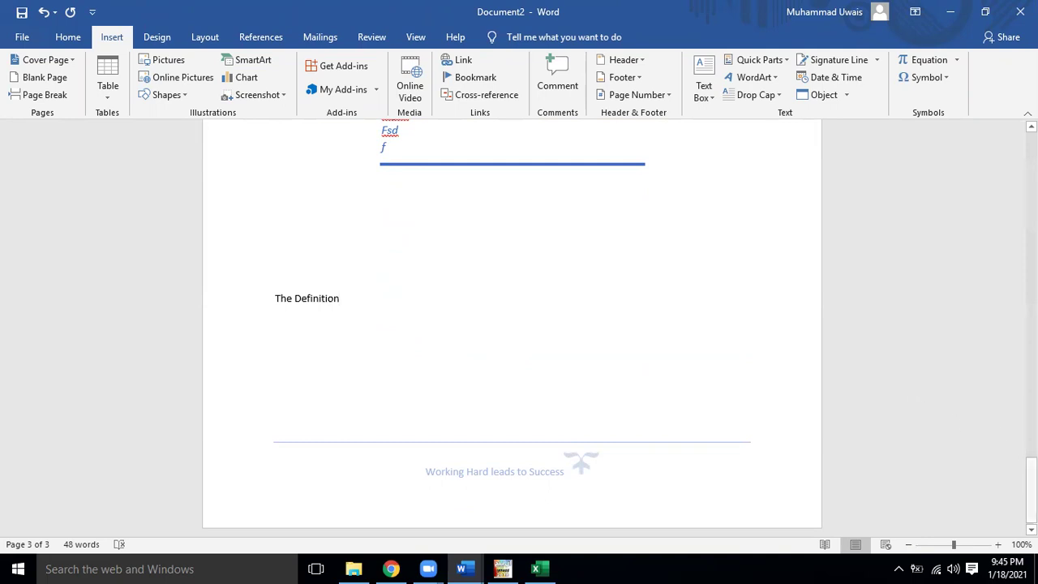
left_click_drag(1031, 486, 1031, 255)
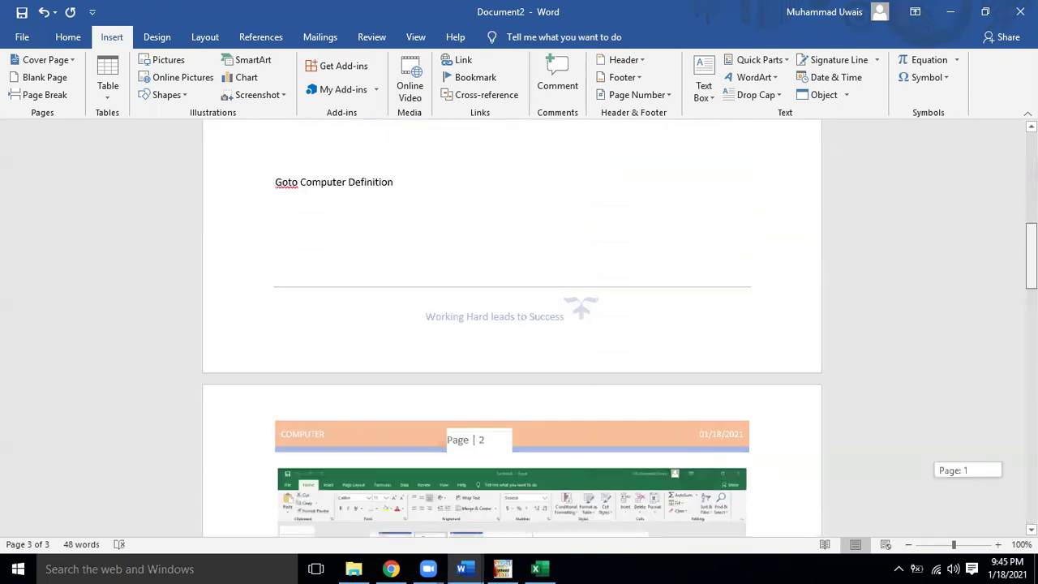
left_click_drag(1031, 255, 1031, 195)
Step: Start a Screen Recorder capture of the entire screen with microphone audio
left_click(399, 392)
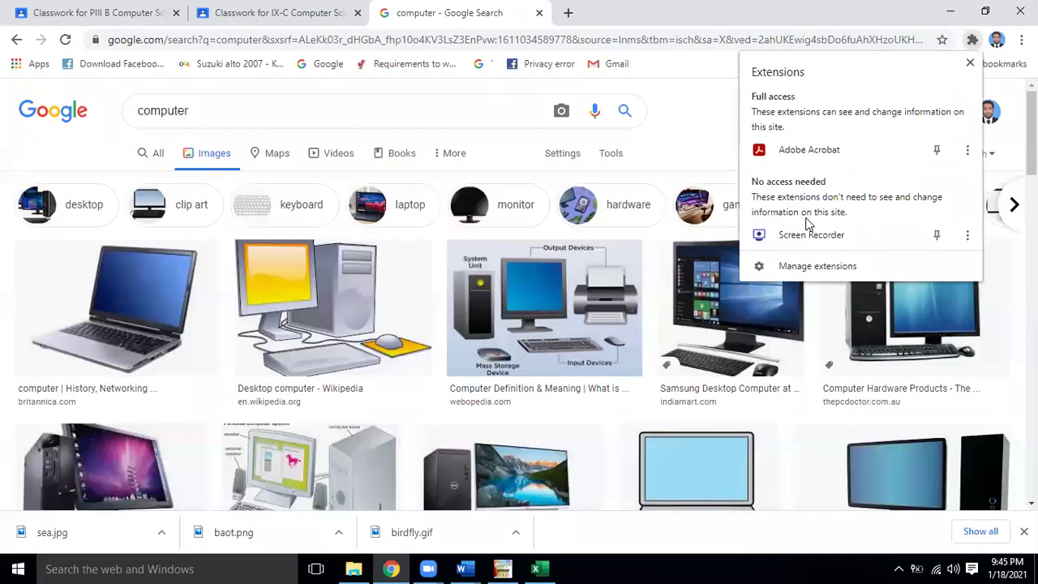
left_click(792, 241)
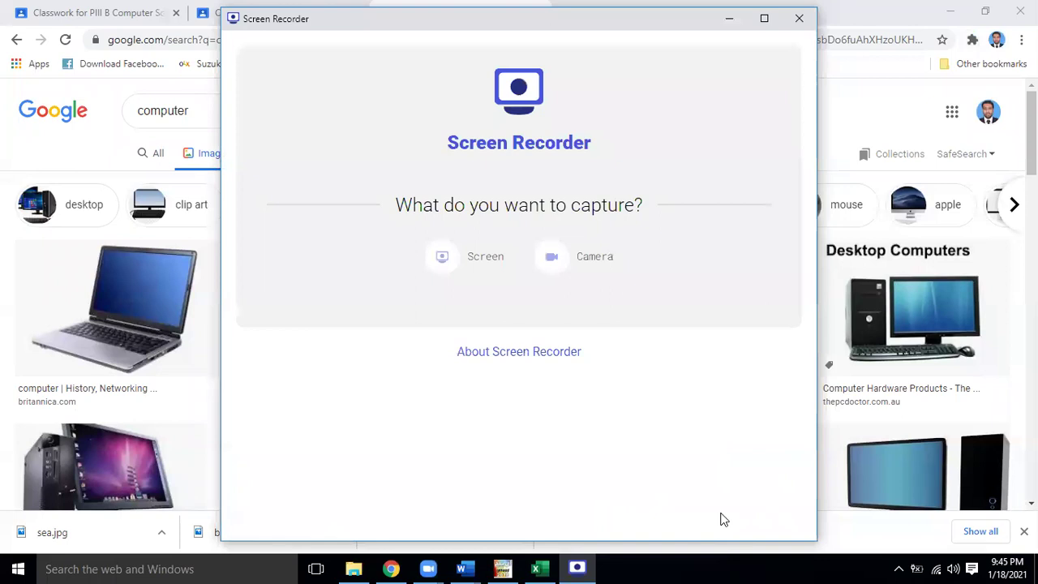
left_click(487, 257)
left_click(522, 385)
left_click(514, 444)
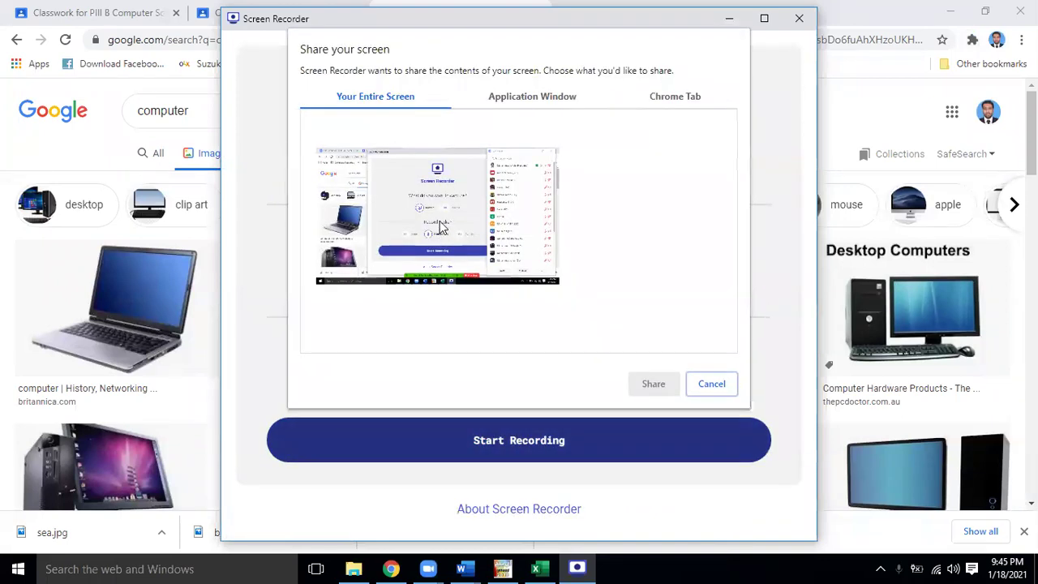
left_click(651, 387)
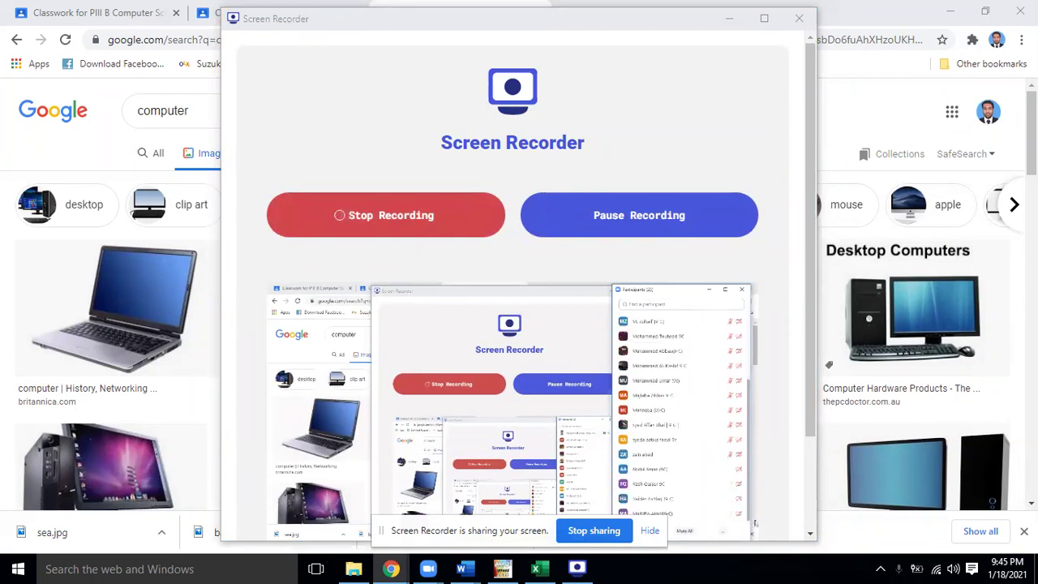
Step: Stop the recording and close the Screen Recorder window
left_click(427, 232)
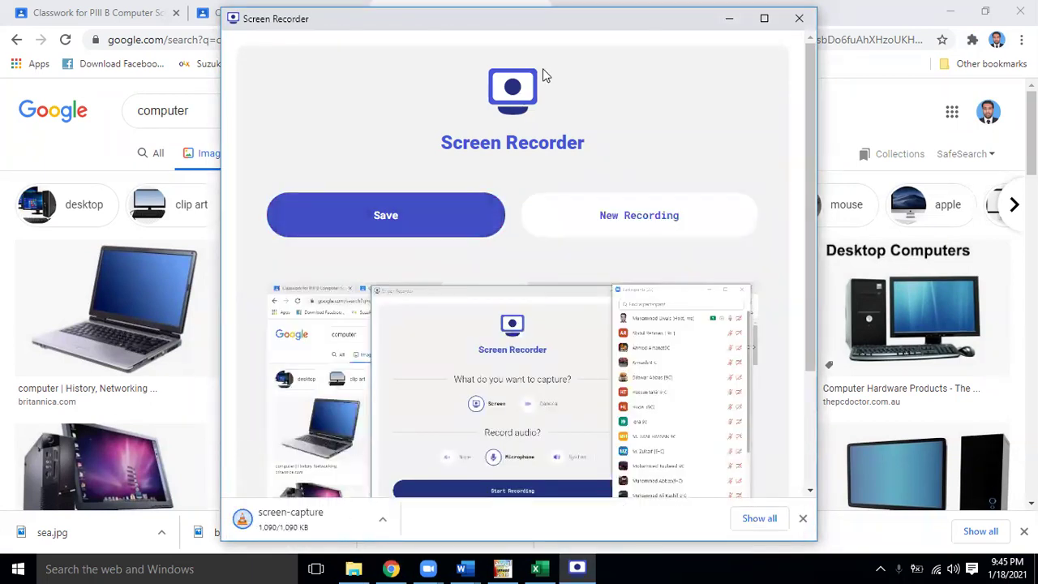
left_click_drag(547, 25, 427, 24)
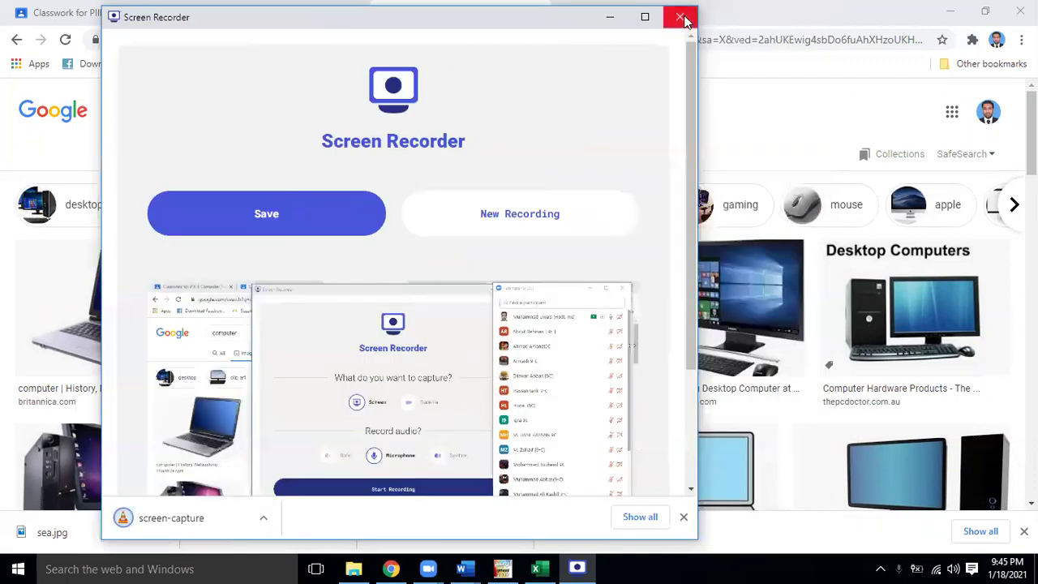
left_click(680, 16)
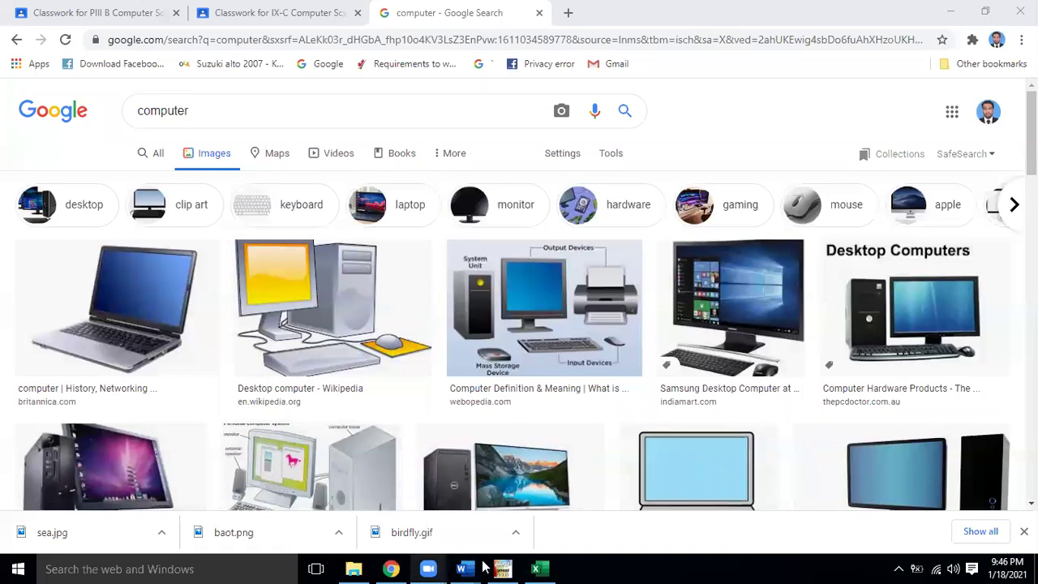
Step: Cycle through the open windows and bring Word's Document2 back to the front
key("alt+Tab")
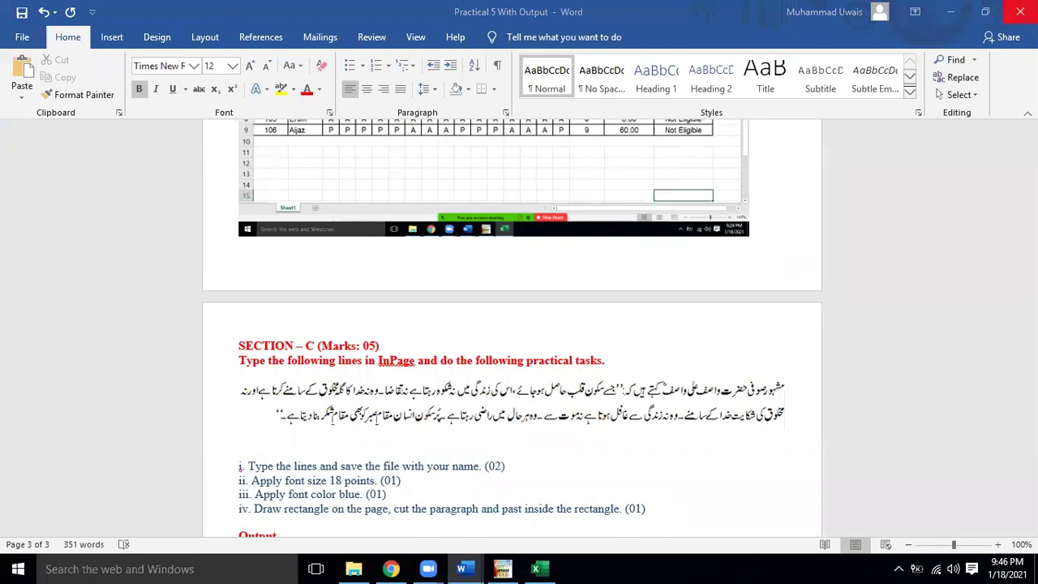
key("alt+Tab")
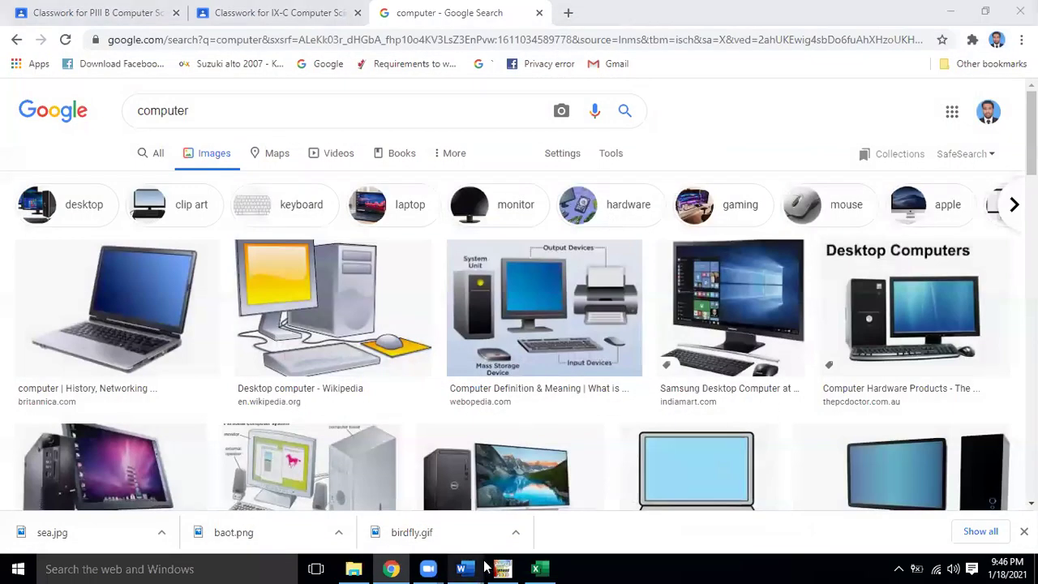
key("alt+Tab")
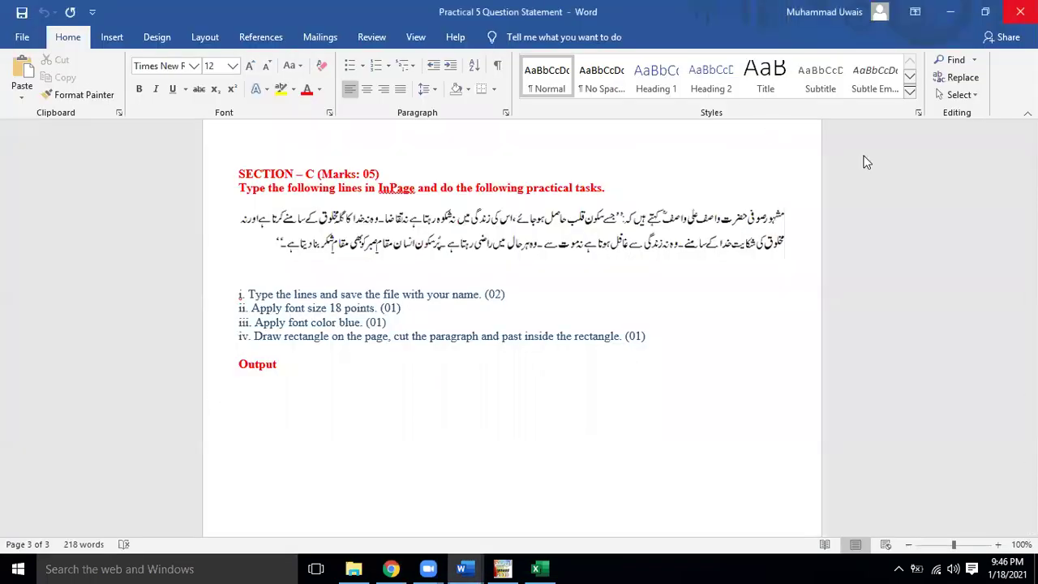
key("alt+Tab")
left_click(462, 569)
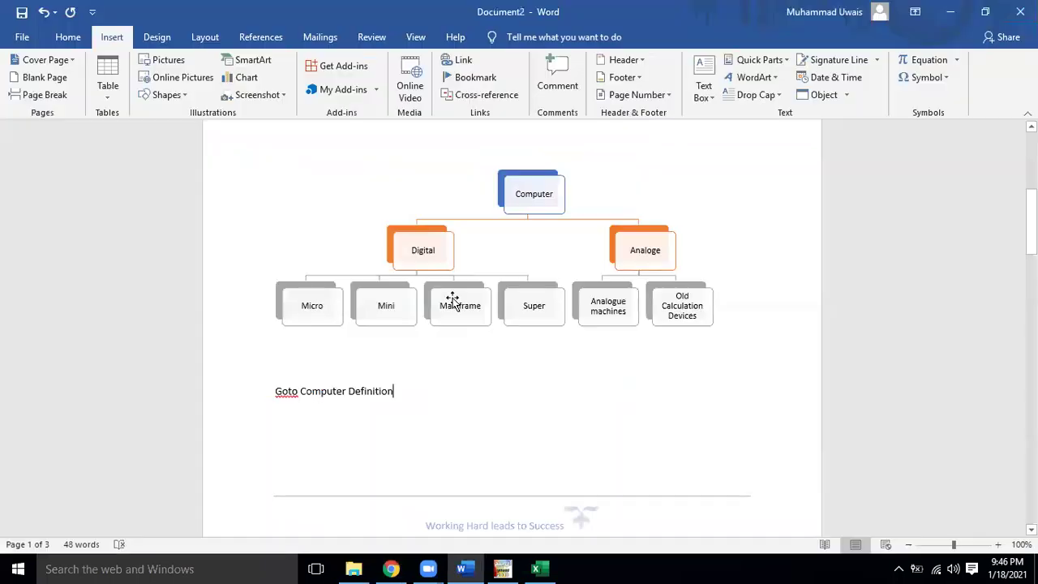
Step: Select 'Goto Computer Definition', then place the cursor after 'The Definition' on page 3
left_click(331, 377)
left_click(395, 393)
left_click_drag(396, 392, 284, 391)
left_click_drag(1031, 219, 1031, 480)
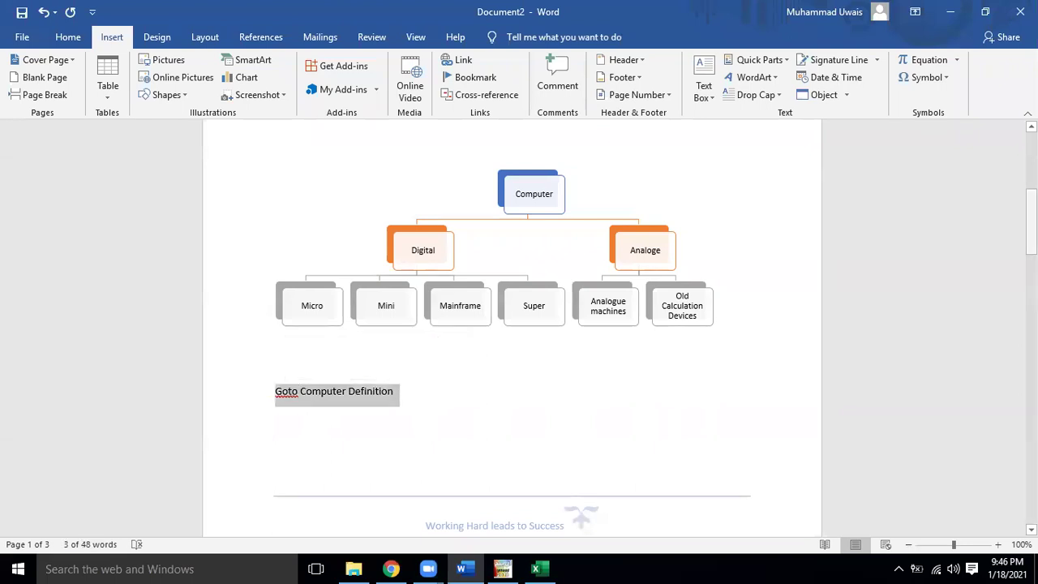
scroll(241, 352, "down", 1)
left_click(359, 292)
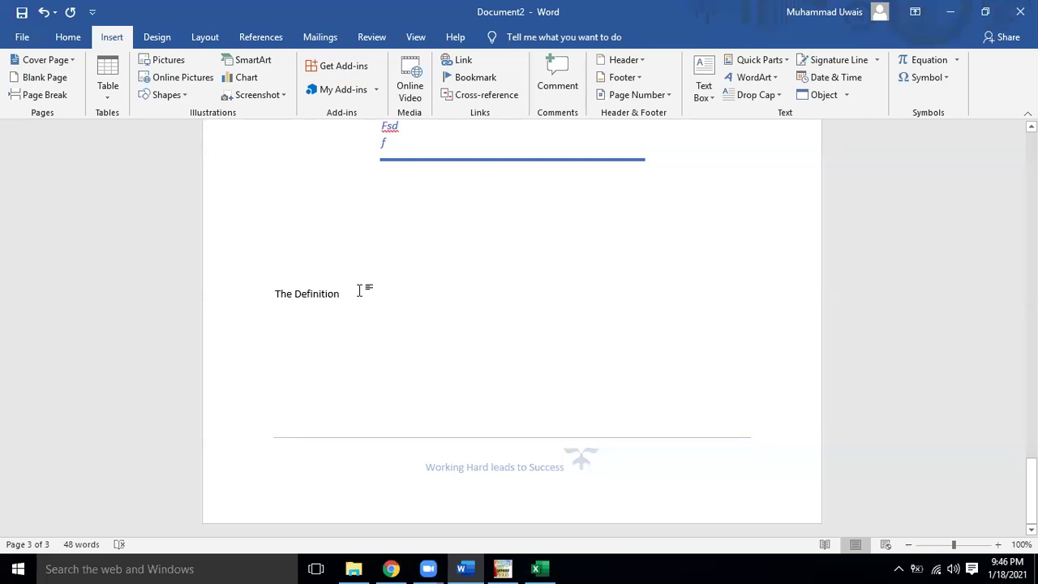
Step: Select 'The Definition' on page 3 and add a bookmark named Def to it
left_click_drag(360, 292, 271, 292)
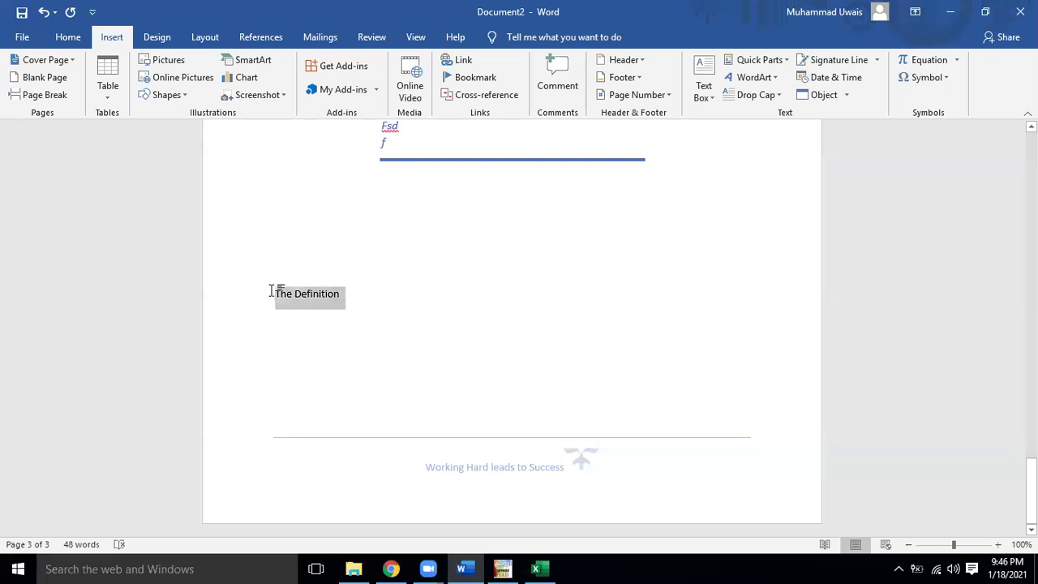
left_click(477, 81)
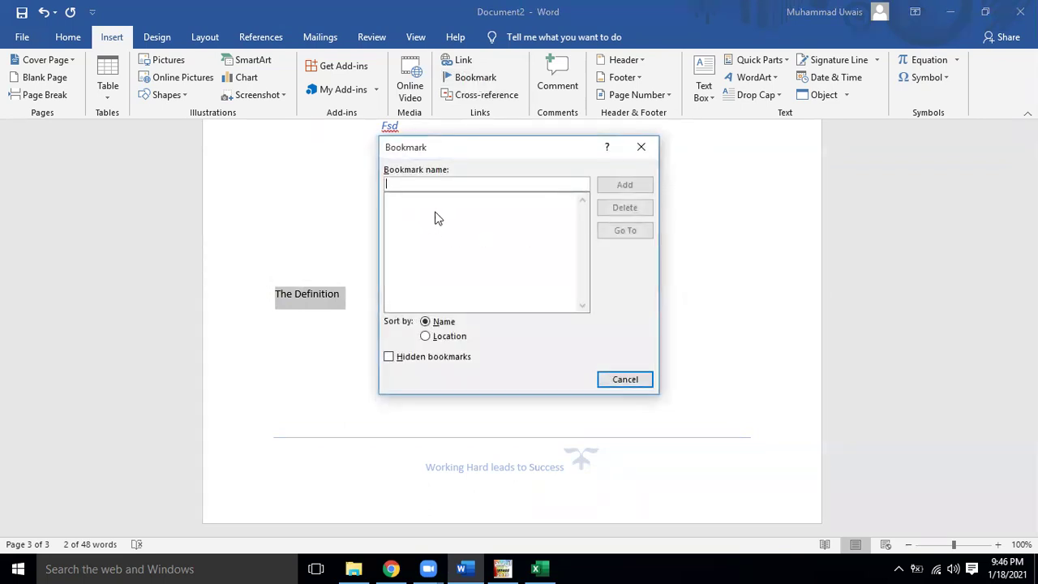
type("Def")
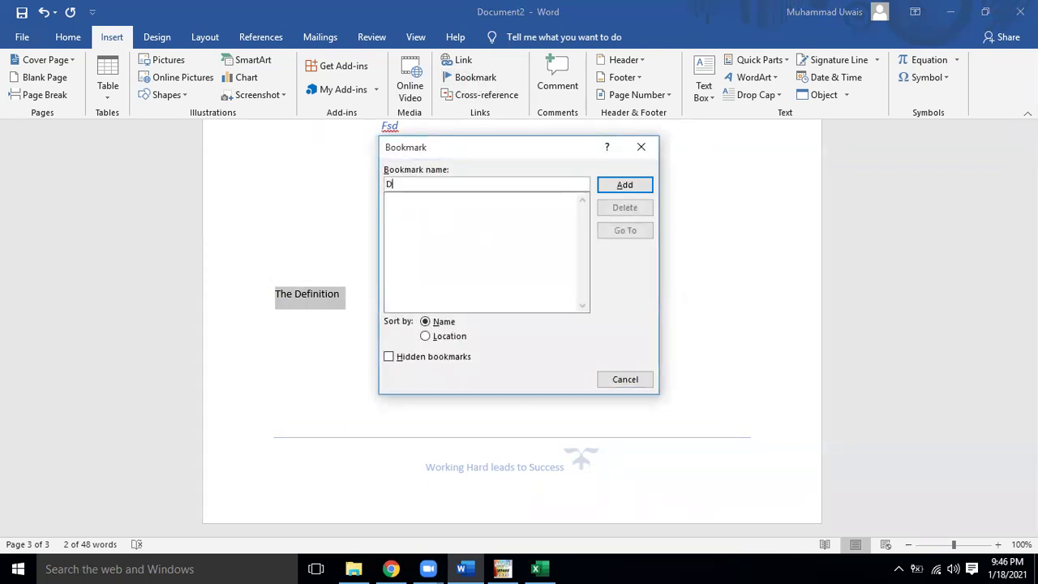
left_click(646, 185)
left_click(468, 348)
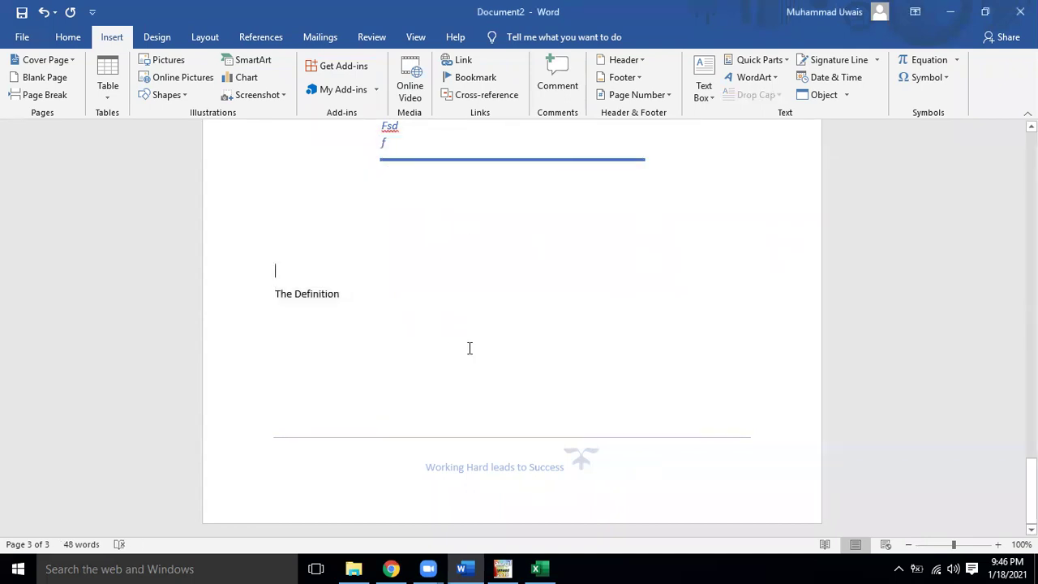
left_click(362, 294)
left_click_drag(276, 294, 352, 289)
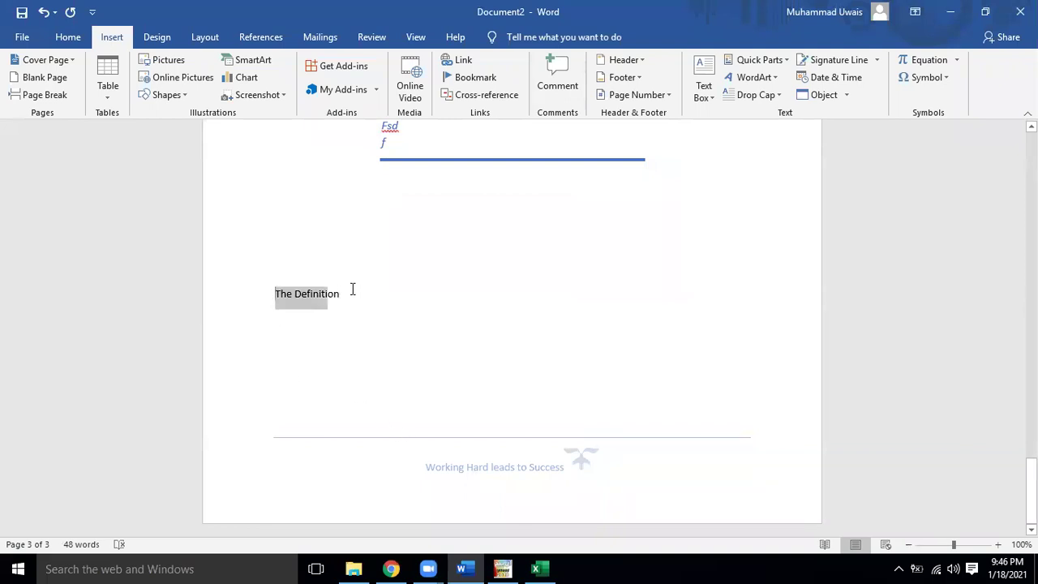
key("Right")
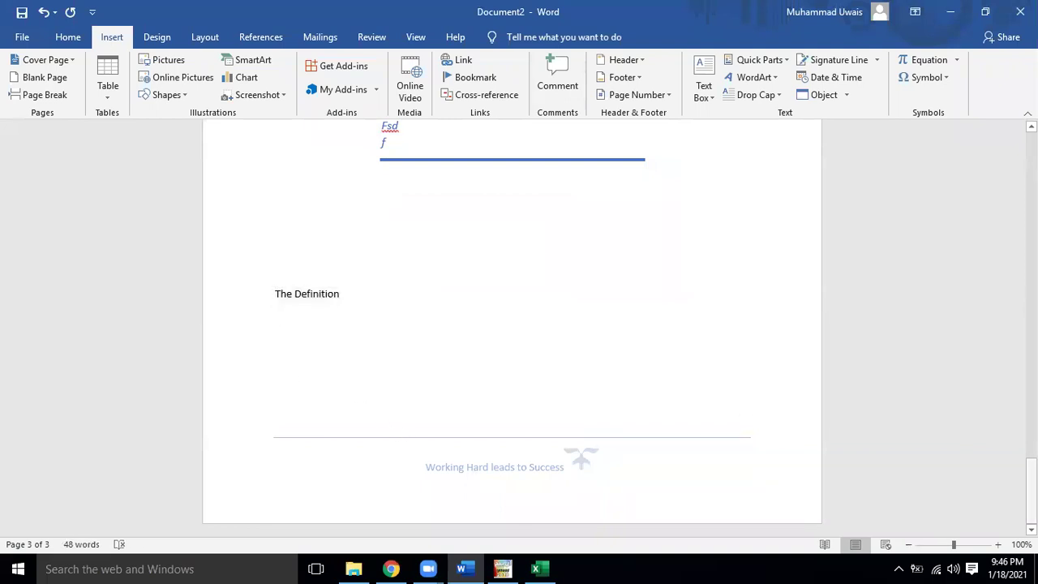
Step: Turn 'Goto Computer Definition' into a hyperlink targeting the Def bookmark
left_click_drag(1031, 494, 1031, 231)
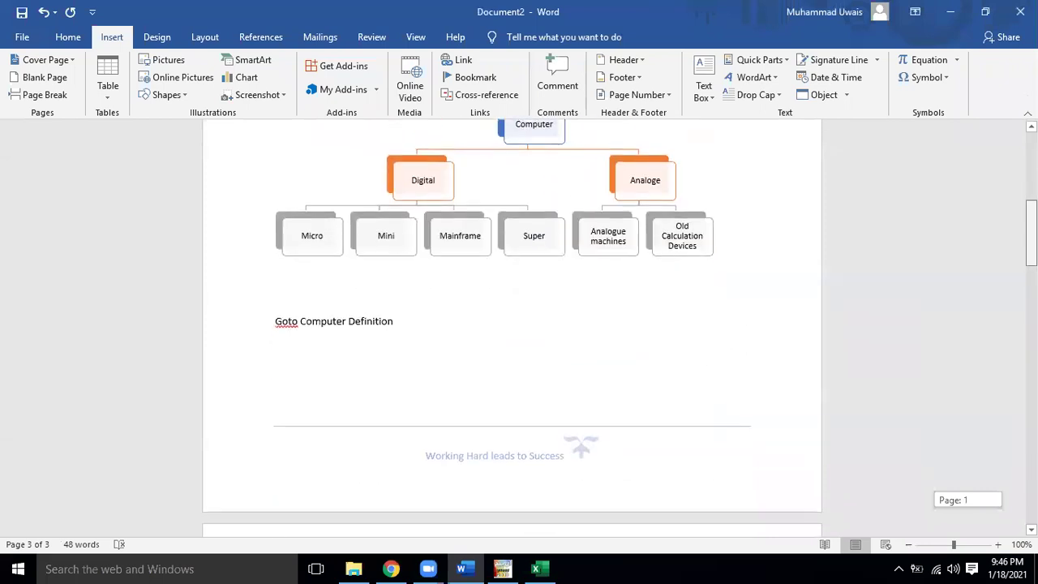
left_click(243, 321)
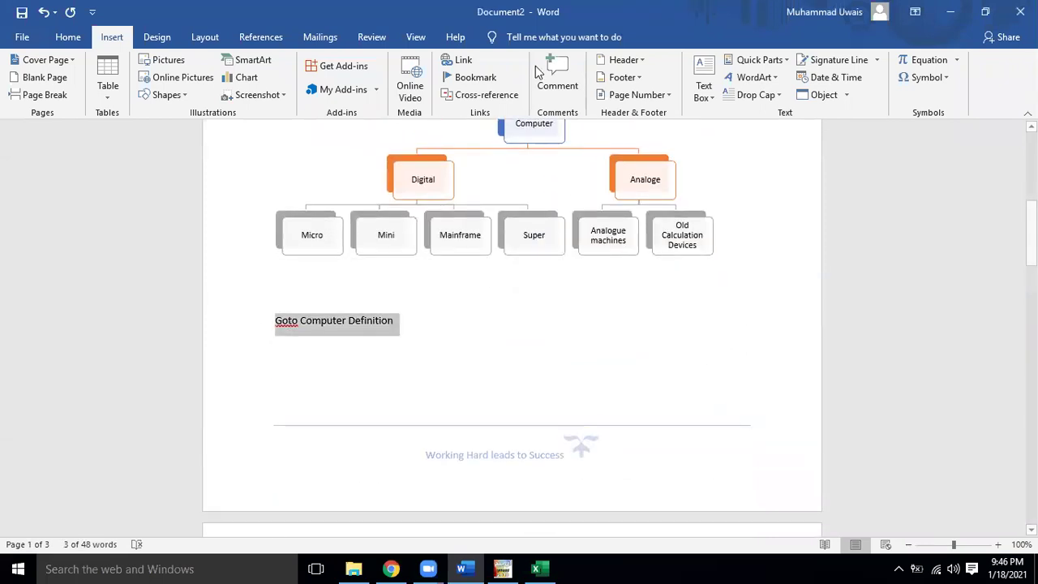
left_click(467, 69)
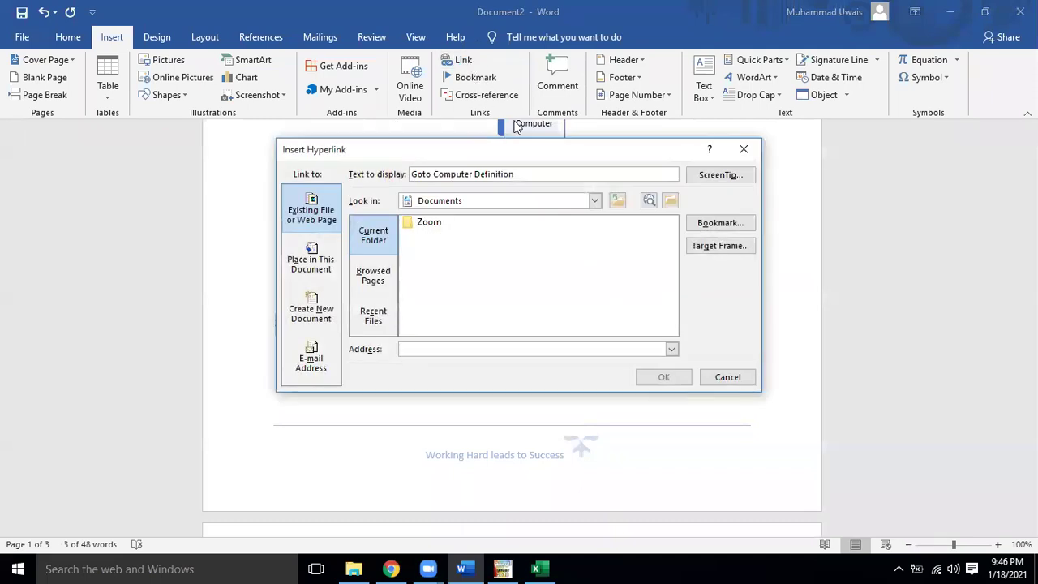
left_click(720, 222)
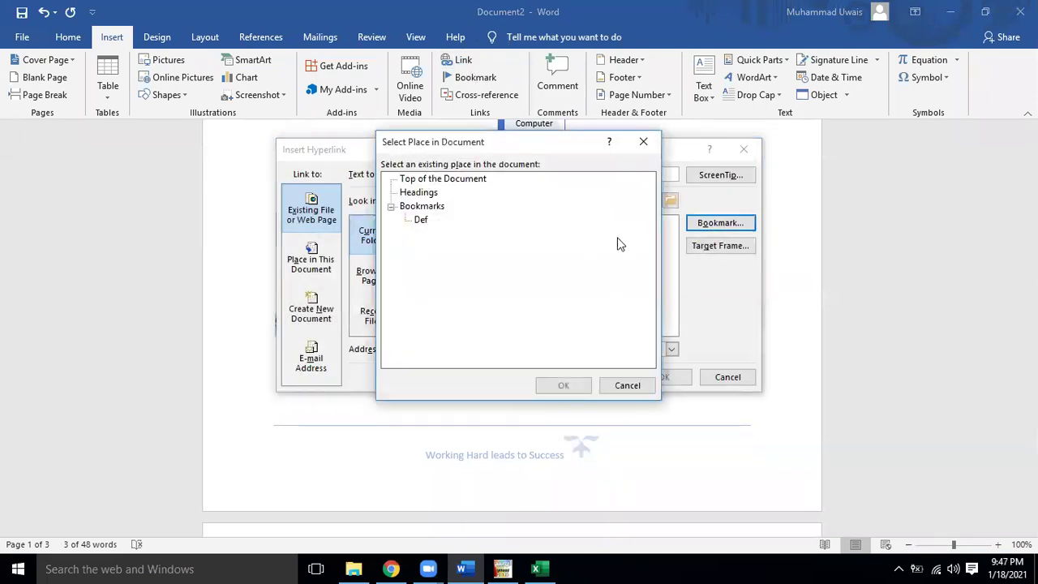
left_click(421, 219)
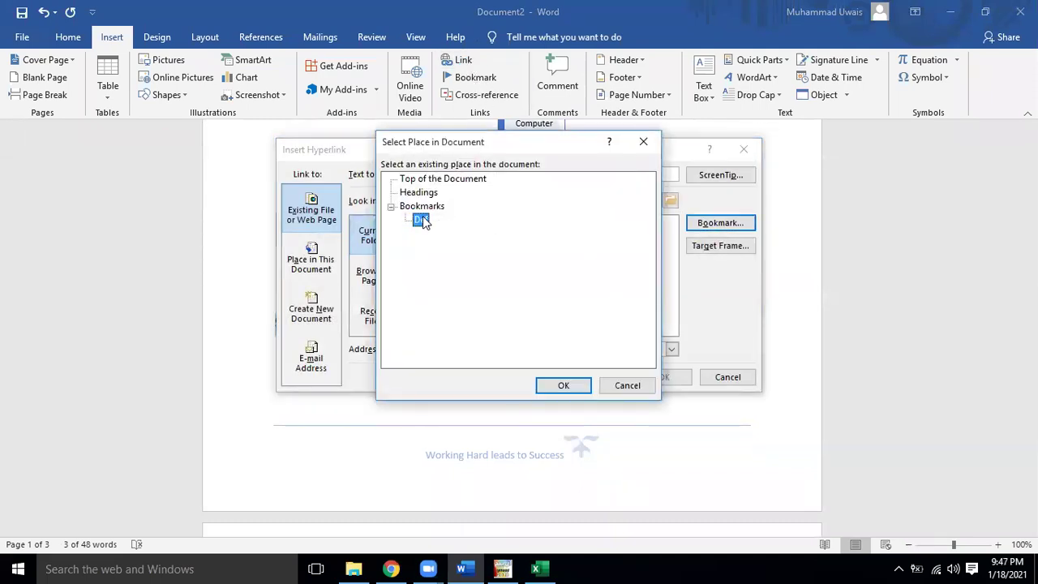
left_click(575, 385)
left_click(659, 377)
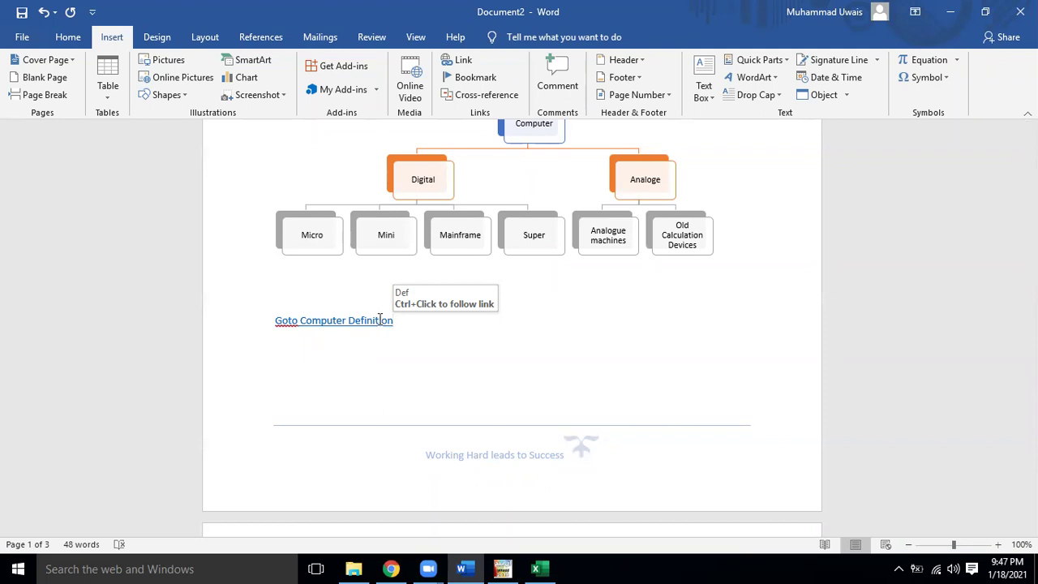
Step: Follow the link to jump to 'The Definition' on page 3
left_click(379, 319, "ctrl")
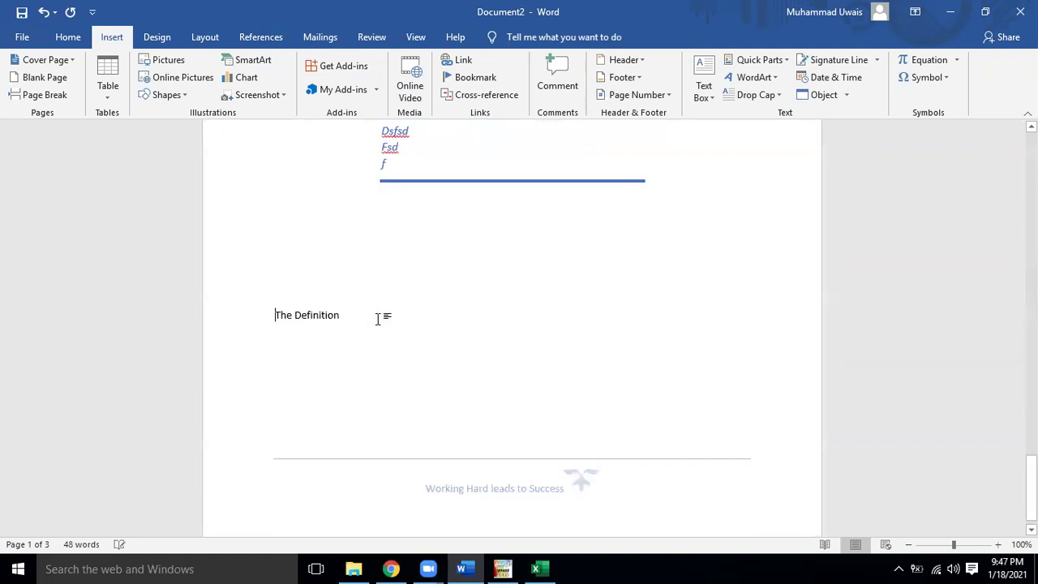
left_click(260, 289)
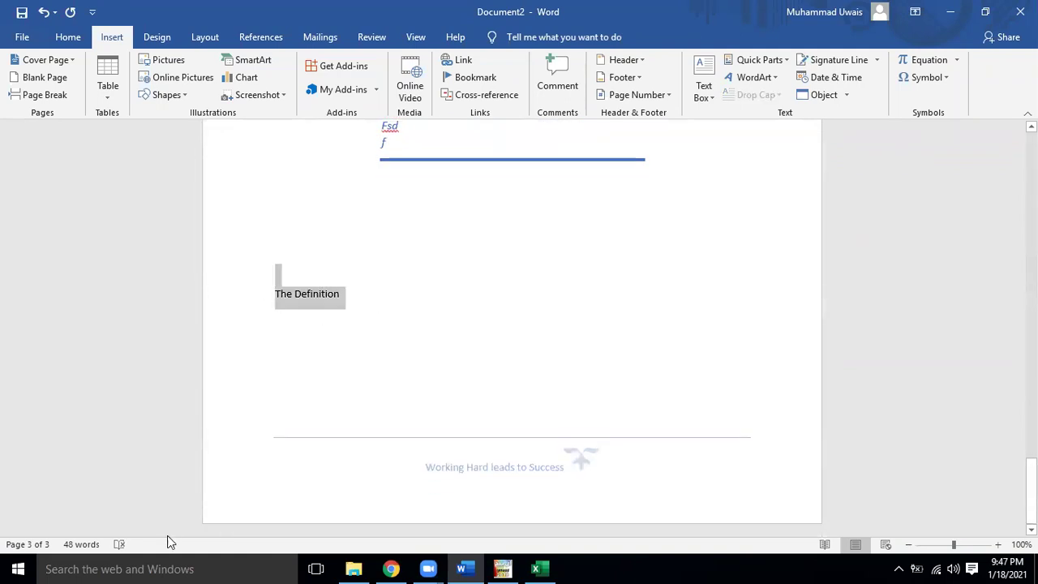
left_click(437, 390)
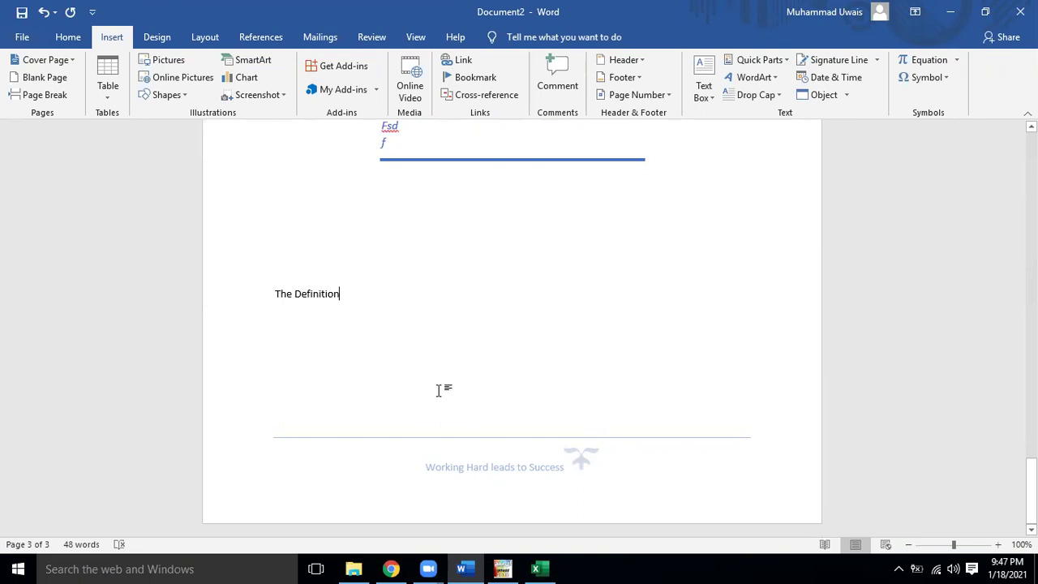
Step: Continue onto a new page 4 and type 'See Project' there
key("Return")
key("Return")
key("Return")
key("Return")
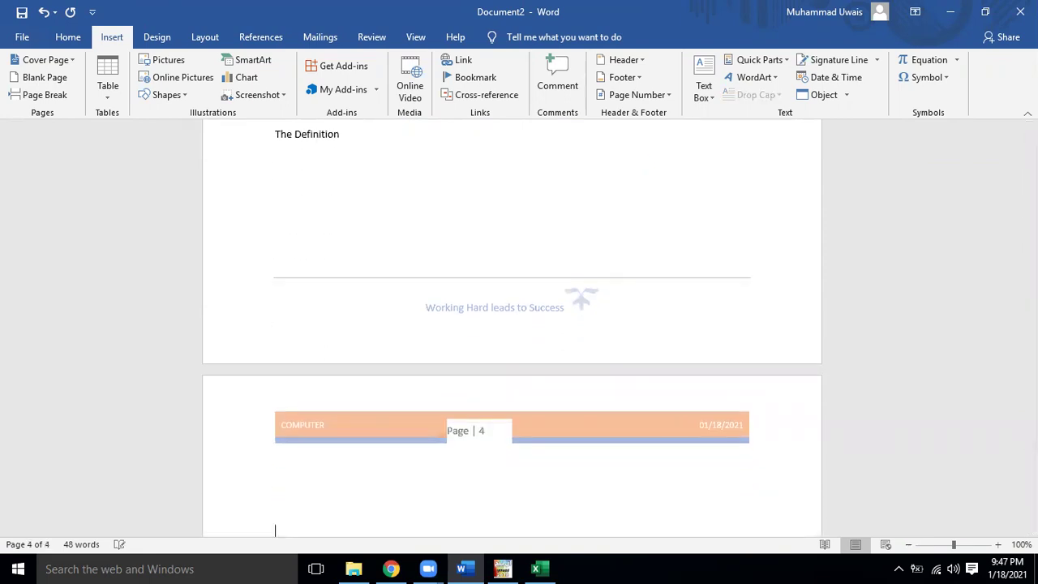
key("Return")
key("Return")
key("Return")
type("Page")
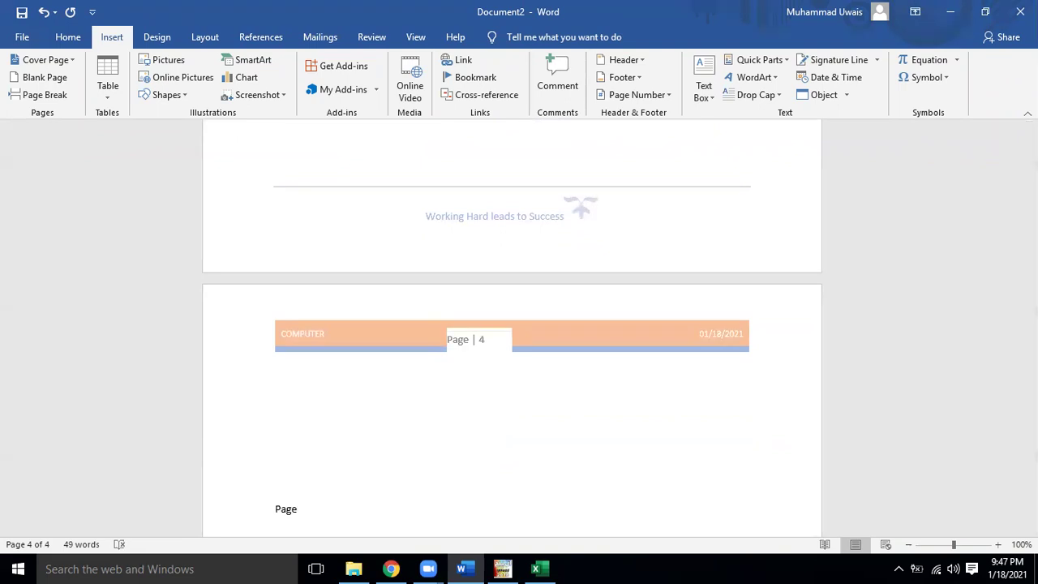
key("BackSpace")
key("BackSpace")
key("BackSpace")
key("BackSpace")
type("M")
type("See Projecdt")
Step: Add a 'Project' line below 'Goto Computer Definition' on page 1
left_click_drag(1031, 430, 1031, 159)
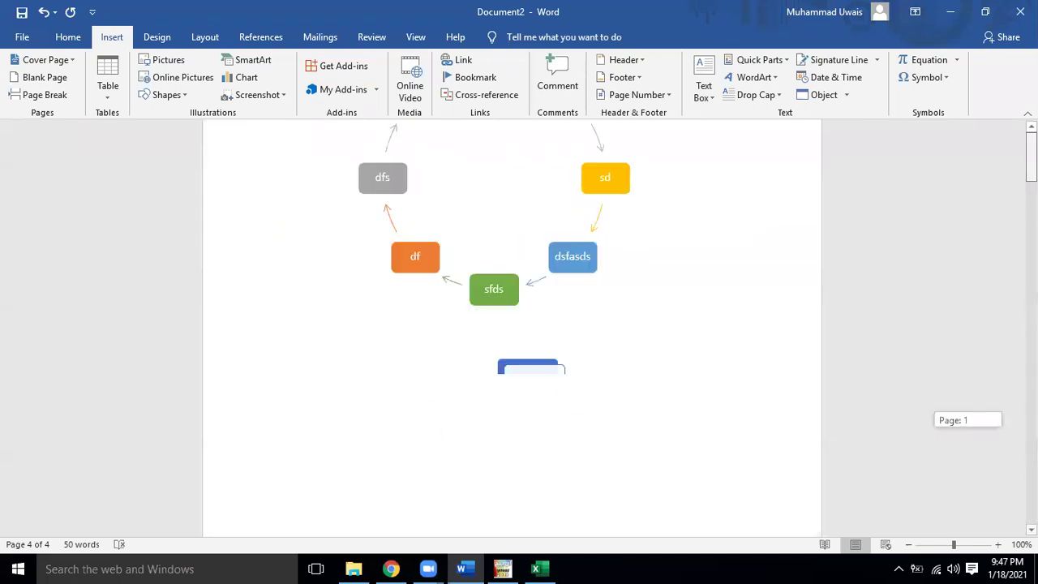
left_click(493, 230)
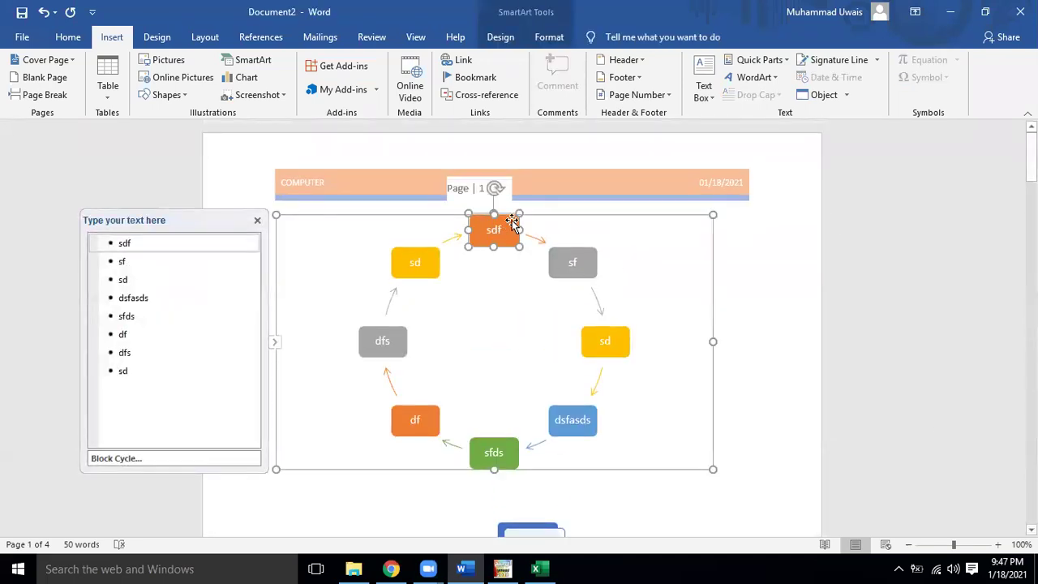
left_click(511, 260)
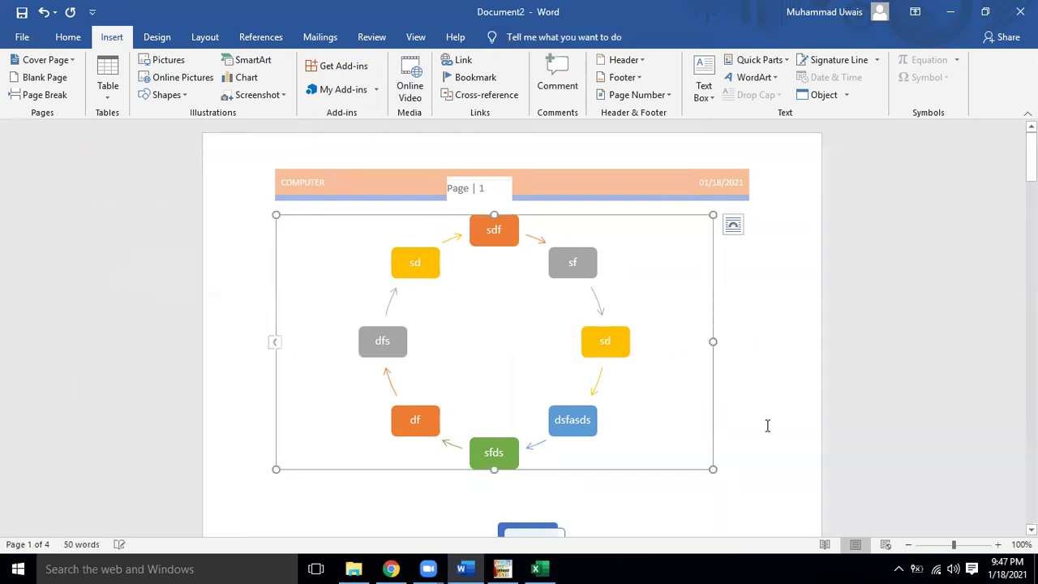
left_click(609, 492)
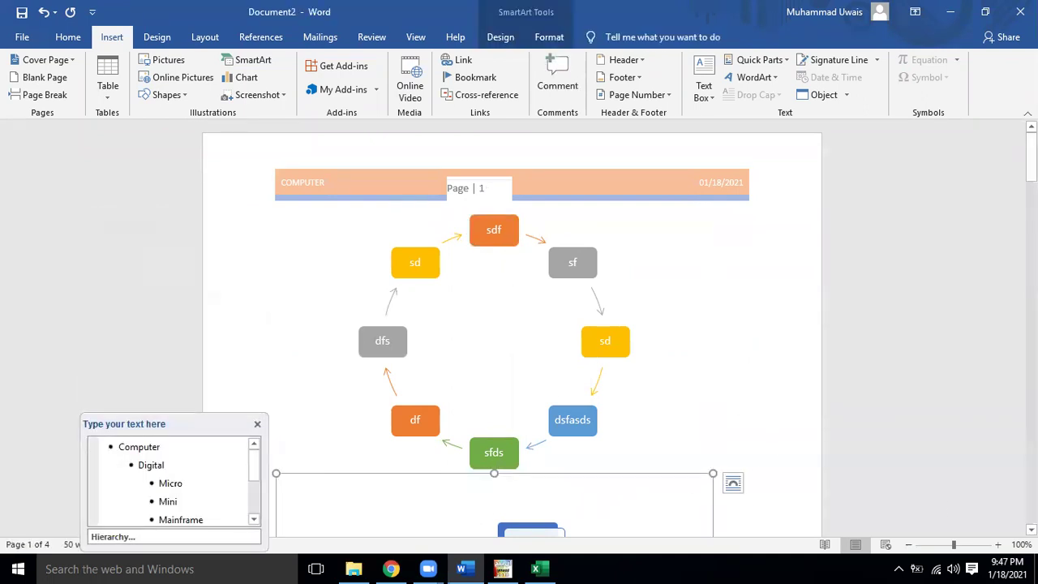
scroll(481, 237, "down", 10)
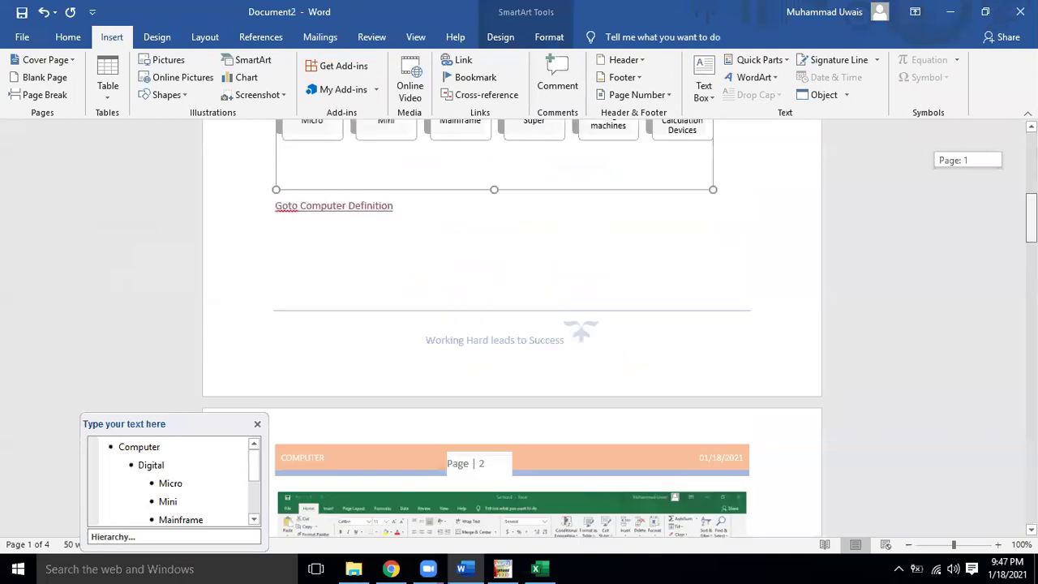
left_click(425, 236)
key("Return")
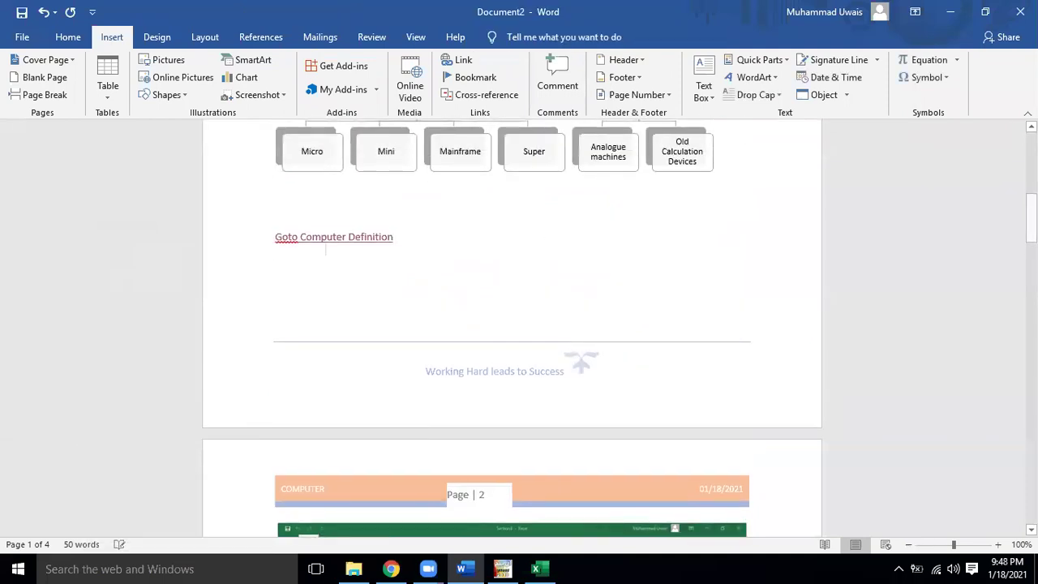
type("Projecdt")
key("BackSpace")
key("BackSpace")
left_click_drag(1031, 235, 1031, 462)
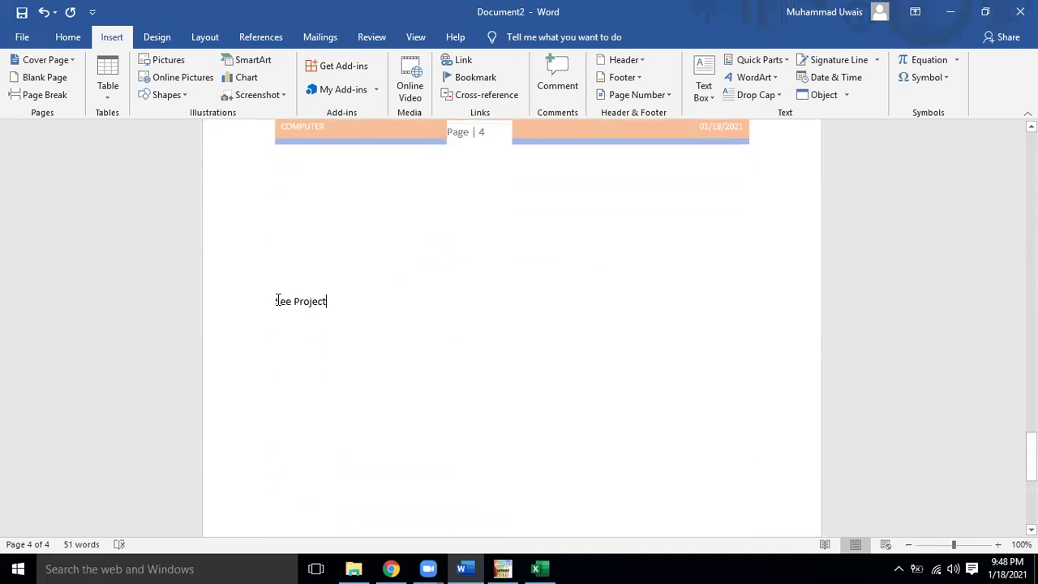
Step: Bookmark the 'See Project' text on page 4 with the name Sp
left_click_drag(275, 301, 332, 301)
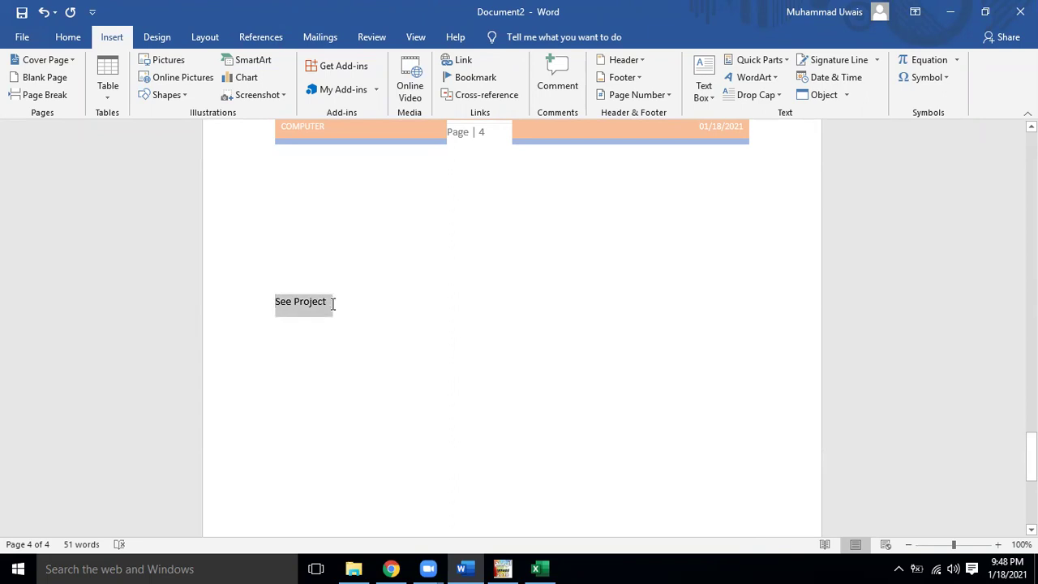
left_click(479, 77)
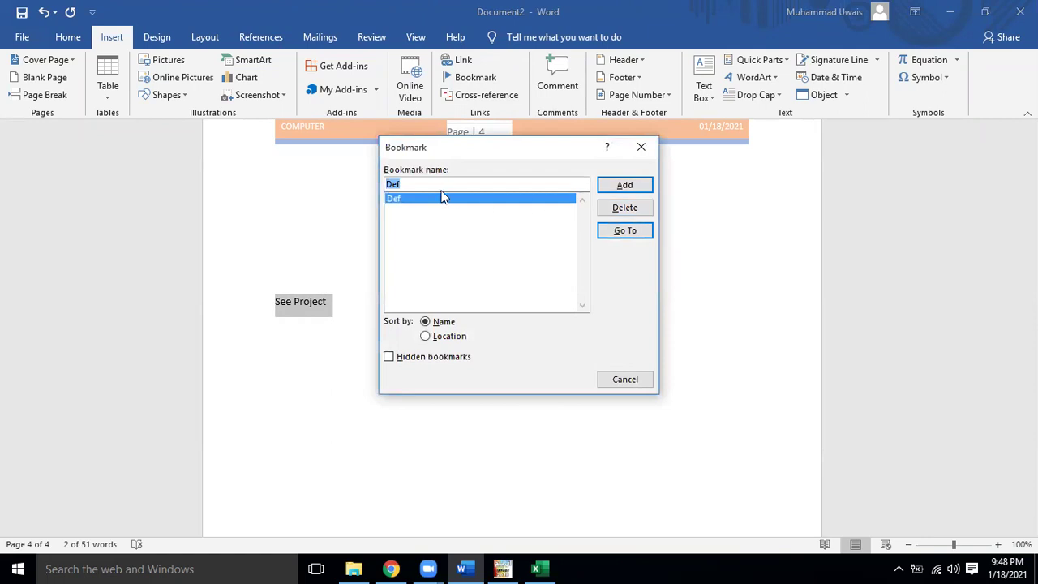
type("Sp")
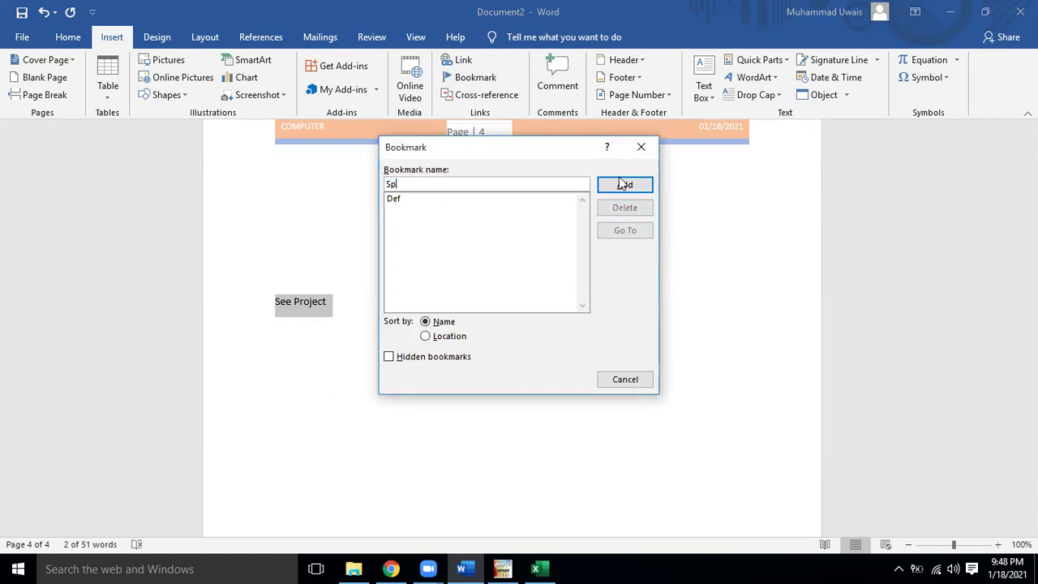
left_click(624, 184)
Step: Link the word 'Project' on page 1 to the Sp bookmark and follow it
left_click_drag(1031, 458, 1031, 166)
key("Right")
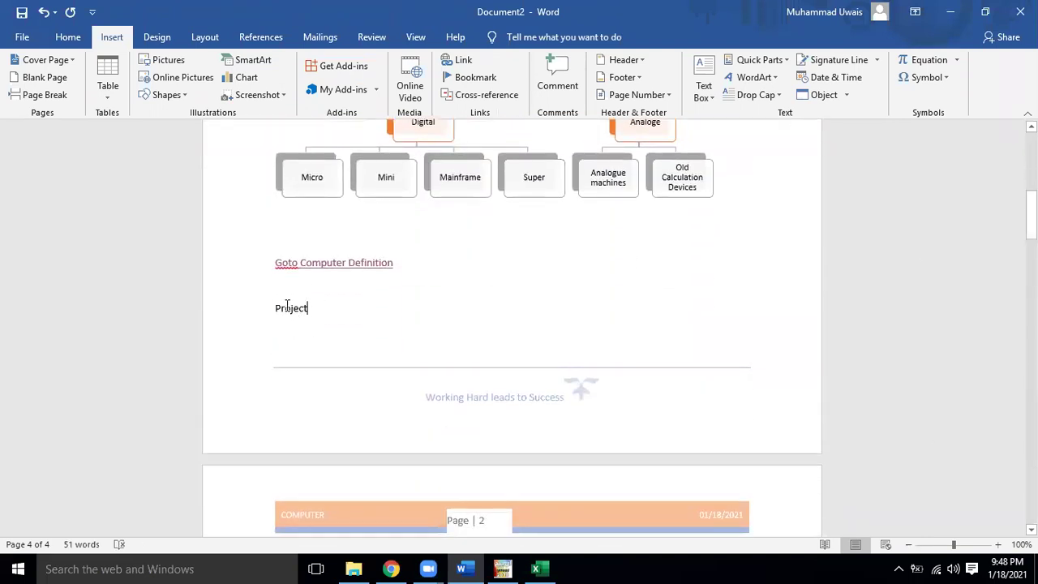
left_click_drag(278, 305, 313, 308)
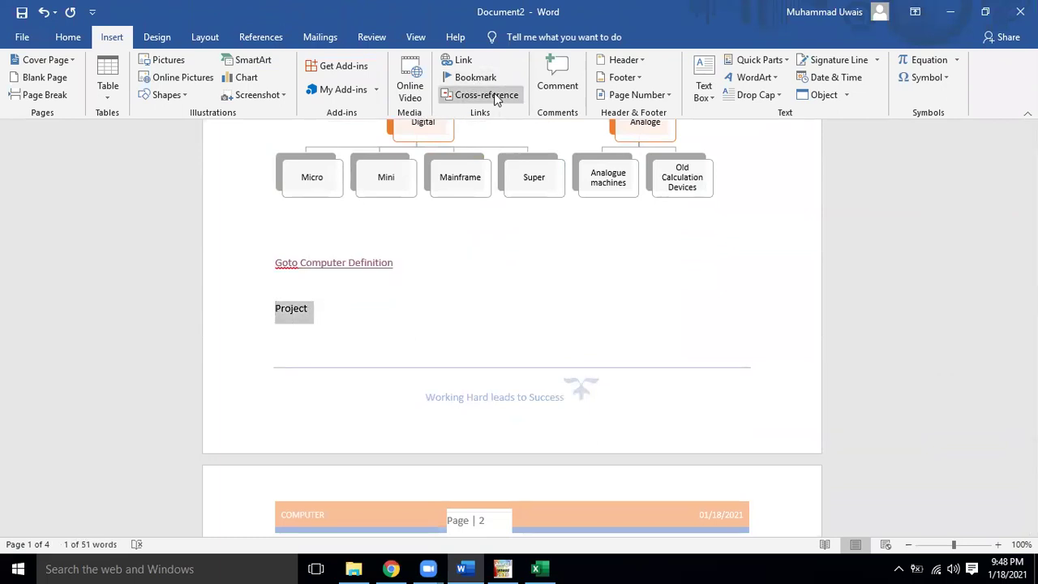
left_click(459, 58)
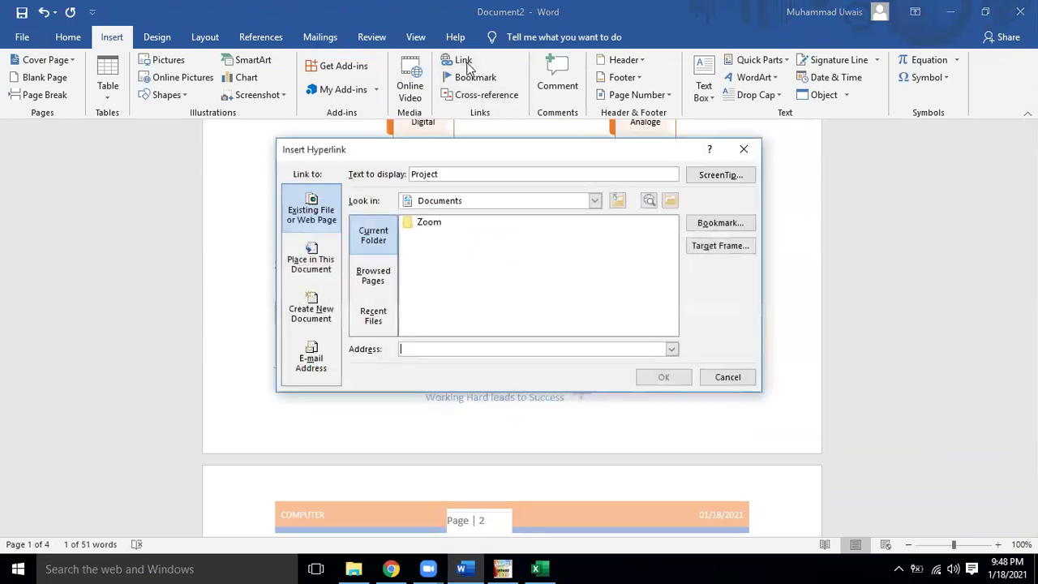
left_click(720, 222)
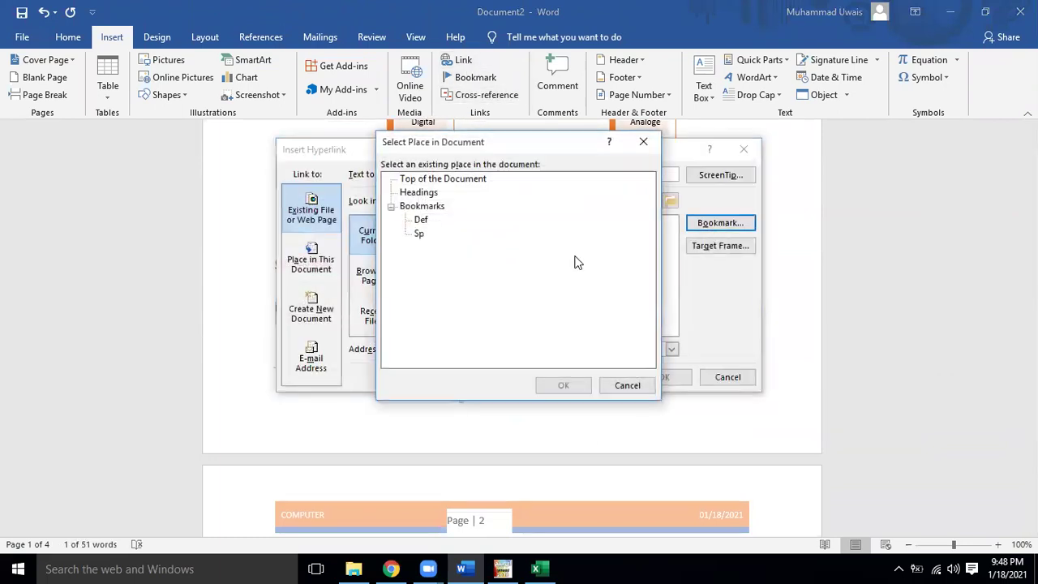
left_click(420, 234)
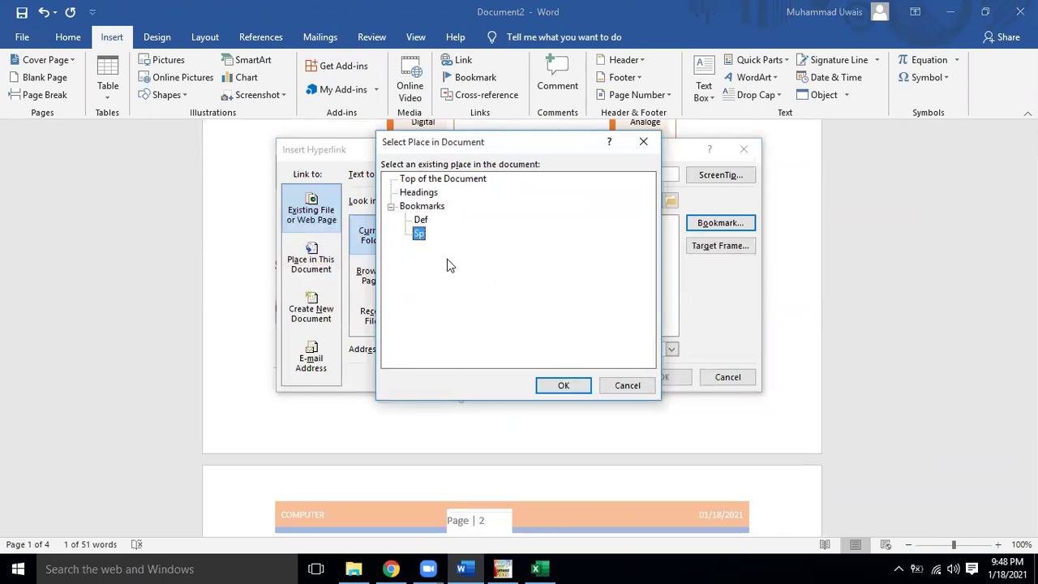
left_click(564, 385)
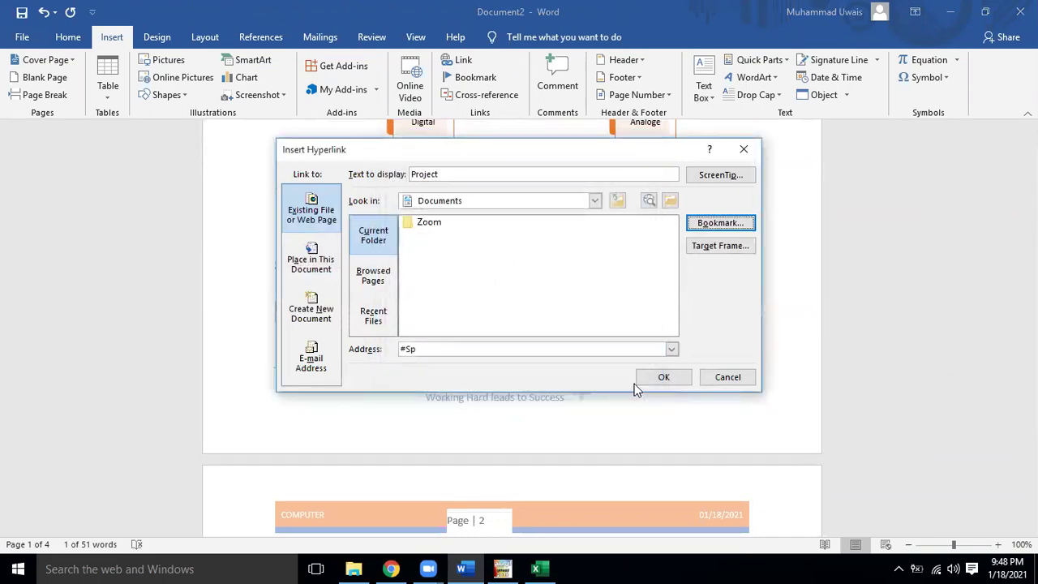
left_click(664, 378)
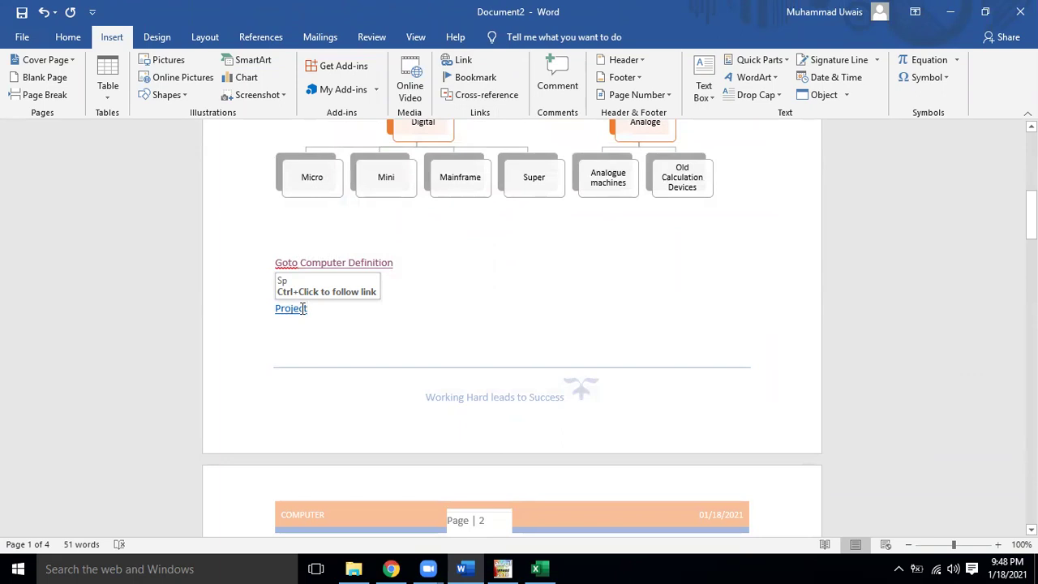
left_click(302, 308, "ctrl")
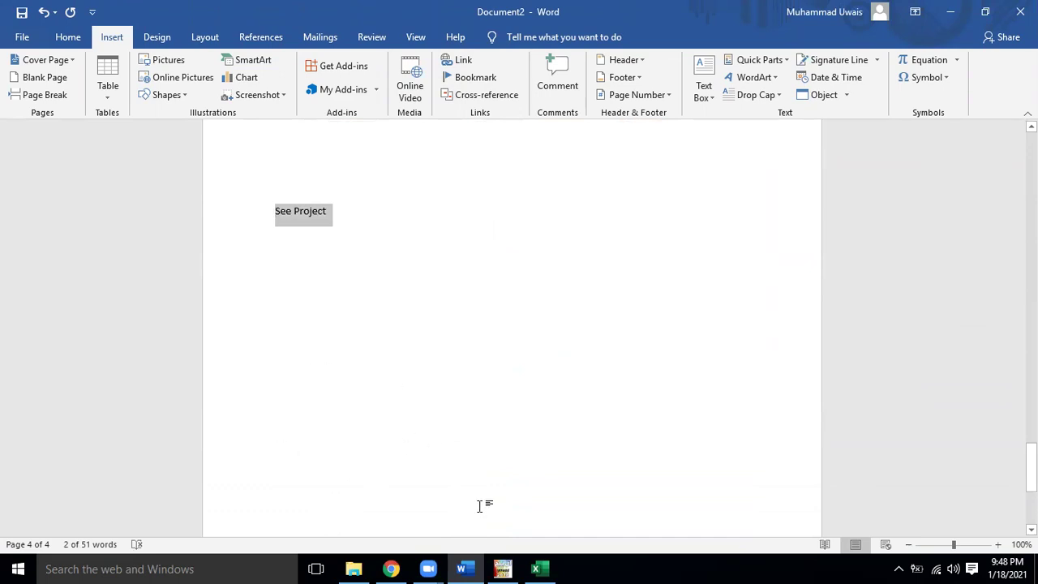
Step: Add a comment to 'See Project', undo it, and place the cursor after 'See Project'
left_click(473, 568)
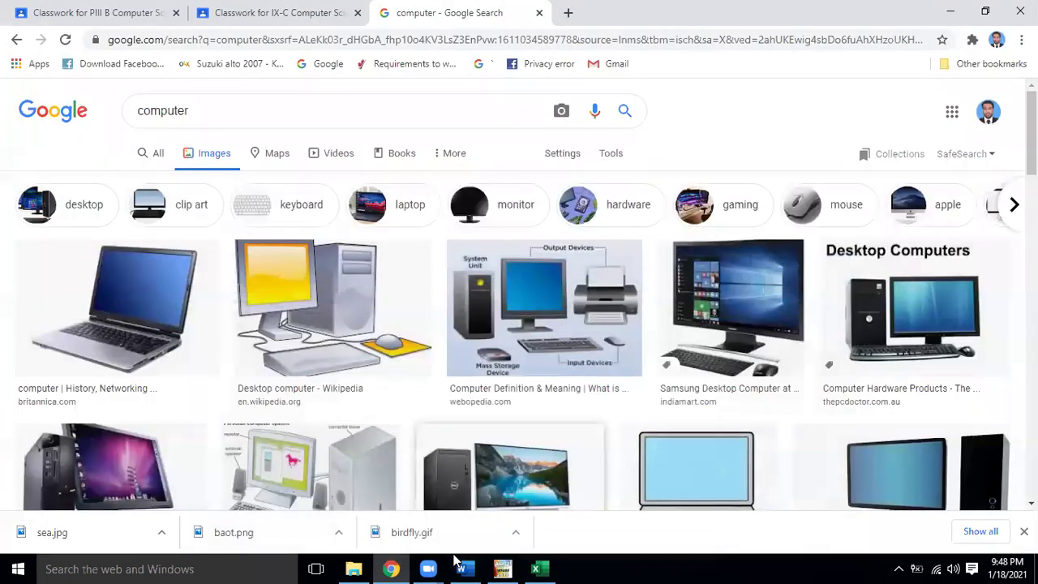
left_click(473, 568)
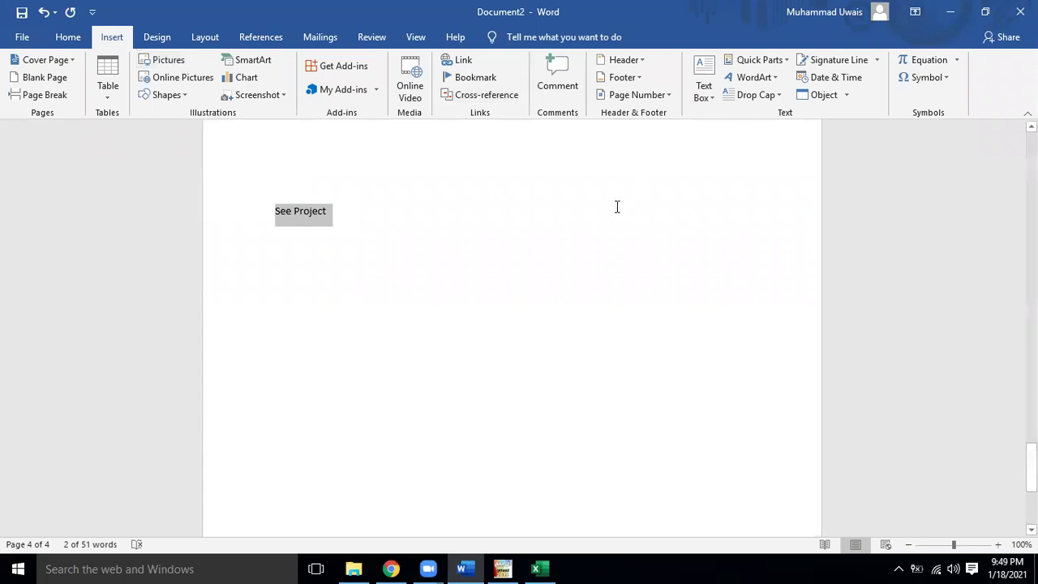
left_click(550, 92)
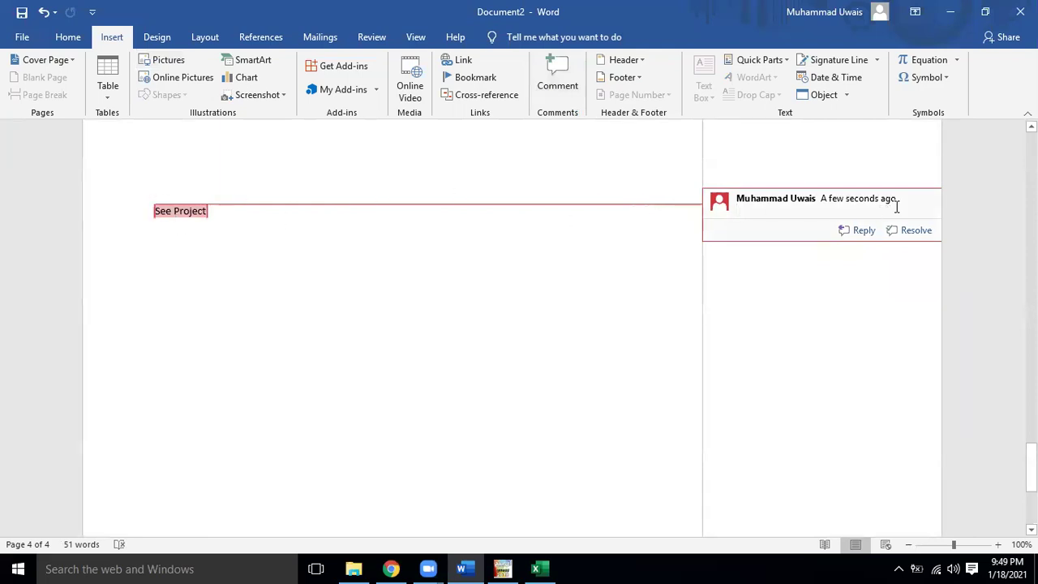
left_click(971, 210)
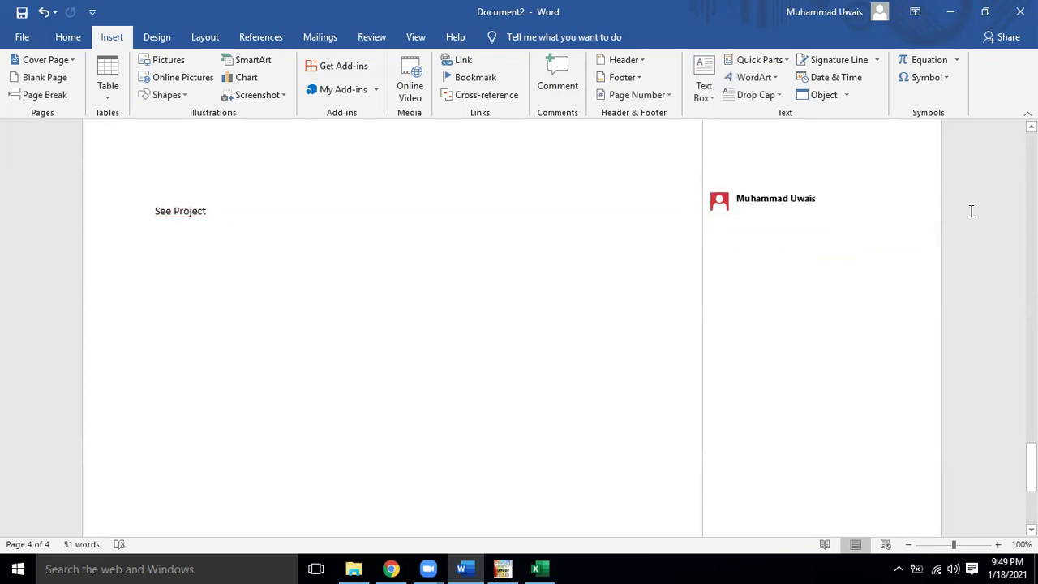
key("ctrl+z")
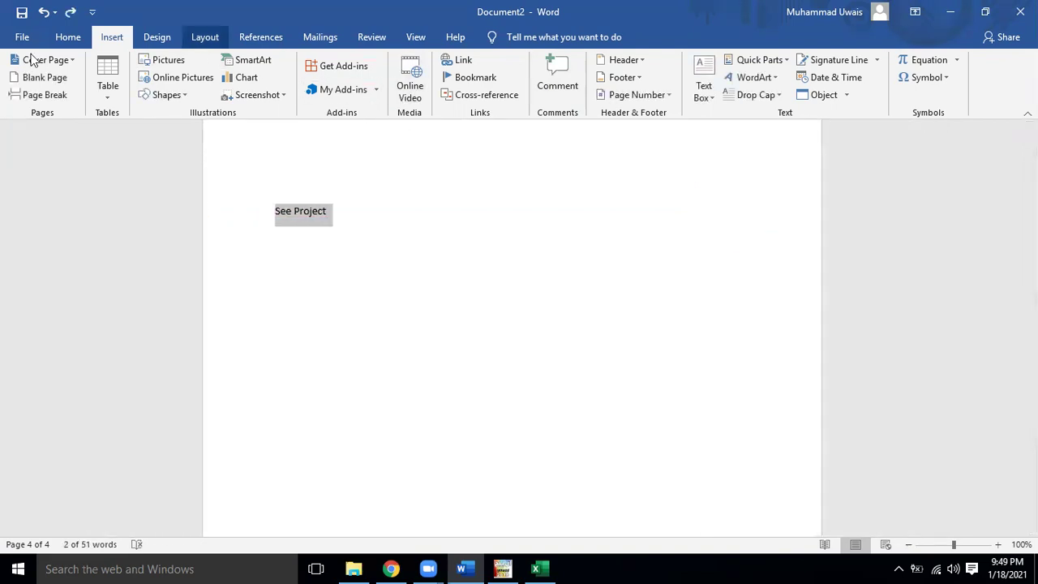
left_click(158, 39)
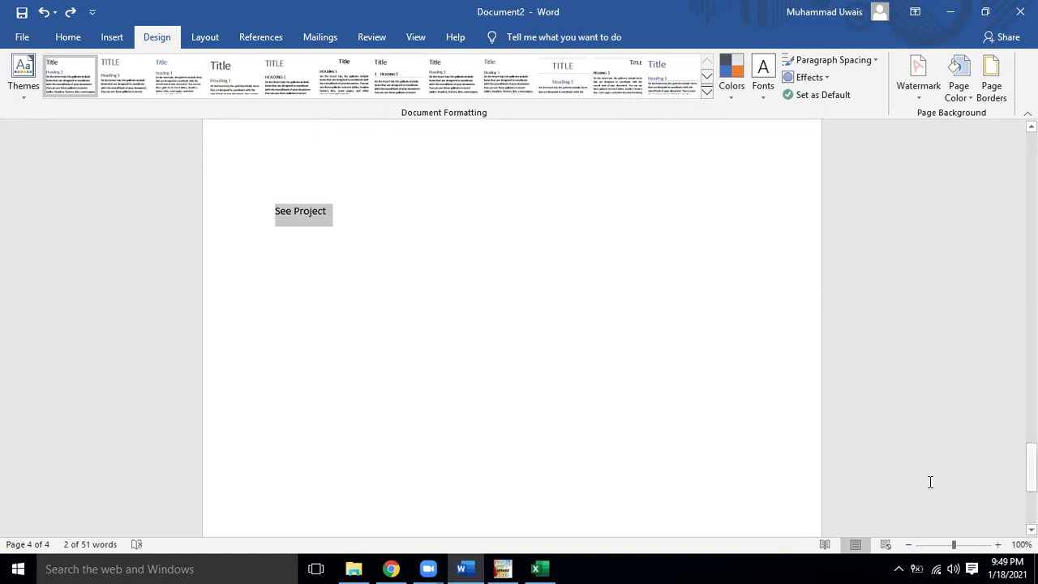
left_click(389, 251)
Step: Add a new line below 'See Project', then search Google for 'computer' in Chrome
key("Return")
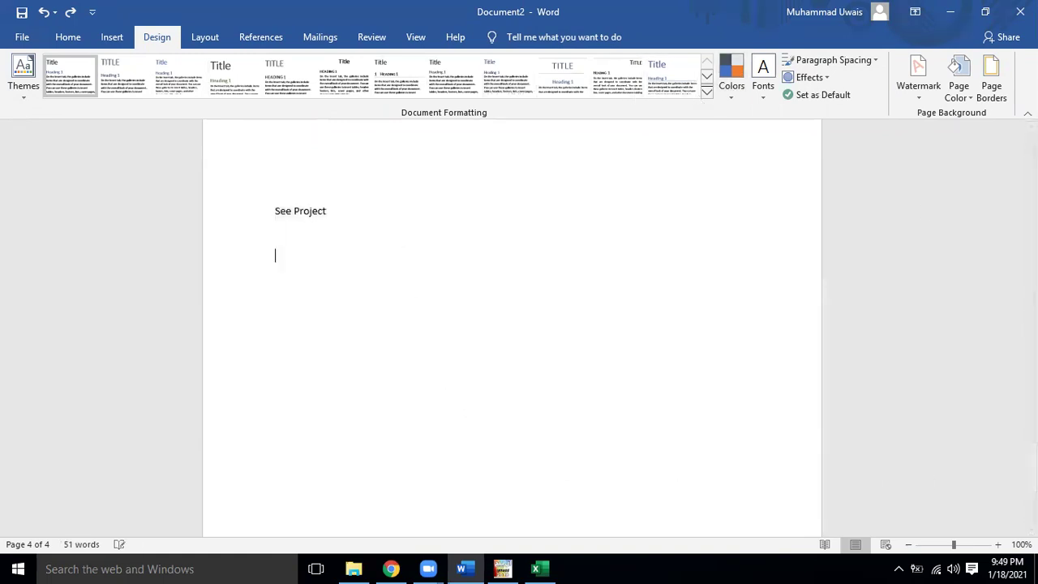
left_click(391, 568)
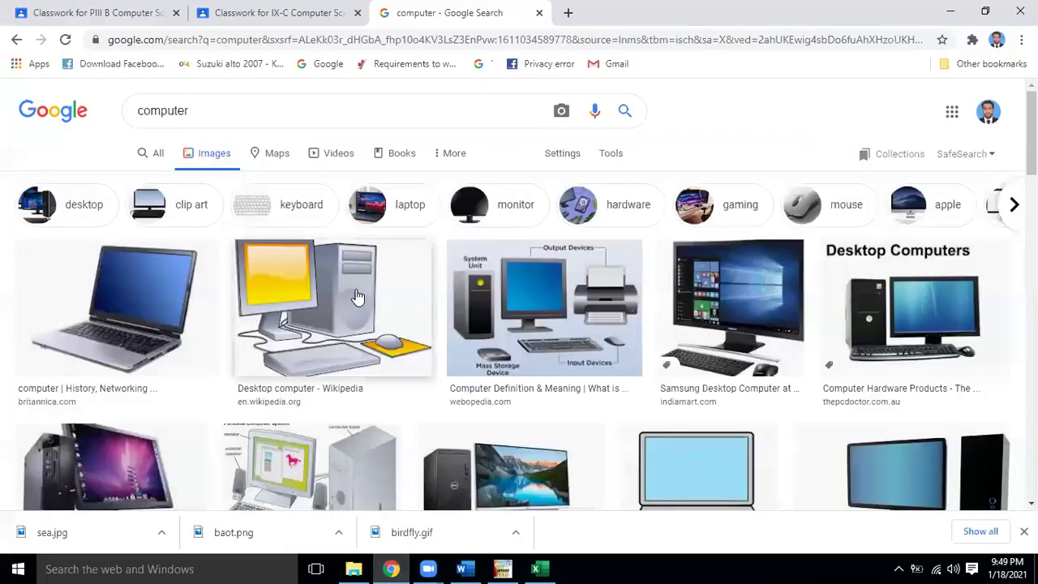
left_click_drag(319, 104, 6, 105)
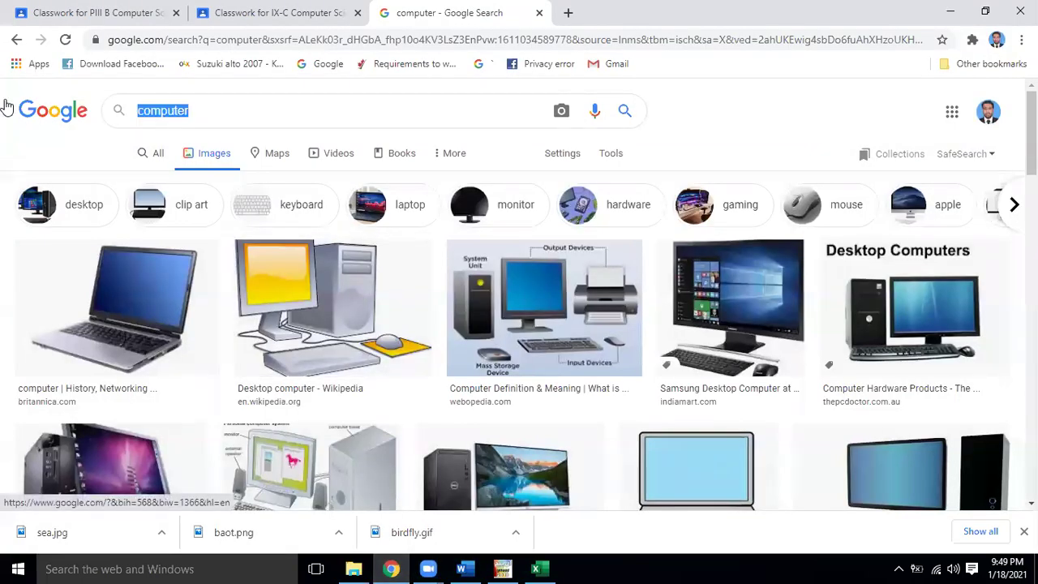
type("comptuer")
key("BackSpace")
key("BackSpace")
key("BackSpace")
type("uter")
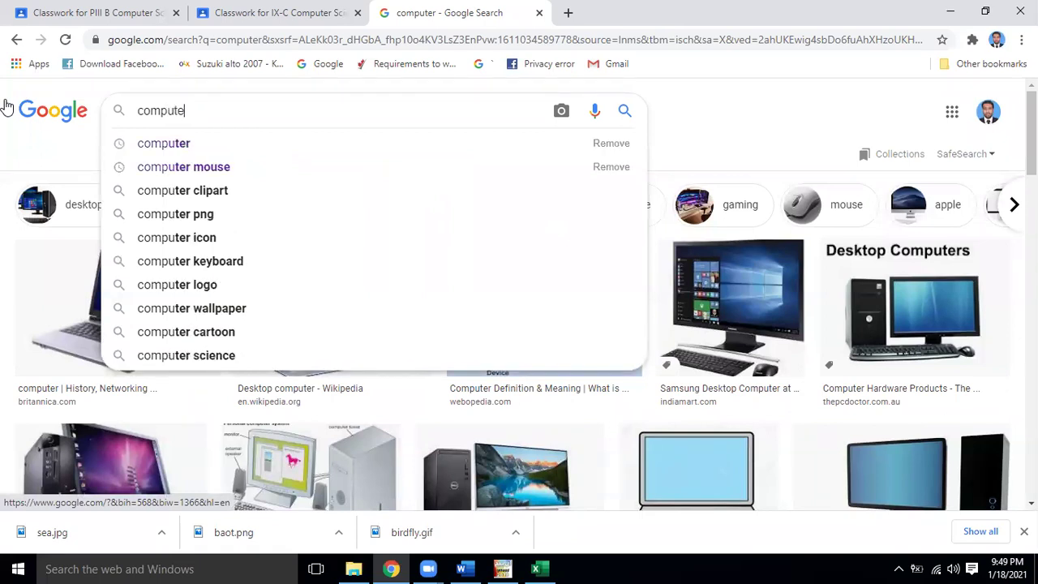
key("Return")
Step: Switch to All results and open the Dell result in a new tab
left_click(163, 153)
scroll(278, 308, "down", 1)
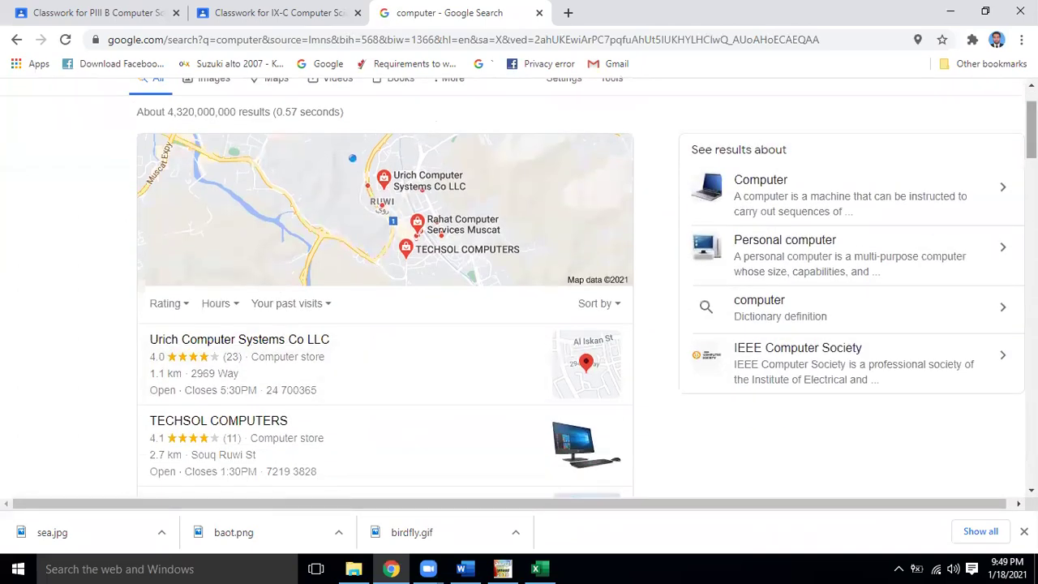
scroll(279, 334, "down", 8)
scroll(278, 334, "down", 4)
scroll(433, 231, "down", 4)
scroll(433, 231, "down", 3)
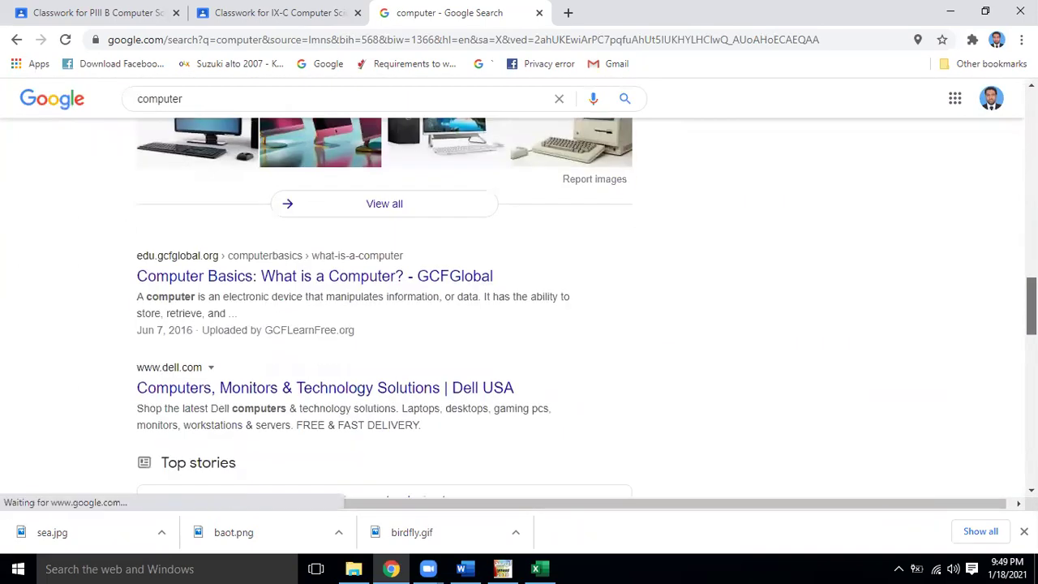
scroll(433, 231, "down", 3)
right_click(400, 192)
left_click(418, 197)
left_click(592, 16)
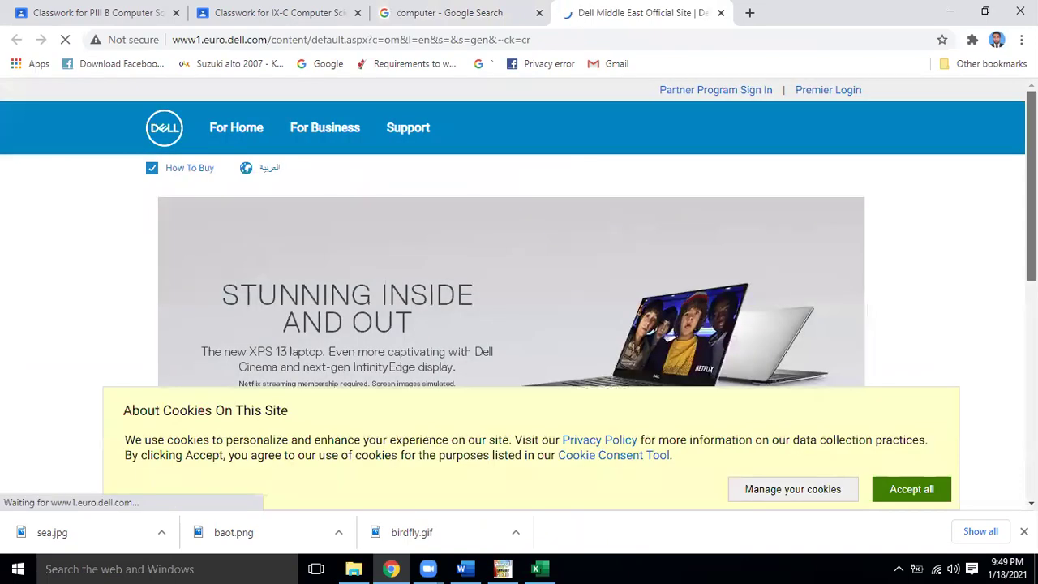
scroll(128, 444, "down", 5)
scroll(128, 444, "down", 3)
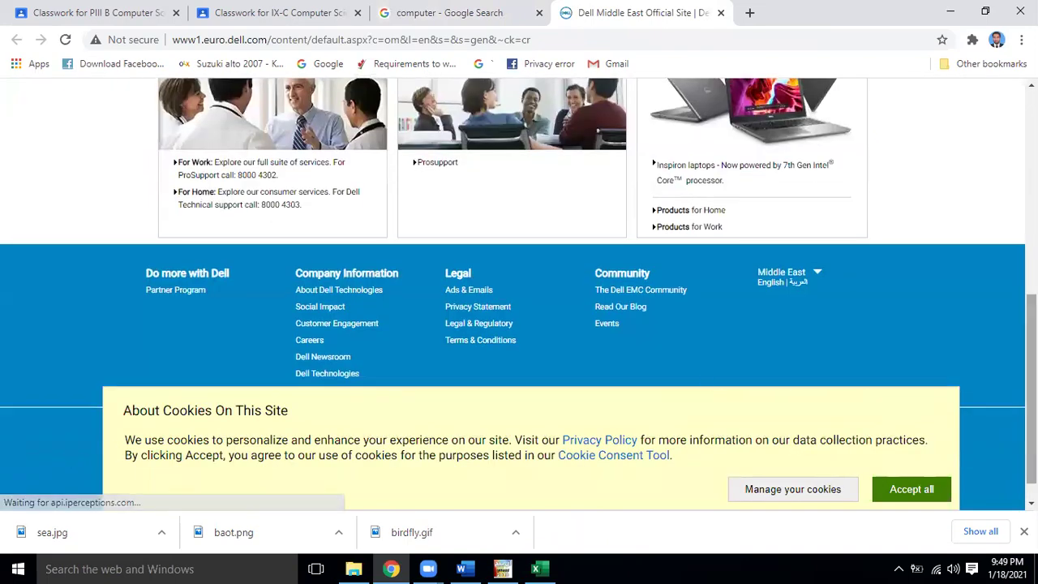
Step: Open the computerhistory.org timeline result in a new tab
left_click(459, 13)
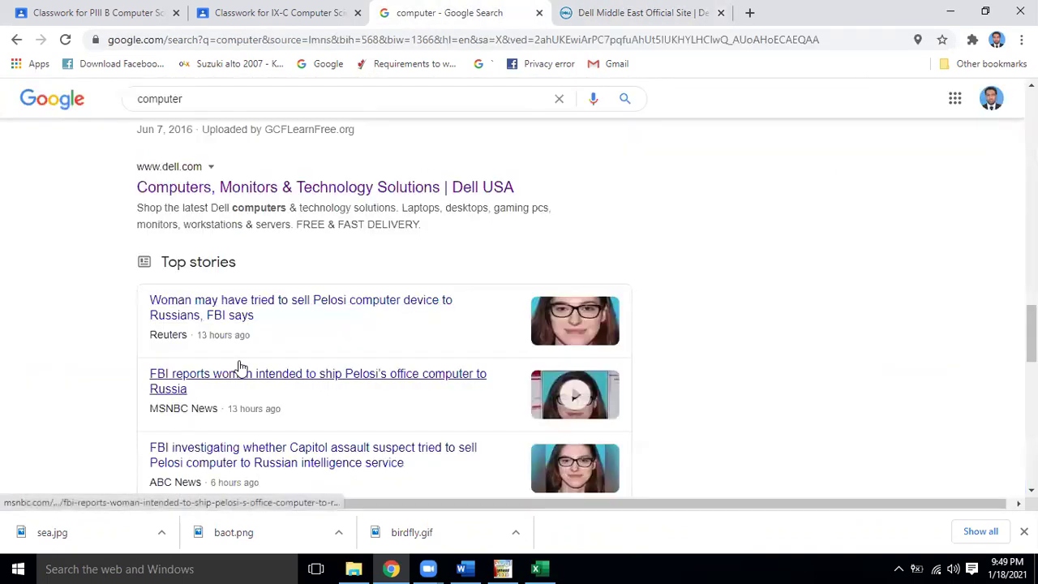
scroll(243, 364, "down", 3)
scroll(244, 364, "up", 2)
scroll(243, 365, "down", 1)
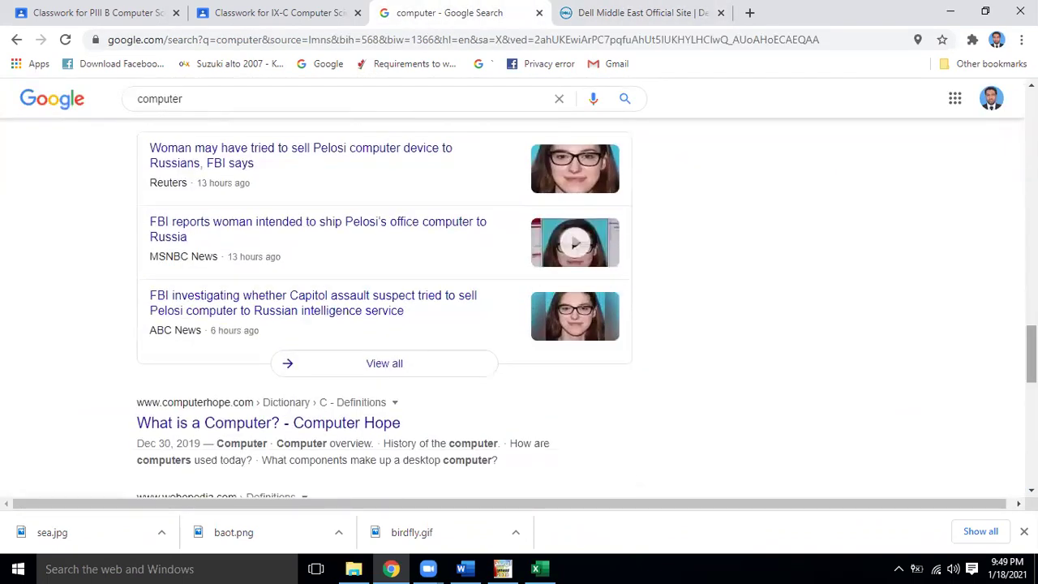
scroll(516, 316, "down", 5)
scroll(515, 317, "down", 2)
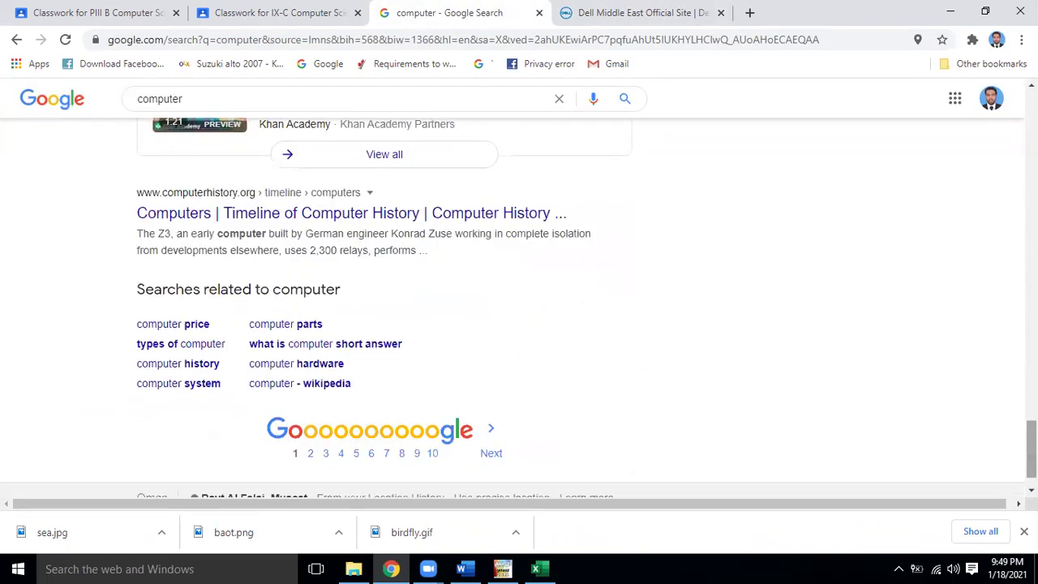
right_click(516, 214)
left_click(542, 224)
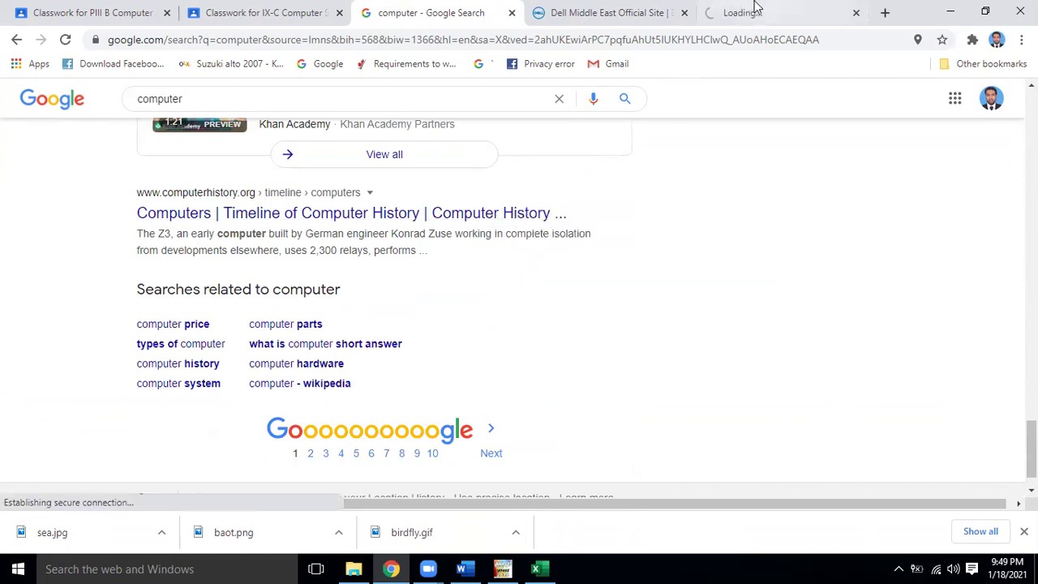
left_click(754, 7)
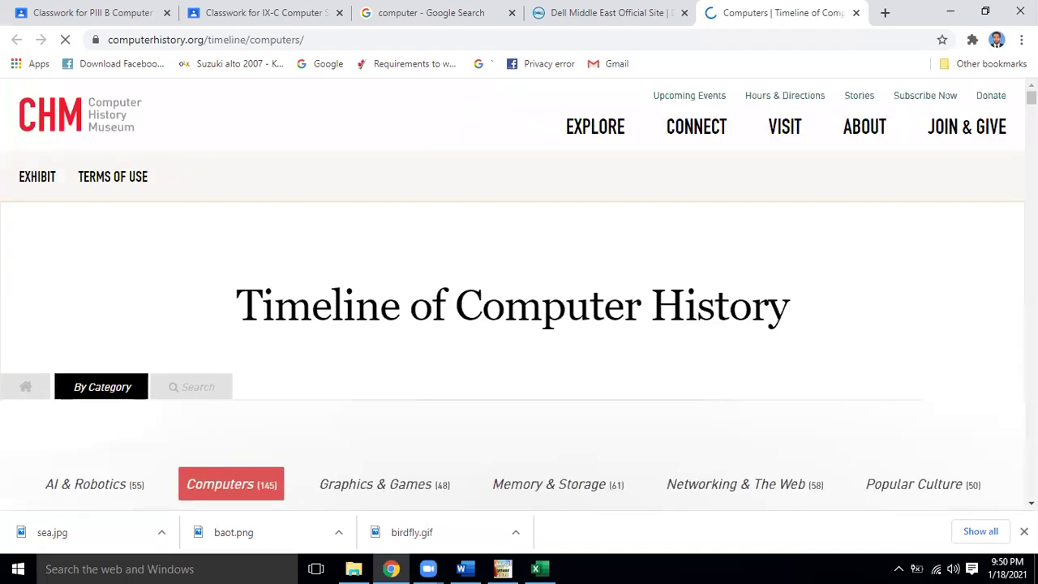
Step: Copy the Harvard Mark 1 paragraph from the Timeline of Computer History page
scroll(397, 347, "down", 5)
scroll(397, 348, "down", 5)
scroll(397, 348, "down", 5)
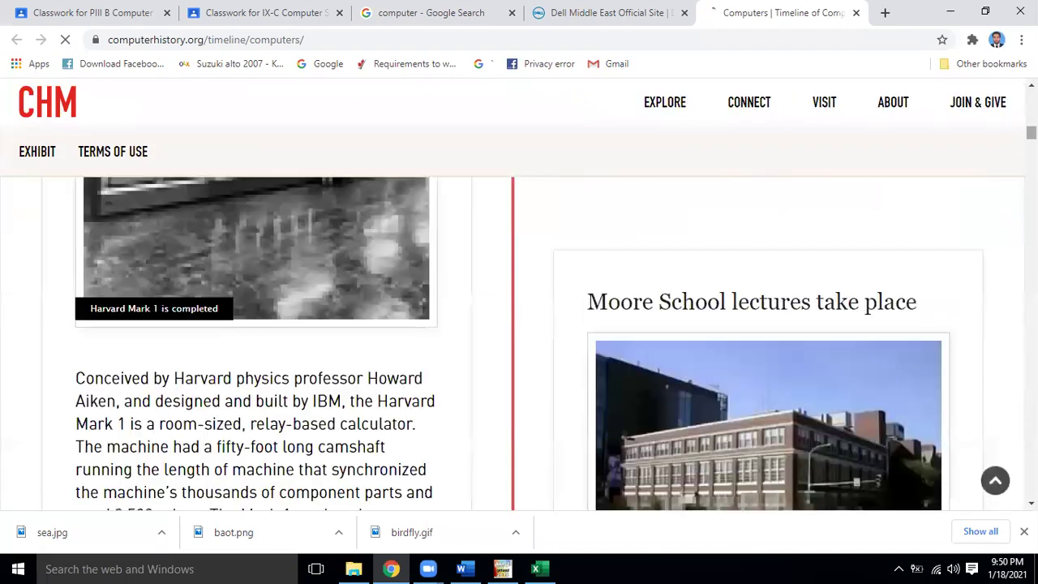
left_click_drag(81, 378, 370, 300)
right_click(323, 247)
left_click(348, 254)
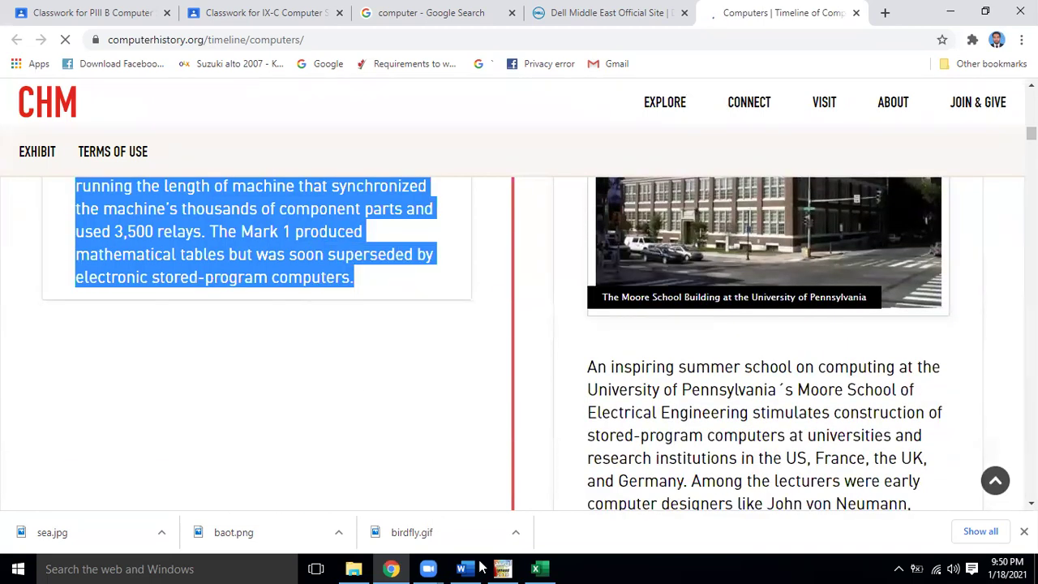
Step: Paste the Harvard Mark 1 paragraph under 'See Project' on page 4 and select it
key("alt+Tab")
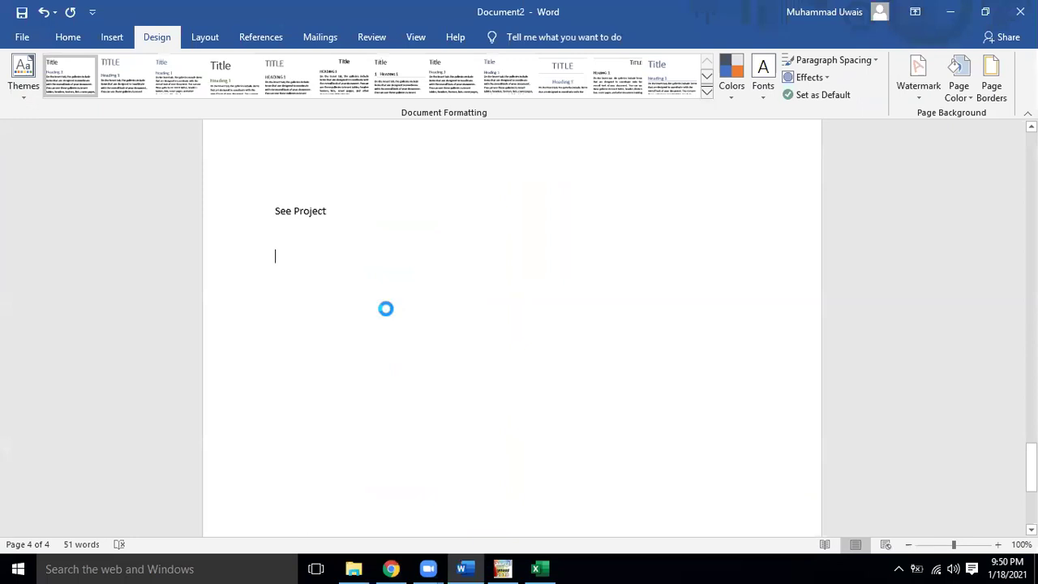
key("ctrl+v")
left_click_drag(279, 258, 568, 388)
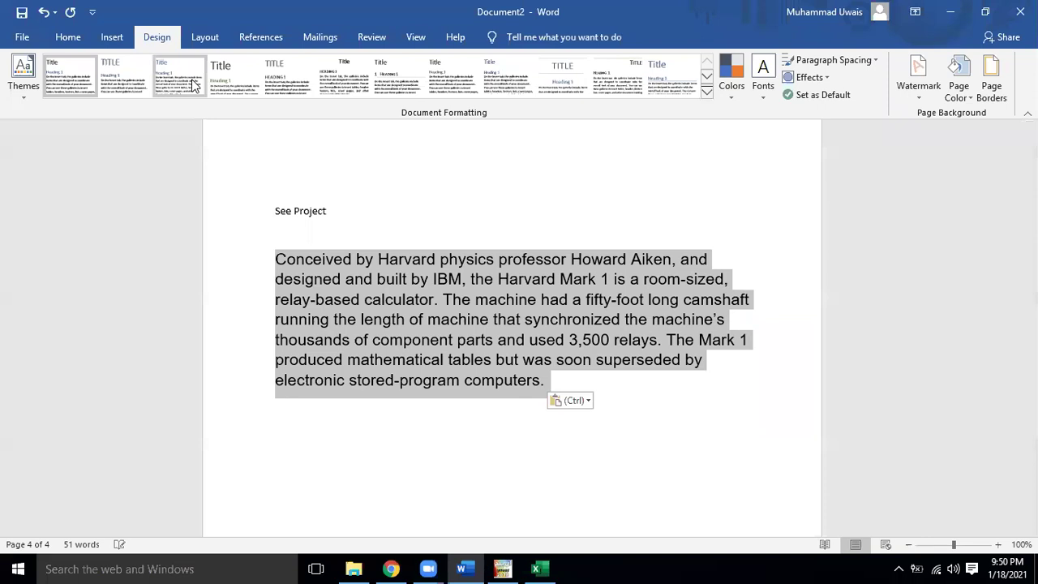
Step: Try several Document Formatting style sets, then apply a different built-in one
left_click(233, 79)
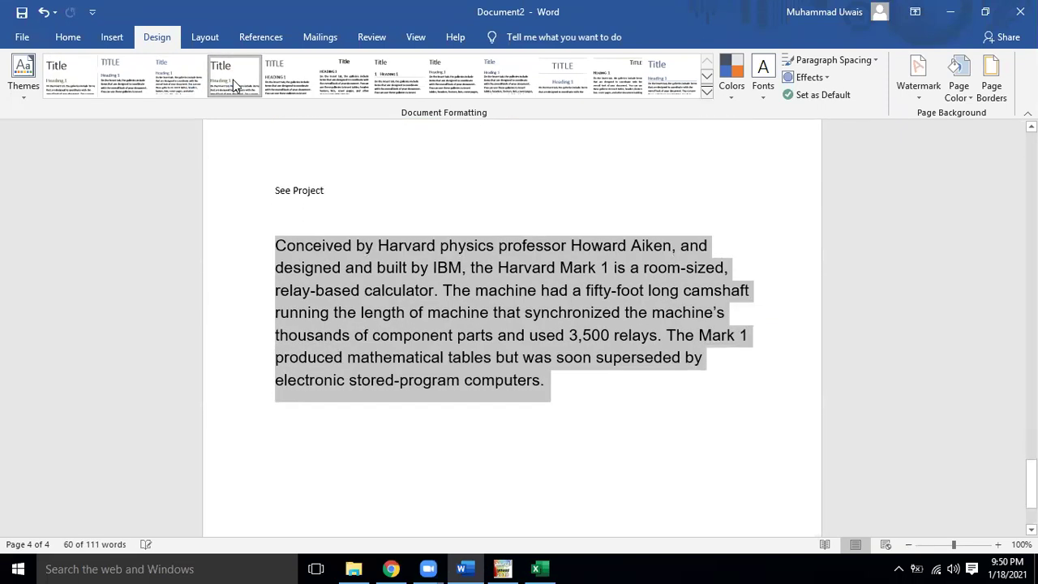
left_click(293, 79)
left_click(330, 83)
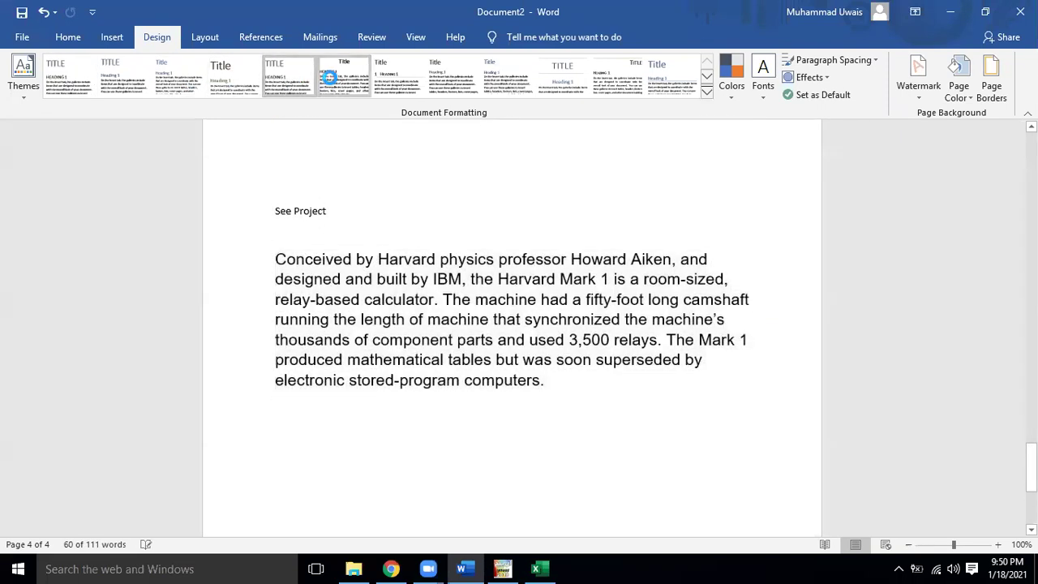
left_click(560, 76)
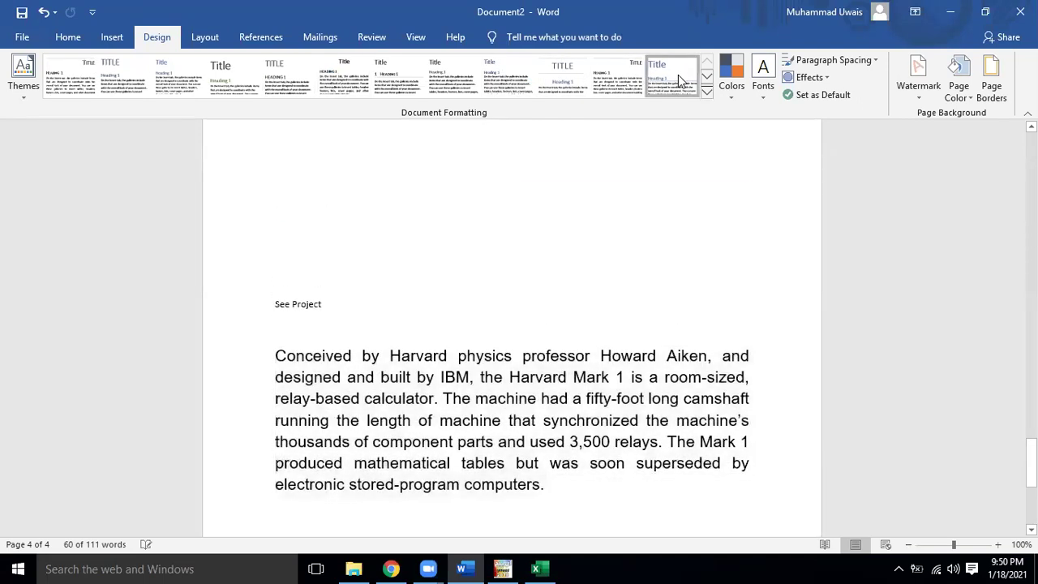
left_click(678, 74)
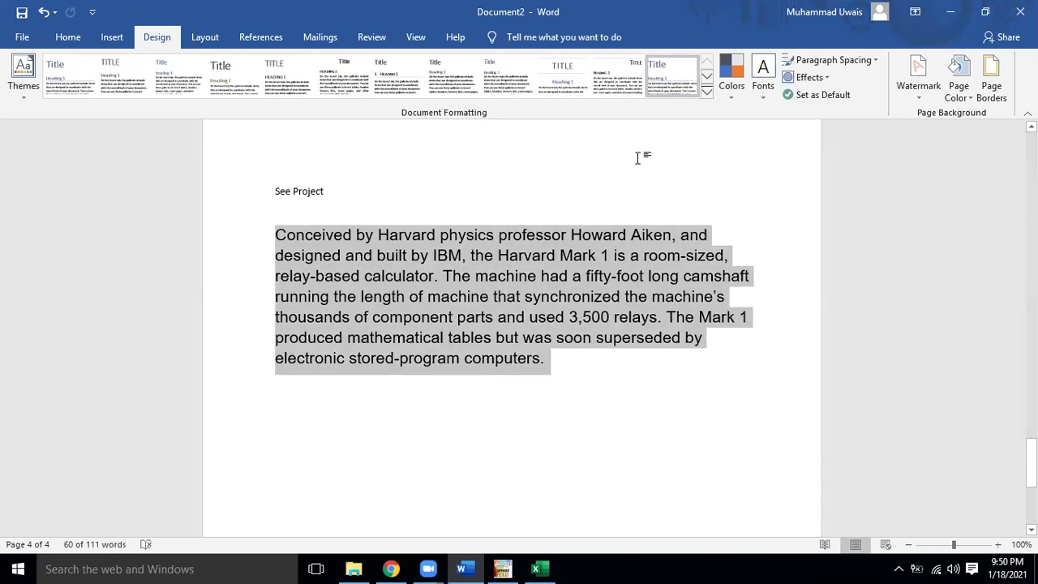
left_click(637, 158)
left_click(707, 90)
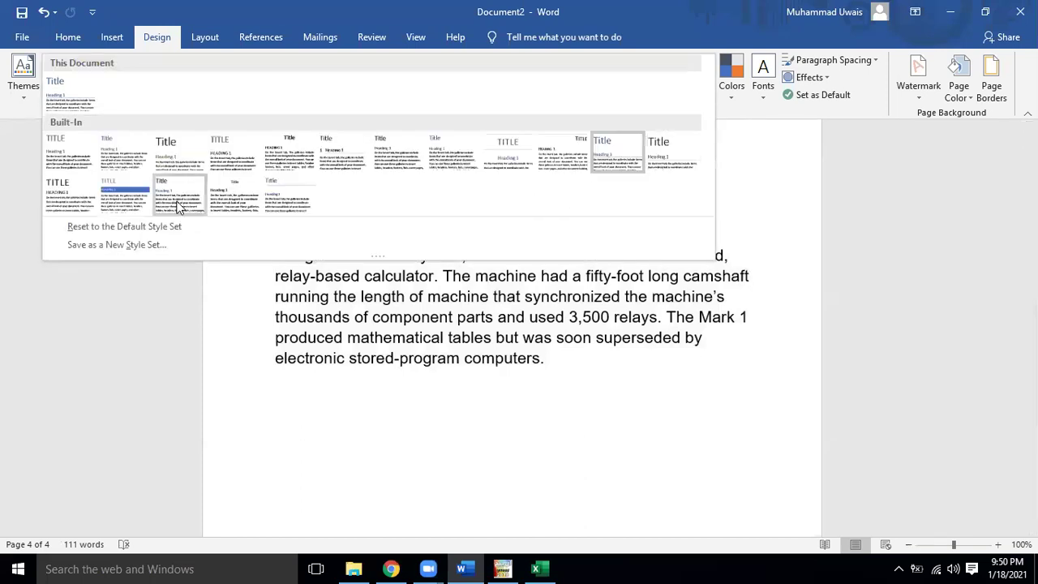
left_click(150, 200)
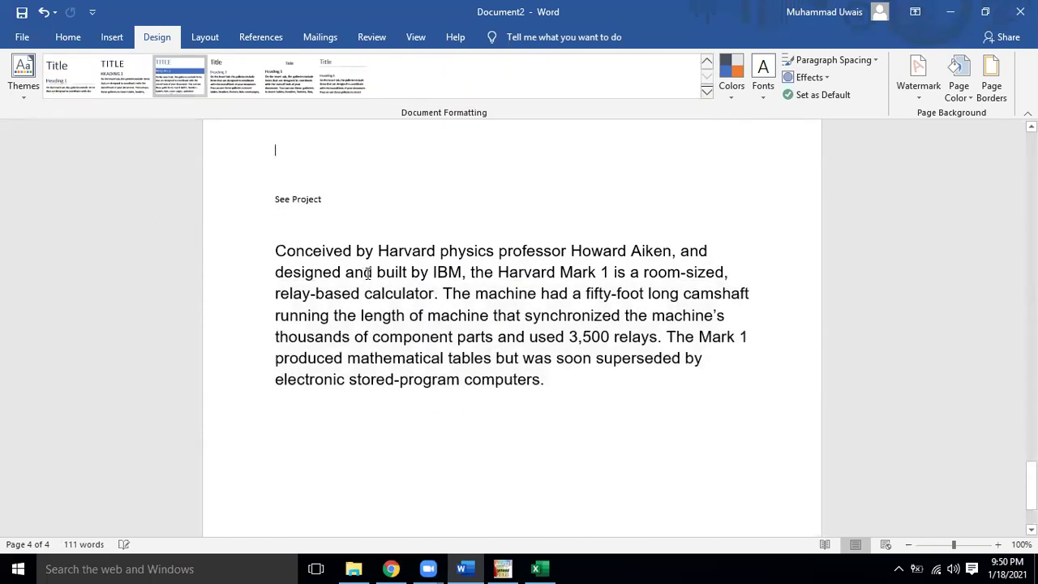
left_click_drag(289, 207, 551, 381)
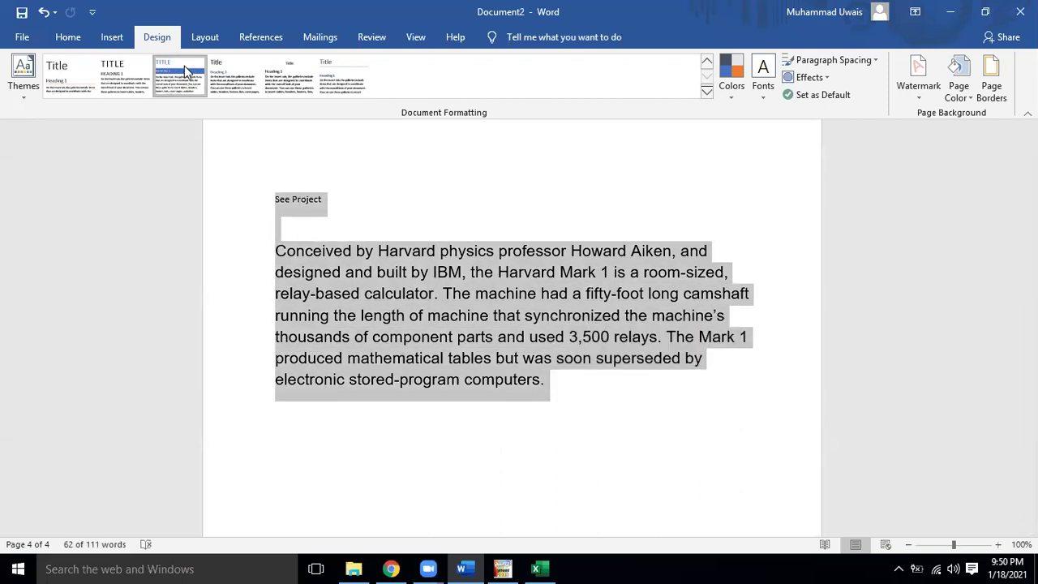
left_click(487, 225)
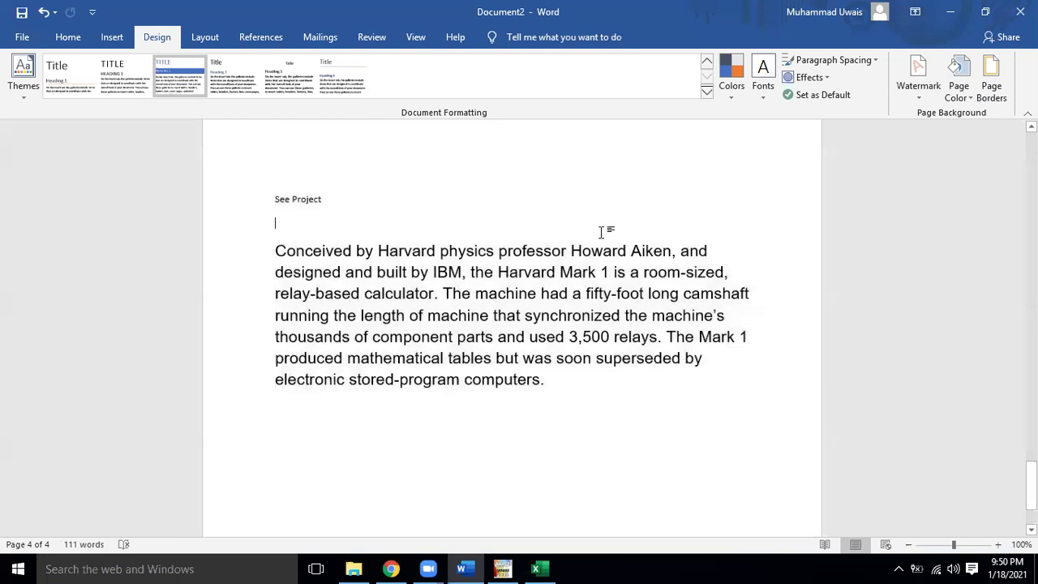
Step: Switch the theme colours to Yellow Orange, leaving style sets and fonts unchanged
left_click(732, 100)
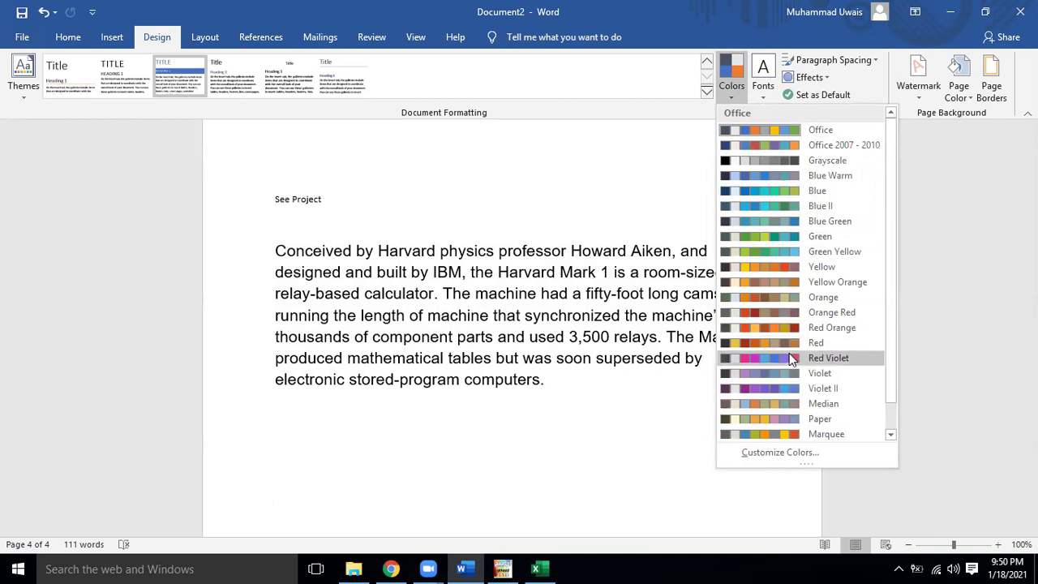
left_click(739, 282)
left_click(785, 269)
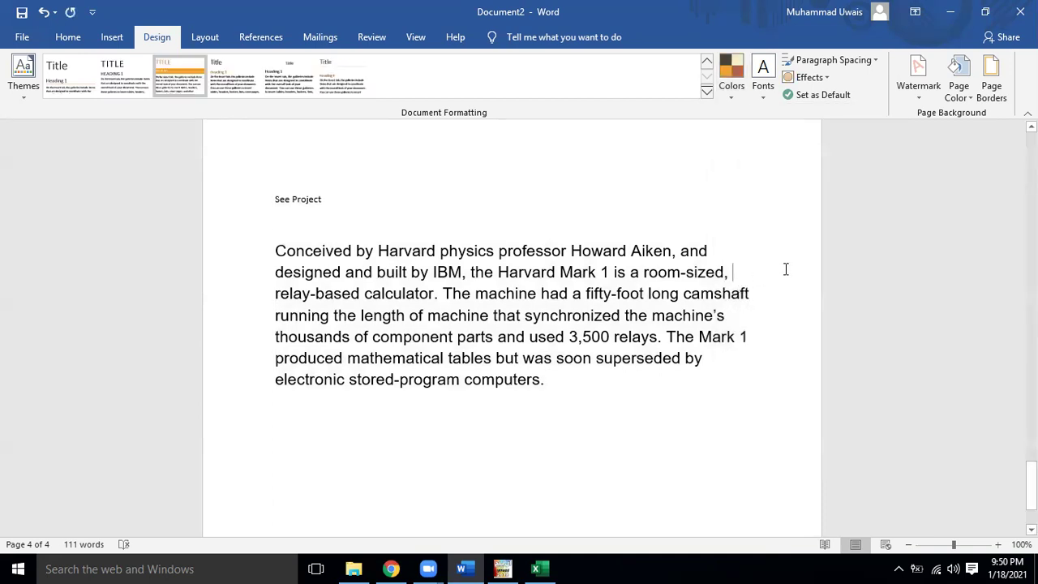
left_click(708, 92)
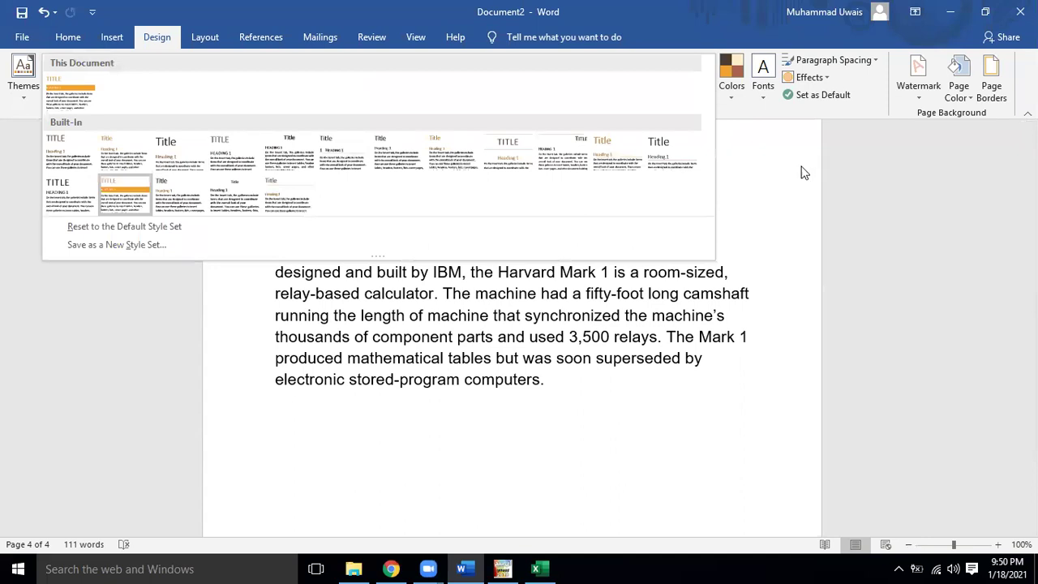
left_click(803, 172)
left_click(763, 92)
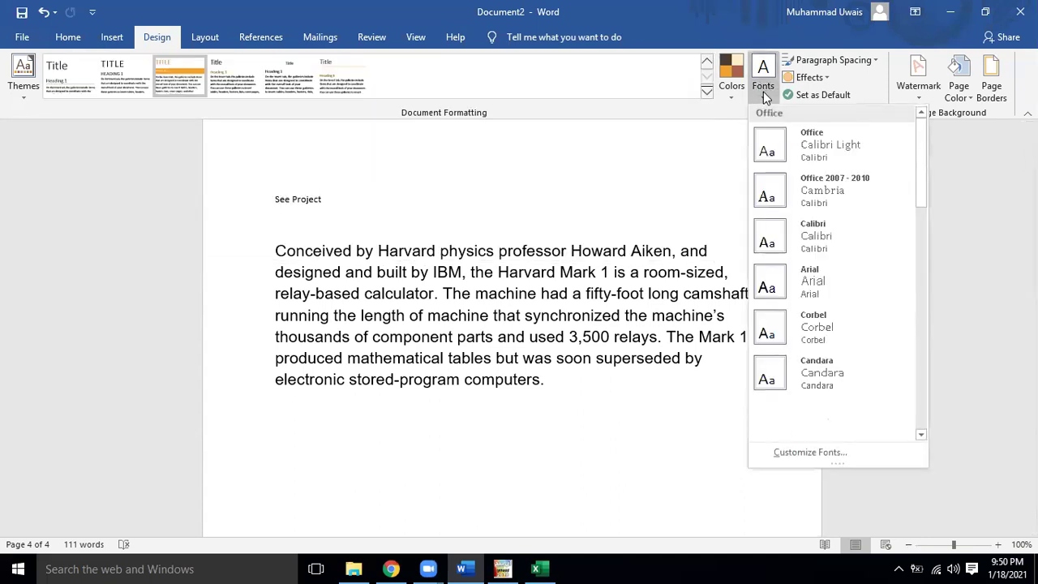
left_click(686, 177)
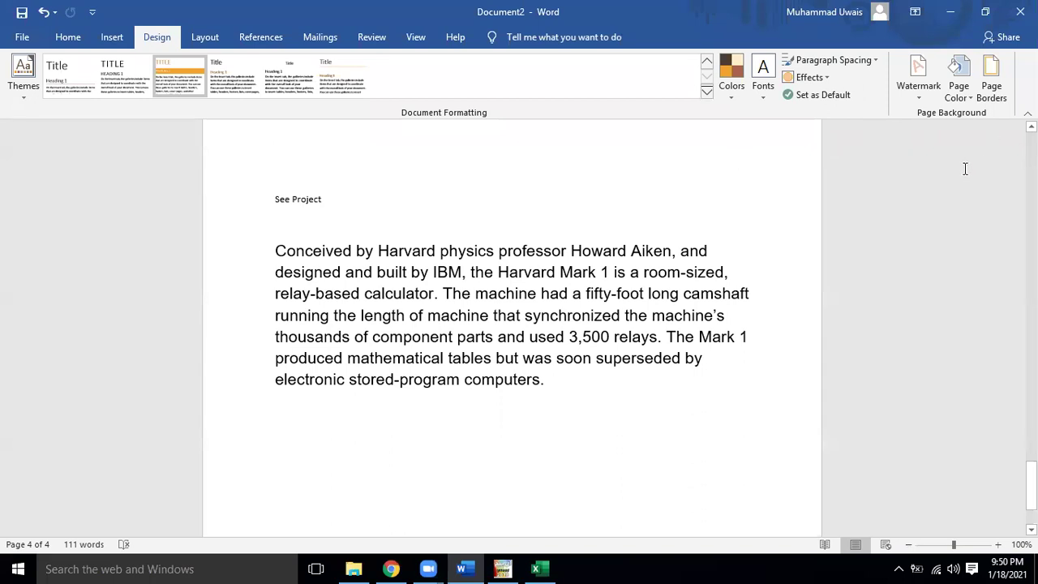
Step: Add the diagonal CONFIDENTIAL 1 watermark to the pages
left_click(919, 93)
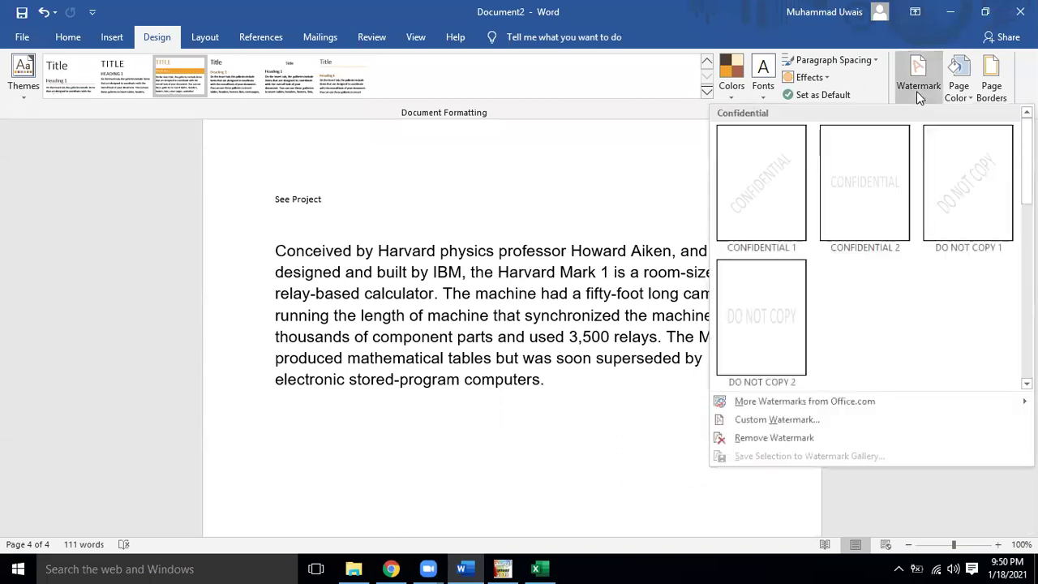
left_click(769, 179)
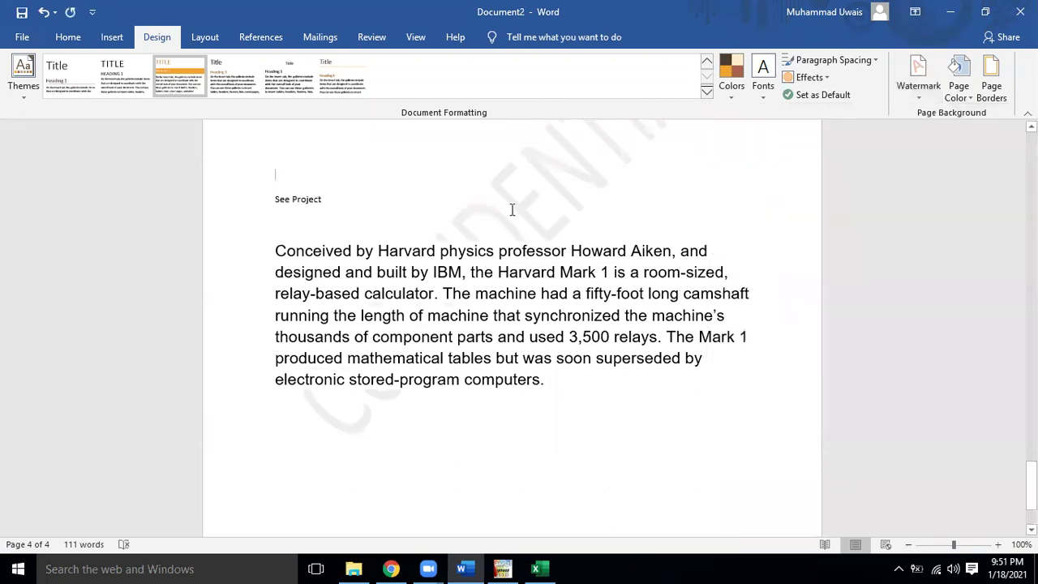
scroll(584, 316, "up", 1)
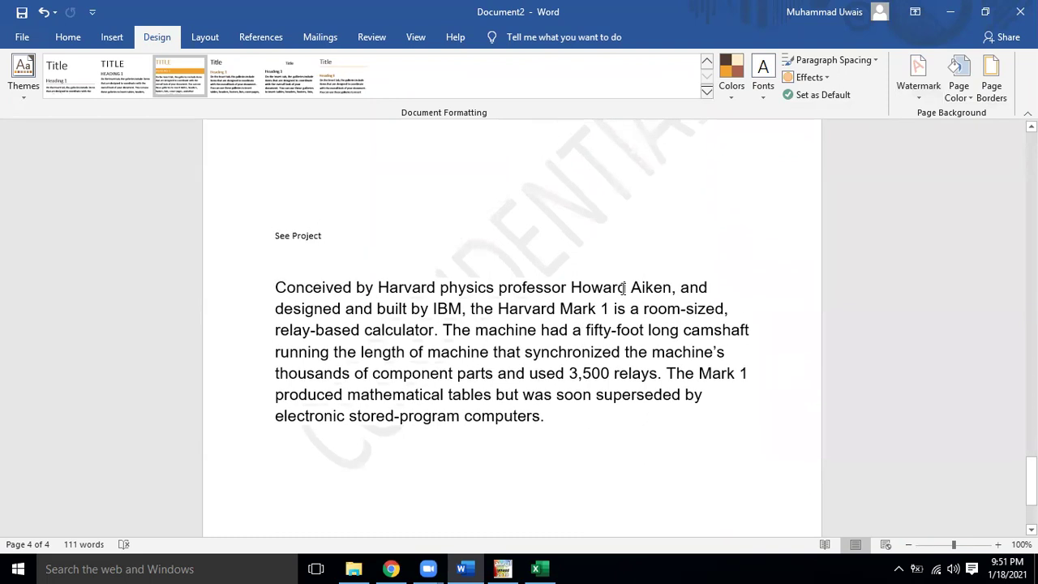
Step: Check the pages with the CONFIDENTIAL watermark and bring the Watermark gallery back up
left_click(921, 92)
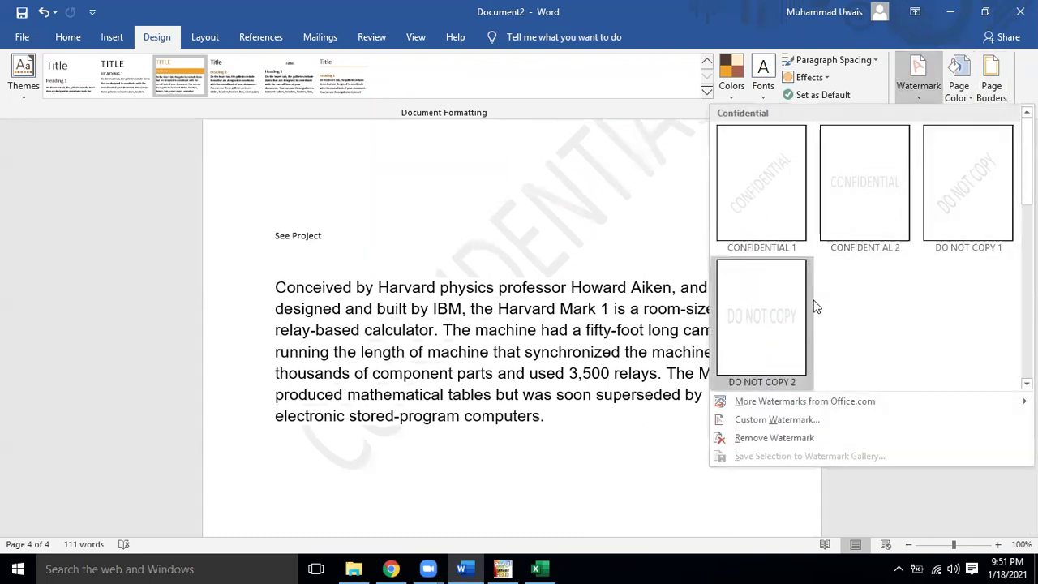
mouse_move(780, 403)
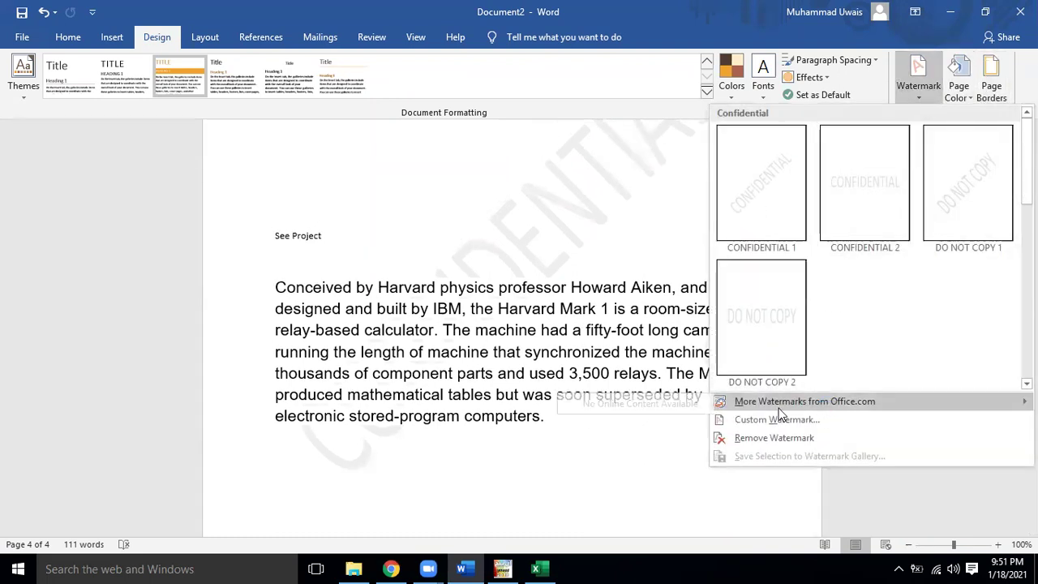
left_click(458, 485)
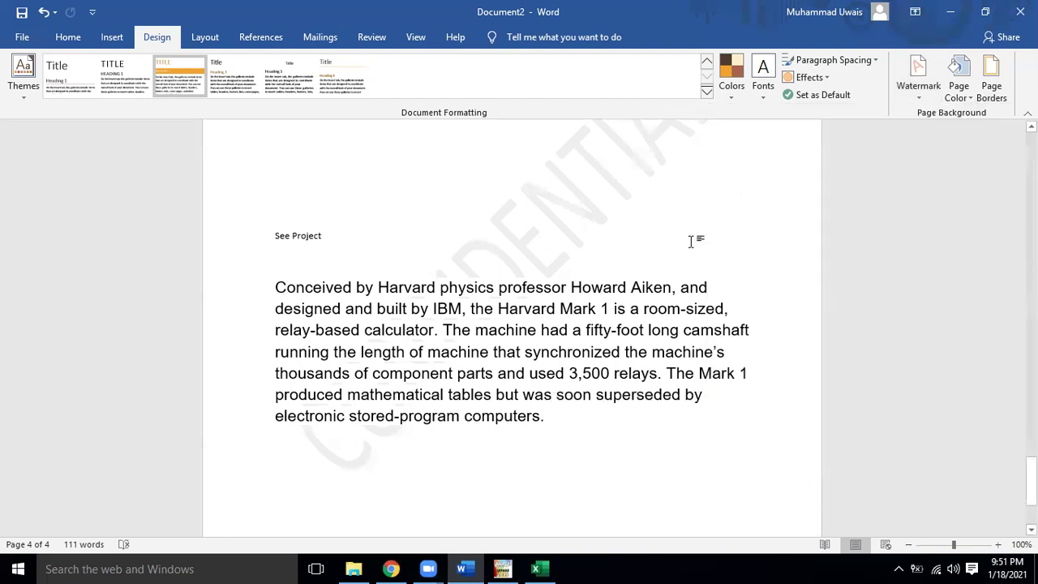
scroll(691, 242, "up", 4)
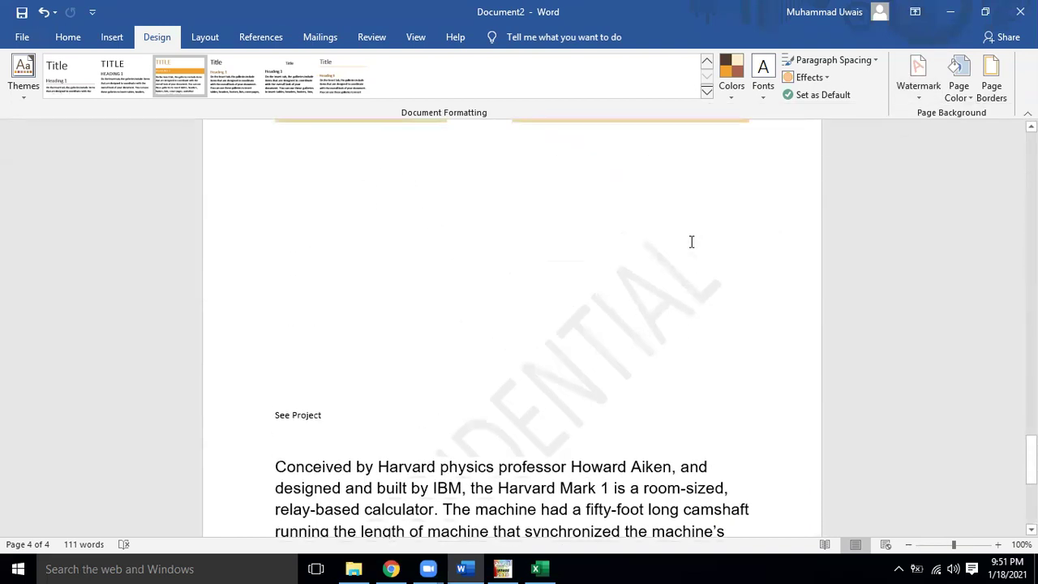
scroll(690, 242, "up", 2)
scroll(690, 241, "down", 3)
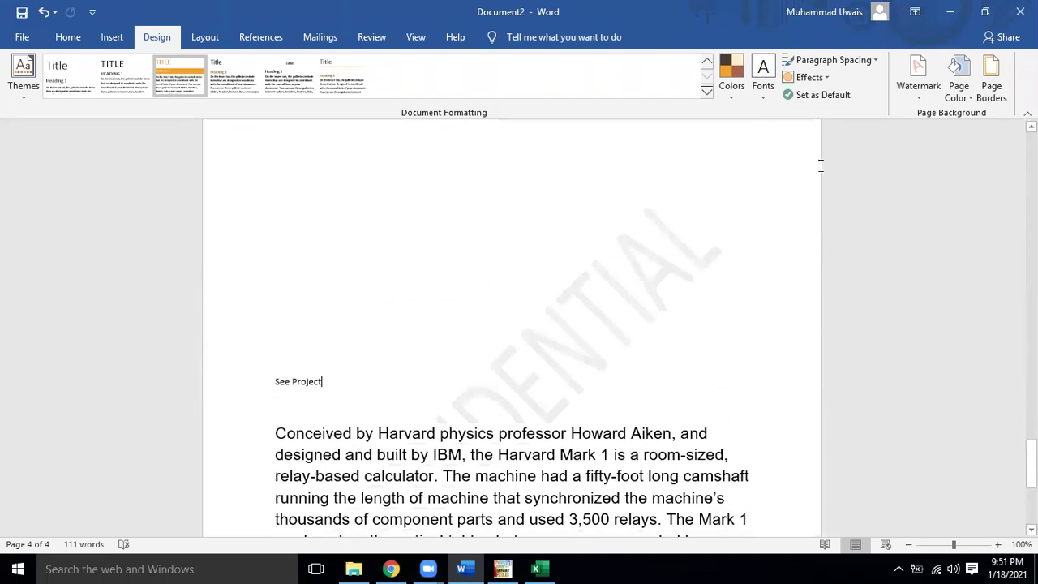
left_click(920, 81)
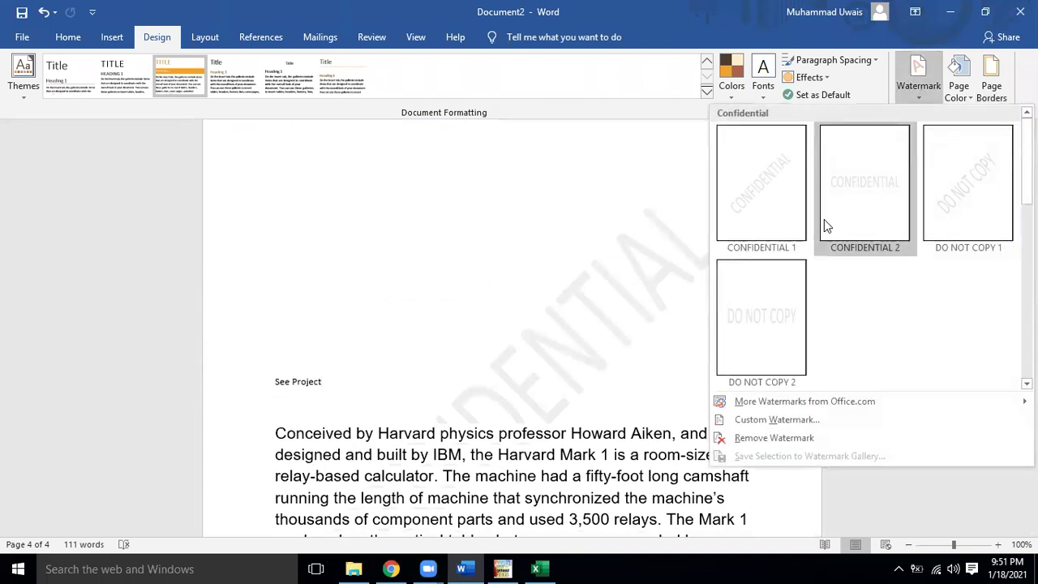
Step: Replace CONFIDENTIAL with a custom diagonal text watermark: the author's label ending in 'Computer Science'
left_click(824, 418)
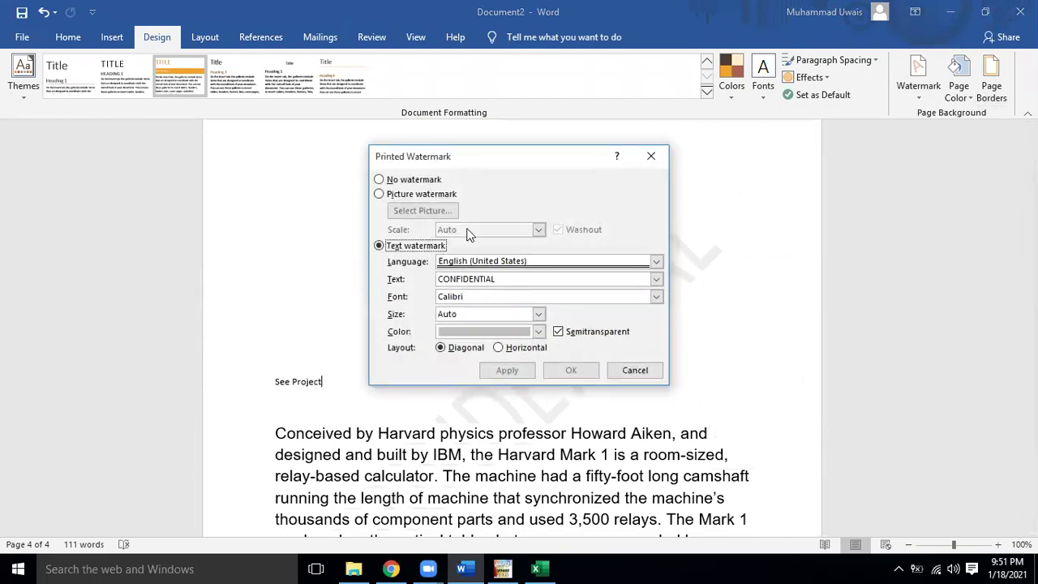
left_click_drag(509, 279, 335, 281)
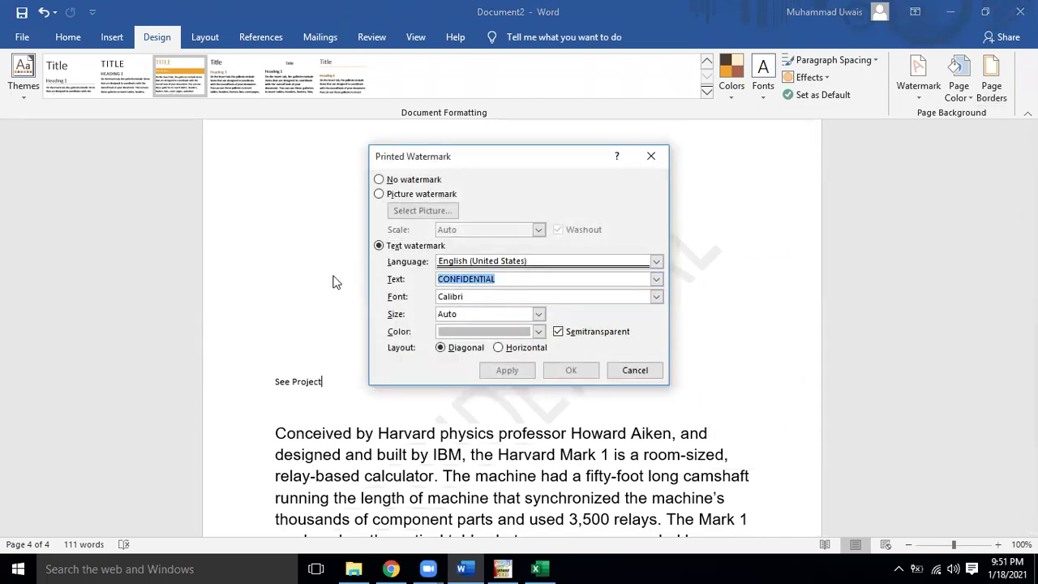
type("S")
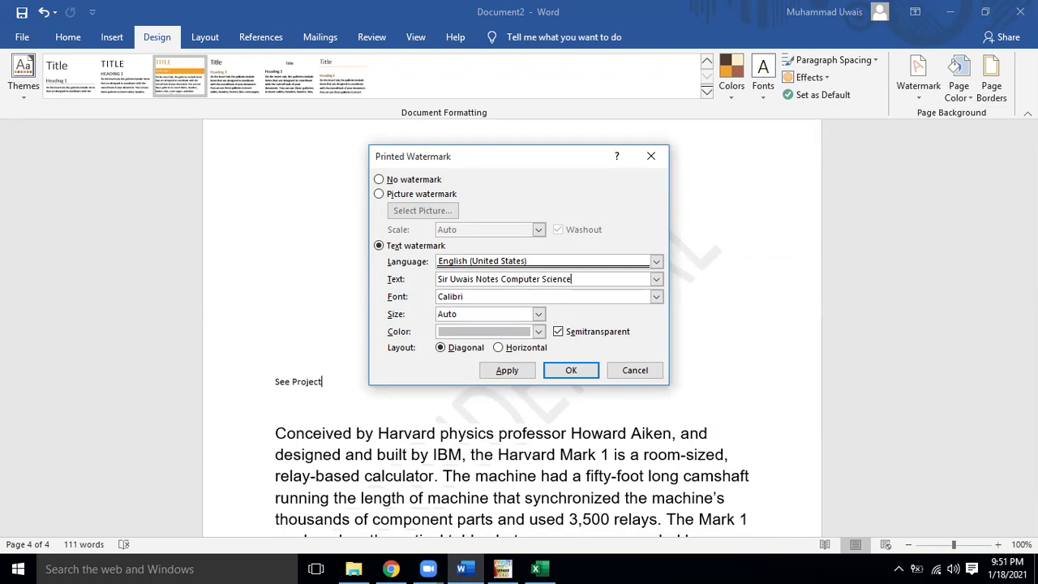
left_click(580, 373)
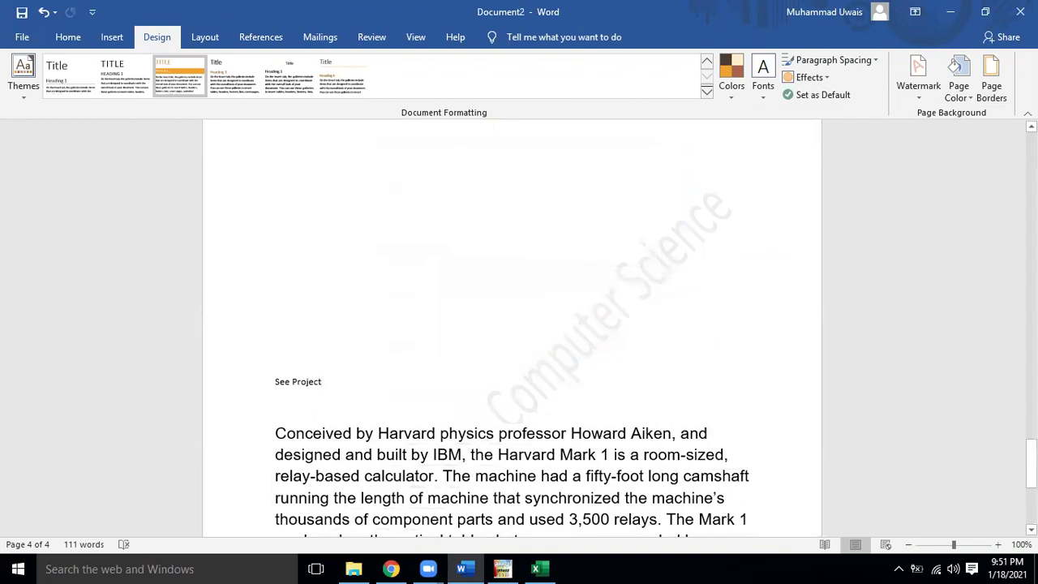
mouse_move(1031, 464)
left_mouse_down()
mouse_move(1031, 500)
mouse_move(1031, 173)
left_mouse_up()
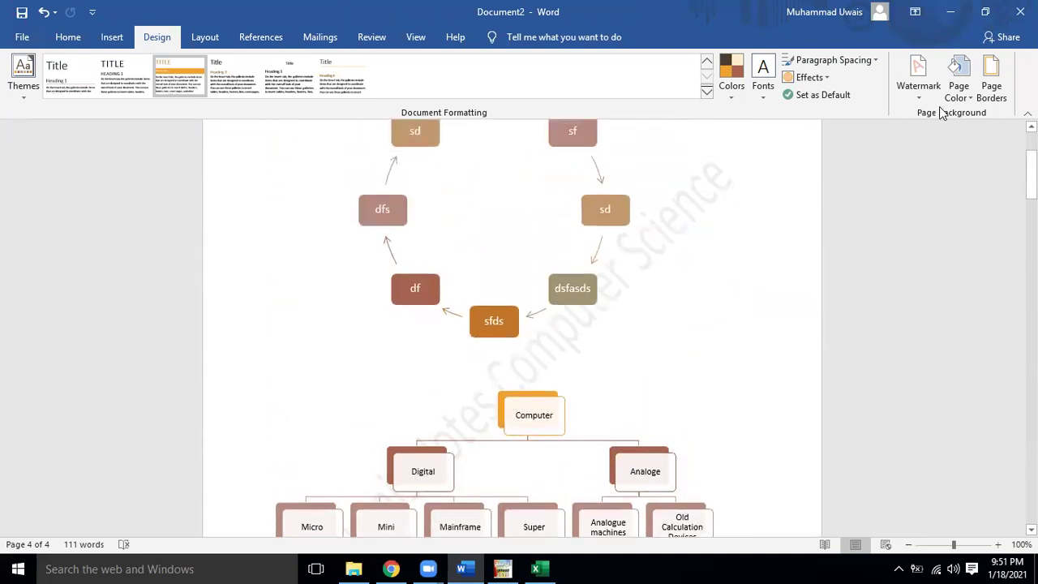
Step: Switch the custom watermark to Picture watermark and bring up Insert Pictures
left_click(918, 81)
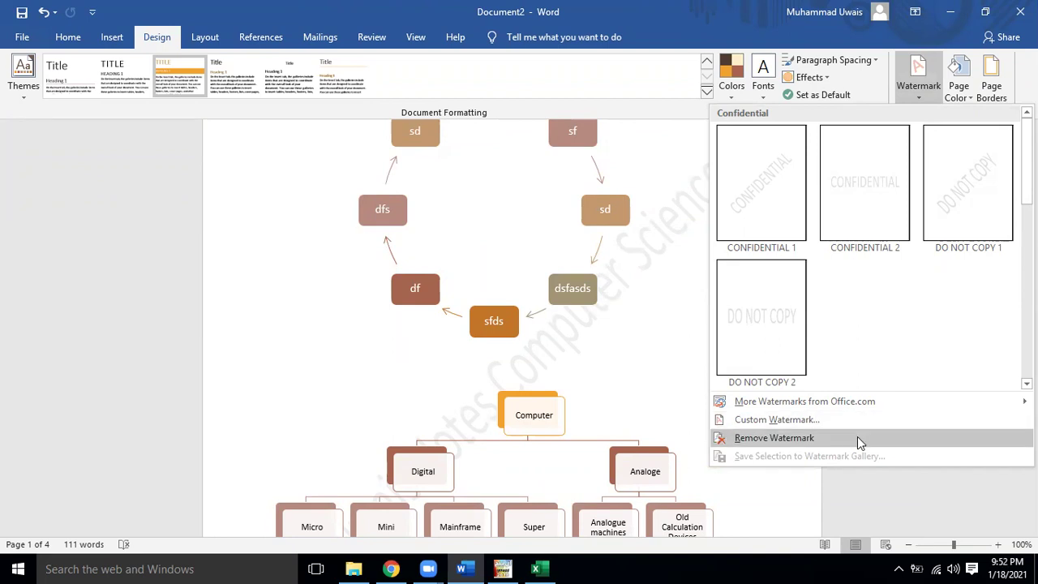
left_click(850, 420)
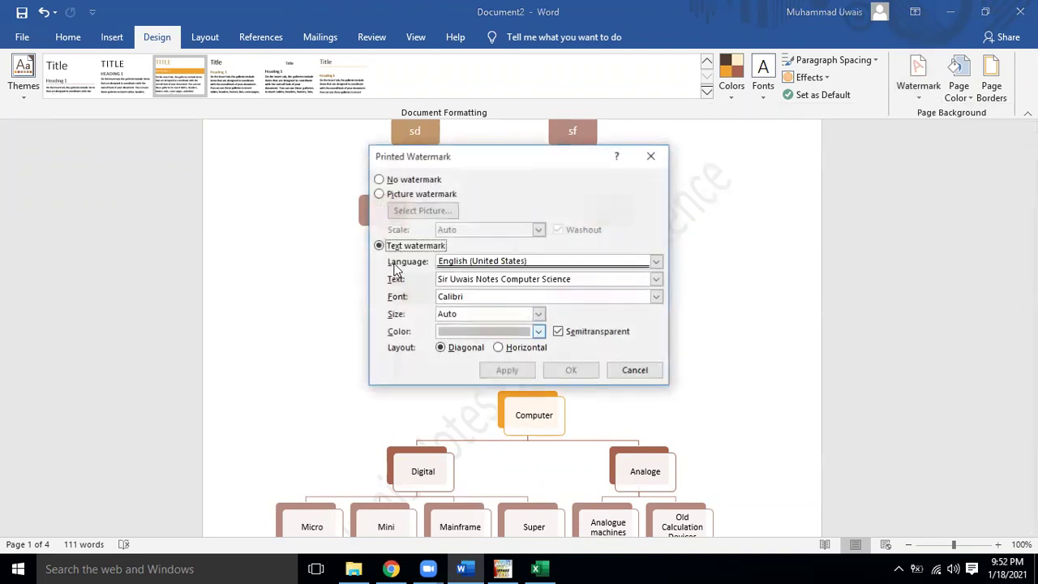
left_click(429, 197)
left_click(431, 211)
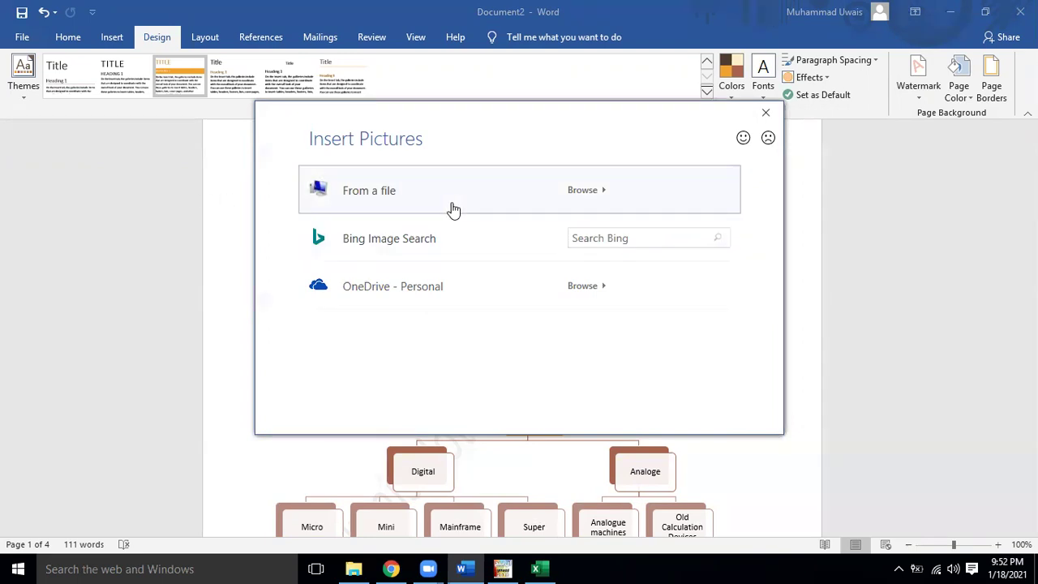
Step: Browse for a picture file from This PC and enter the New Volume (D:) drive
left_click(501, 197)
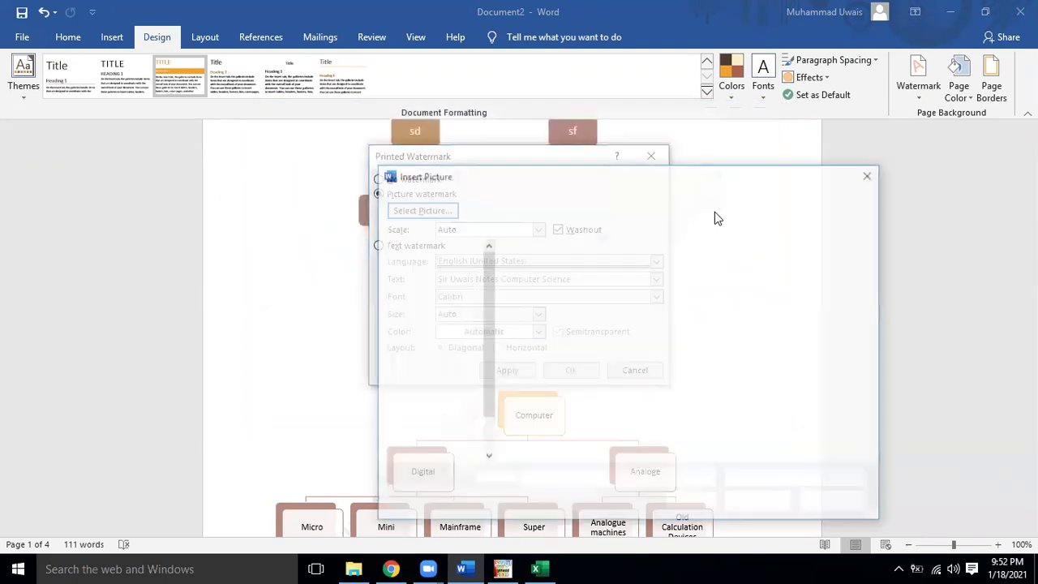
scroll(487, 348, "down", 1)
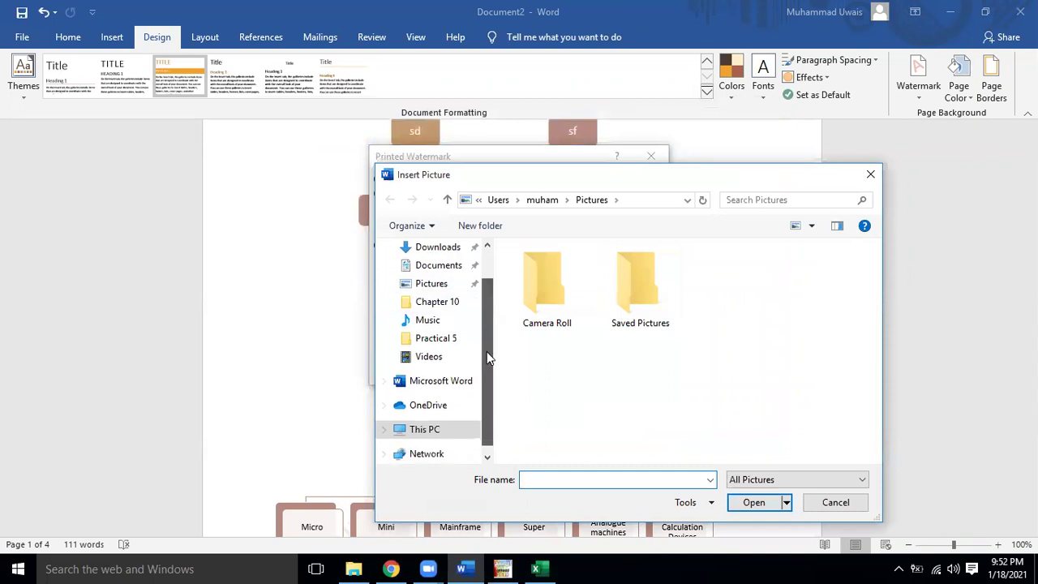
scroll(487, 351, "up", 1)
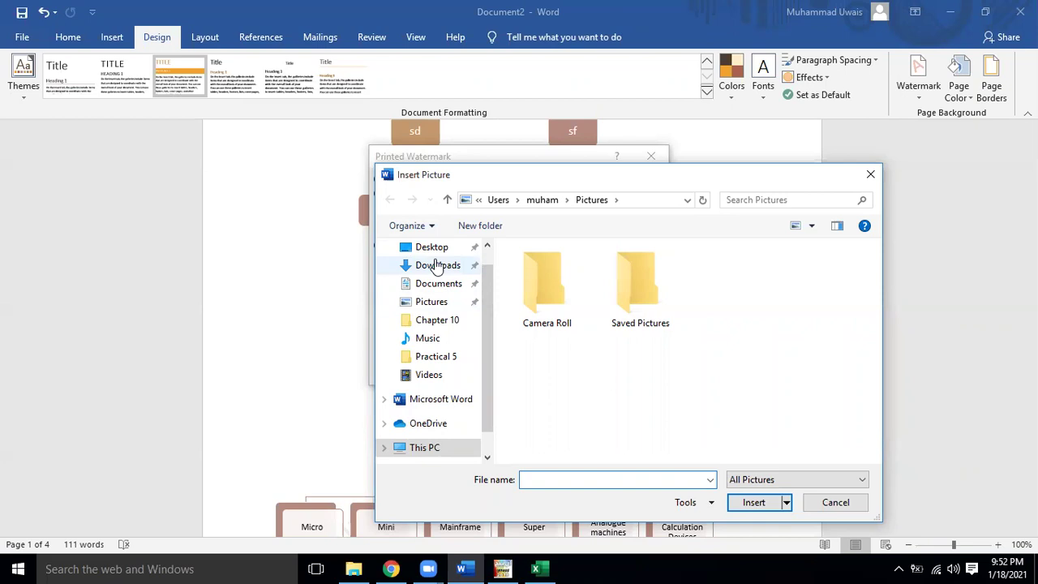
scroll(481, 424, "down", 2)
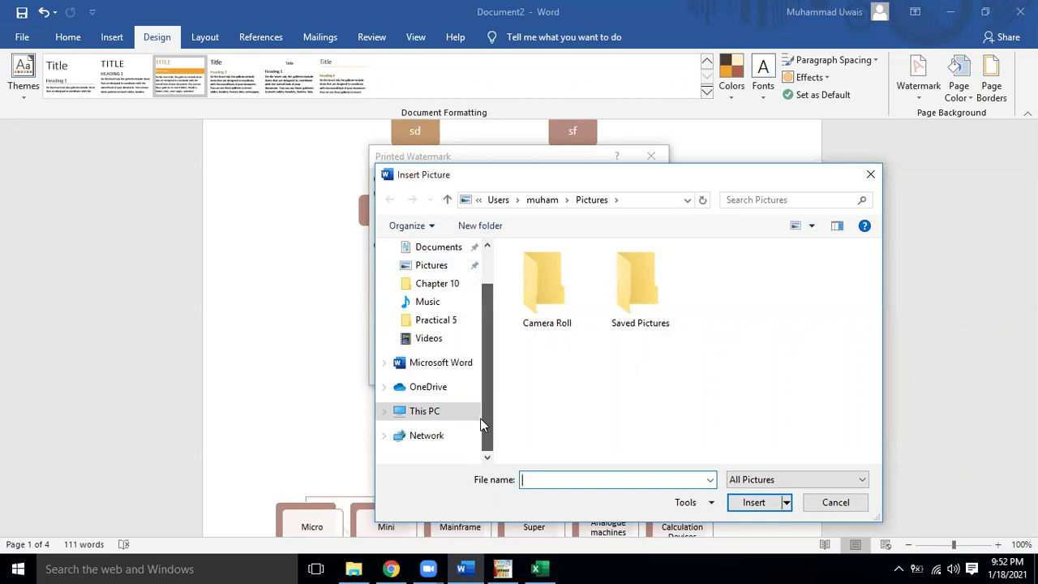
left_click(445, 416)
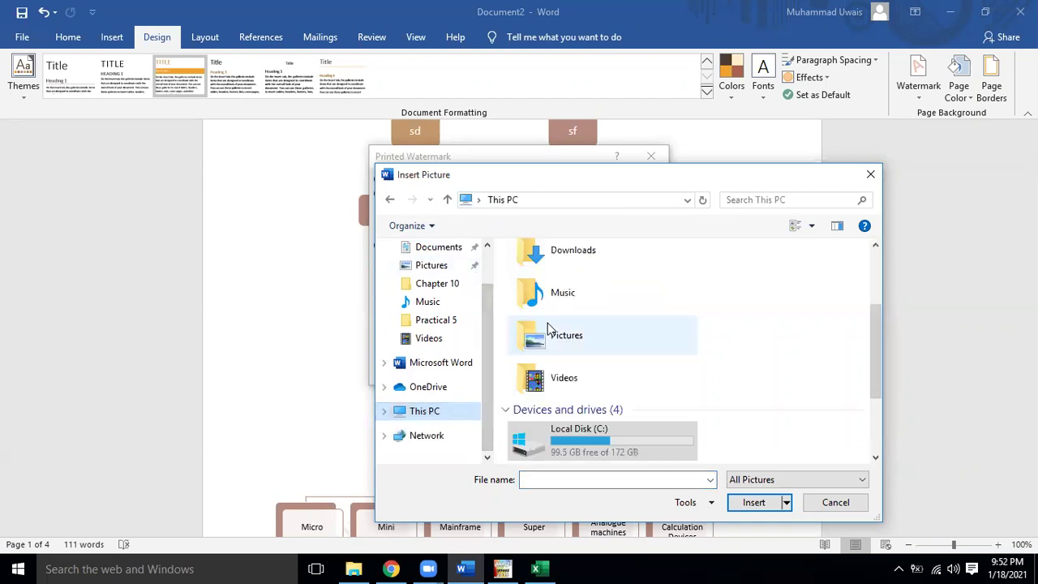
scroll(879, 337, "up", 3)
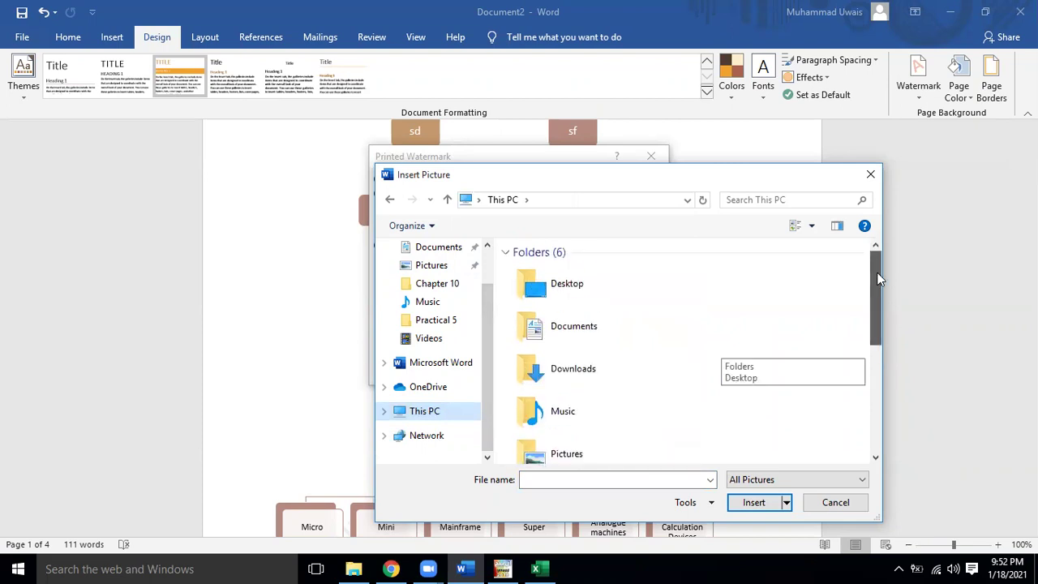
scroll(886, 415, "down", 3)
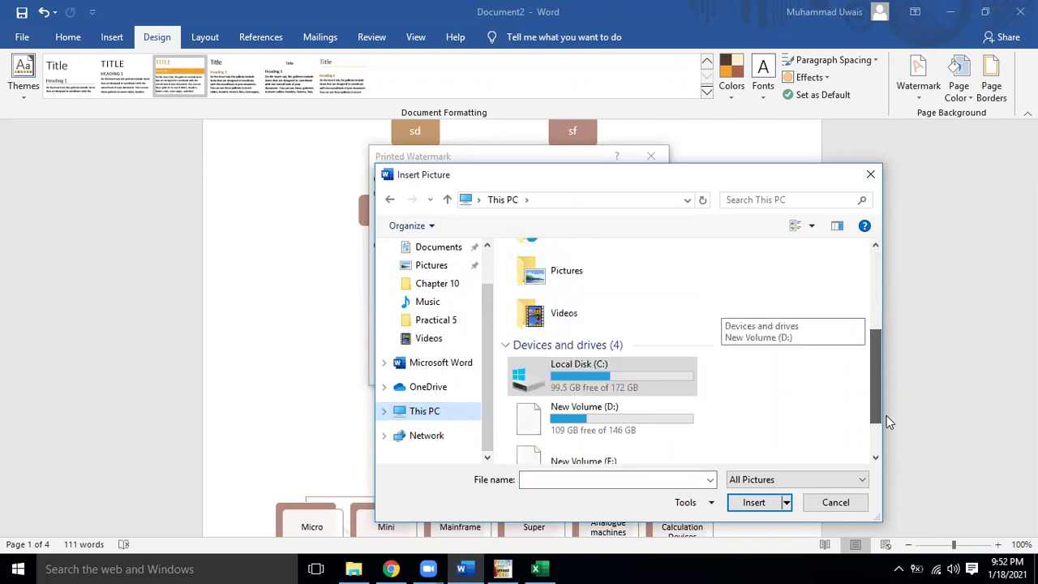
double_click(596, 351)
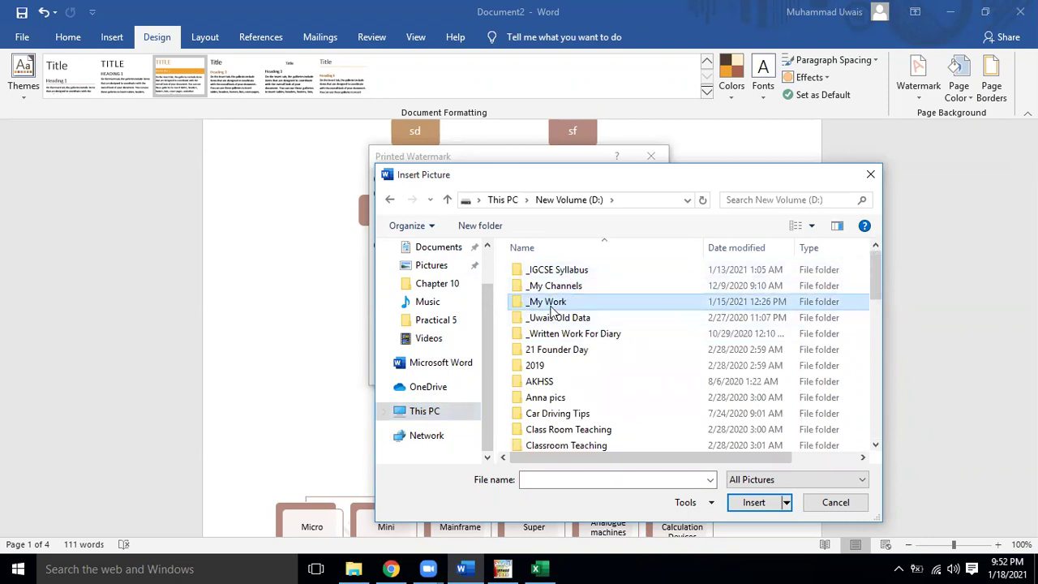
Step: Go into _My Work > Fiver Ads > Final Ad and choose Contact-Us.jpg as the watermark picture
double_click(549, 304)
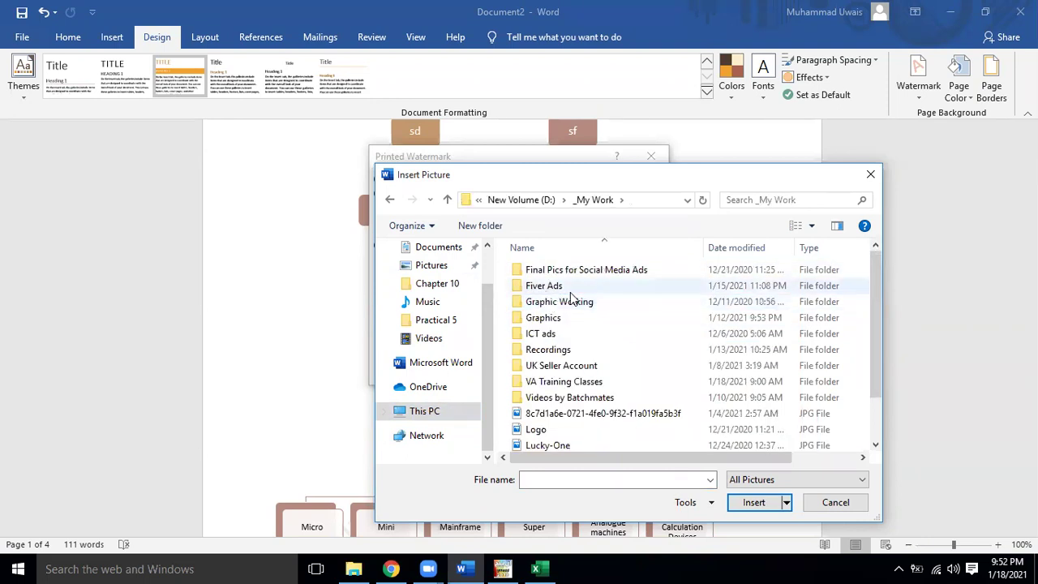
double_click(558, 290)
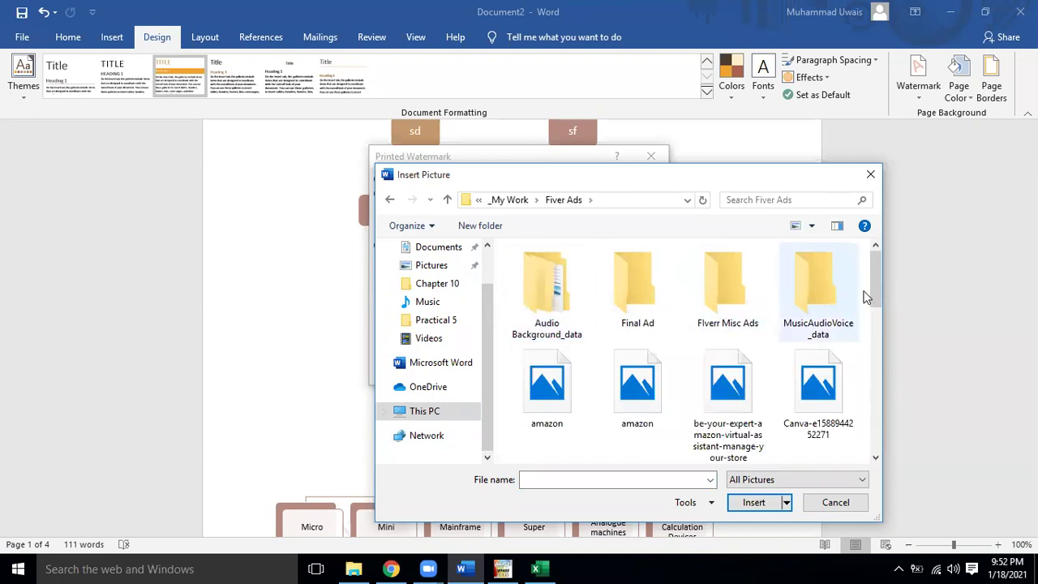
left_click_drag(879, 276, 887, 232)
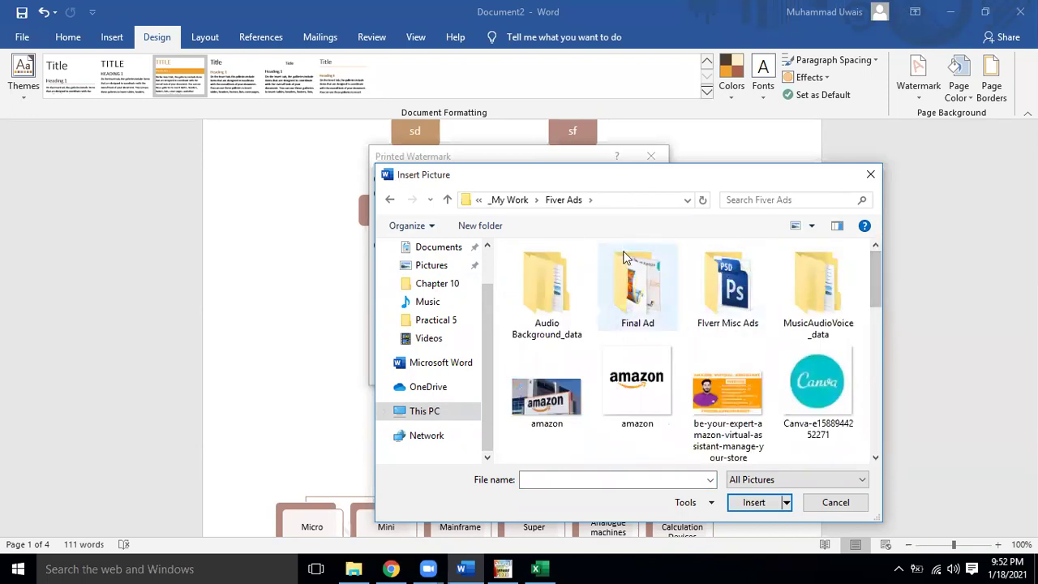
double_click(638, 280)
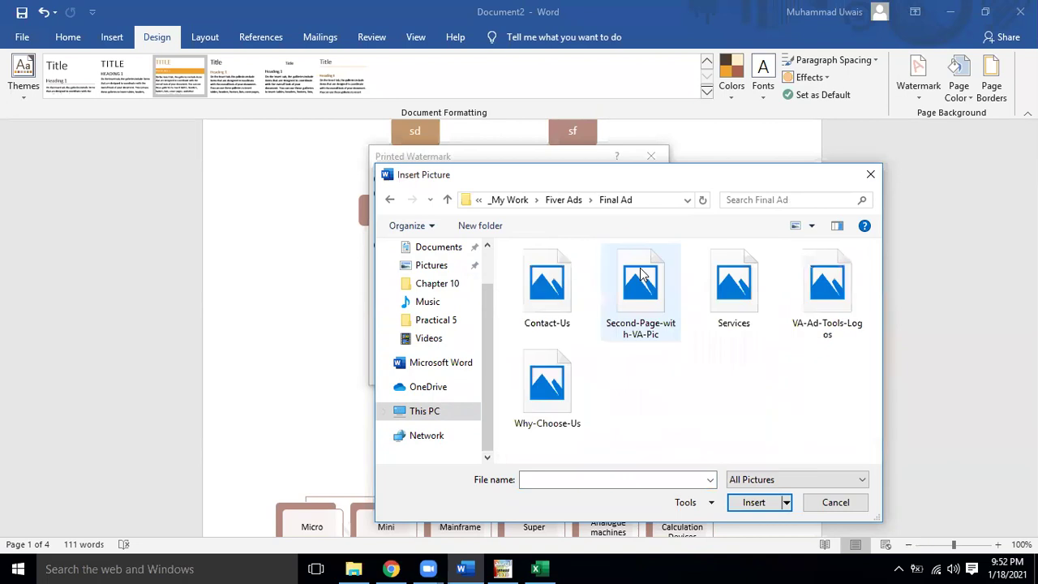
double_click(535, 294)
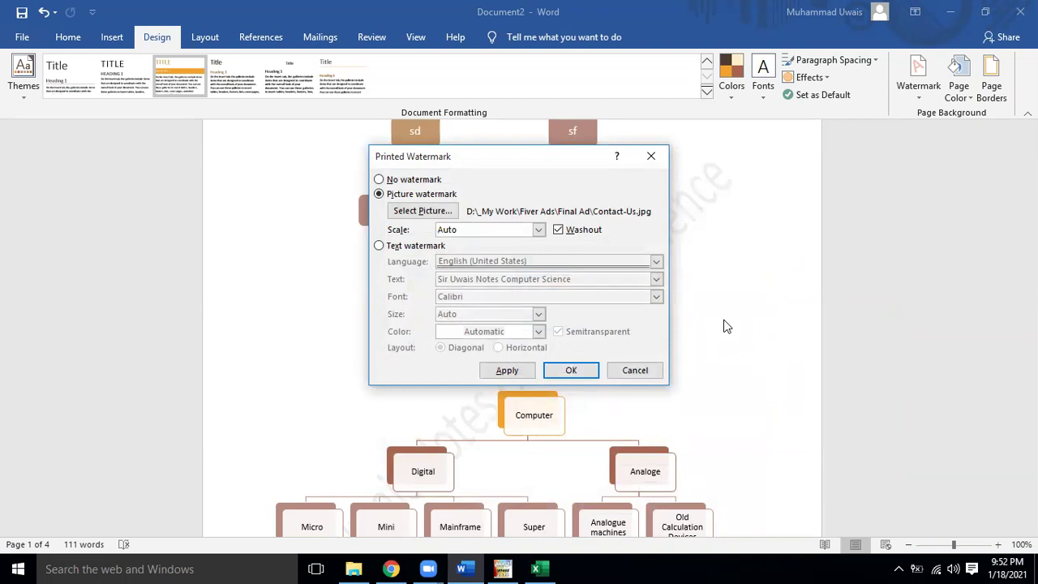
Step: Apply the washed-out Contact-Us picture watermark and close the Printed Watermark dialog
left_click(505, 371)
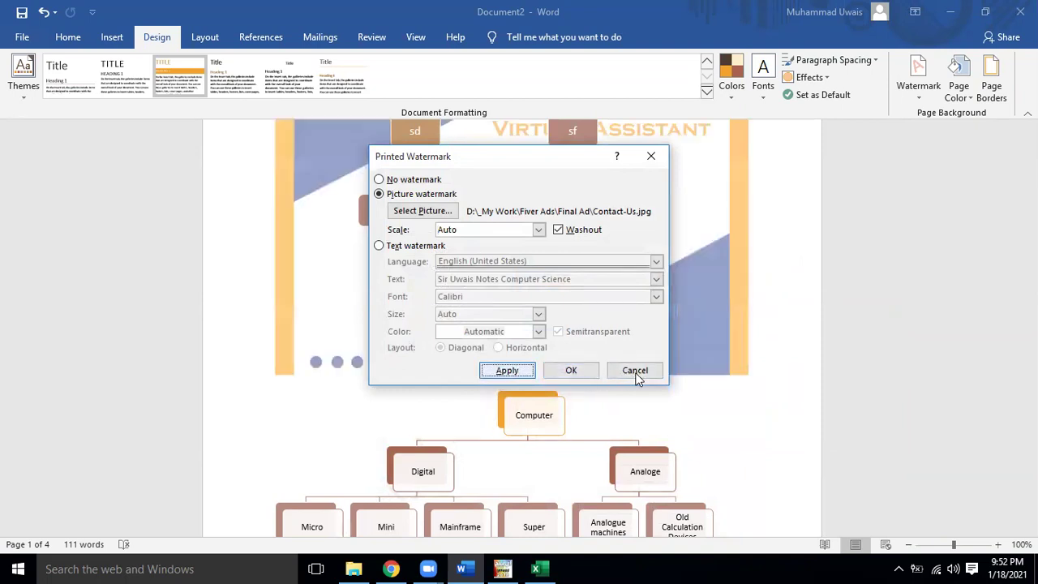
left_click(637, 371)
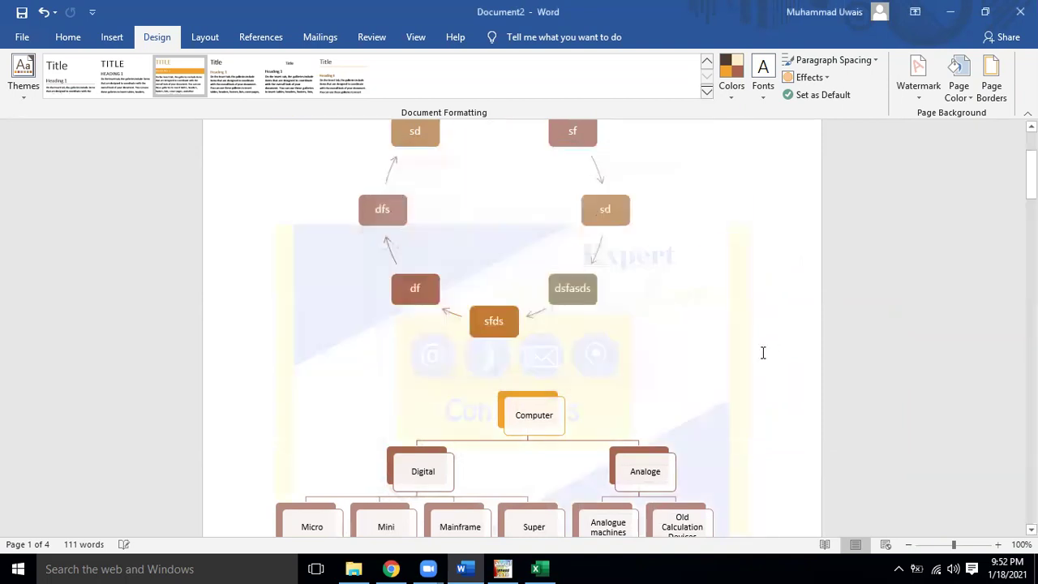
left_click(654, 303)
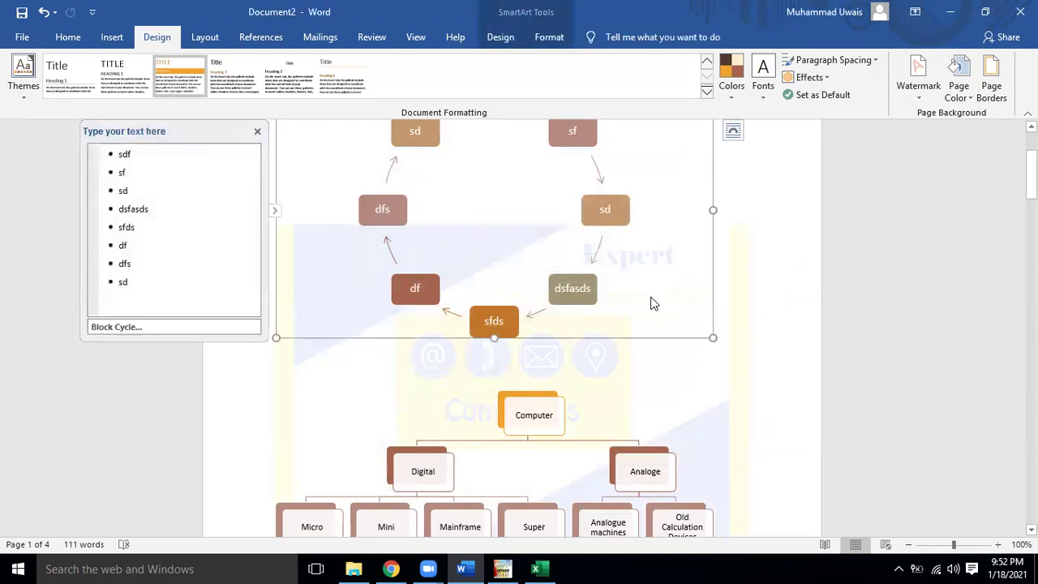
left_click(814, 371)
Step: Scroll through pages 1–4 to check the faded watermark, then return to the top
scroll(814, 371, "down", 2)
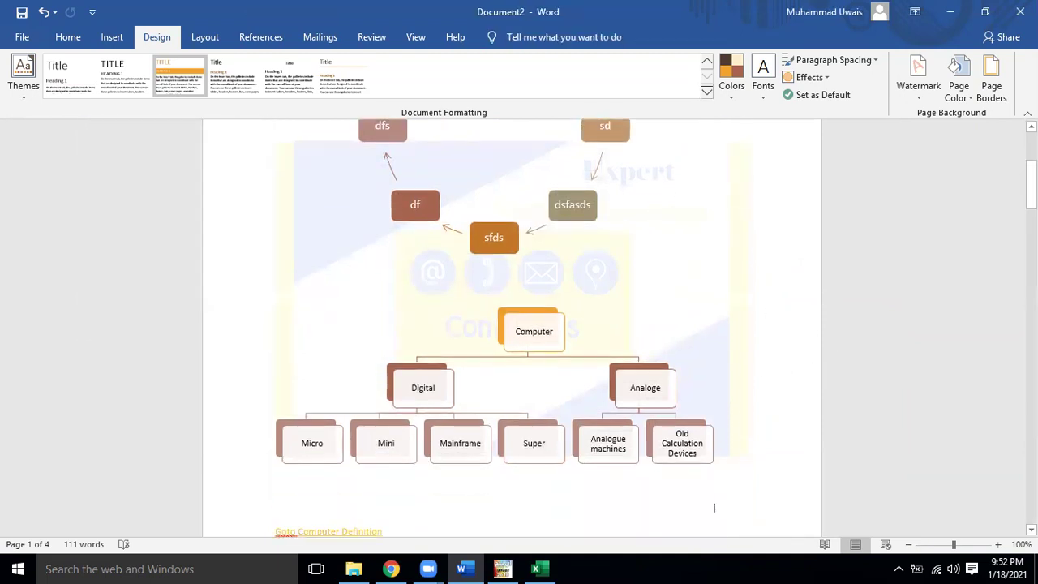
scroll(713, 433, "down", 2)
scroll(714, 433, "down", 1)
scroll(713, 433, "up", 2)
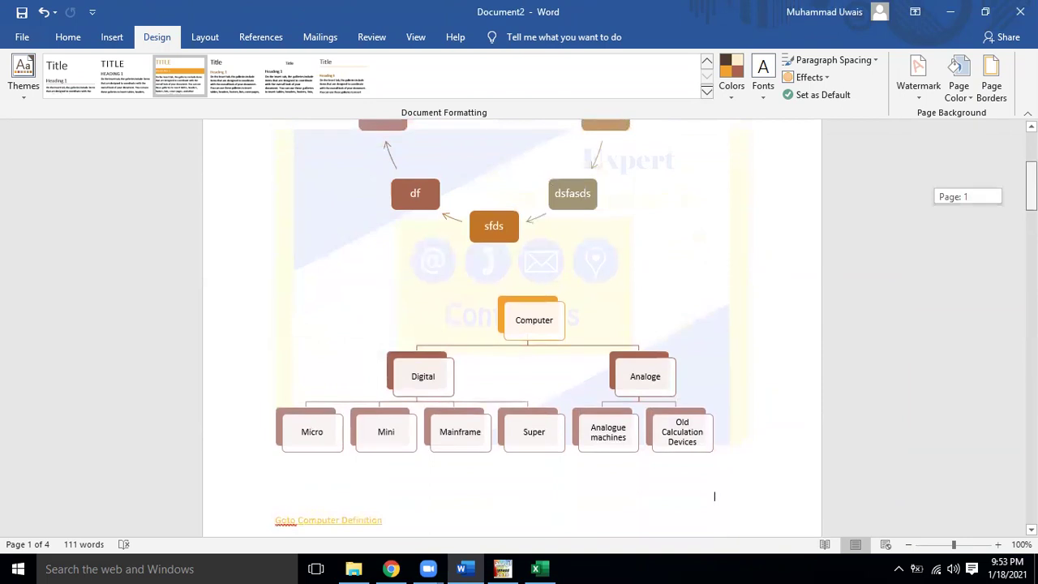
scroll(714, 433, "up", 3)
scroll(511, 329, "down", 4)
scroll(512, 329, "down", 6)
scroll(511, 328, "down", 4)
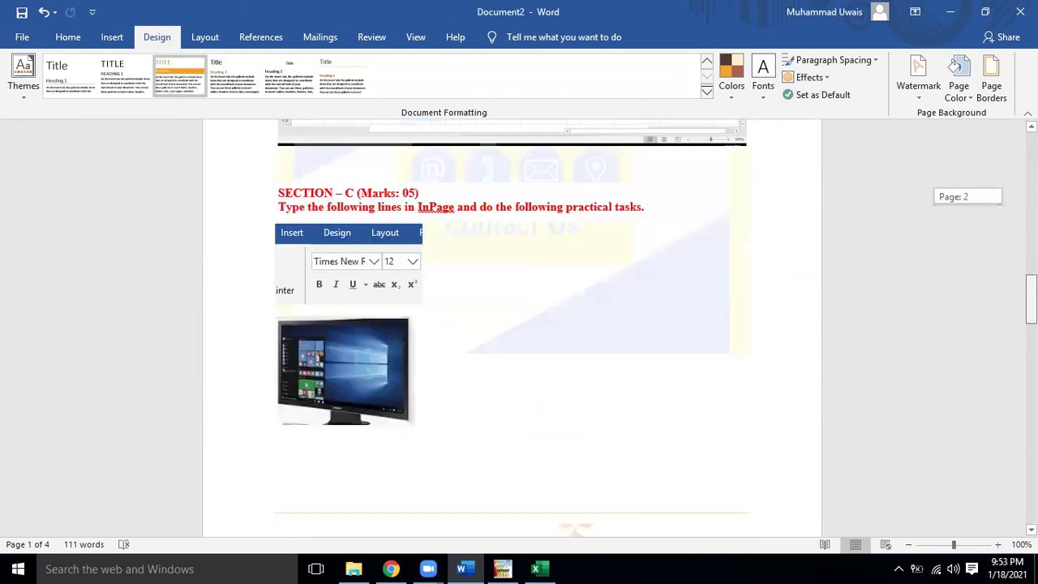
scroll(511, 329, "down", 5)
scroll(511, 328, "down", 4)
scroll(511, 329, "down", 5)
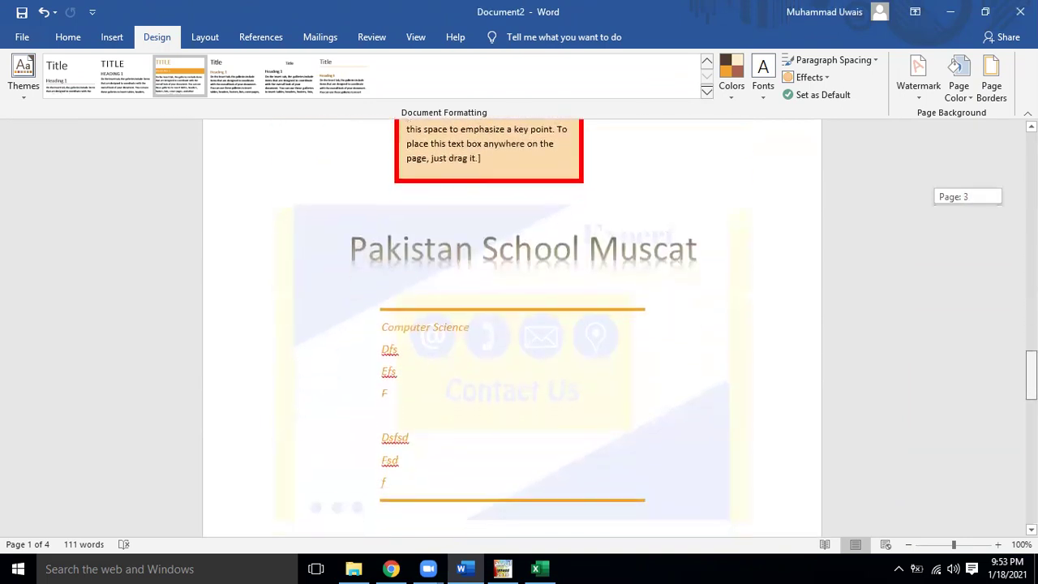
scroll(511, 328, "down", 2)
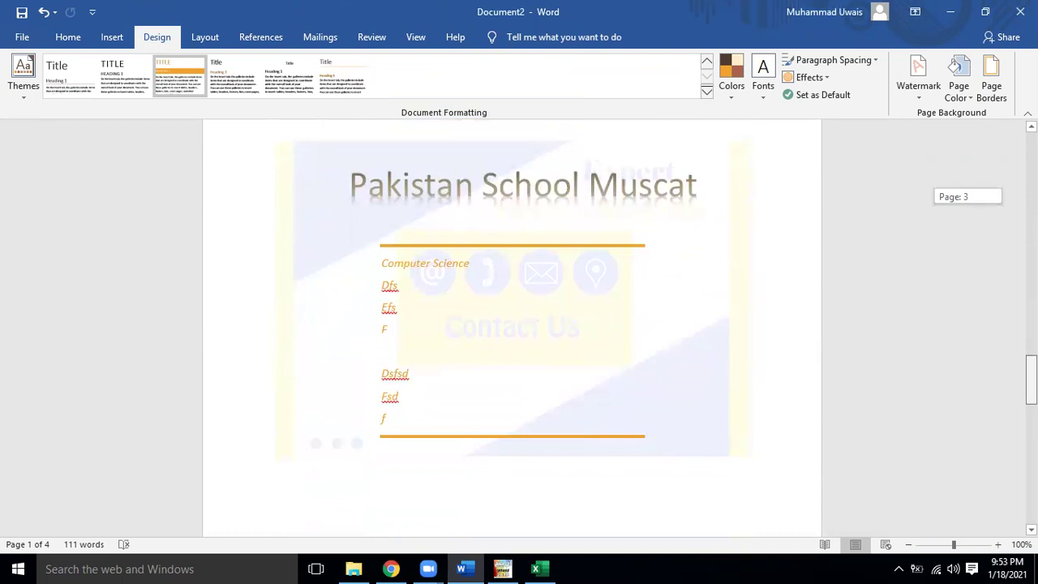
scroll(512, 328, "down", 1)
scroll(511, 328, "down", 5)
scroll(511, 329, "down", 7)
scroll(511, 328, "down", 3)
scroll(511, 329, "down", 5)
scroll(511, 328, "up", 1)
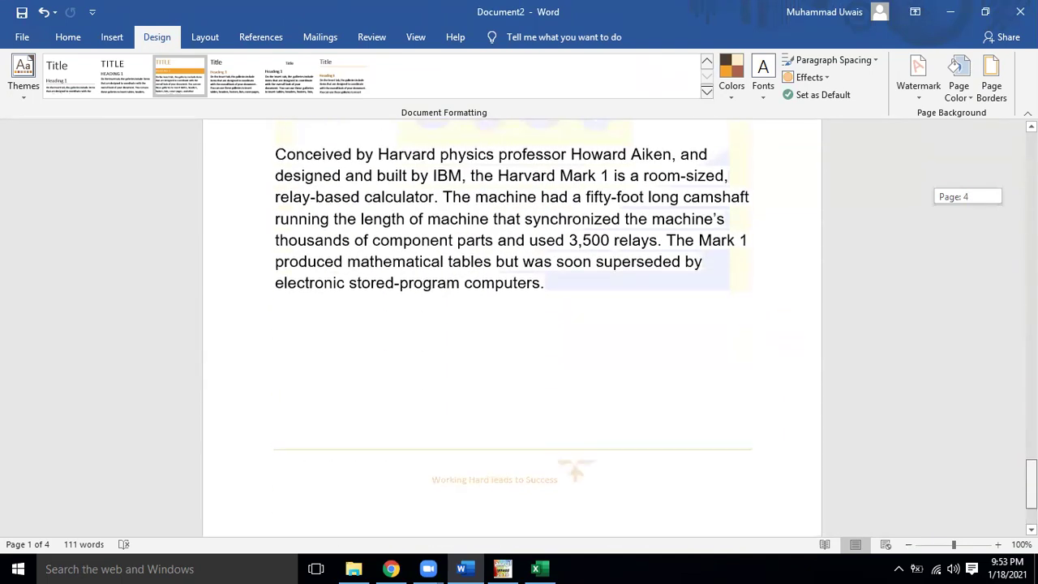
scroll(511, 329, "up", 15)
scroll(511, 328, "up", 15)
scroll(511, 329, "up", 15)
left_click_drag(1031, 194, 1031, 158)
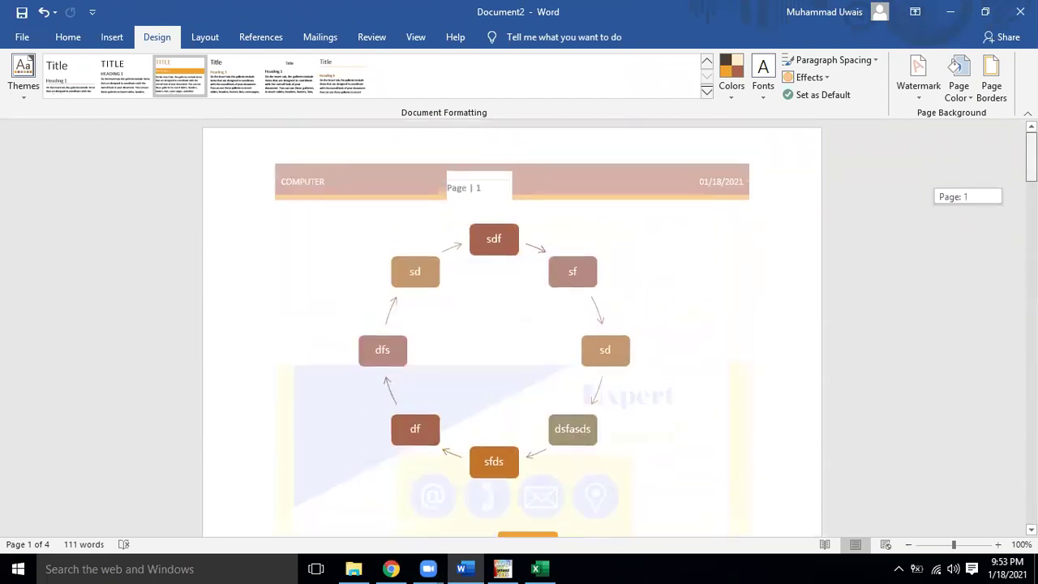
Step: Set the page colour to a light orange theme colour and scroll through the pages to check it
left_click(962, 96)
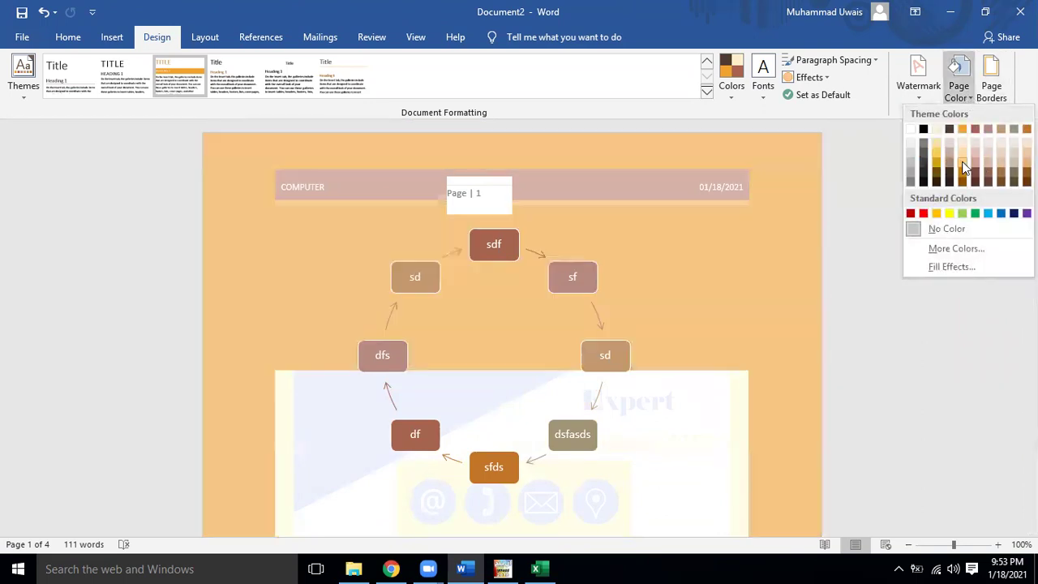
left_click(962, 152)
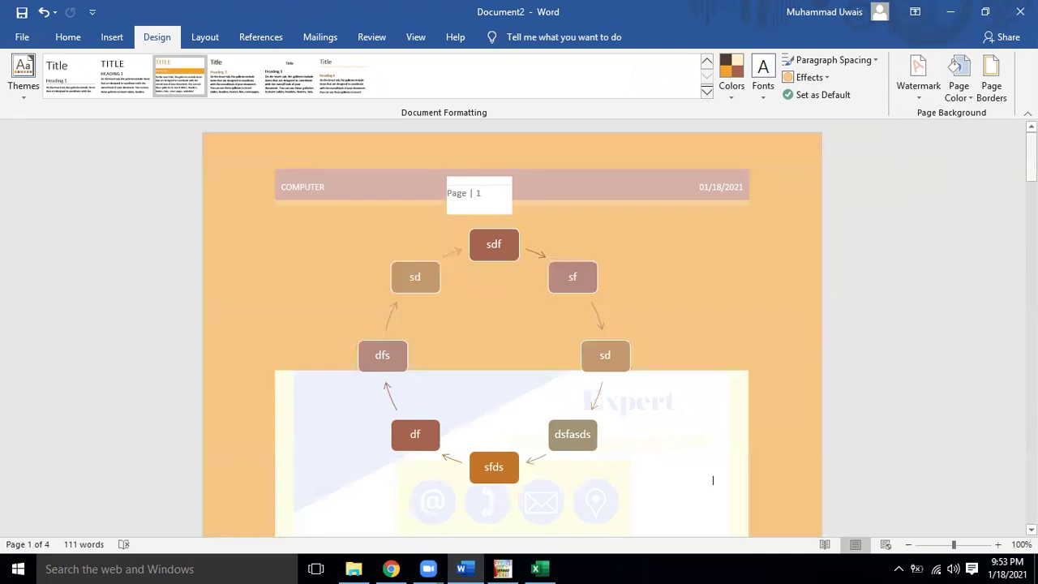
scroll(713, 480, "down", 7)
scroll(713, 481, "down", 5)
scroll(713, 481, "down", 1)
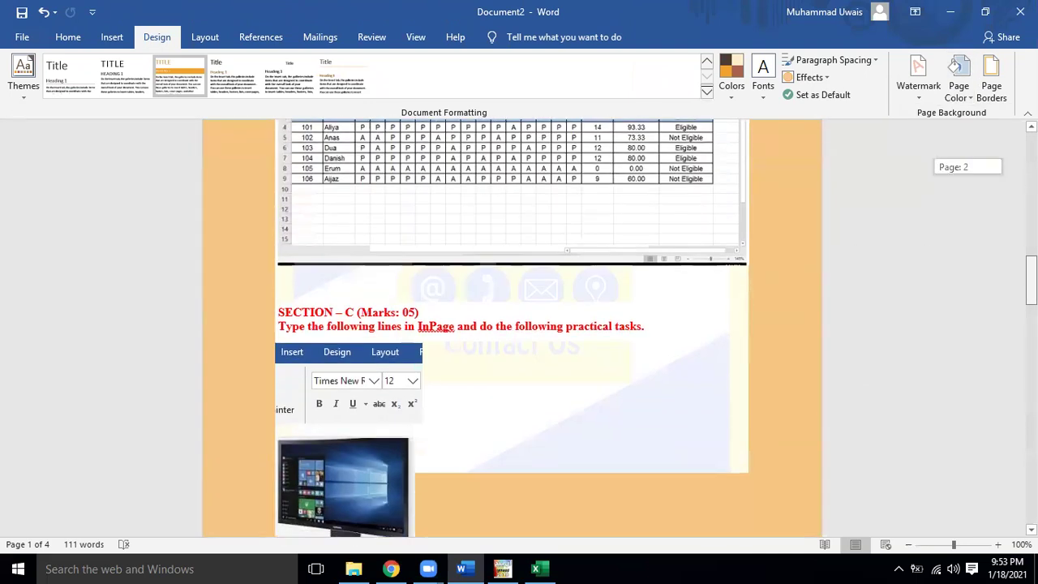
scroll(511, 328, "down", 3)
scroll(512, 329, "down", 2)
scroll(512, 328, "down", 5)
scroll(512, 329, "down", 2)
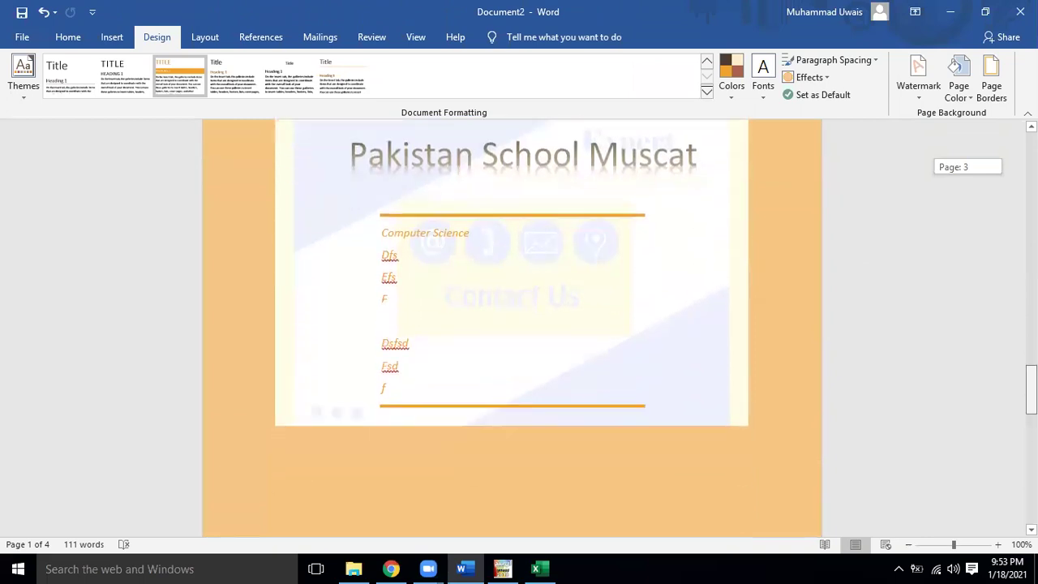
scroll(512, 329, "down", 3)
scroll(512, 328, "up", 4)
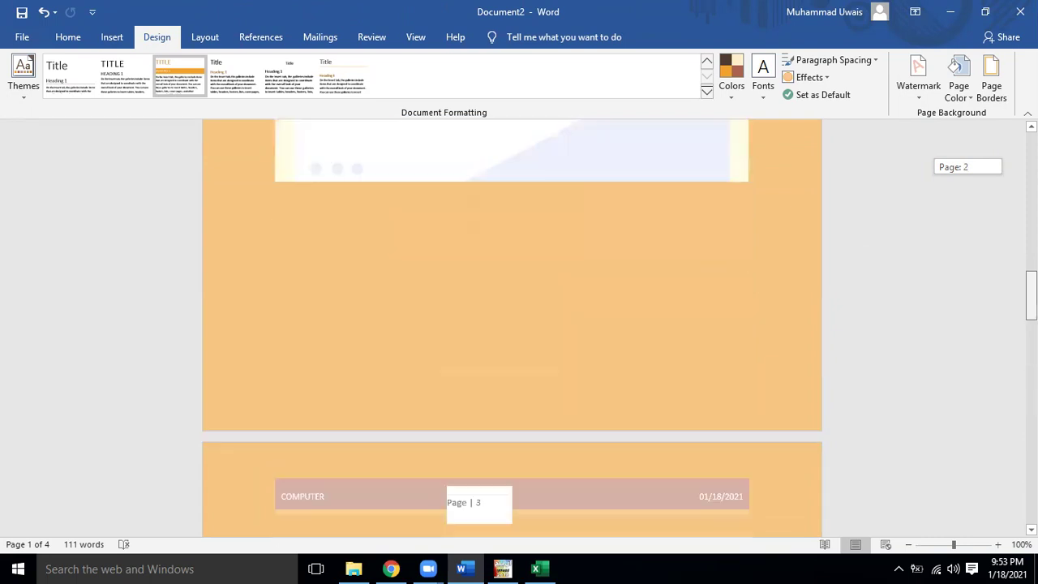
left_click_drag(1032, 380, 1032, 251)
Step: Apply a Two colors gradient page fill with gold as Color 1 and a chosen variant
left_click(997, 101)
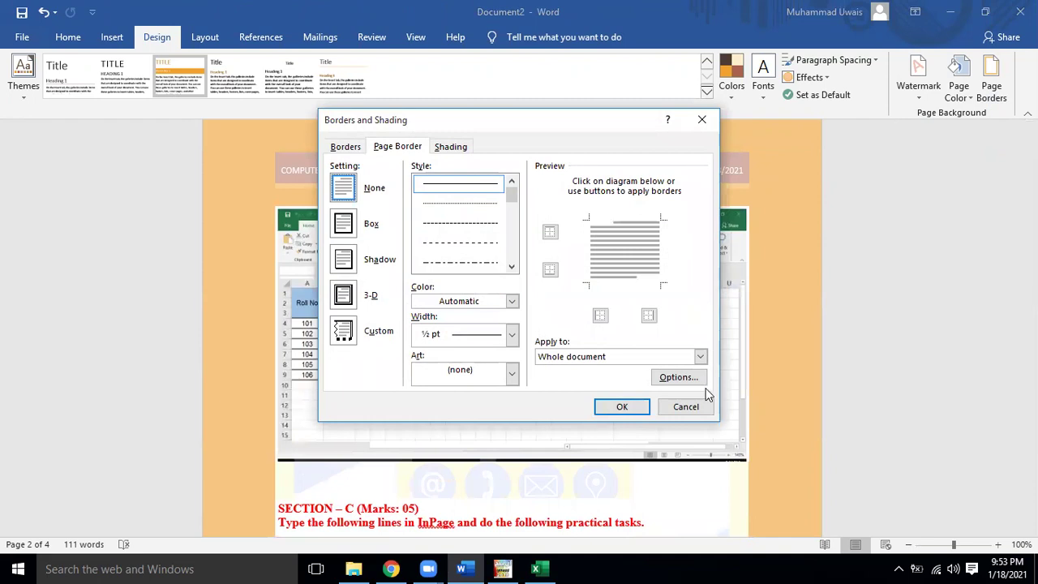
left_click(696, 407)
left_click(973, 99)
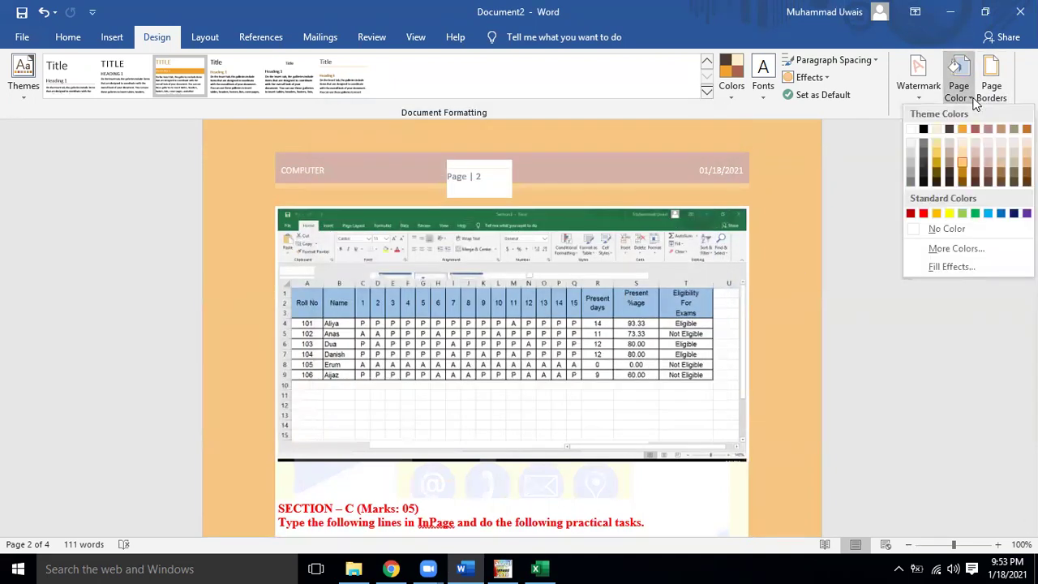
left_click(988, 268)
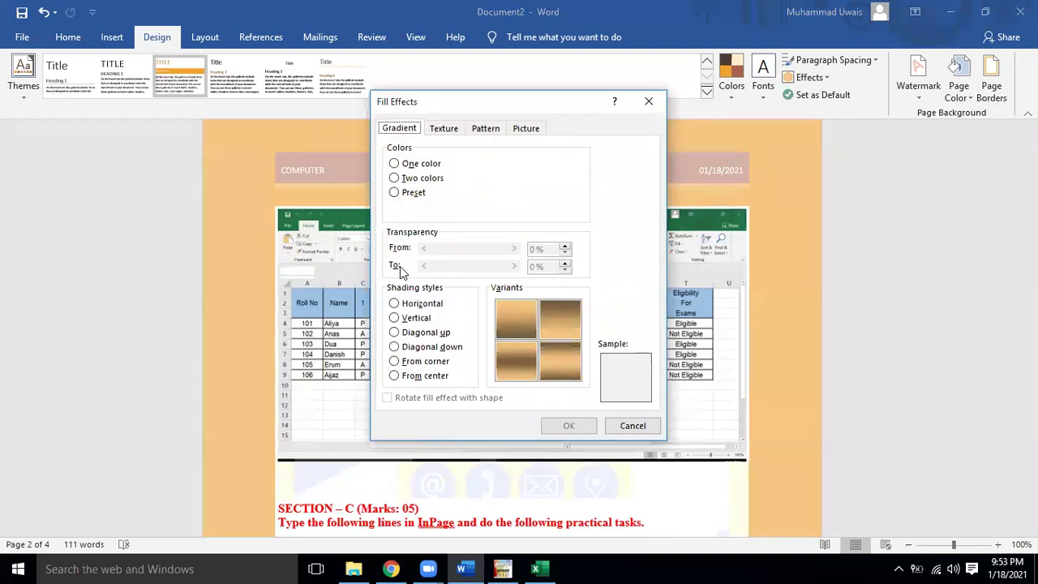
left_click(420, 180)
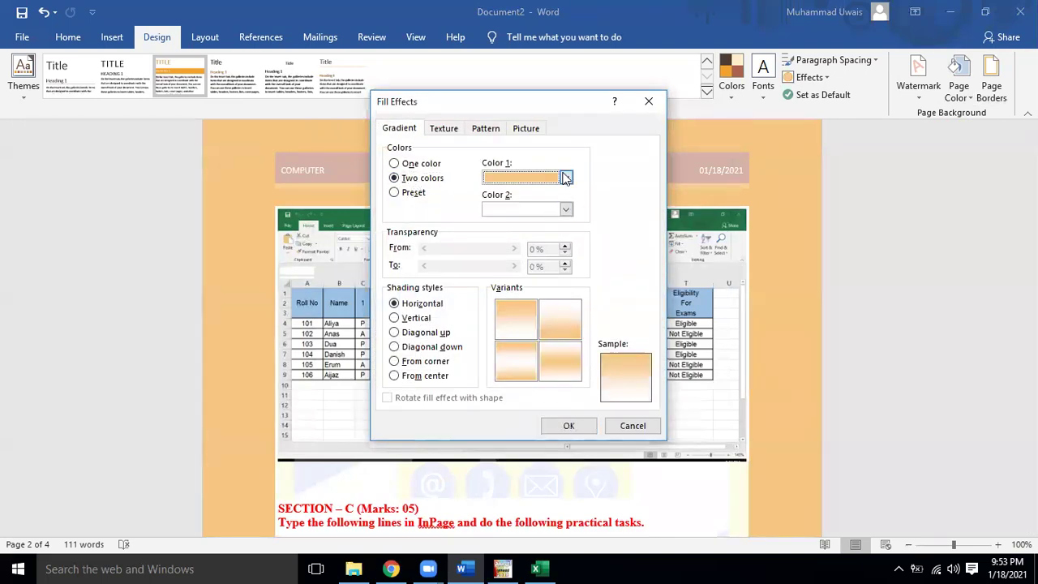
left_click(565, 176)
left_click(517, 234)
left_click(565, 209)
left_click(570, 210)
left_click(533, 365)
left_click(554, 422)
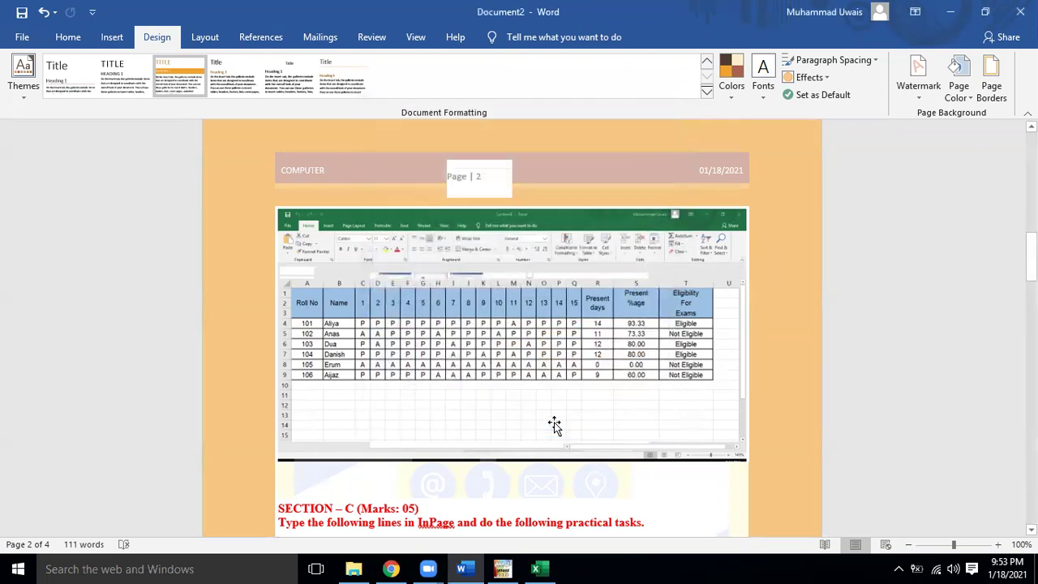
Step: Change the gradient shading style to Diagonal up and apply the yellow gradient page background
left_click_drag(1031, 258, 1031, 248)
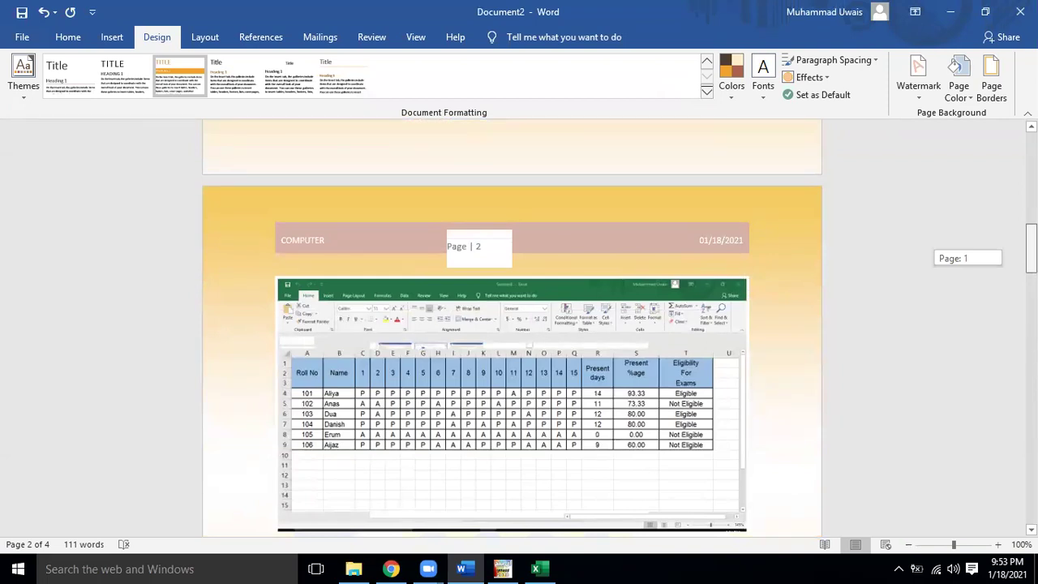
mouse_move(1031, 247)
left_mouse_down()
mouse_move(1031, 300)
mouse_move(1031, 264)
left_mouse_up()
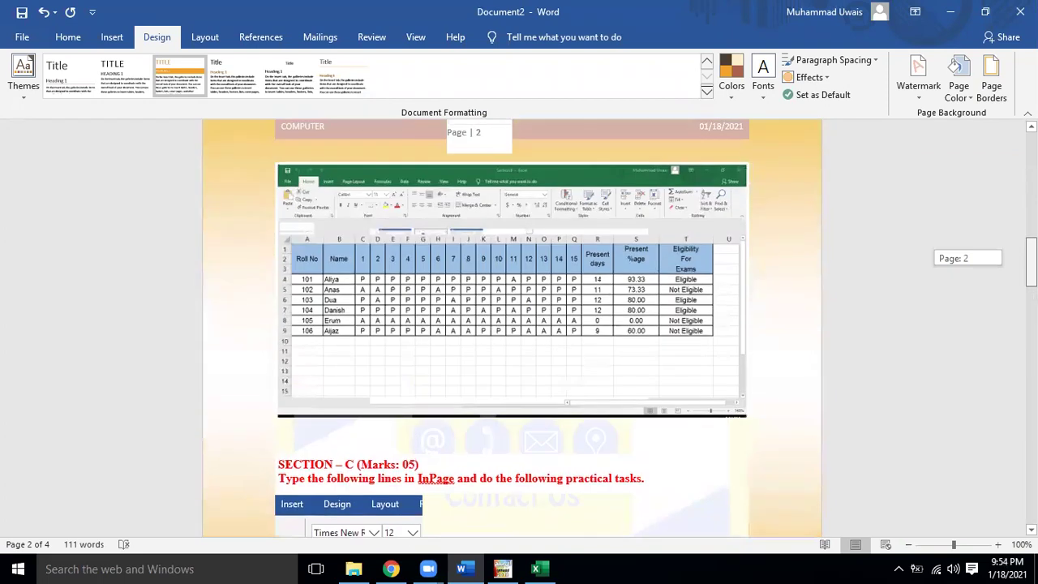
left_click(969, 99)
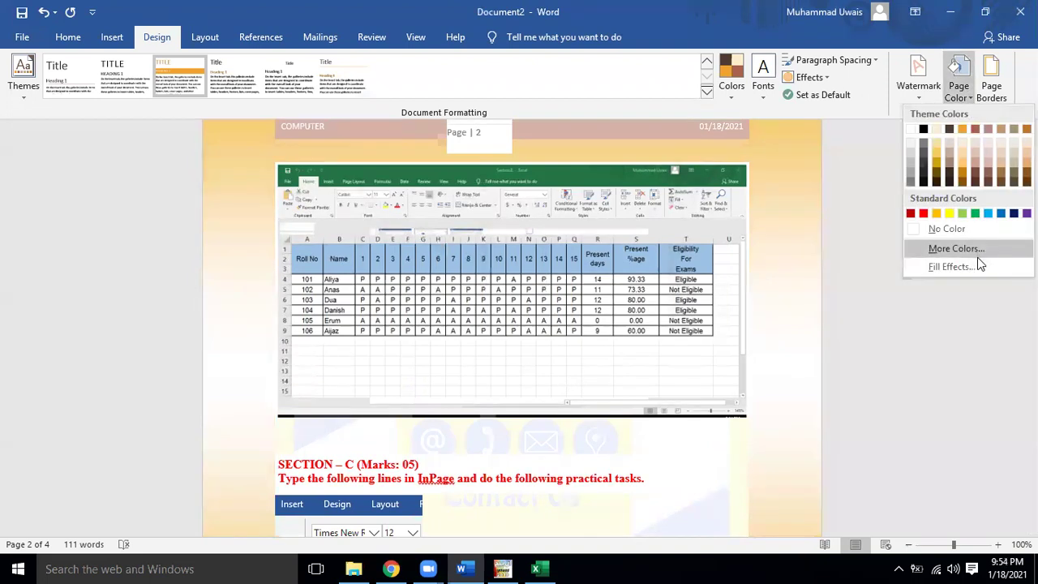
left_click(954, 266)
left_click(415, 318)
left_click(426, 332)
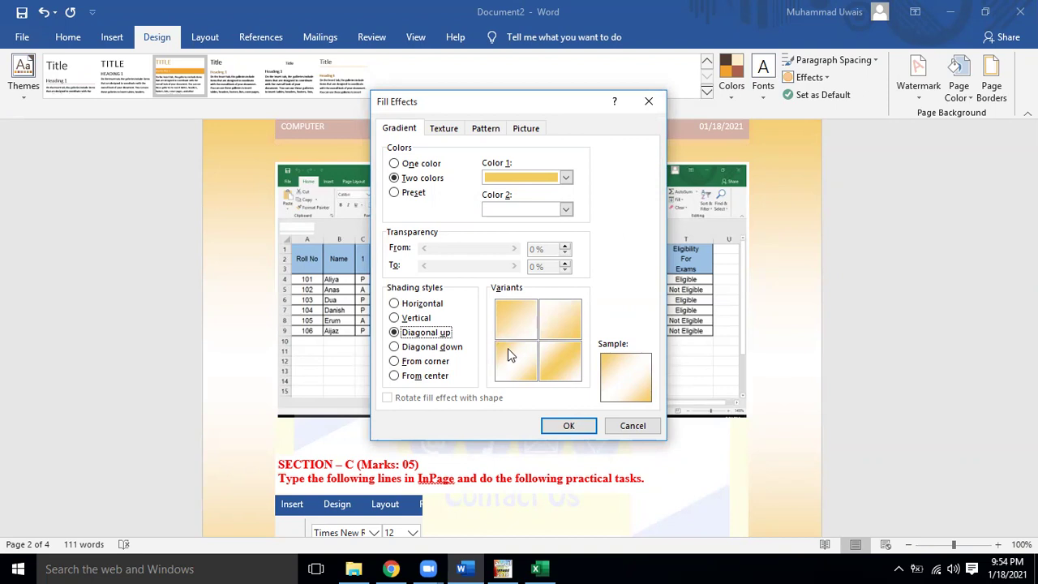
left_click(590, 427)
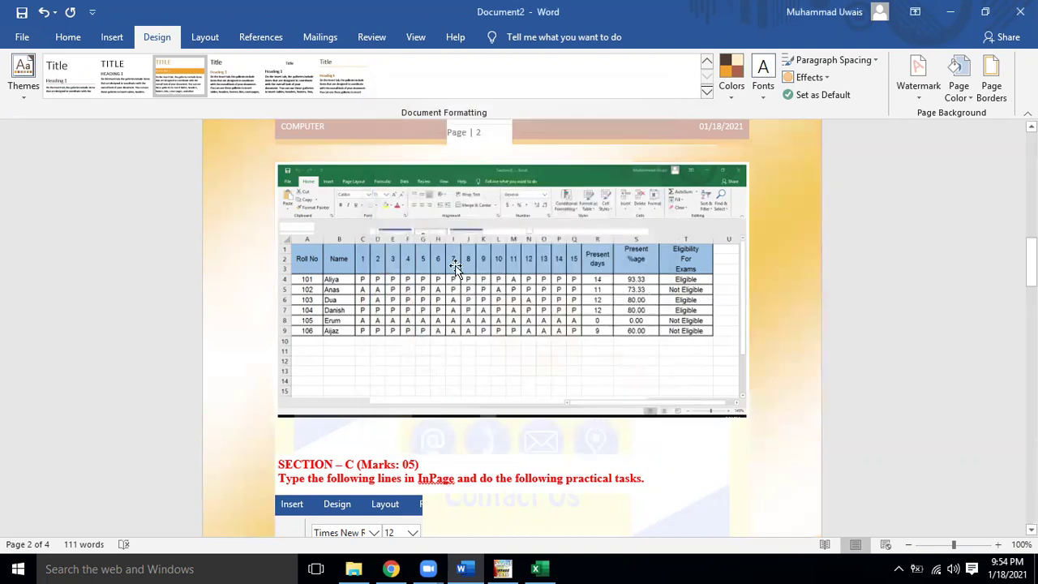
scroll(306, 297, "down", 2, "ctrl")
scroll(306, 297, "down", 2, "ctrl")
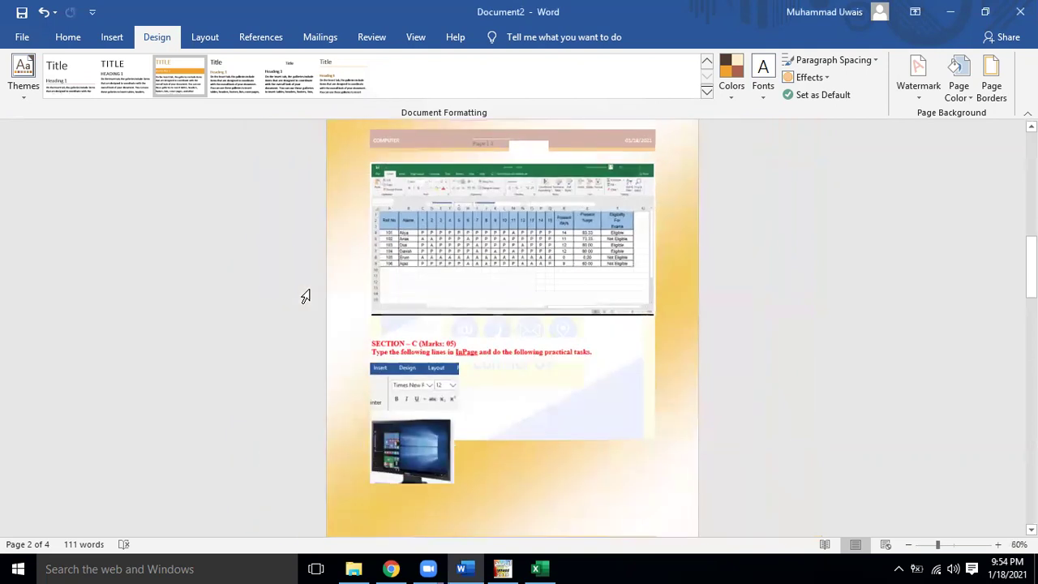
scroll(304, 295, "down", 3, "ctrl")
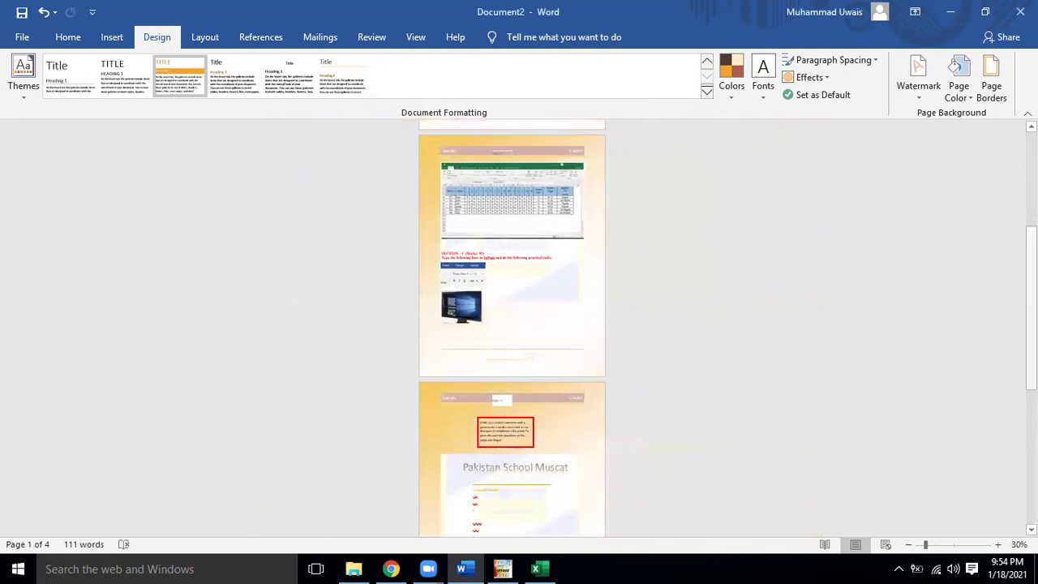
scroll(593, 441, "down", 5)
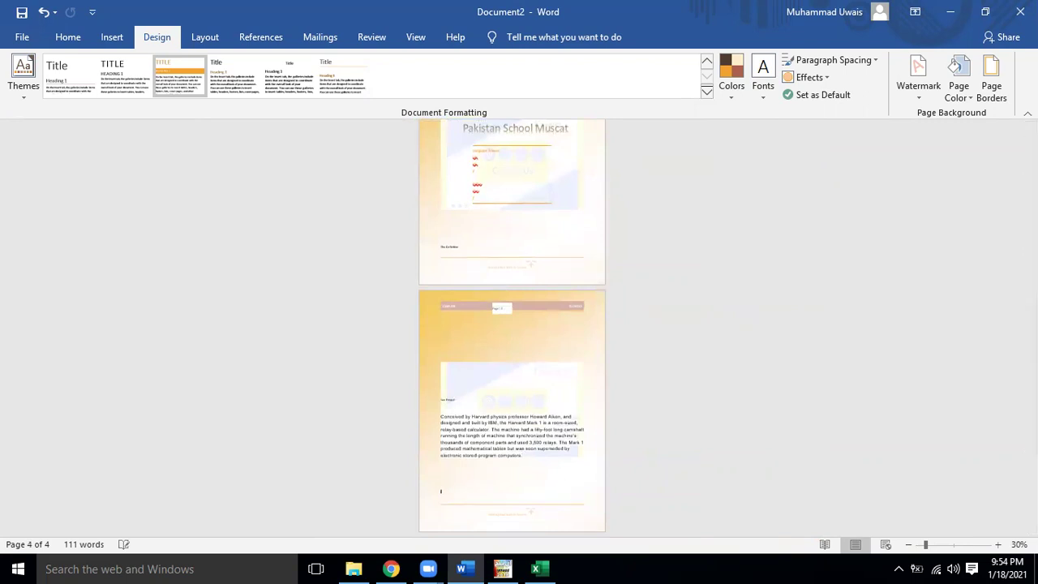
scroll(483, 457, "down", 2)
scroll(440, 533, "down", 3)
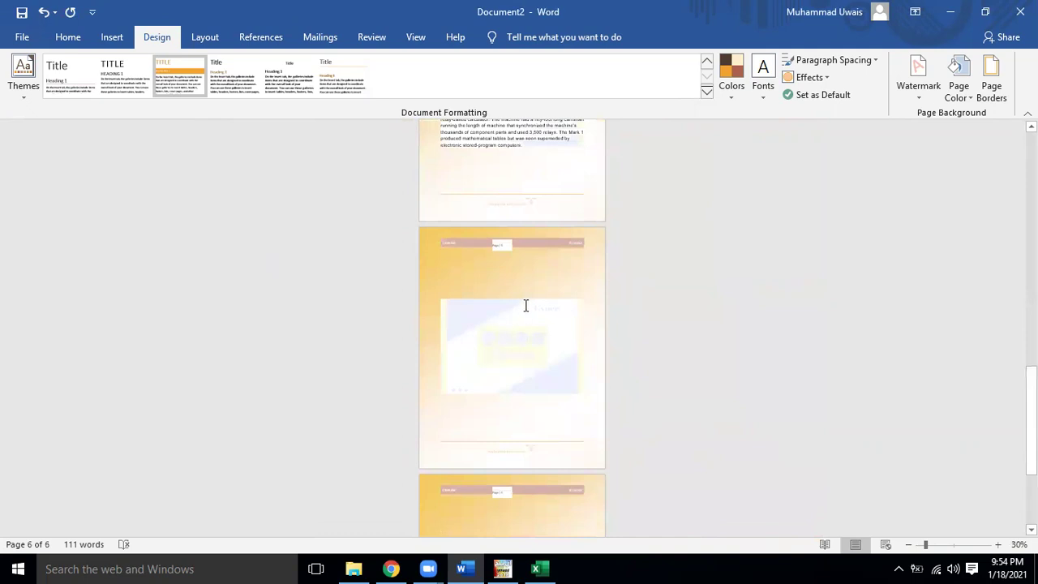
Step: Create a new blank document and dismiss the product activation notice
left_click(19, 37)
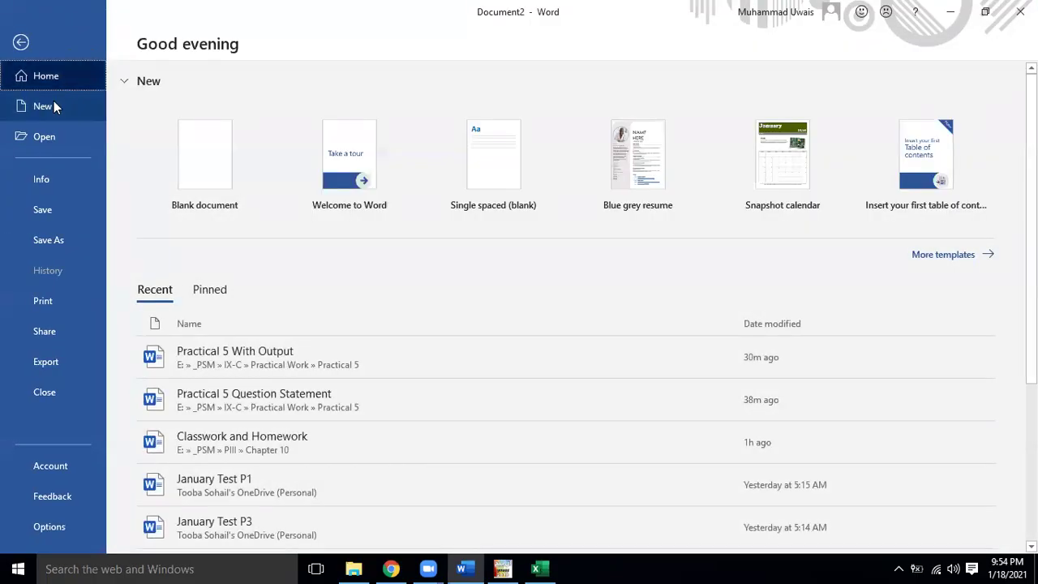
left_click(53, 106)
left_click(218, 120)
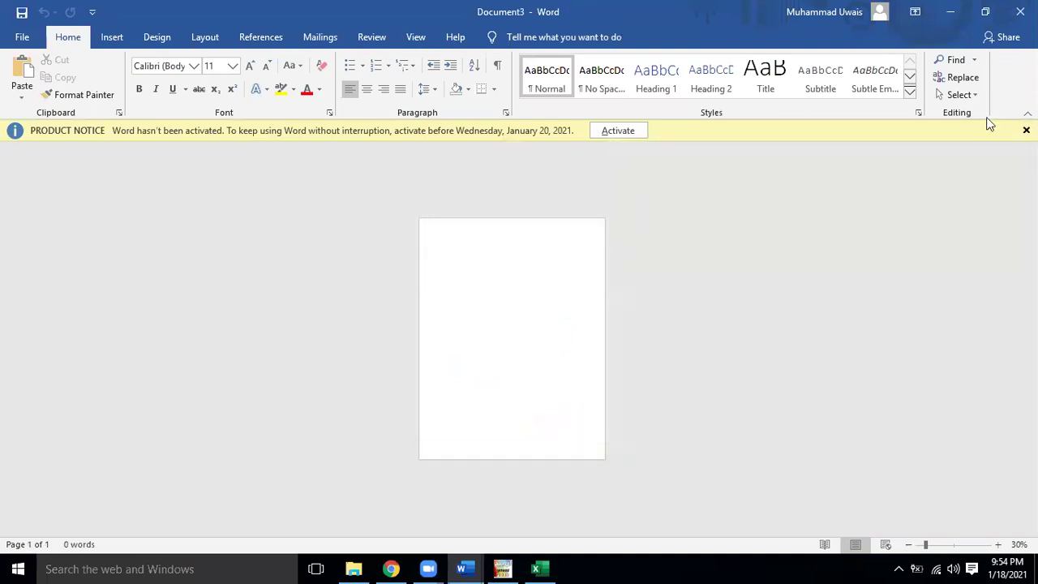
left_click(1027, 130)
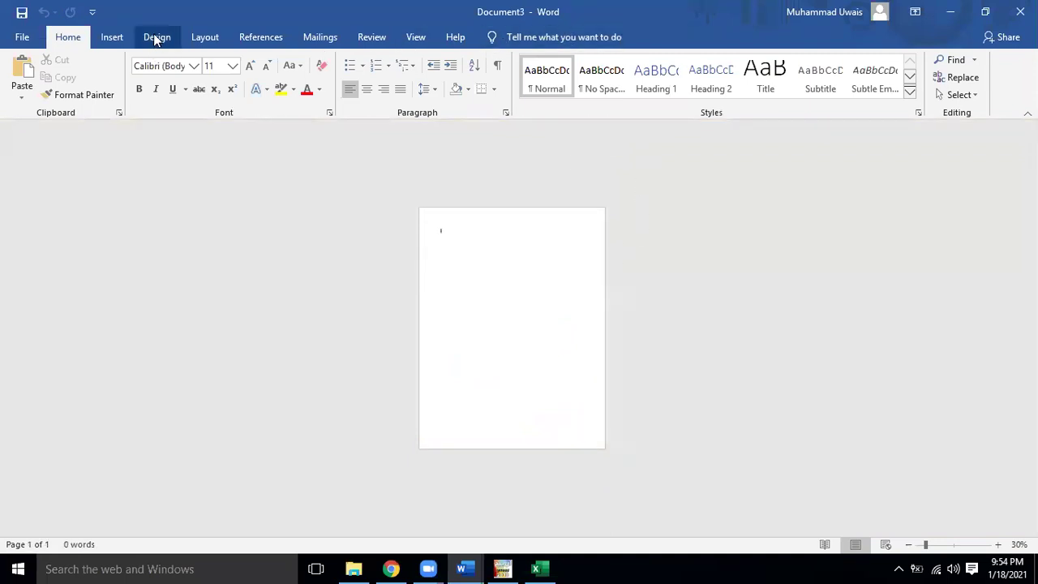
Step: Open Page Color > Fill Effects for the new page and choose a Two colors gradient
left_click(157, 38)
left_click(960, 81)
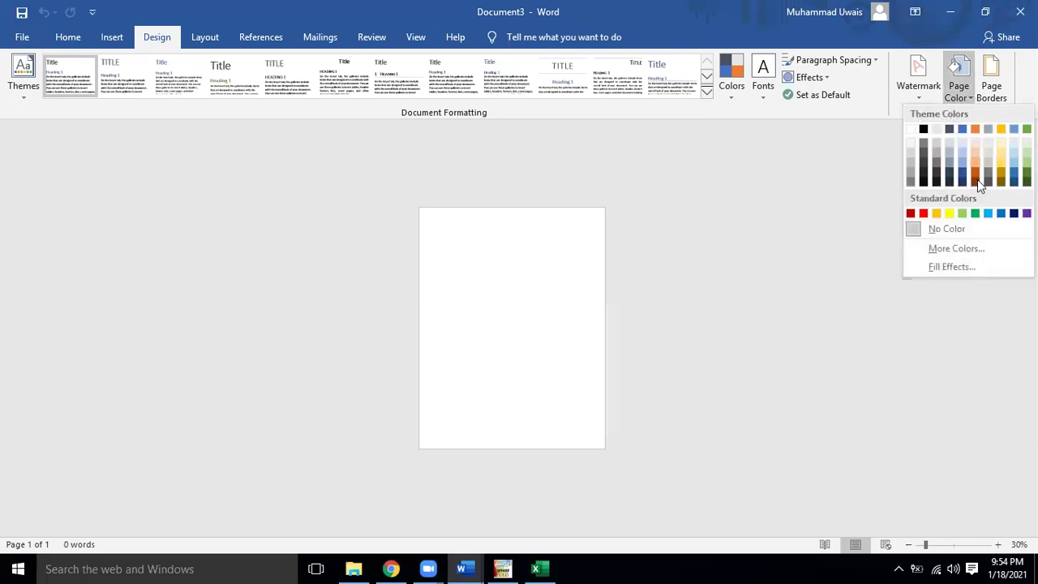
left_click(964, 267)
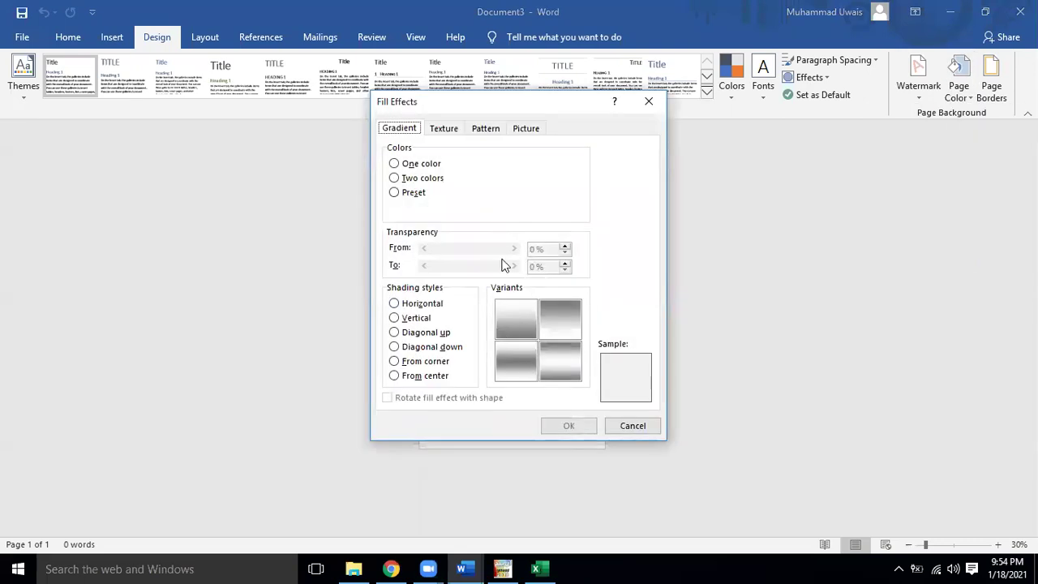
left_click(396, 178)
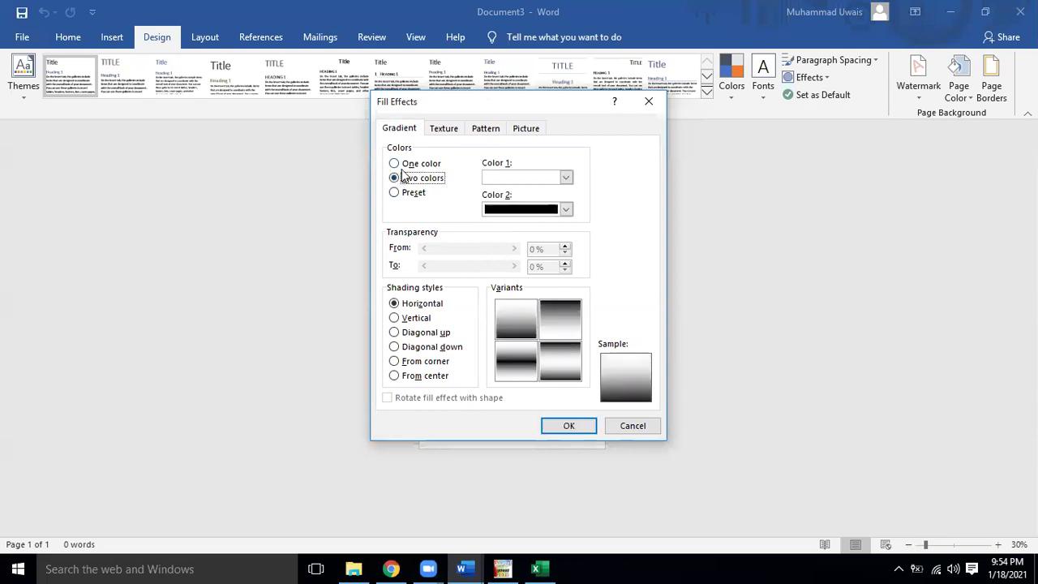
left_click(558, 173)
left_click(558, 173)
left_click(567, 210)
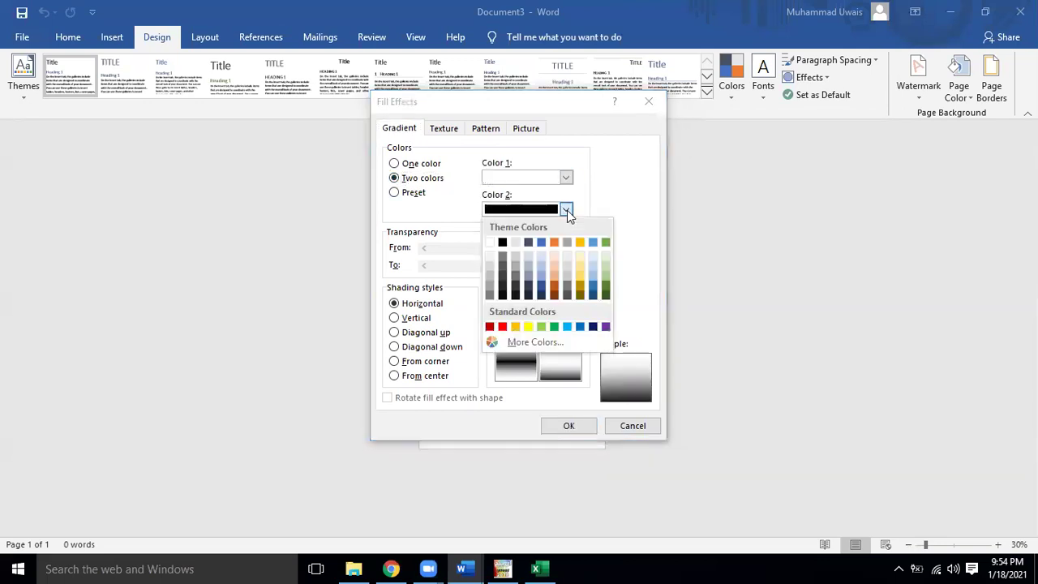
left_click(567, 177)
Step: Set the gradient colours to gray and white, pick the bottom-left variant, and apply it
left_click(567, 178)
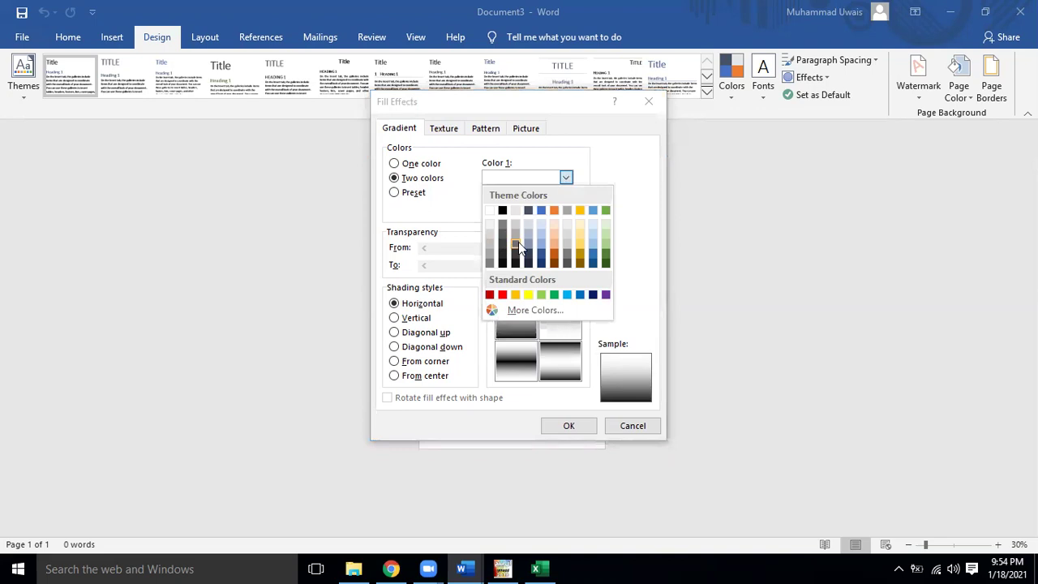
left_click(517, 244)
left_click(566, 209)
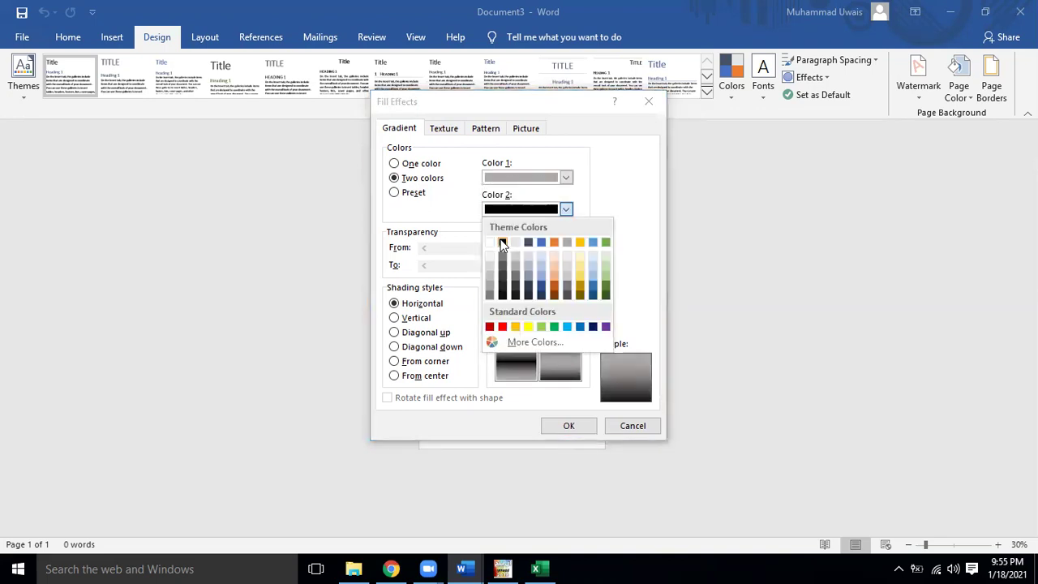
left_click(541, 266)
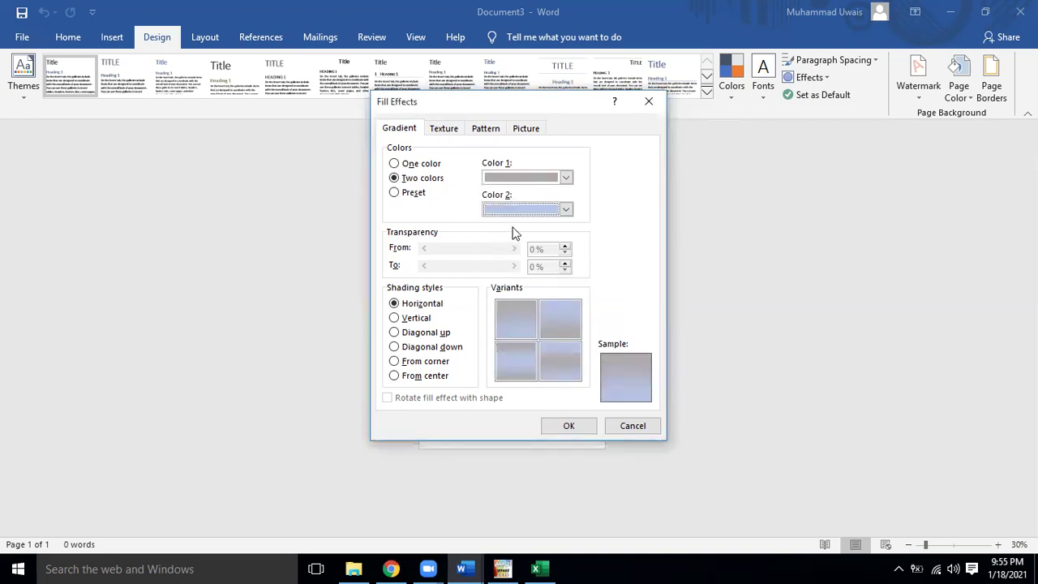
left_click(566, 209)
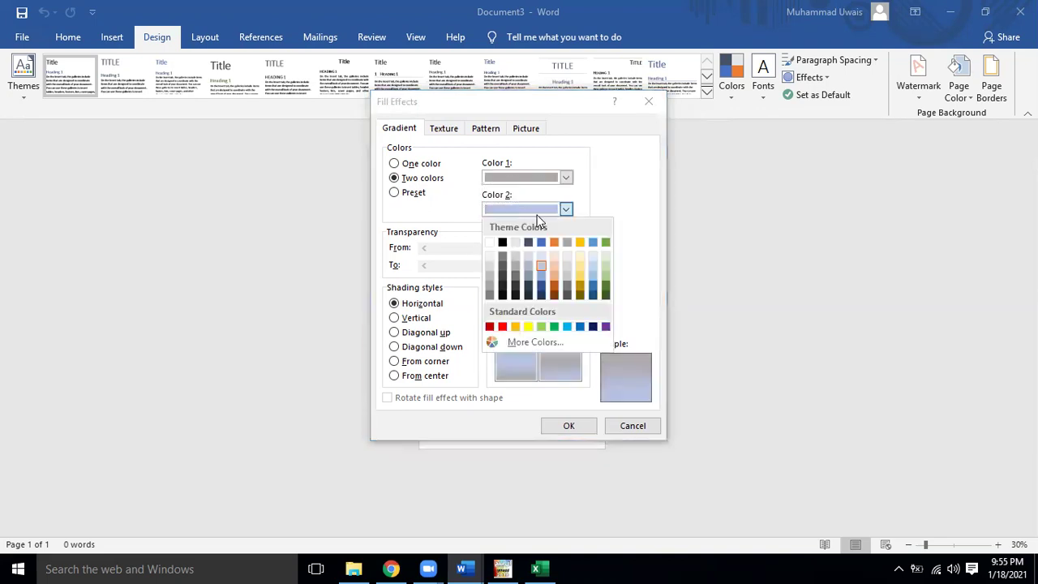
left_click(490, 242)
left_click(516, 371)
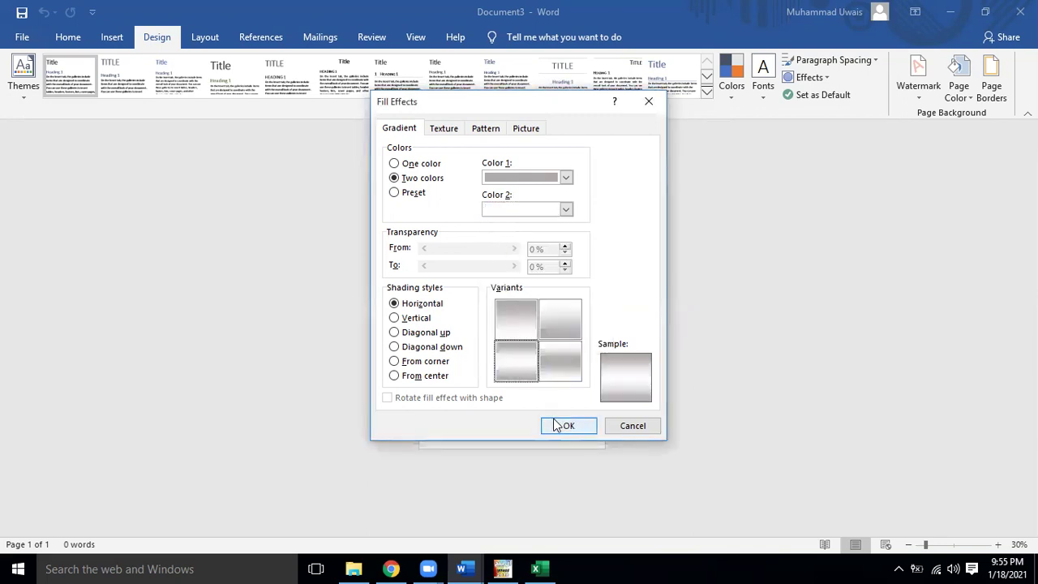
left_click(567, 425)
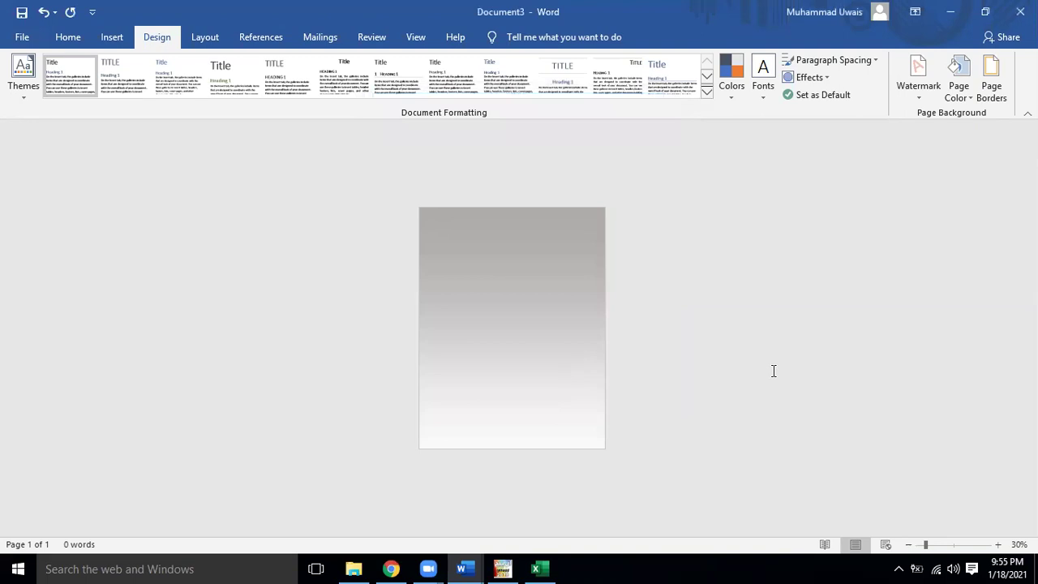
Step: Switch the page's gray-to-white gradient fill to Diagonal up shading
left_click(967, 90)
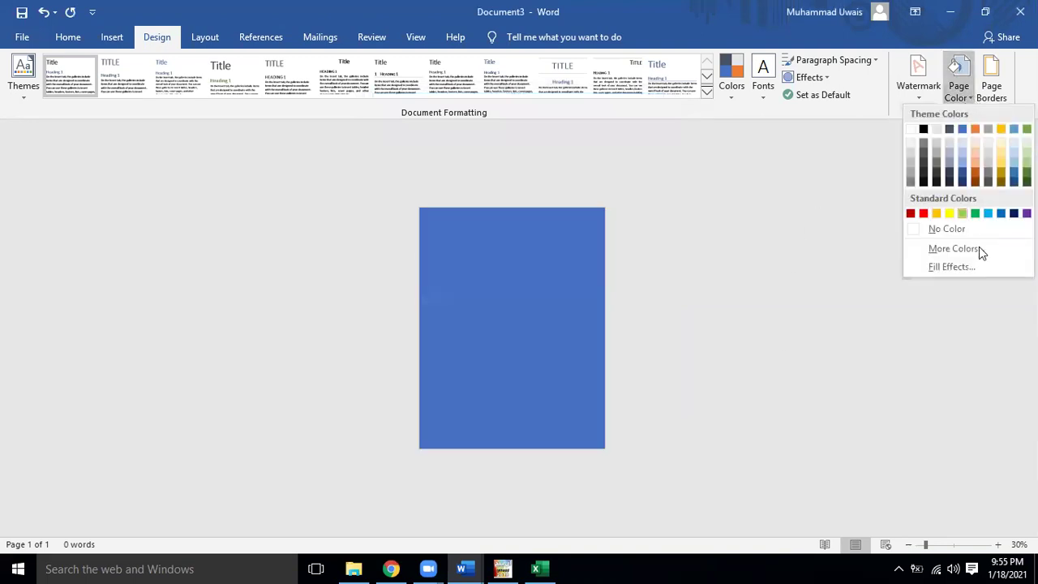
left_click(983, 266)
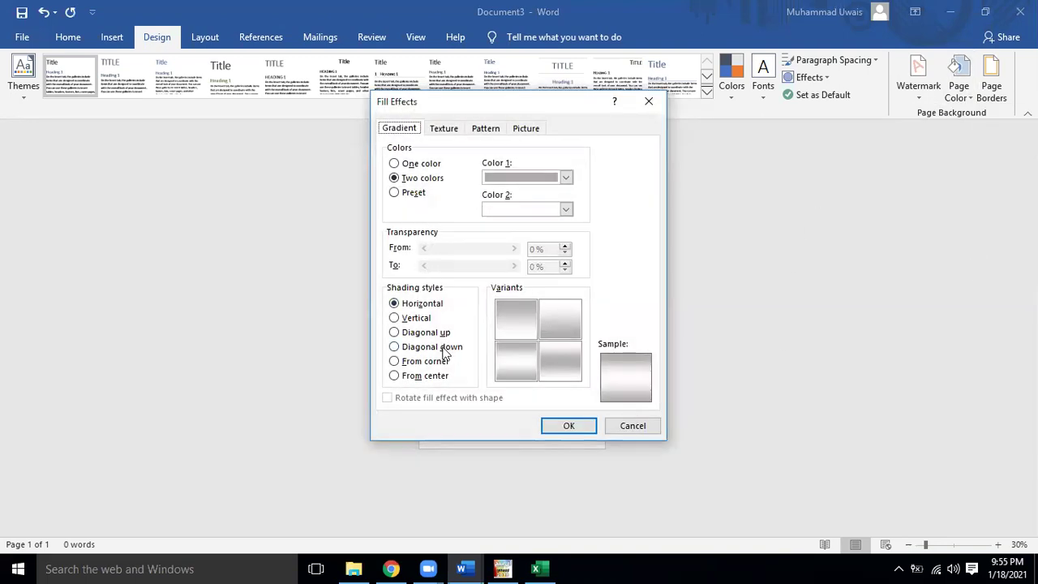
left_click(424, 333)
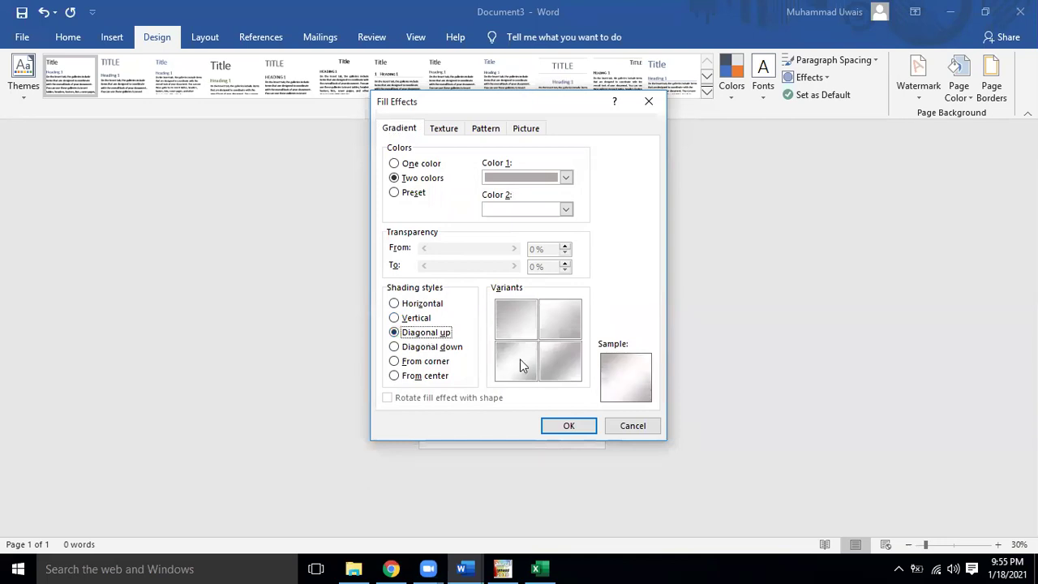
left_click(573, 425)
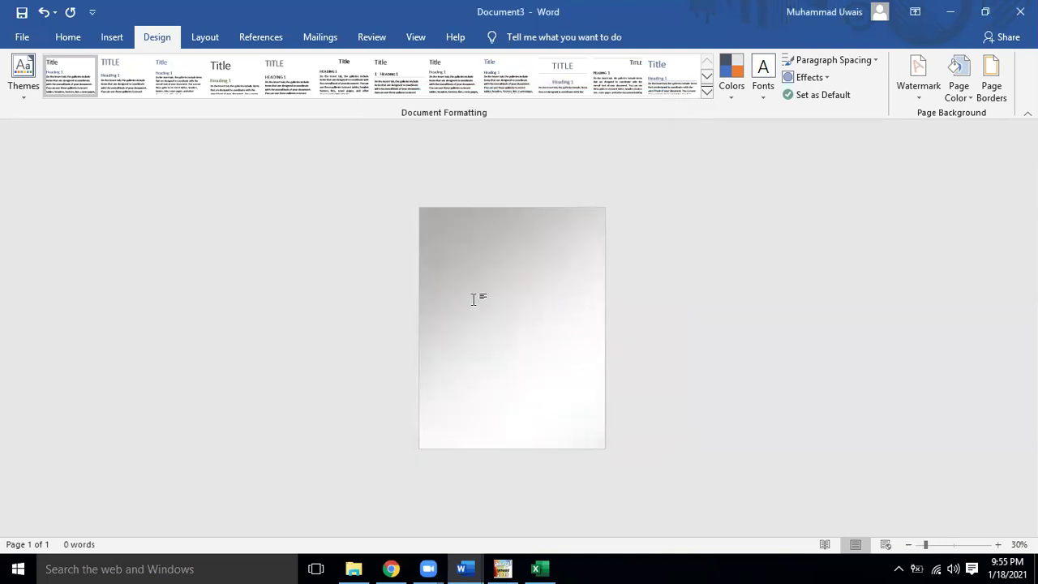
left_click(968, 98)
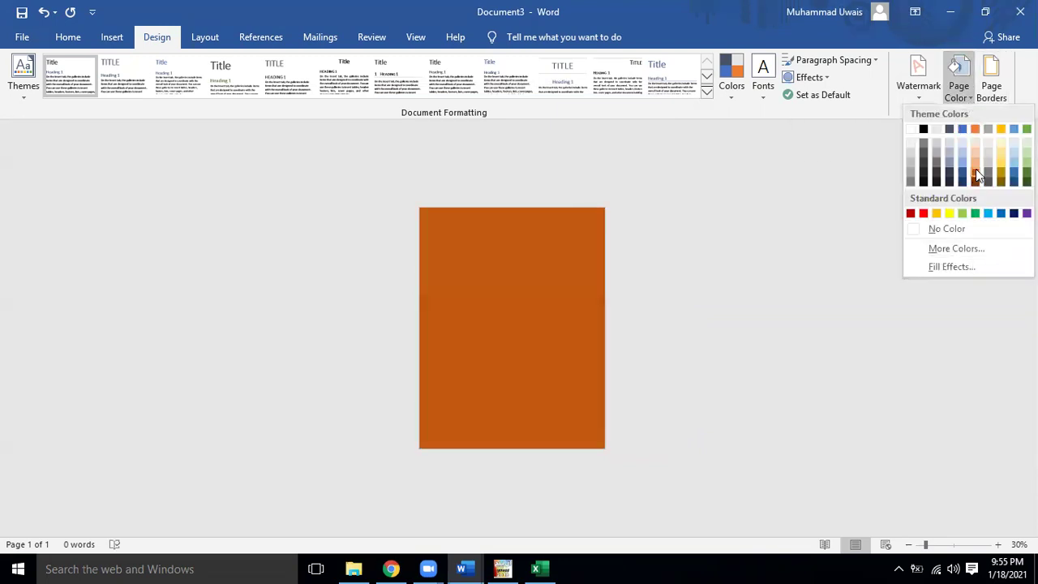